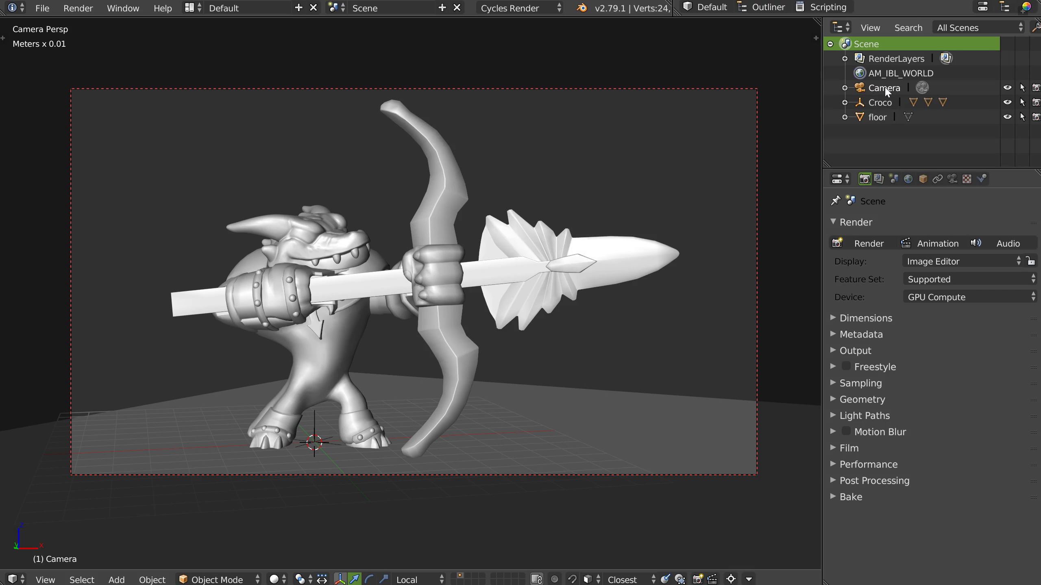
# - Examine the croco parts, floor and camera in the scene, including the camera's lens settings and placement
pyautogui.click(845, 103)
pyautogui.click(891, 143)
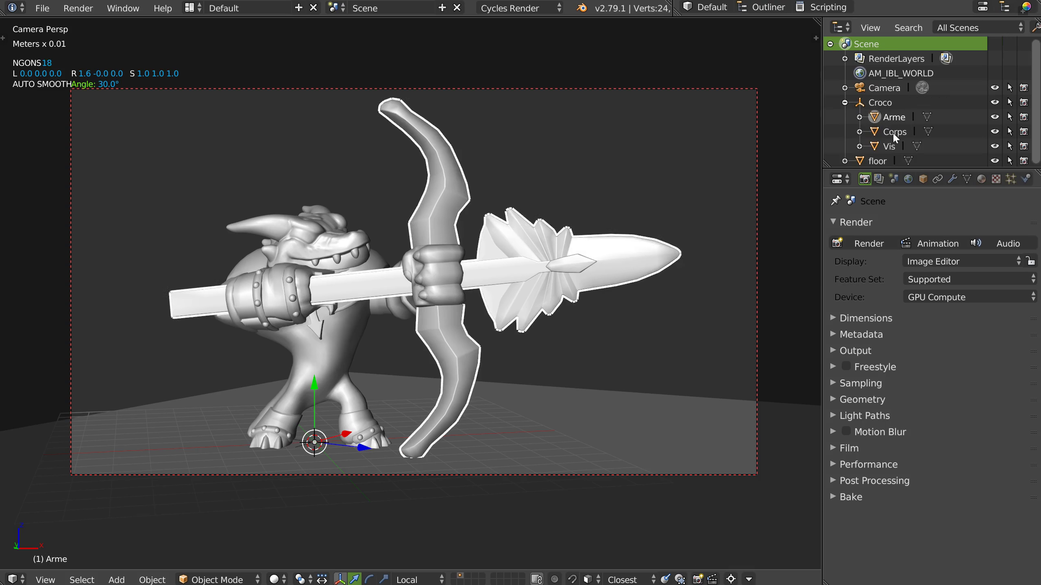
pyautogui.click(845, 102)
pyautogui.click(871, 122)
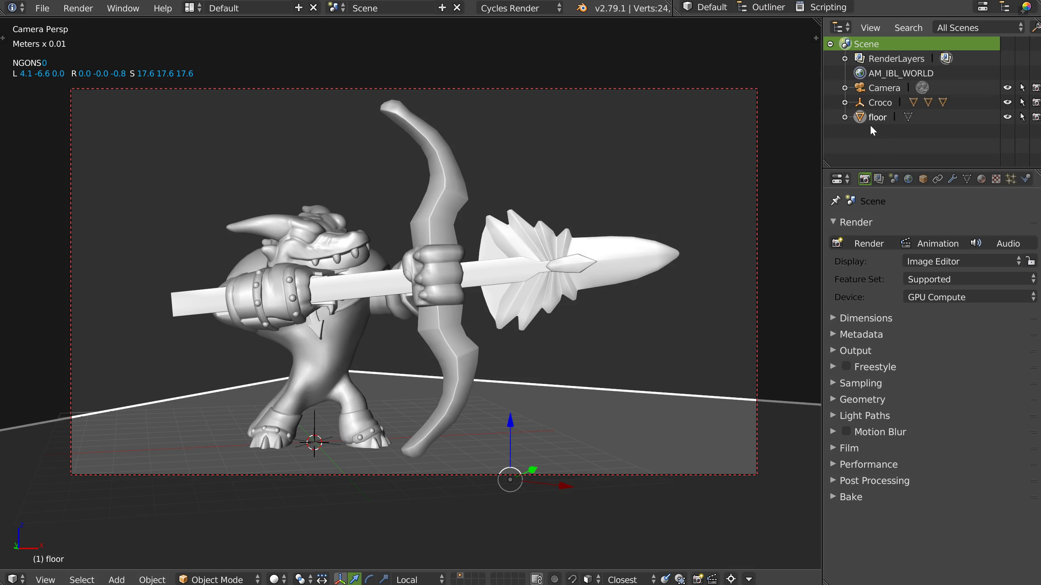
pyautogui.click(880, 88)
pyautogui.click(952, 180)
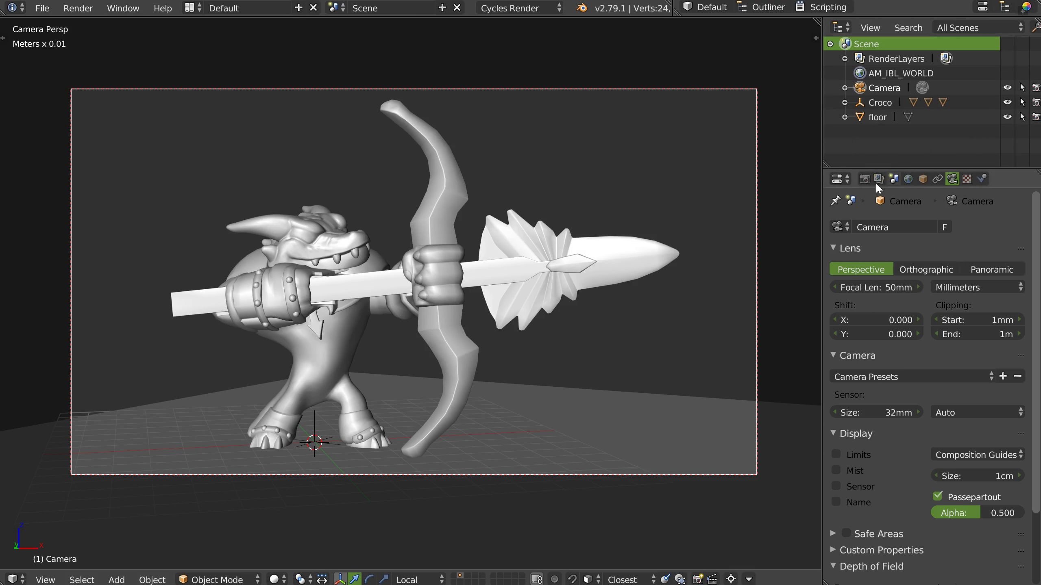
pyautogui.moveTo(411, 251); pyautogui.dragTo(482, 201, button='middle')
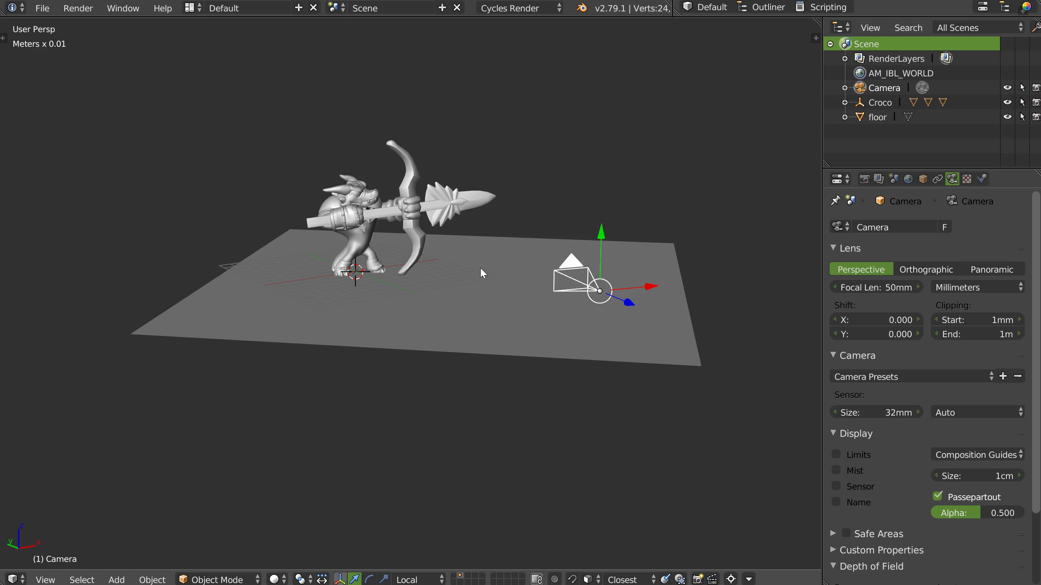
pyautogui.moveTo(512, 257); pyautogui.dragTo(614, 230, button='middle')
pyautogui.scroll(2, 614, 229)
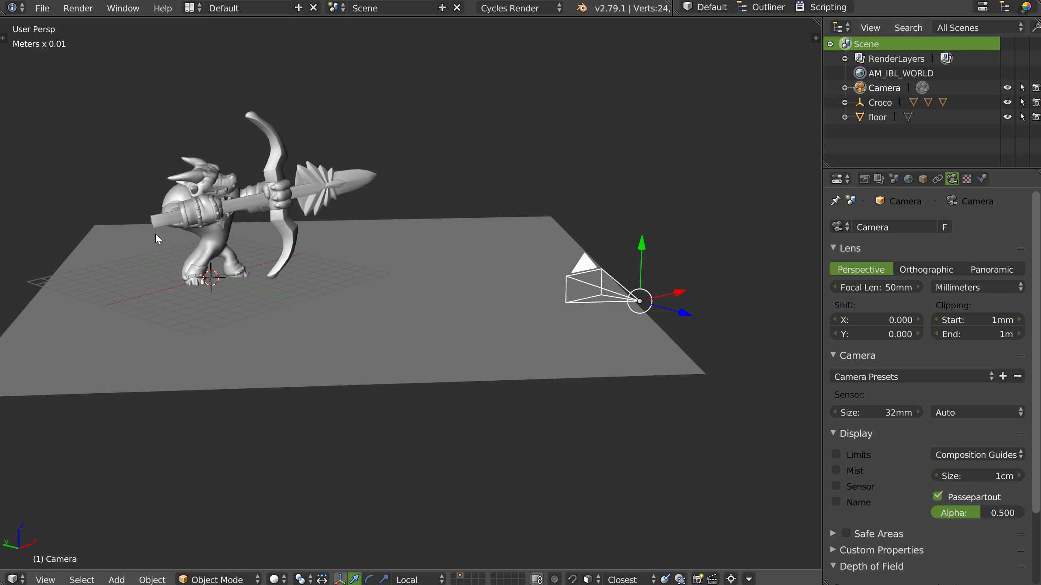
pyautogui.moveTo(186, 248); pyautogui.dragTo(339, 225, button='middle')
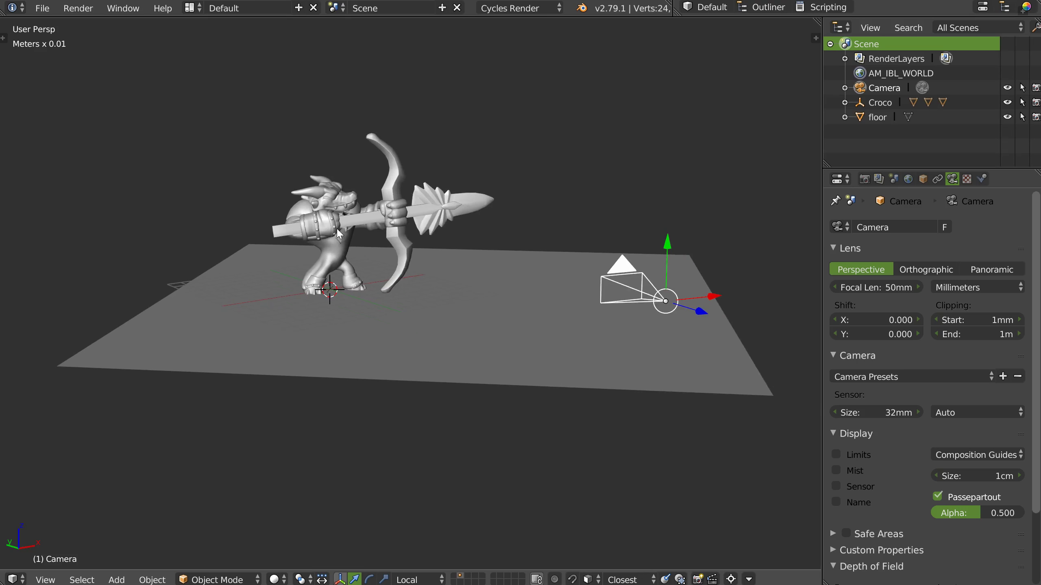
pyautogui.scroll(2, 337, 228)
pyautogui.click(862, 102)
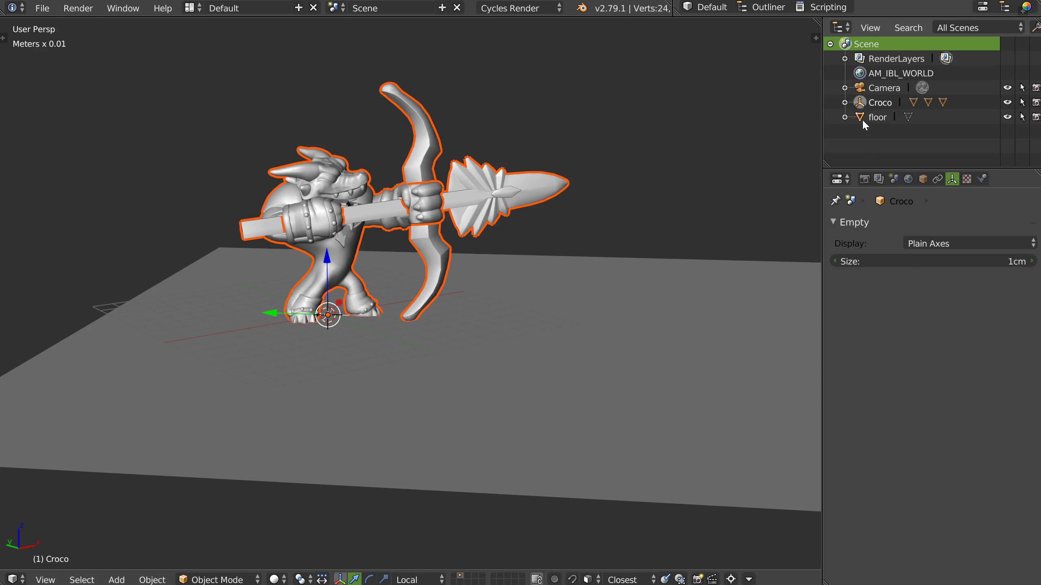
pyautogui.keyDown('ctrl'); pyautogui.click(862, 117); pyautogui.keyUp('ctrl')
pyautogui.rightClick(405, 221)
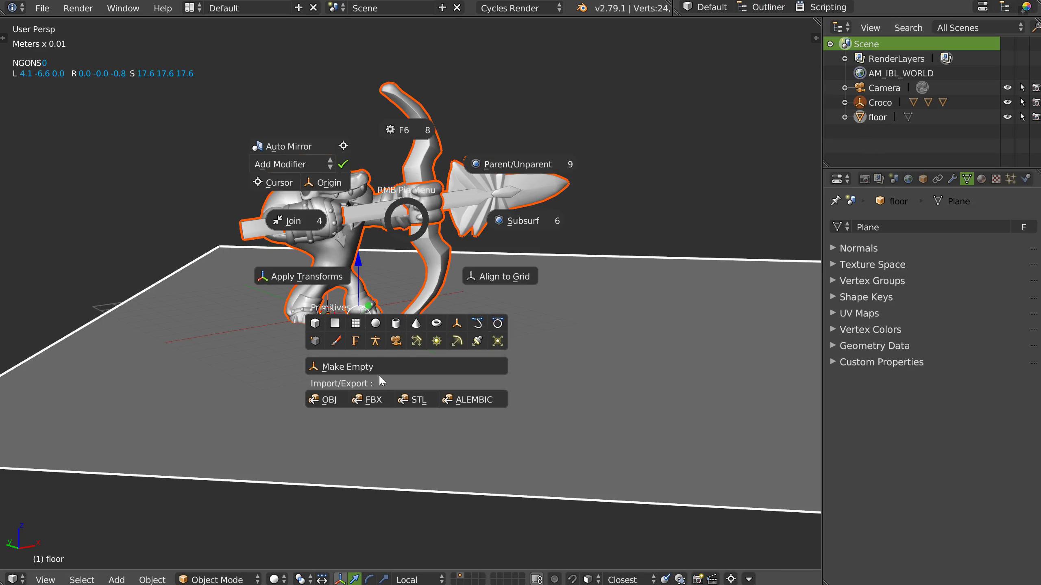
pyautogui.click(372, 404)
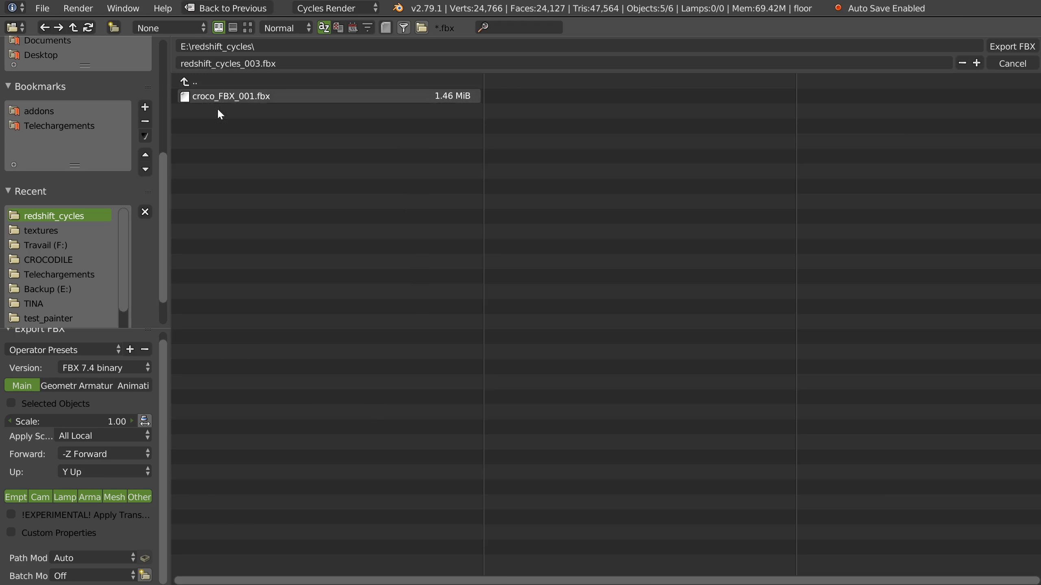
pyautogui.click(1009, 63)
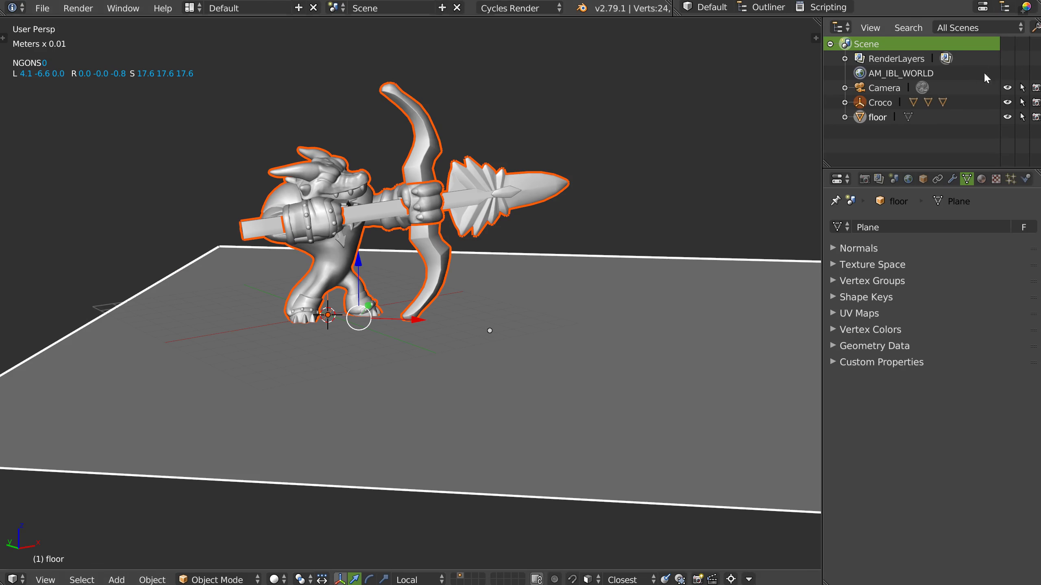
# - Export the camera alone as an Alembic file named cam_ into the redshift_cycles folder, limited to selected objects
pyautogui.click(884, 89)
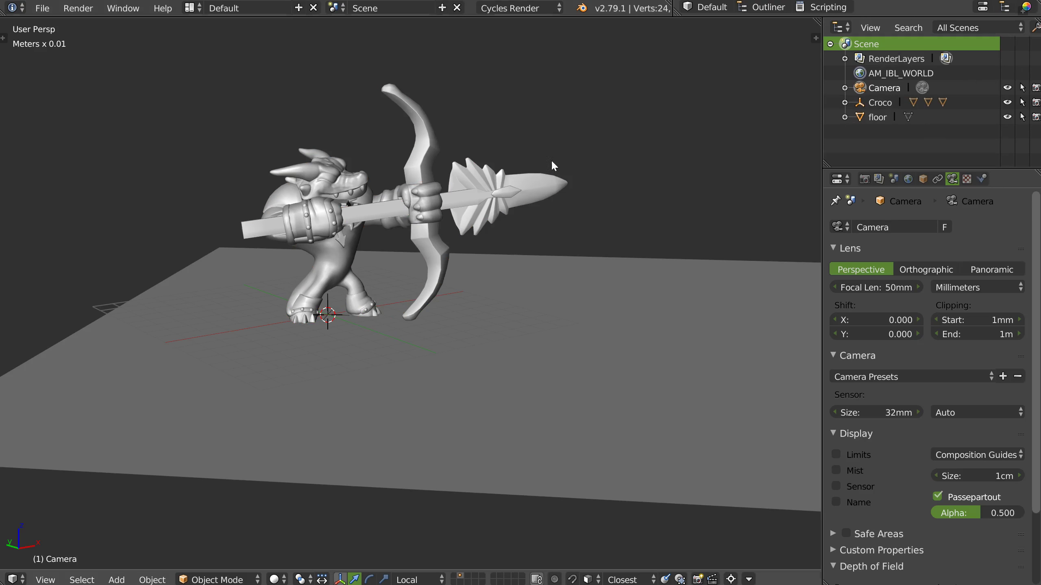
pyautogui.rightClick(392, 232)
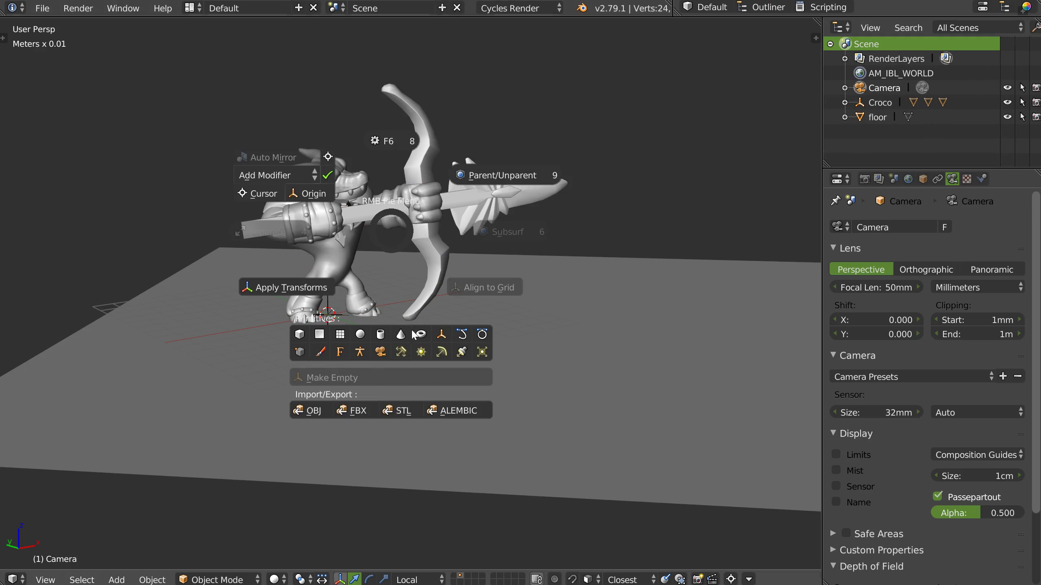
pyautogui.click(454, 410)
pyautogui.click(240, 62)
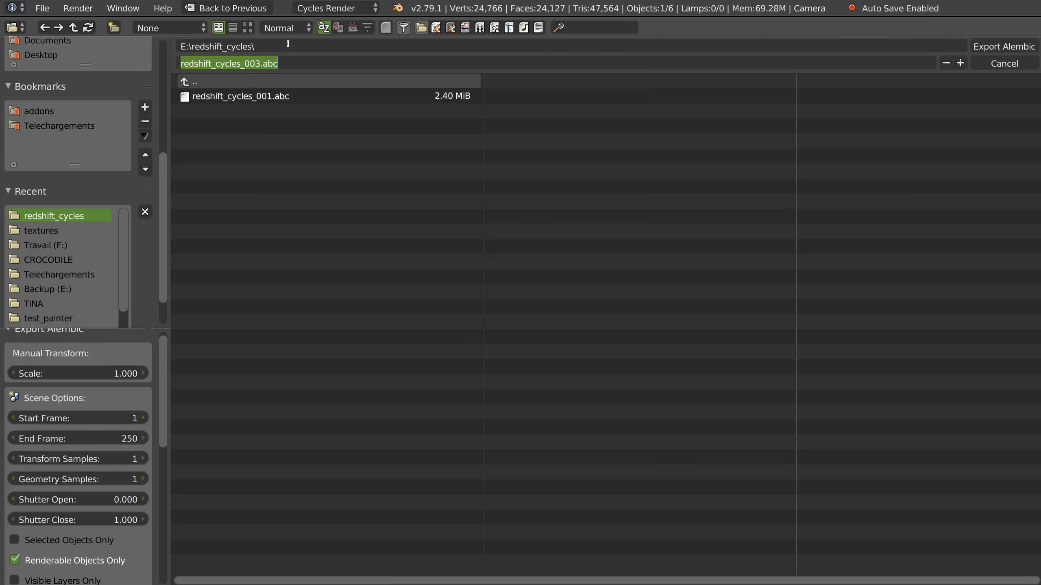
pyautogui.write('cam_')
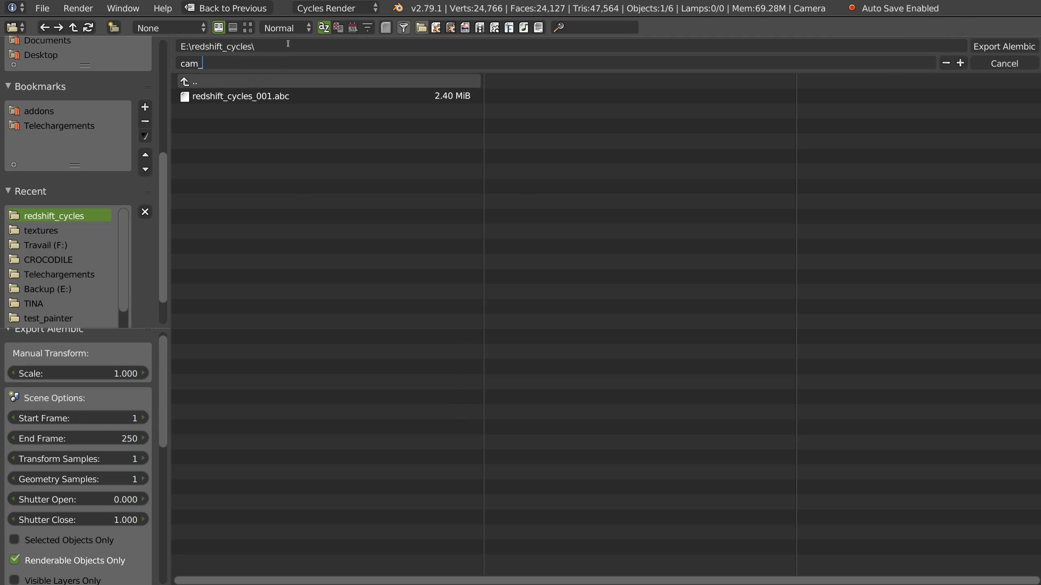
pyautogui.press('Return')
pyautogui.click(11, 540)
pyautogui.click(1020, 49)
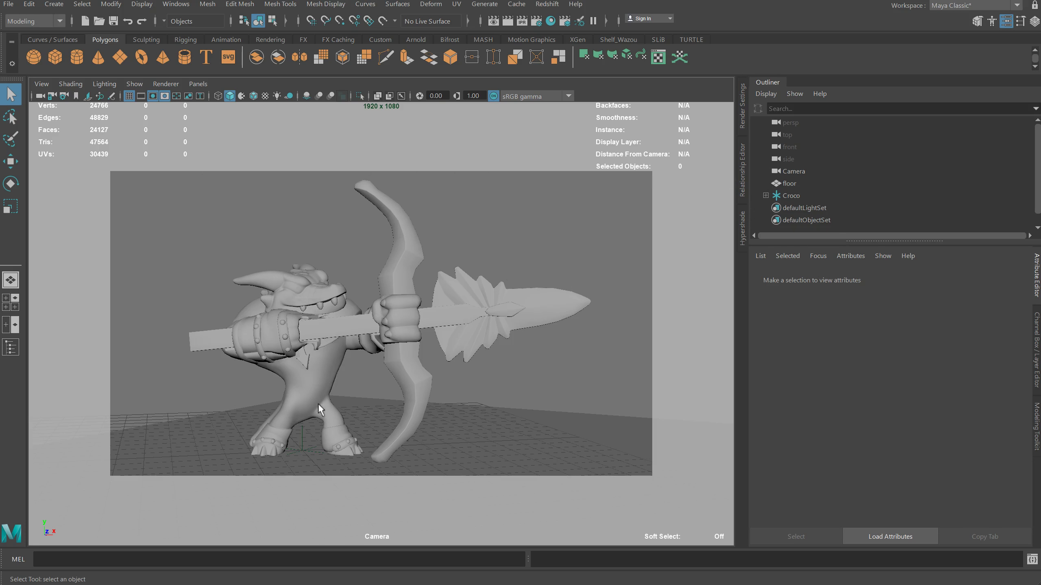
# - Switch to Maya and check the imported Croco hierarchy, floor and camera by selecting each one
pyautogui.click(789, 196)
pyautogui.click(766, 195)
pyautogui.click(766, 196)
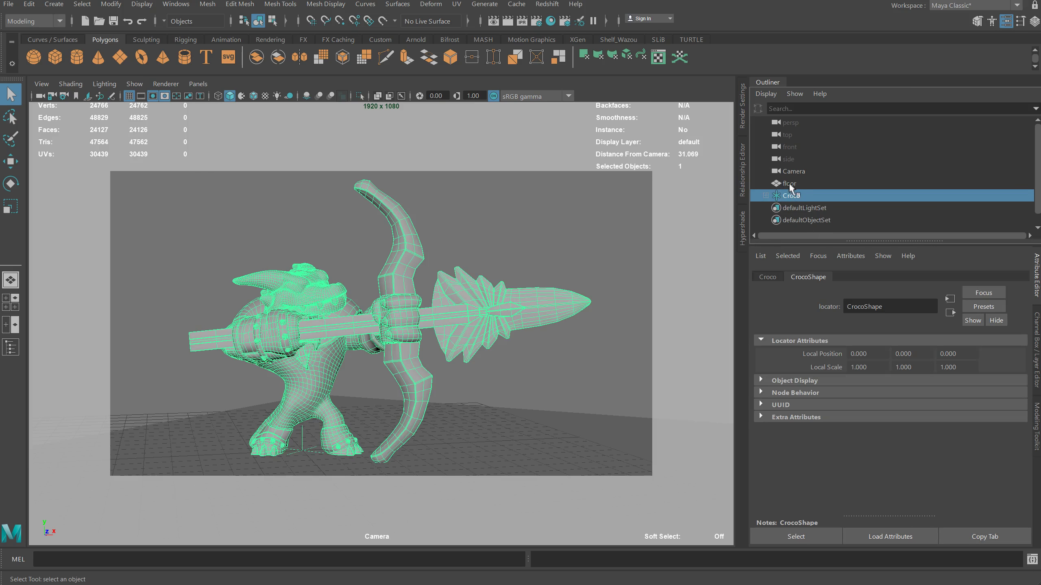
pyautogui.click(789, 183)
pyautogui.click(794, 172)
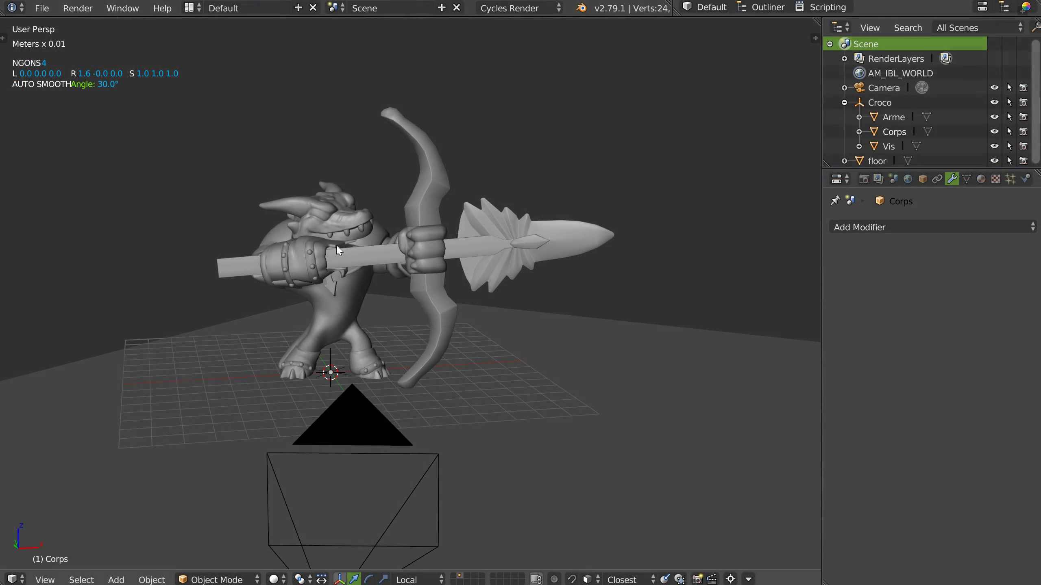
# - Switch to Blender and add a Subsurf modifier to the Arme, Corps and Vis meshes together
pyautogui.moveTo(340, 250); pyautogui.dragTo(362, 235, button='middle')
pyautogui.press('b')
pyautogui.moveTo(515, 139); pyautogui.dragTo(246, 254)
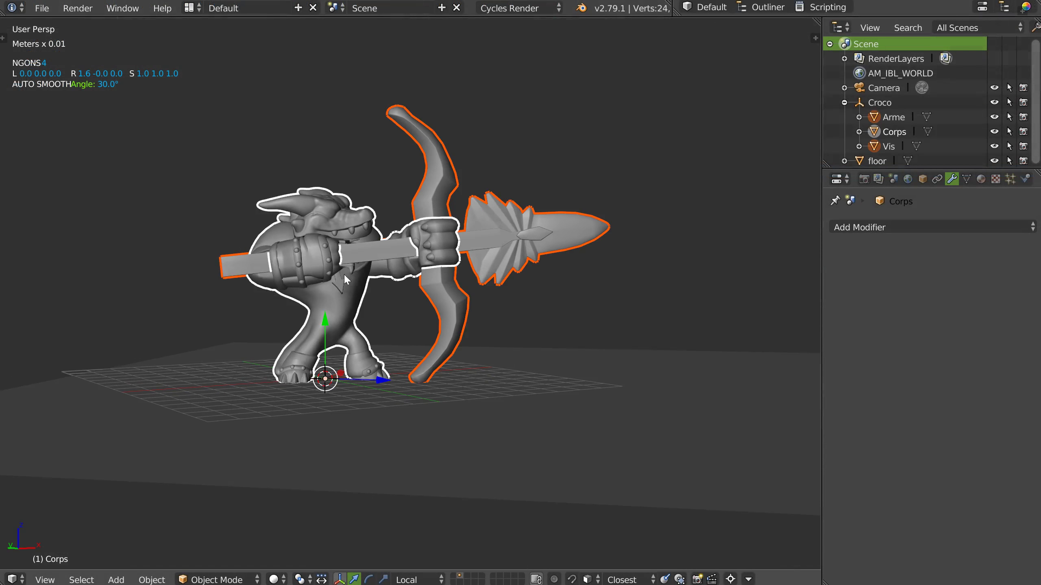
pyautogui.rightClick(345, 277)
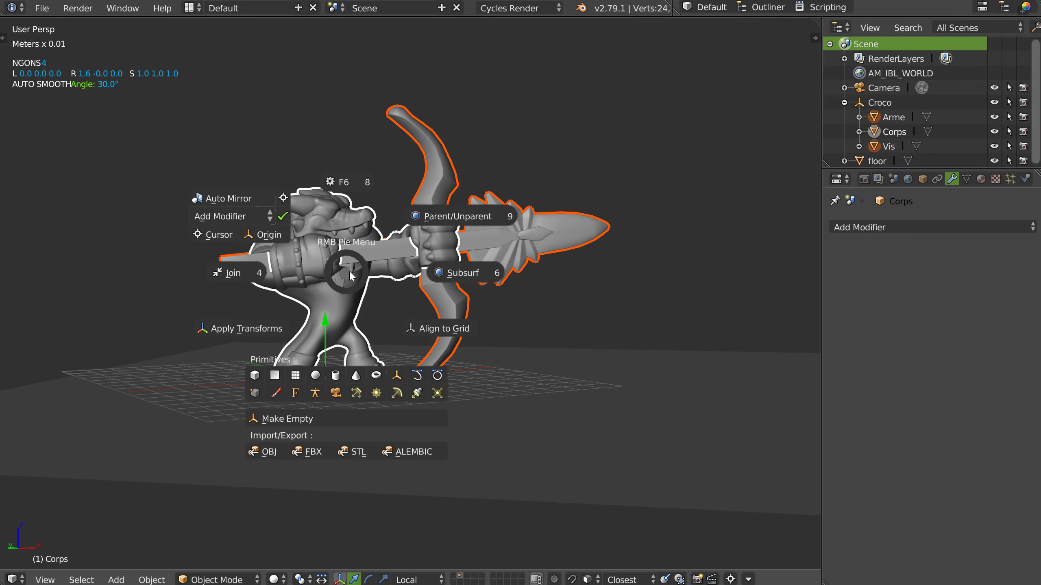
pyautogui.click(463, 274)
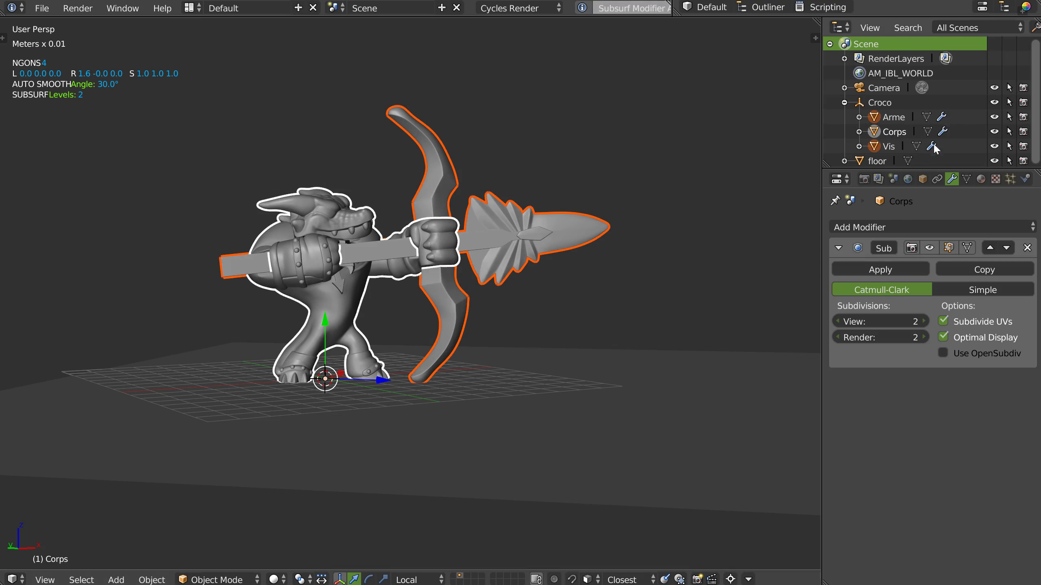
pyautogui.press('a')
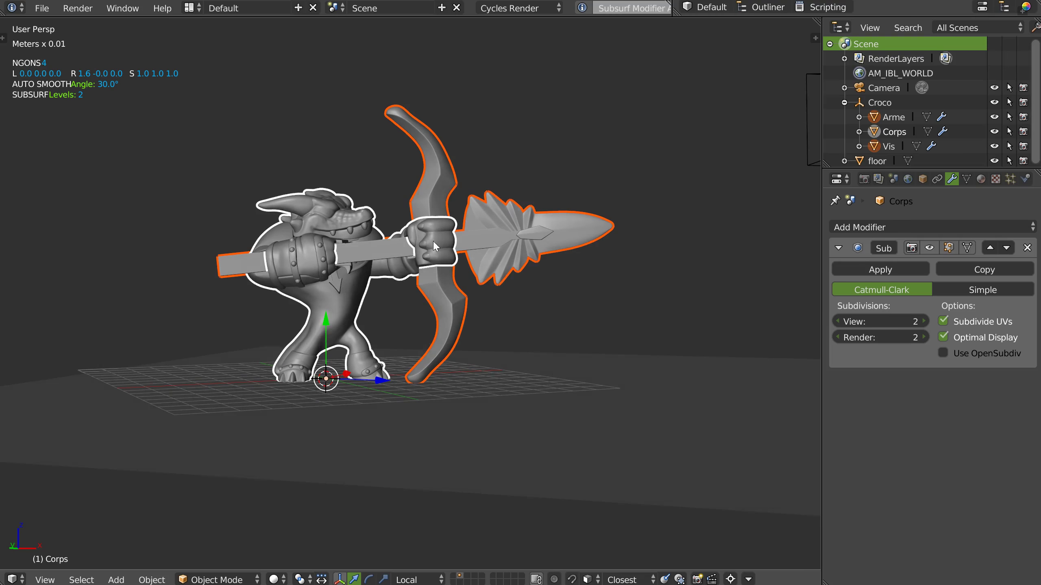
pyautogui.click(426, 164)
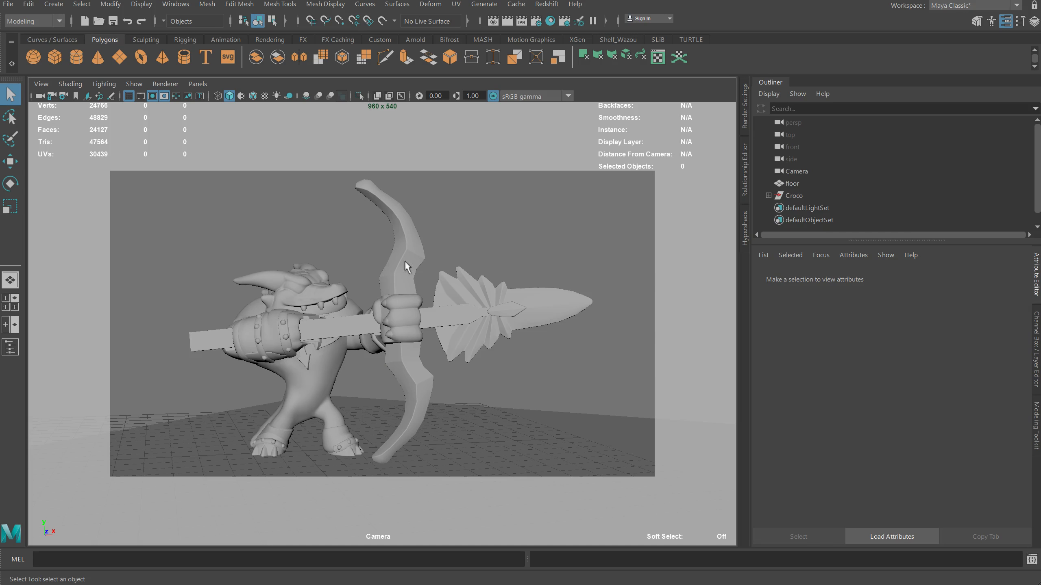
# - Switch to Maya and try enabling Redshift tessellation on the Arme mesh alone, then disable it again
pyautogui.click(414, 262)
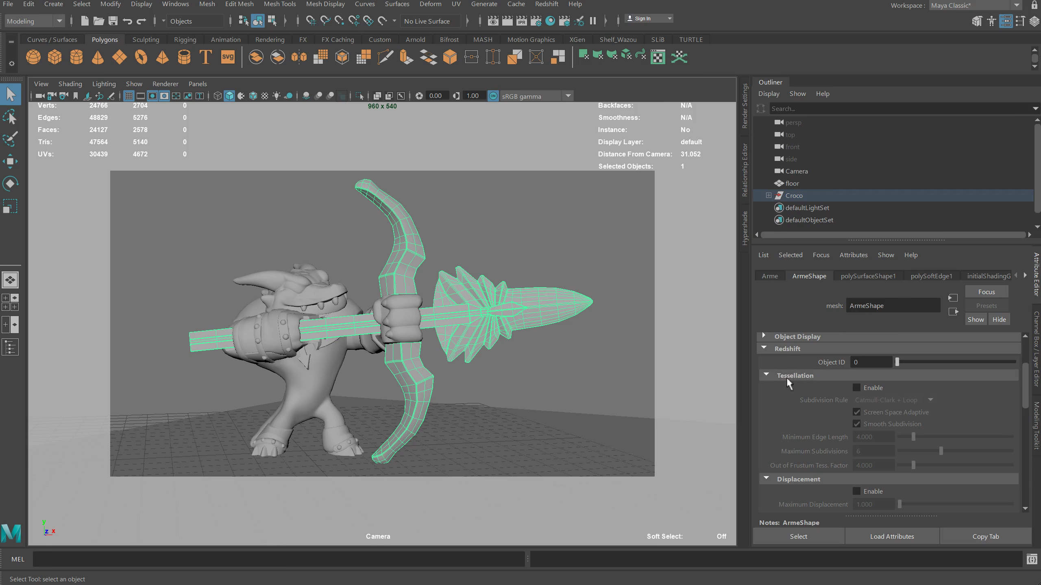
pyautogui.click(856, 388)
pyautogui.click(856, 388)
# - Create one shared Redshift Mesh Parameters node for the Arme, Corps and Vis meshes
pyautogui.moveTo(303, 320); pyautogui.dragTo(207, 364)
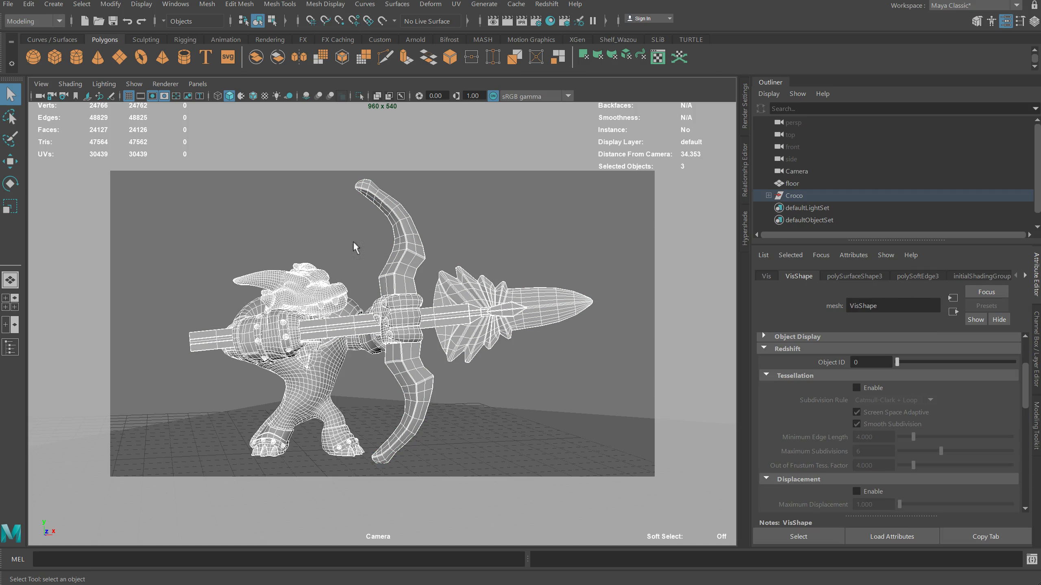
pyautogui.click(550, 5)
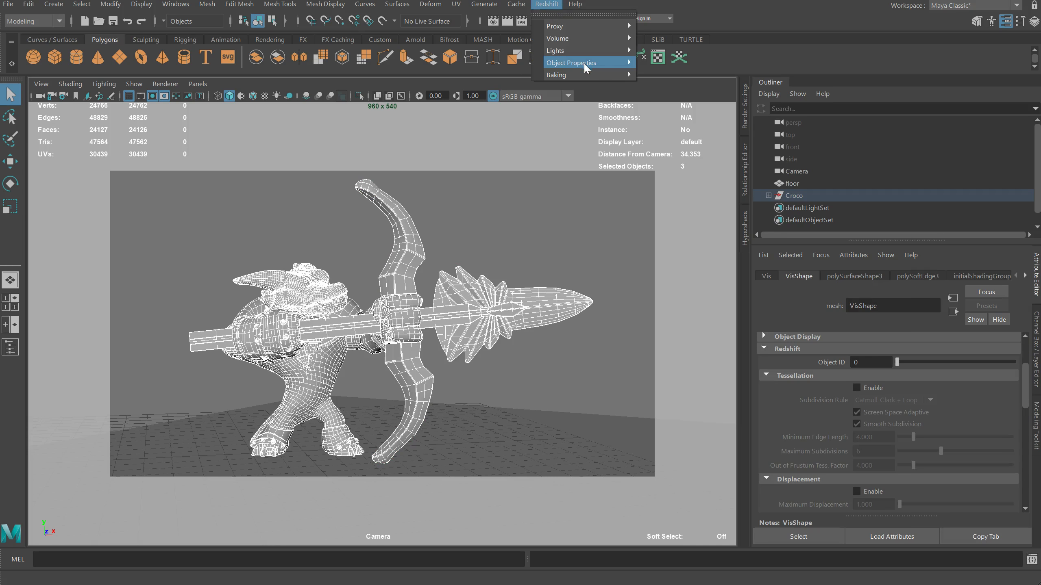
pyautogui.moveTo(582, 64)
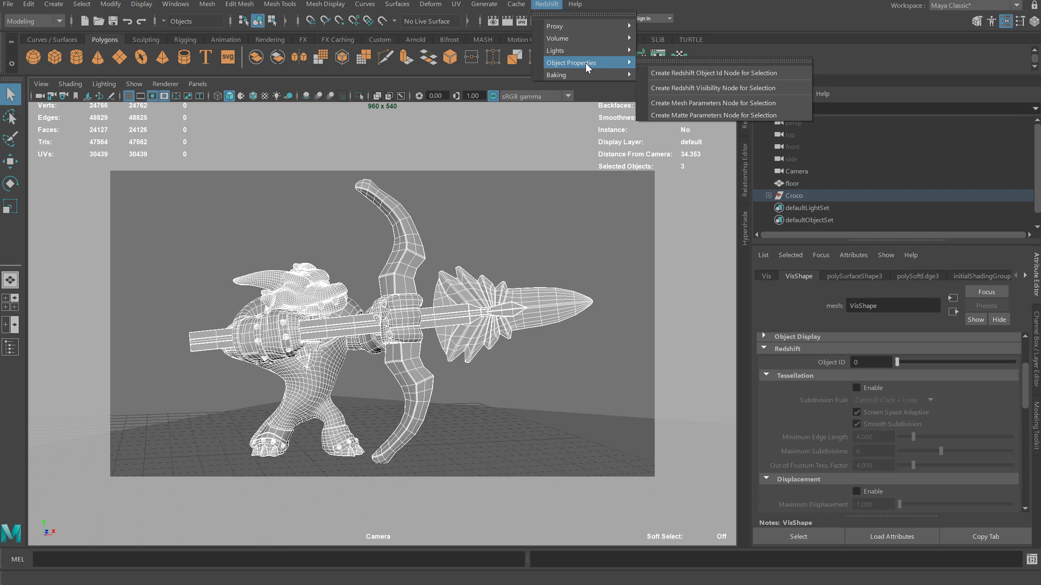
pyautogui.click(704, 108)
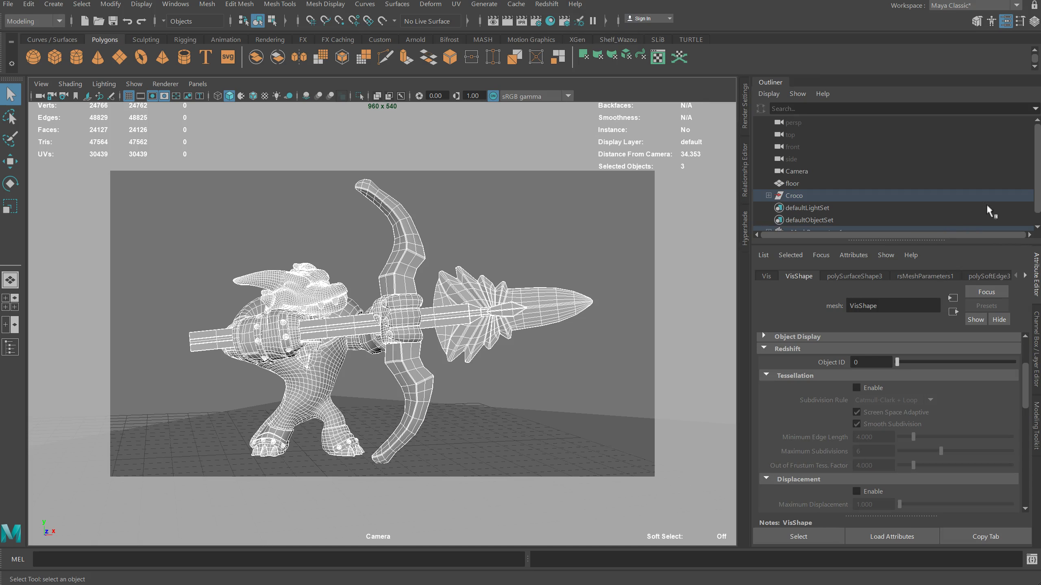
# - Examine the new mesh parameters node's tessellation and displacement settings and the meshes assigned to it
pyautogui.scroll(-1, 1038, 152)
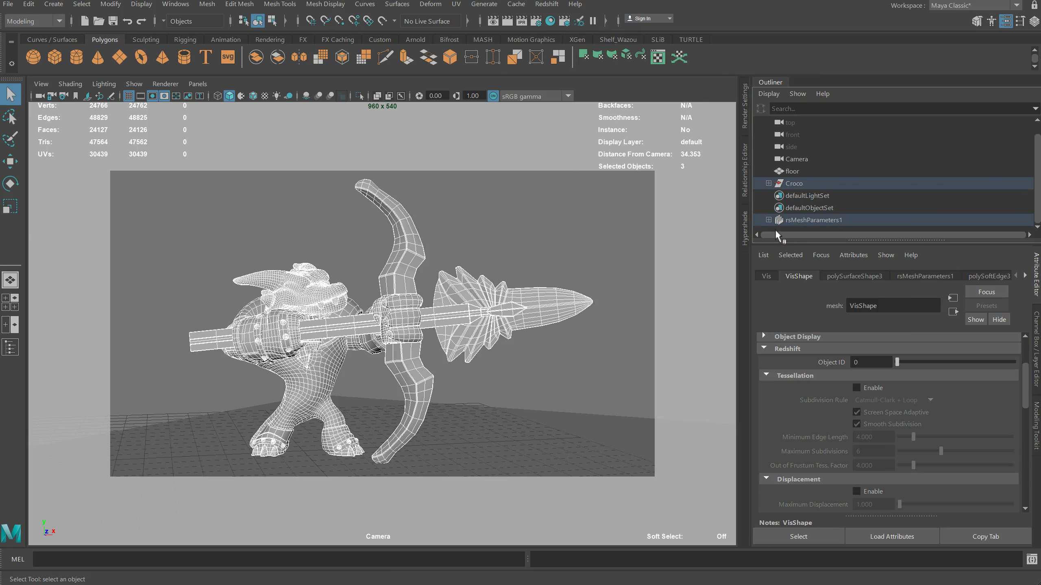
pyautogui.click(806, 220)
pyautogui.click(768, 220)
pyautogui.moveTo(1035, 176); pyautogui.dragTo(1035, 207)
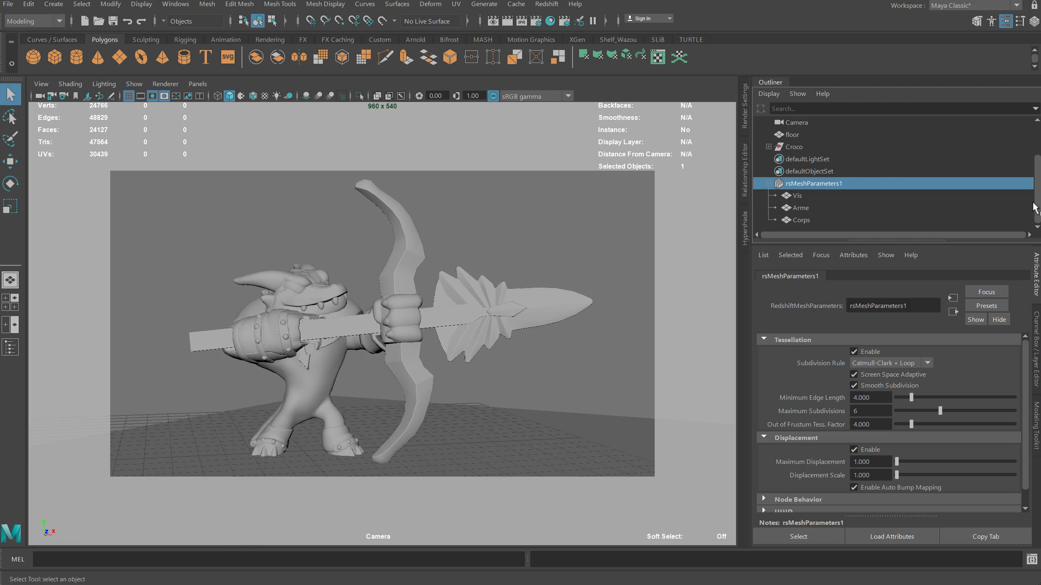
pyautogui.click(768, 183)
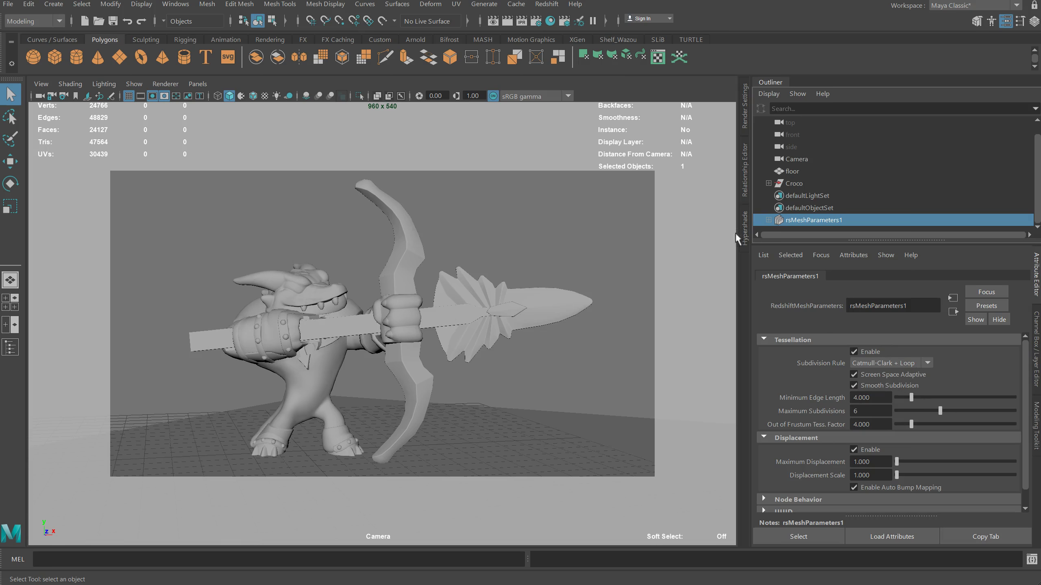
pyautogui.moveTo(814, 221)
pyautogui.mouseDown()
pyautogui.moveTo(808, 228)
pyautogui.moveTo(804, 214)
pyautogui.mouseUp()
pyautogui.moveTo(799, 219); pyautogui.dragTo(823, 213)
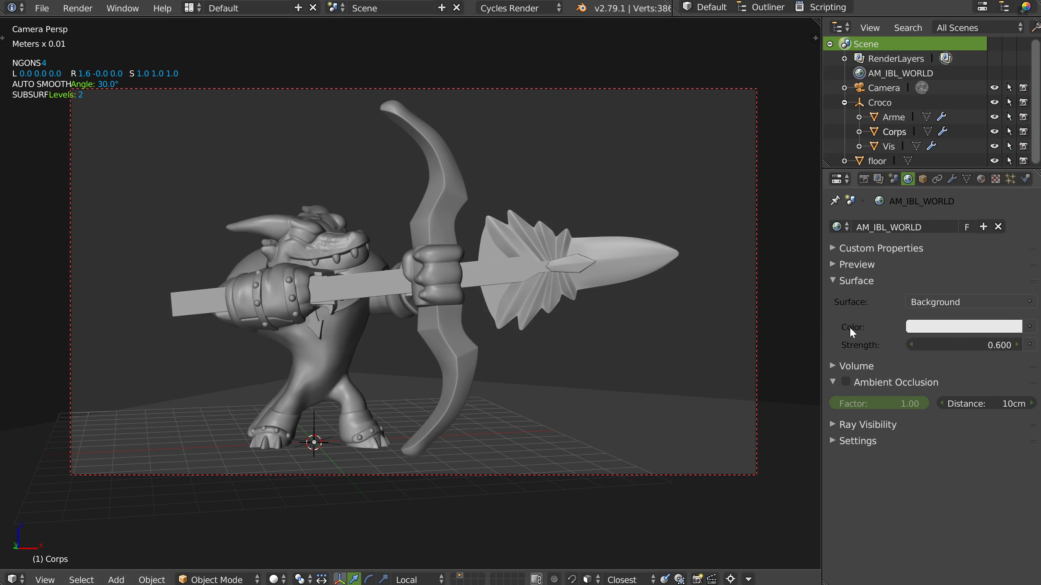
# - In Blender, assign an Environment Texture using tomoco_studio.exr to the AM_IBL_WORLD background colour
pyautogui.click(1029, 327)
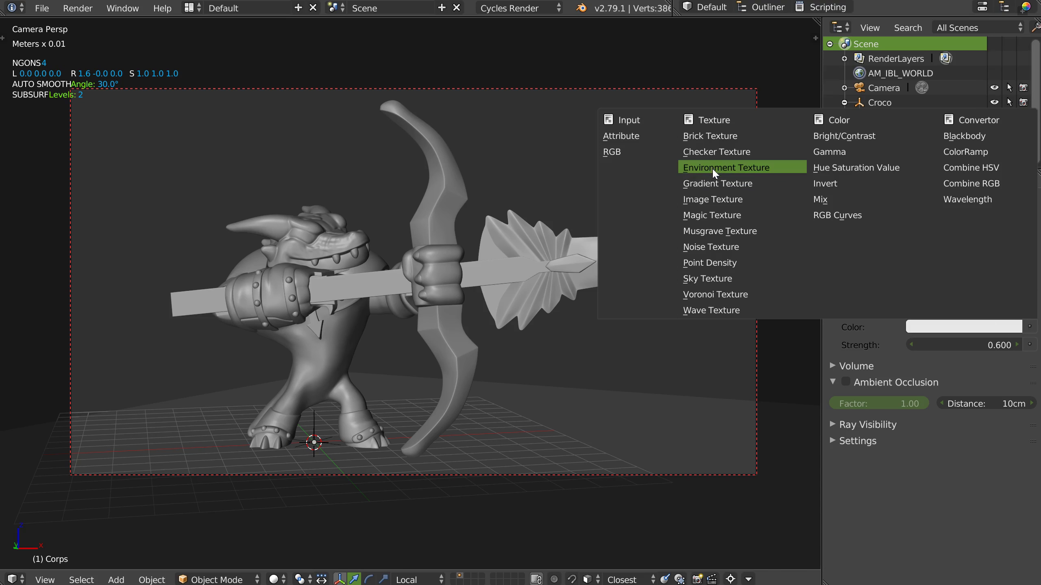
pyautogui.click(712, 167)
pyautogui.click(914, 345)
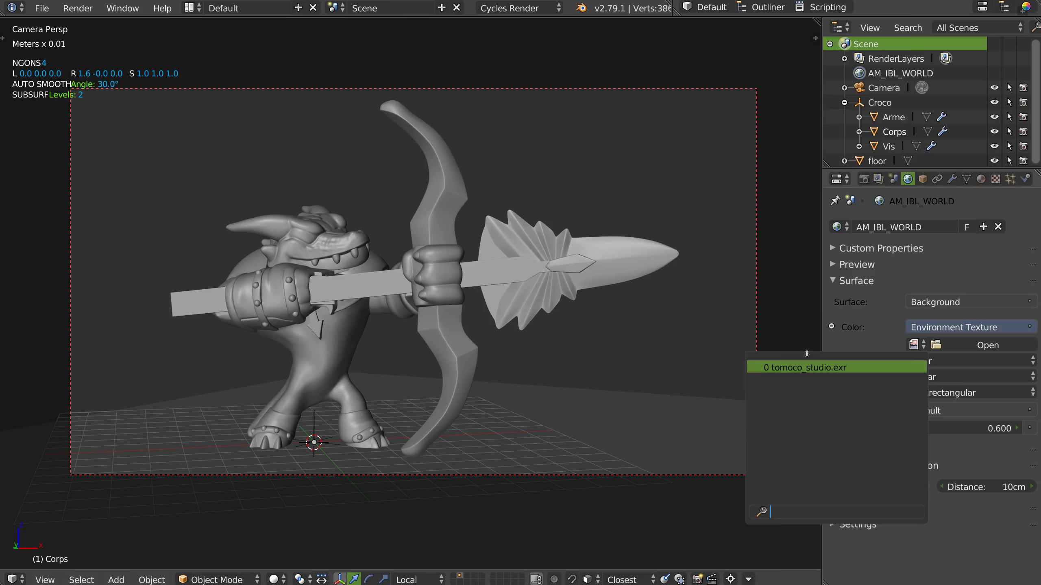
pyautogui.click(779, 368)
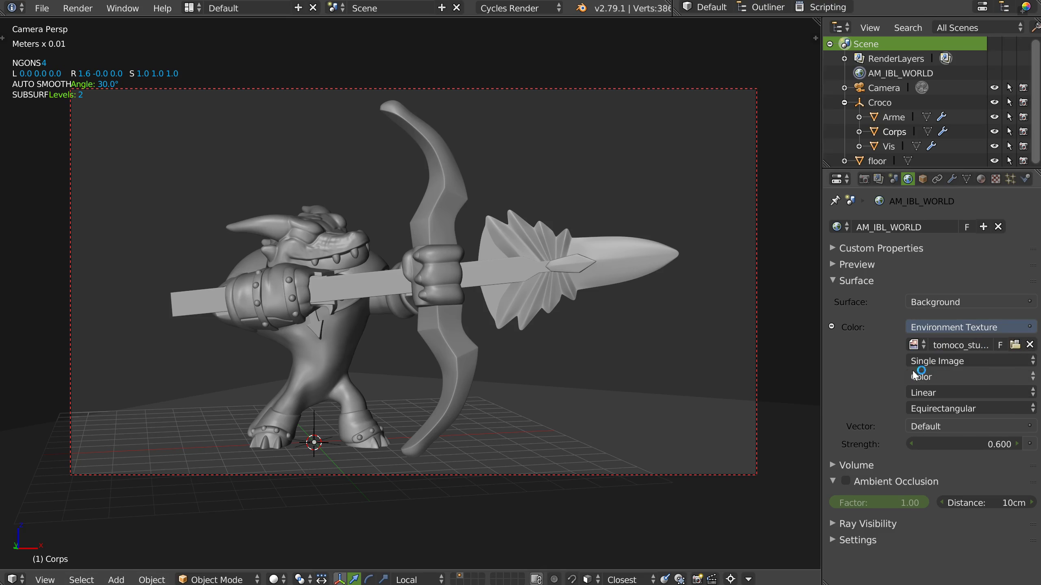
# - Preview the scene in rendered shading and rotate the environment texture's mapping to -118° on Z
pyautogui.press('z')
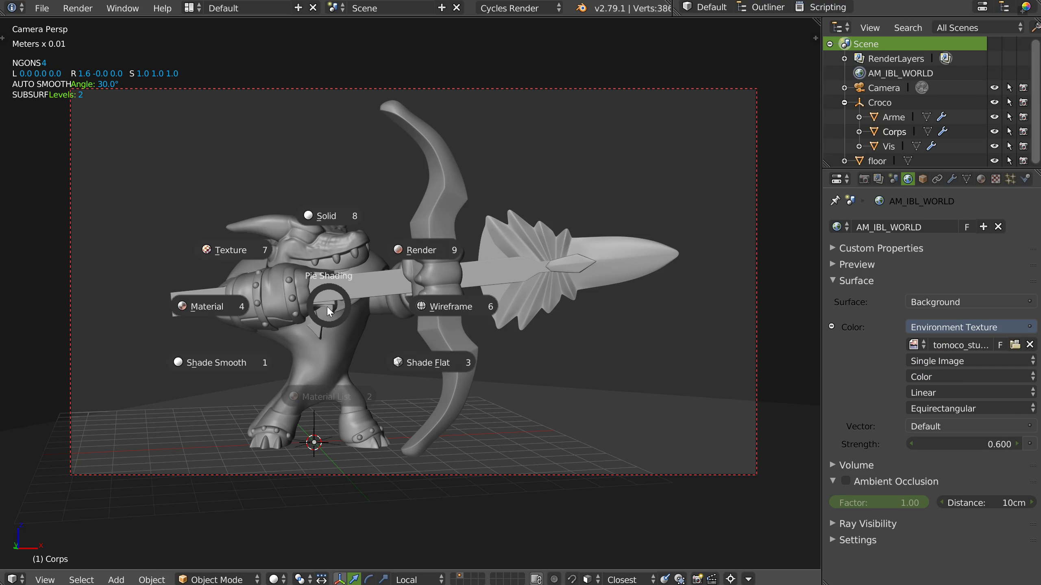
pyautogui.click(422, 250)
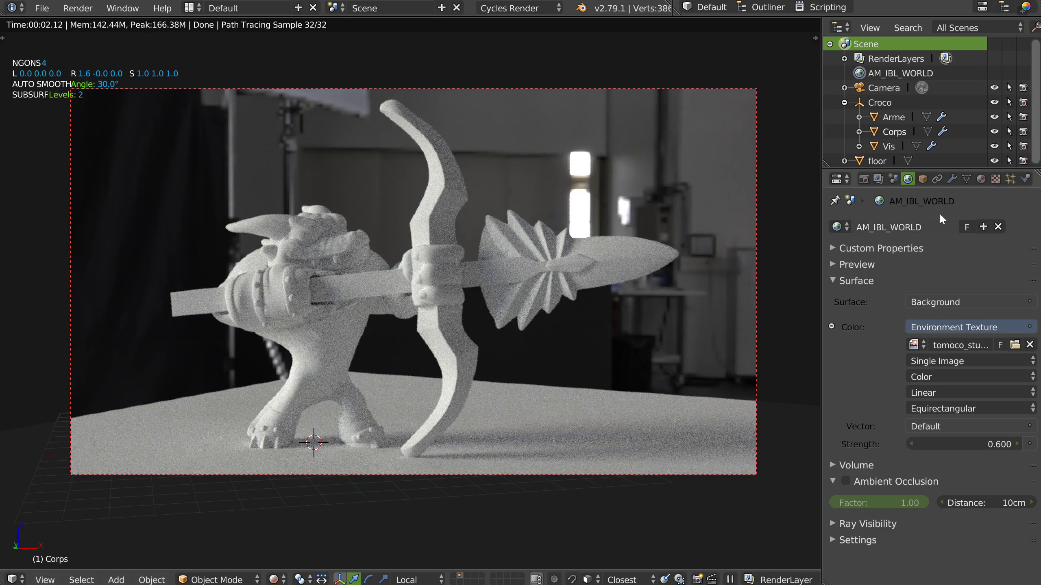
pyautogui.click(996, 179)
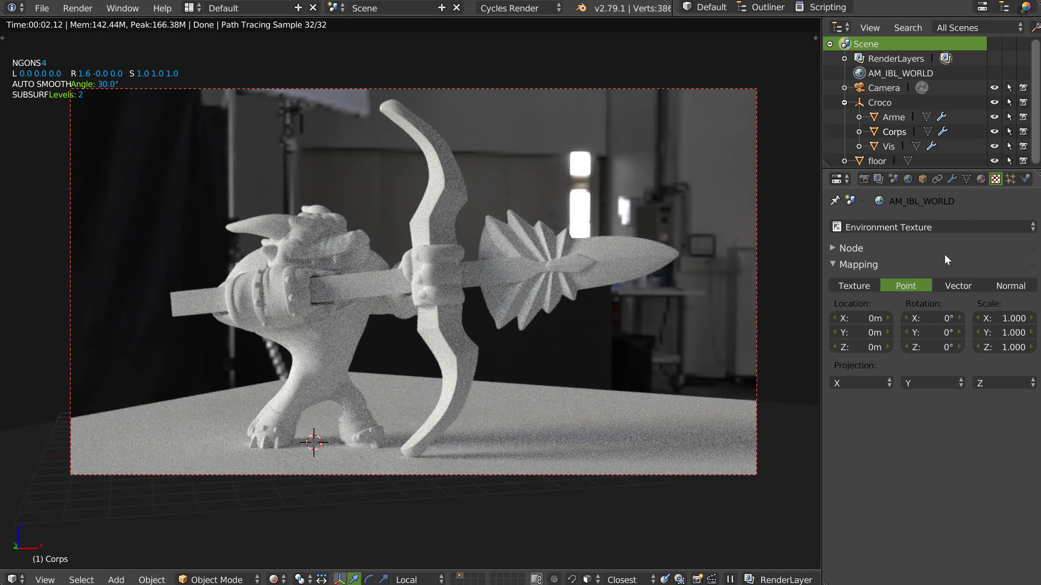
pyautogui.moveTo(929, 346)
pyautogui.mouseDown()
pyautogui.moveTo(992, 344)
pyautogui.moveTo(914, 348)
pyautogui.moveTo(973, 344)
pyautogui.moveTo(940, 357)
pyautogui.moveTo(822, 351)
pyautogui.moveTo(951, 350)
pyautogui.moveTo(919, 339)
pyautogui.mouseUp()
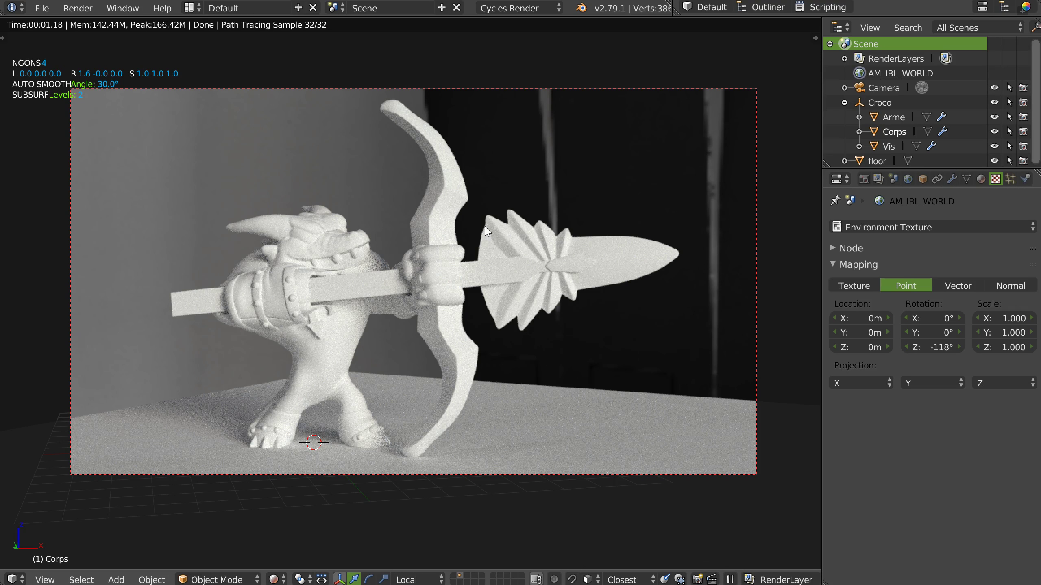
# - Split the 3D view into three areas, with a solid view, the rendered camera view and the AM_IBL_WORLD node tree
pyautogui.hotkey('ctrl', 'alt', 's')
pyautogui.click(390, 282)
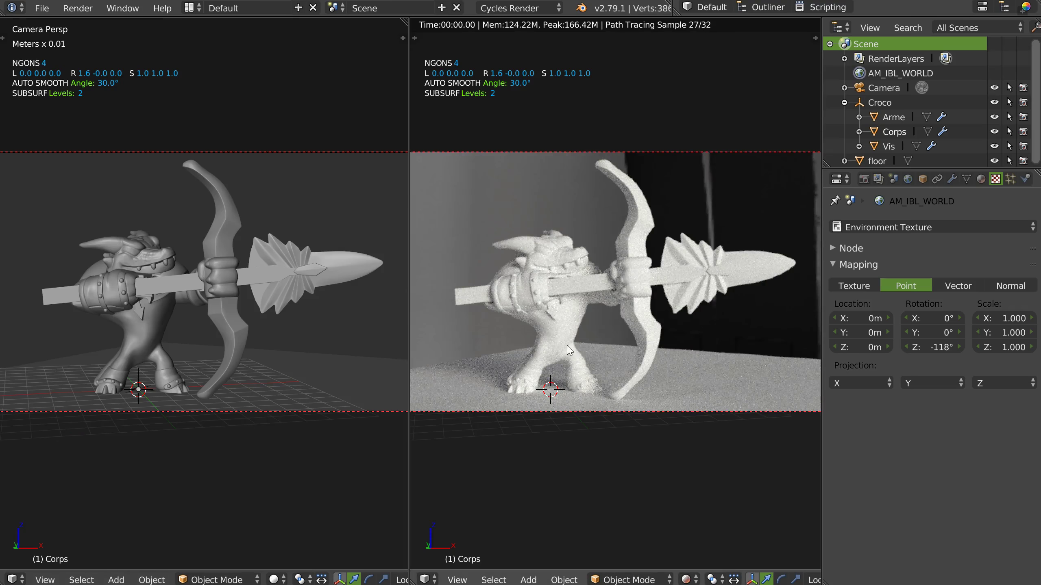
pyautogui.hotkey('ctrl', 'alt', 's')
pyautogui.click(634, 374)
pyautogui.hotkey('shift', 'F3')
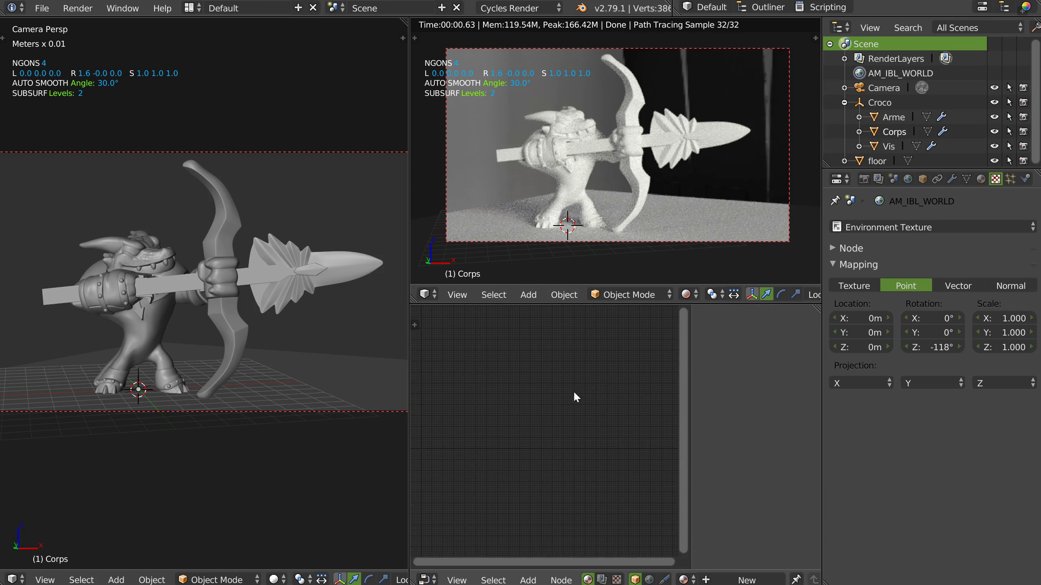
pyautogui.press('n')
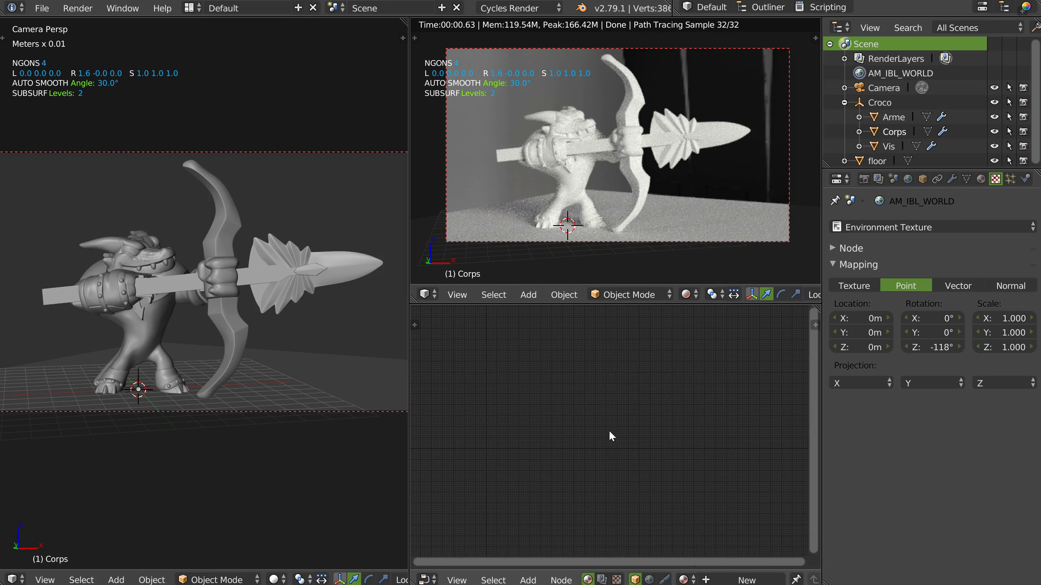
pyautogui.click(650, 580)
pyautogui.press('Home')
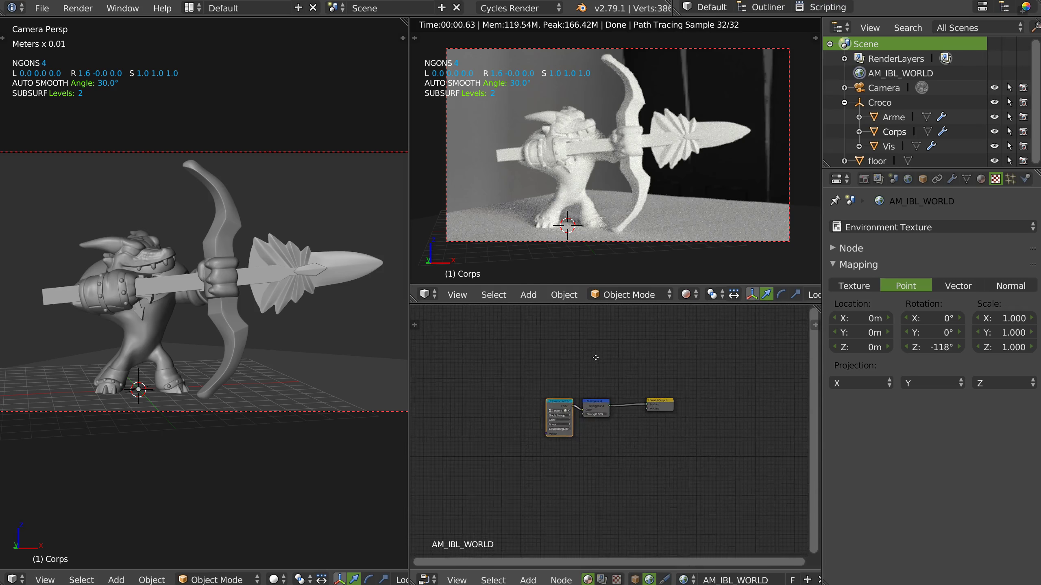
pyautogui.moveTo(220, 330); pyautogui.dragTo(283, 129, button='middle')
pyautogui.moveTo(286, 332); pyautogui.dragTo(389, 177, button='middle')
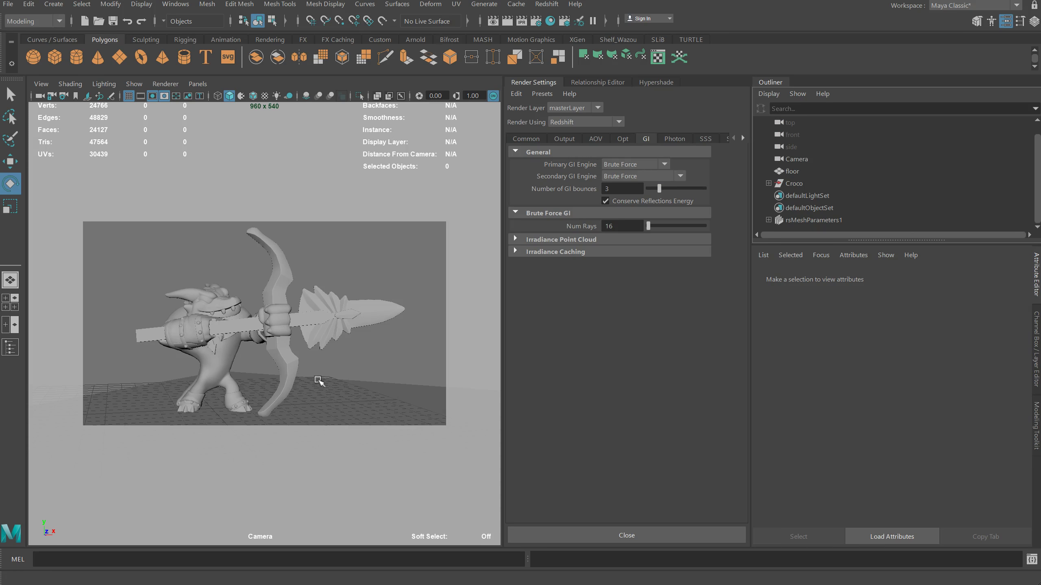
# - Switch to Maya and create a Redshift dome light using F:\tomoco_studio.exr as its dome map
pyautogui.click(547, 5)
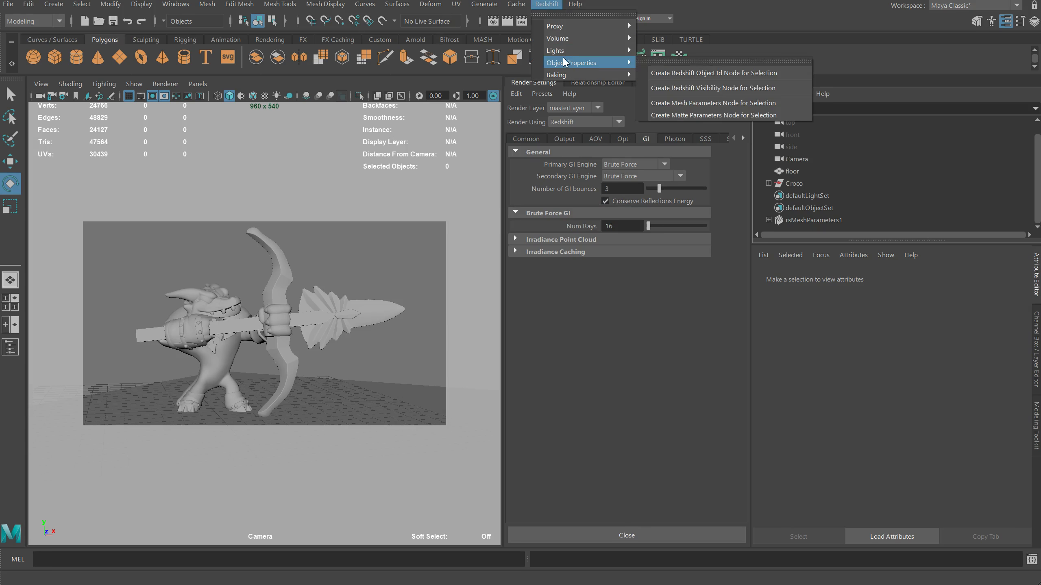
pyautogui.moveTo(574, 50)
pyautogui.click(682, 97)
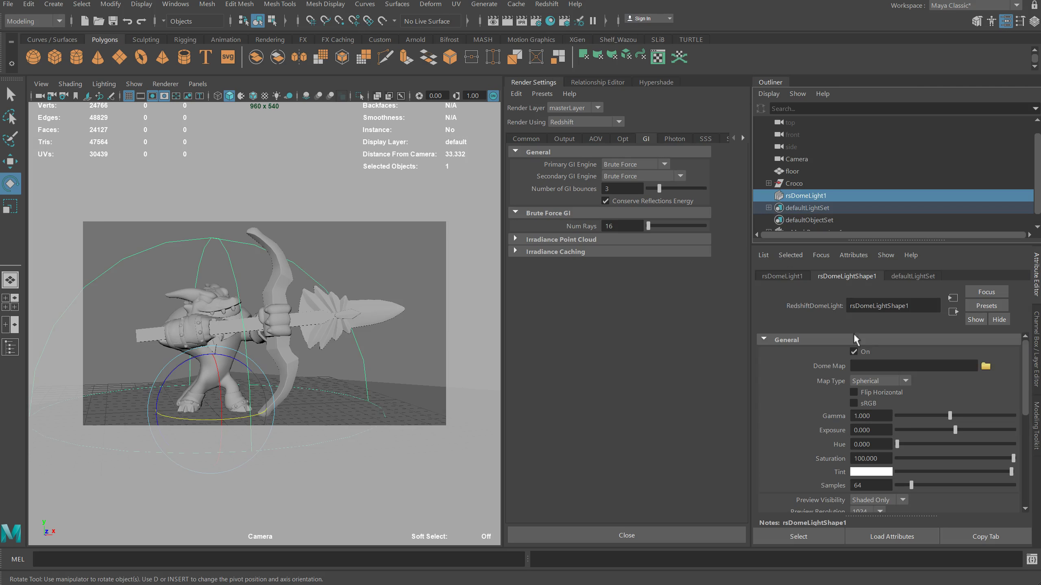
pyautogui.click(988, 368)
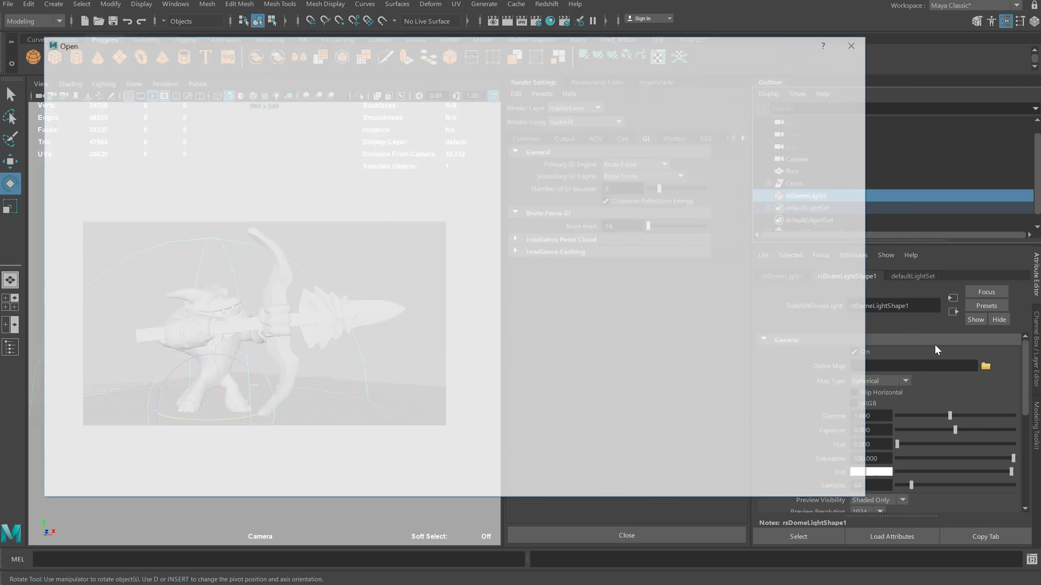
pyautogui.click(67, 91)
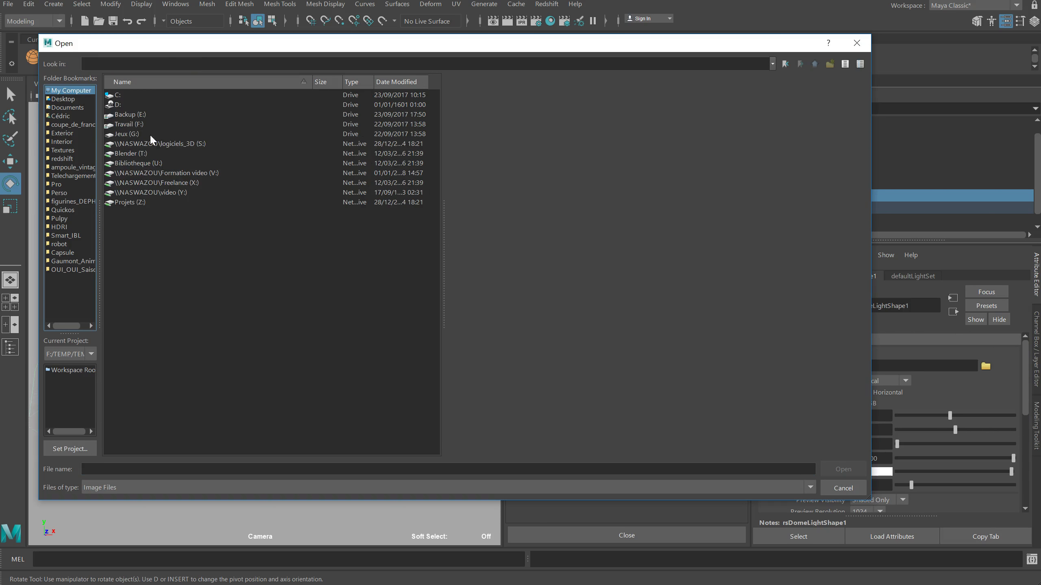
pyautogui.doubleClick(128, 124)
pyautogui.doubleClick(170, 182)
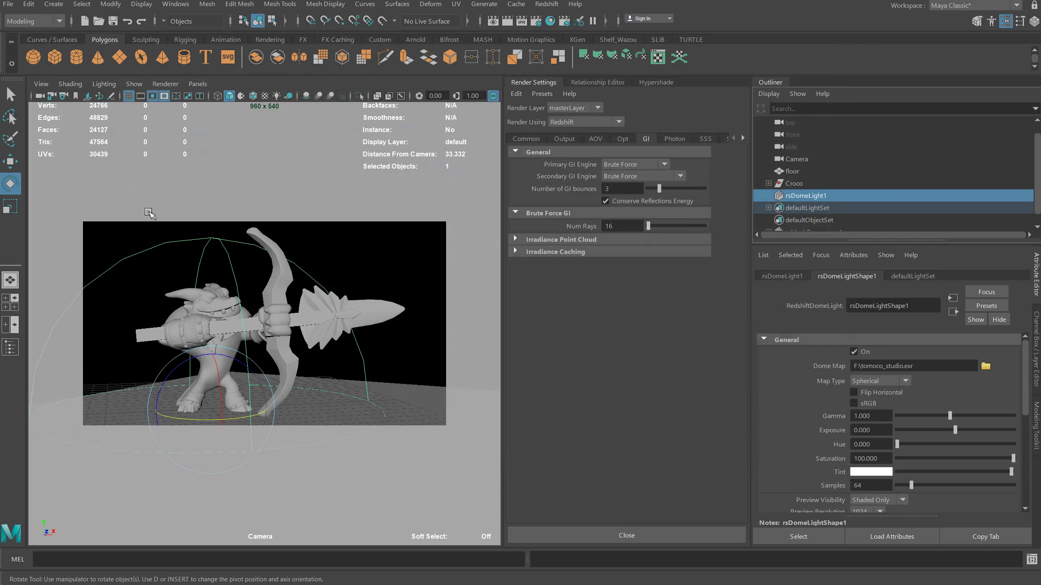
# - Open the Render View and start an IPR render from the scene's Camera with Redshift
pyautogui.click(493, 24)
pyautogui.moveTo(151, 140)
pyautogui.mouseDown()
pyautogui.moveTo(183, 128)
pyautogui.moveTo(167, 139)
pyautogui.mouseUp()
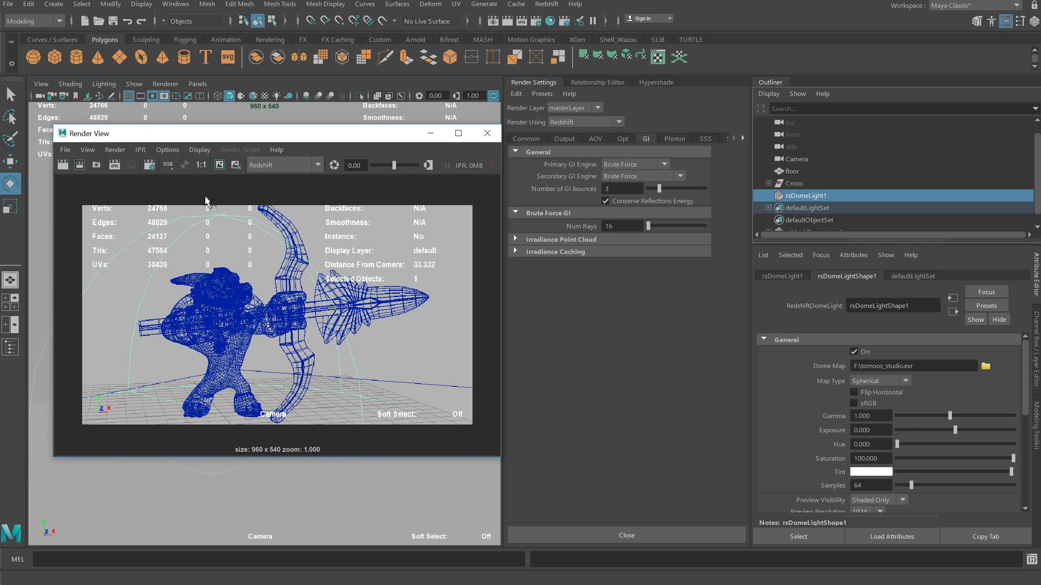
pyautogui.click(140, 152)
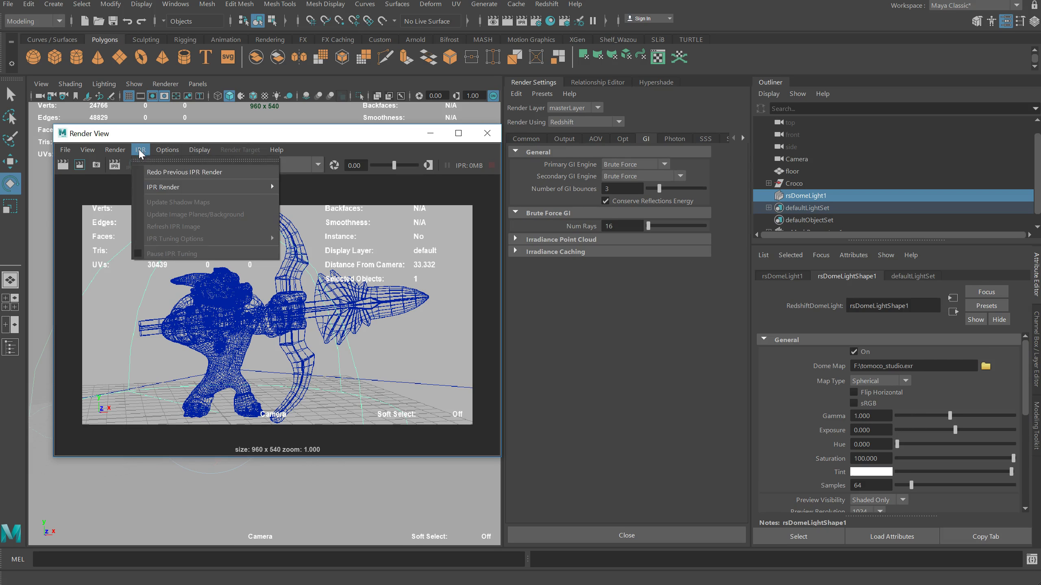
pyautogui.moveTo(163, 187)
pyautogui.click(306, 212)
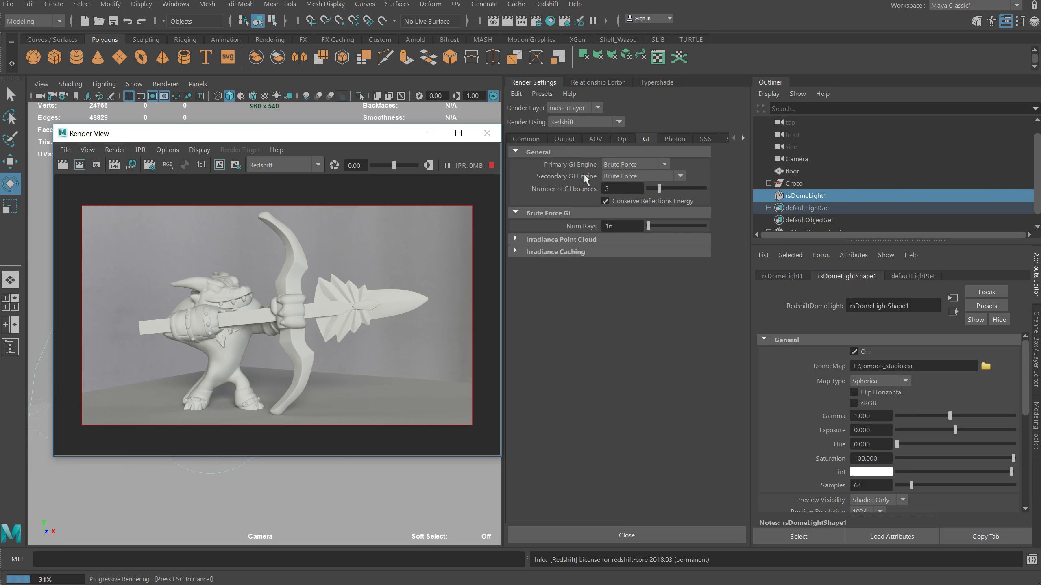
pyautogui.click(634, 164)
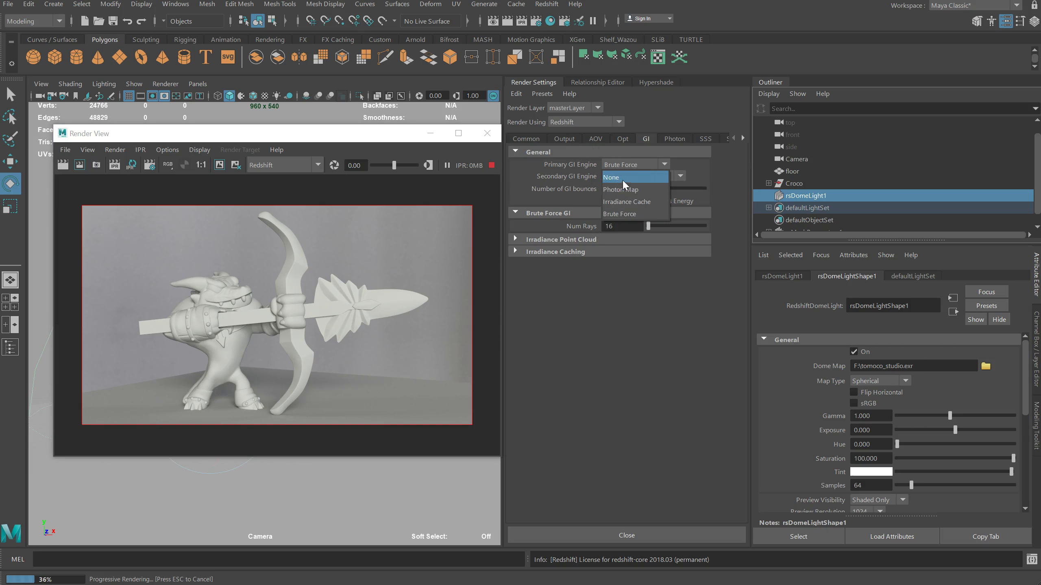
pyautogui.click(589, 188)
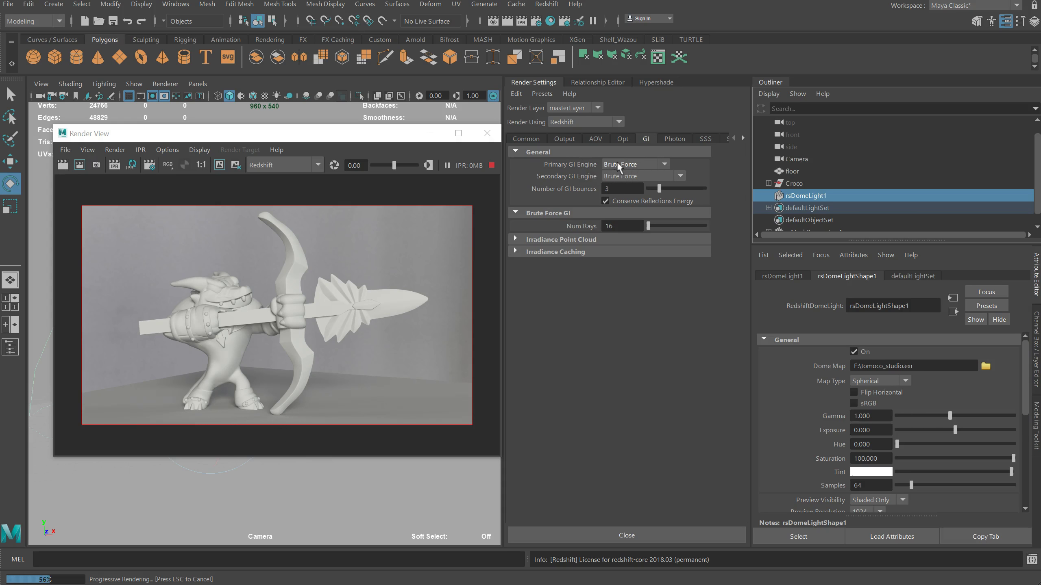
pyautogui.click(622, 176)
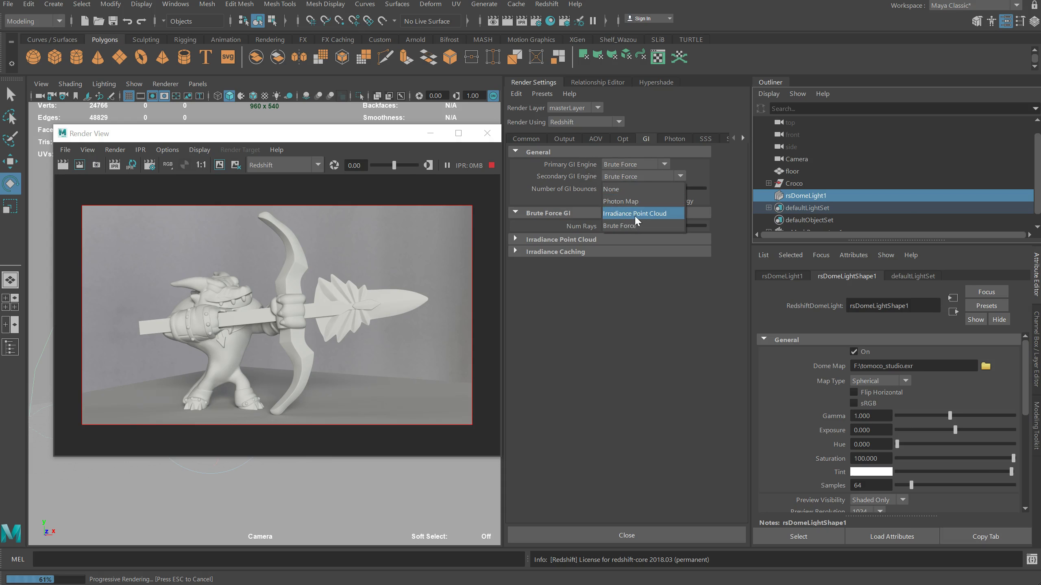
pyautogui.click(613, 184)
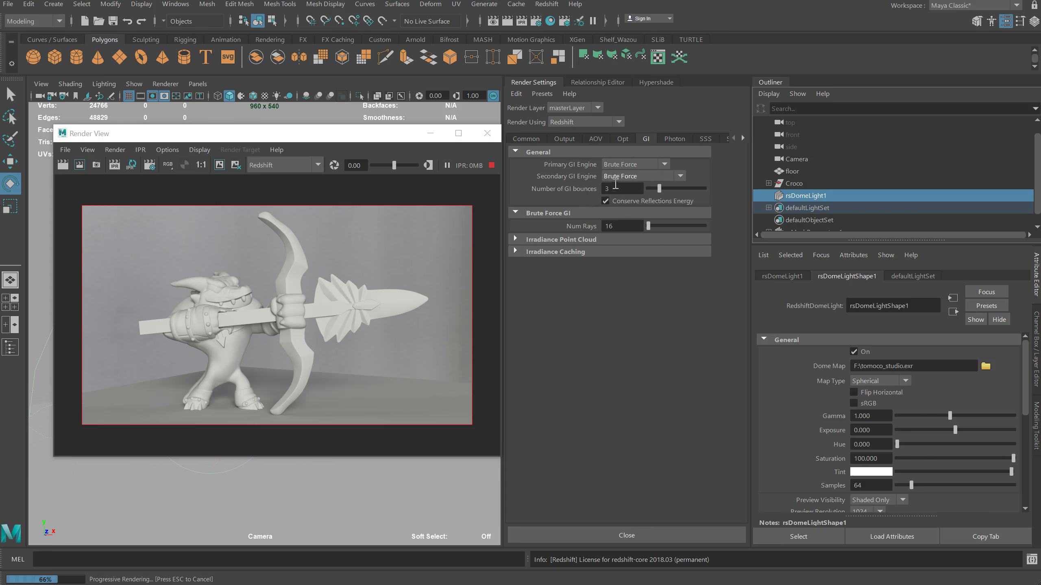
# - Rotate the dome light about its vertical axis to match the Blender backdrop, and adjust its exposure
pyautogui.moveTo(307, 137); pyautogui.dragTo(675, 142)
pyautogui.moveTo(242, 415); pyautogui.dragTo(292, 398)
pyautogui.moveTo(228, 426); pyautogui.dragTo(244, 422)
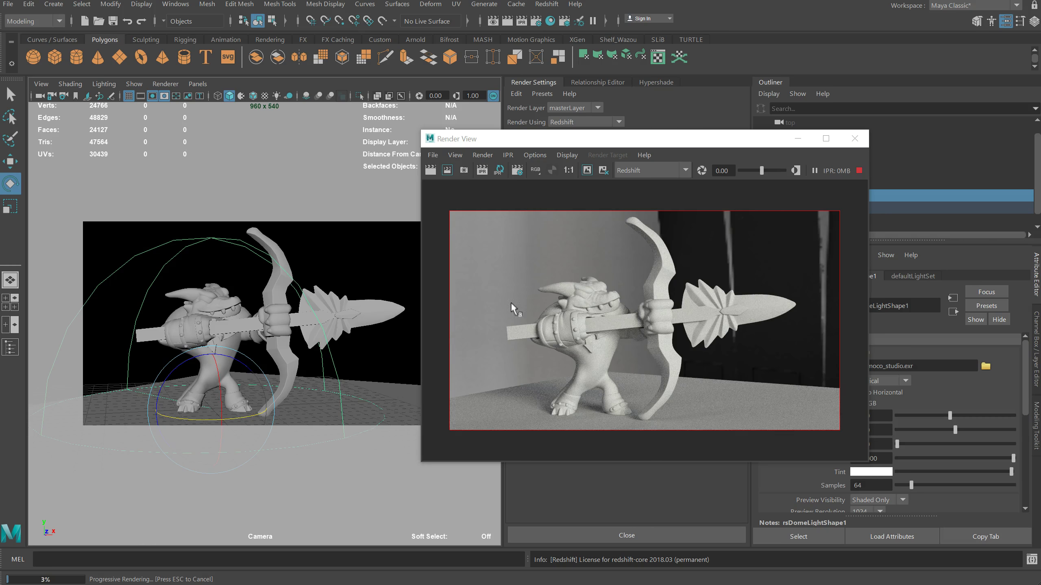
pyautogui.moveTo(645, 138); pyautogui.dragTo(270, 122)
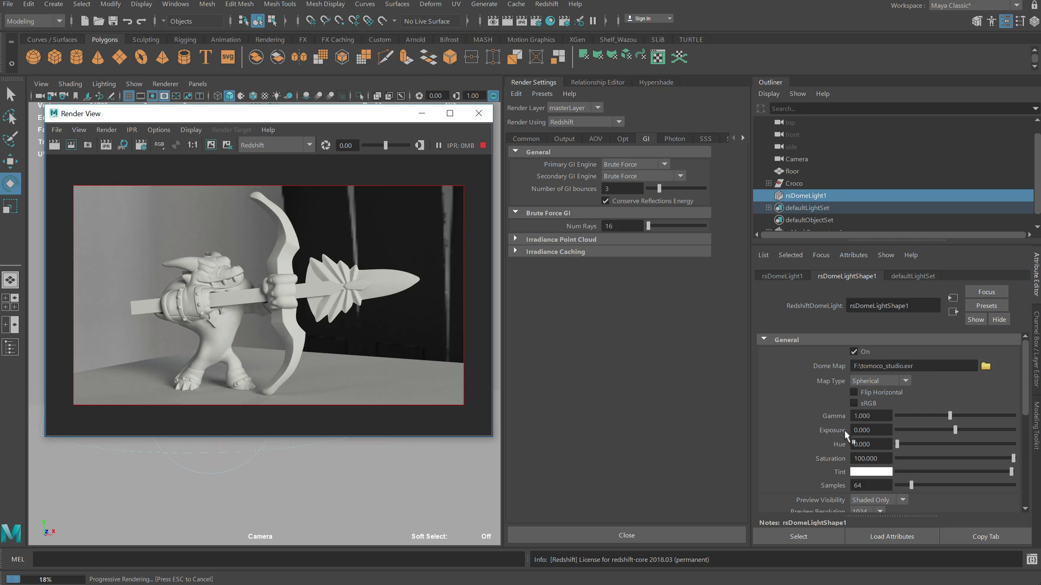
pyautogui.moveTo(956, 431); pyautogui.dragTo(959, 431)
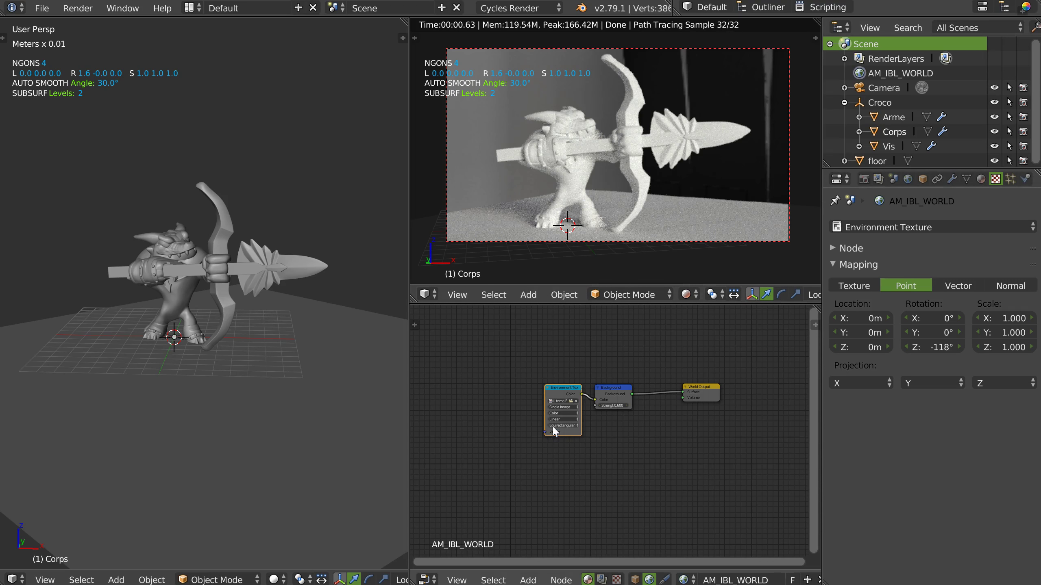
# - Switch to Blender and set the world Background node's strength to 1
pyautogui.scroll(2, 602, 367)
pyautogui.scroll(4, 602, 366)
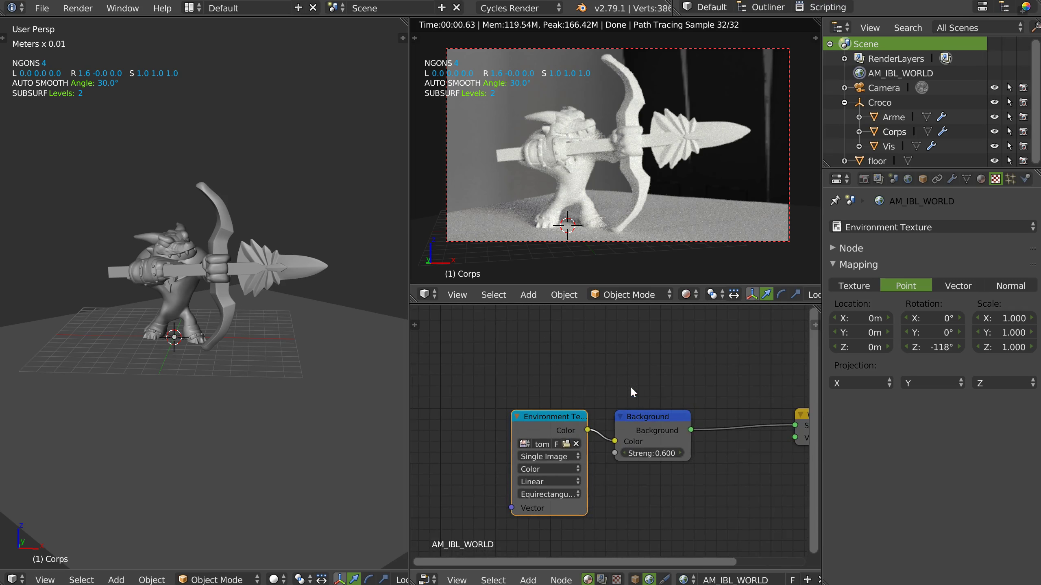
pyautogui.scroll(-2, 642, 391)
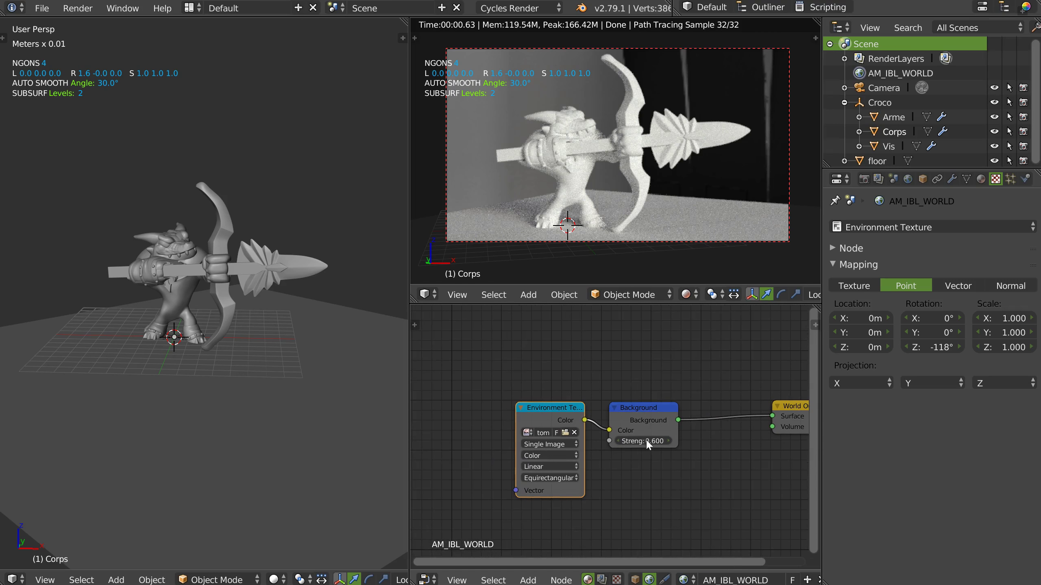
pyautogui.click(635, 441)
pyautogui.write('1')
pyautogui.press('Return')
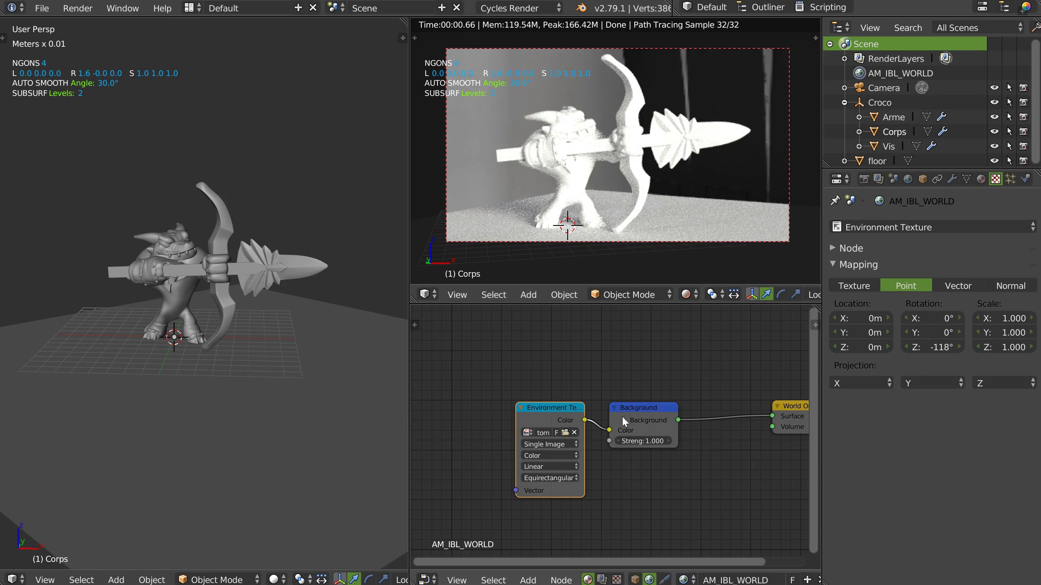
# - Try the Non-Color Data colour space on the Environment Texture node, and restore it to Color
pyautogui.click(536, 454)
pyautogui.click(545, 455)
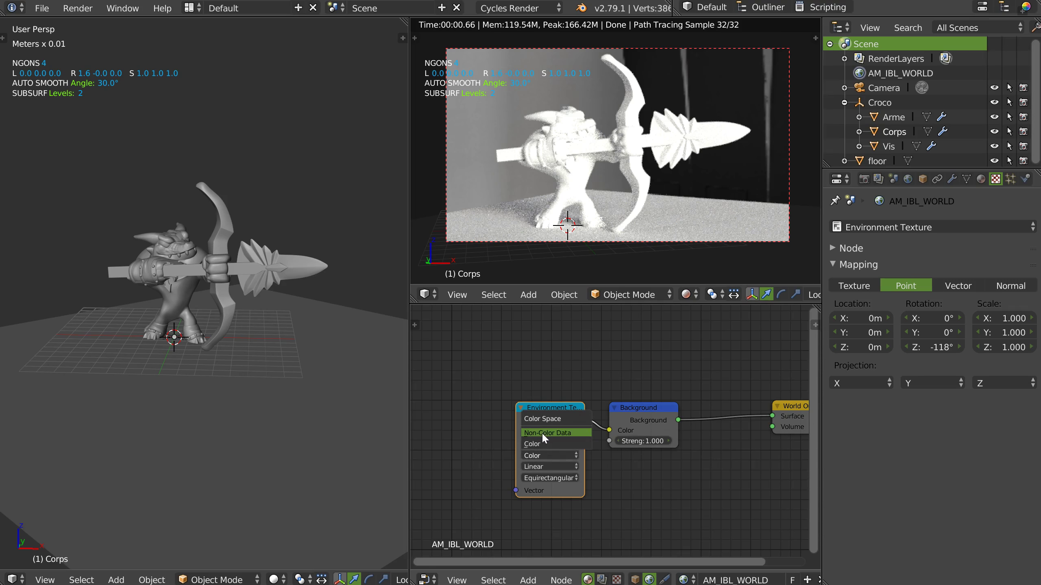
pyautogui.click(542, 433)
pyautogui.click(537, 454)
pyautogui.click(538, 444)
# - Set the world Background node's strength to 0.6
pyautogui.click(619, 440)
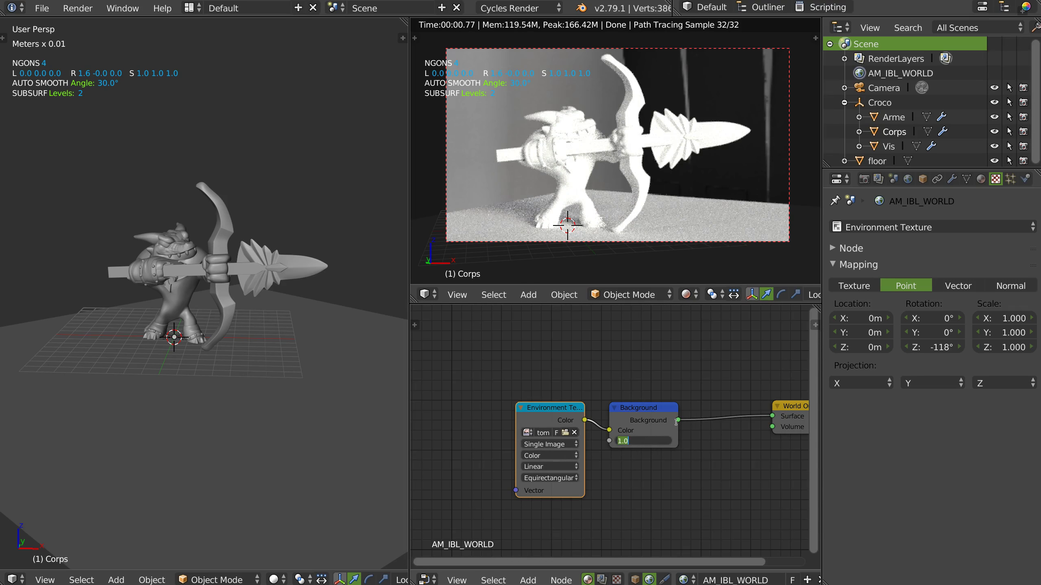
pyautogui.write('0.6')
pyautogui.press('Return')
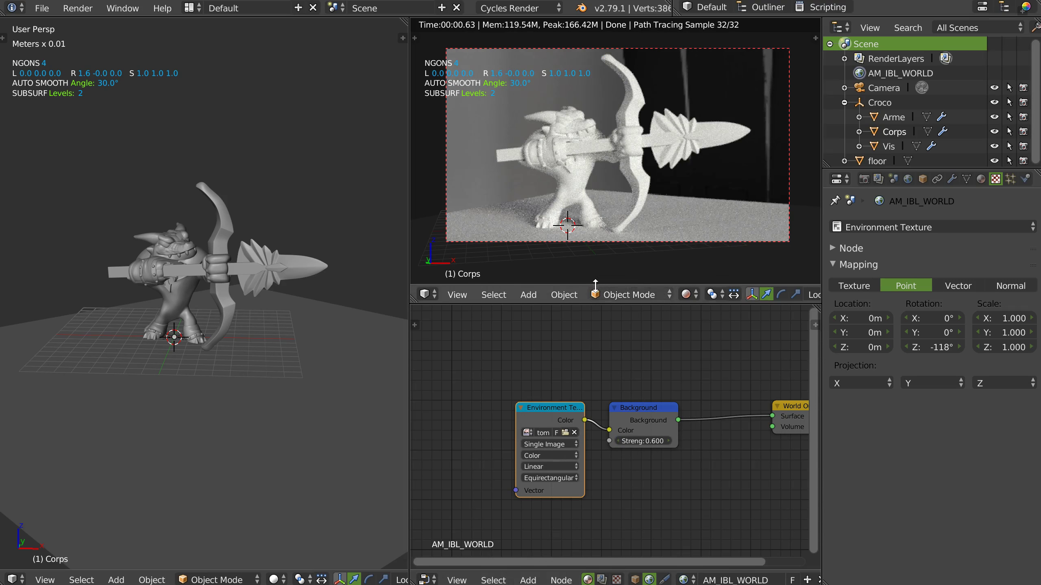
# - Move the Environment Texture node farther away from the Background node, keeping its colour space and interpolation options
pyautogui.click(533, 456)
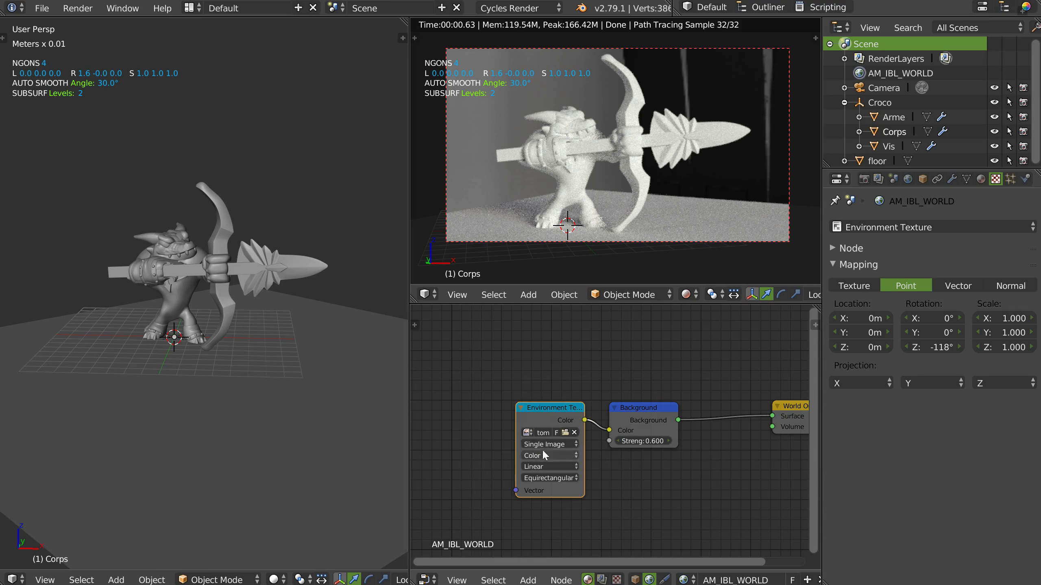
pyautogui.moveTo(548, 408); pyautogui.dragTo(518, 413)
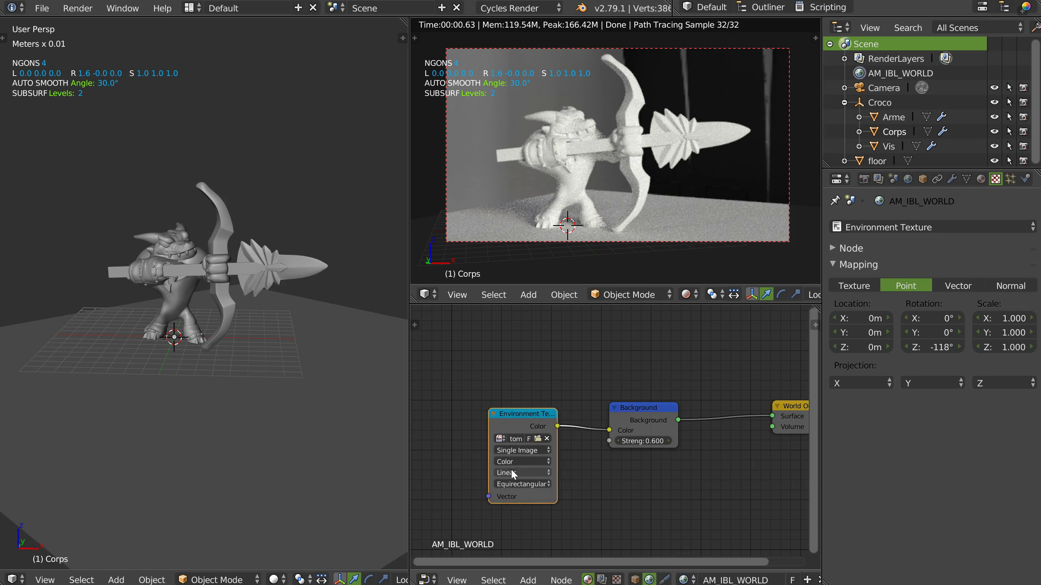
pyautogui.click(511, 469)
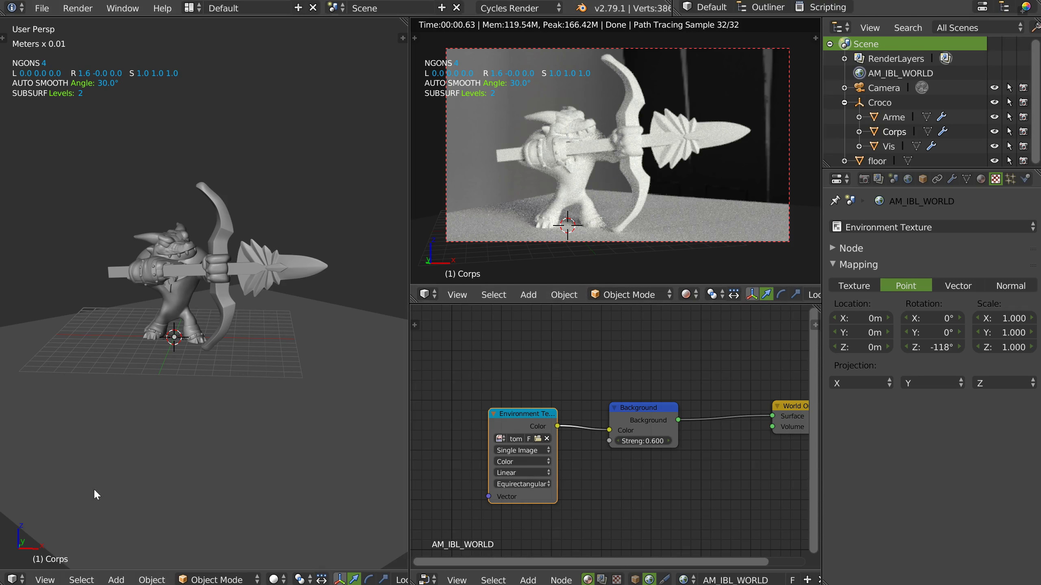
# - Create a new material on the Arme object and set its surface shader to Principled BSDF
pyautogui.rightClick(270, 264)
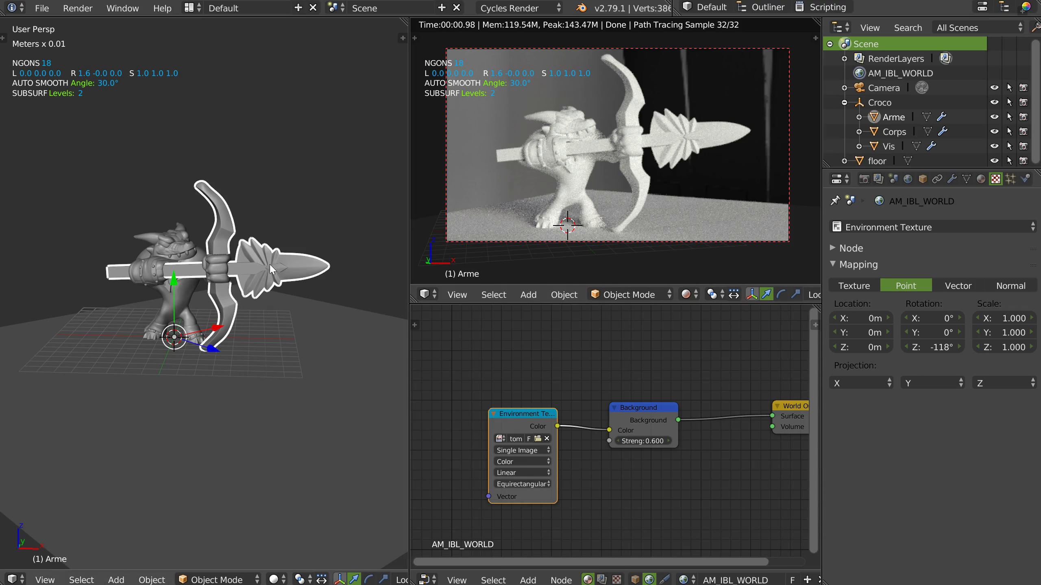
pyautogui.click(980, 179)
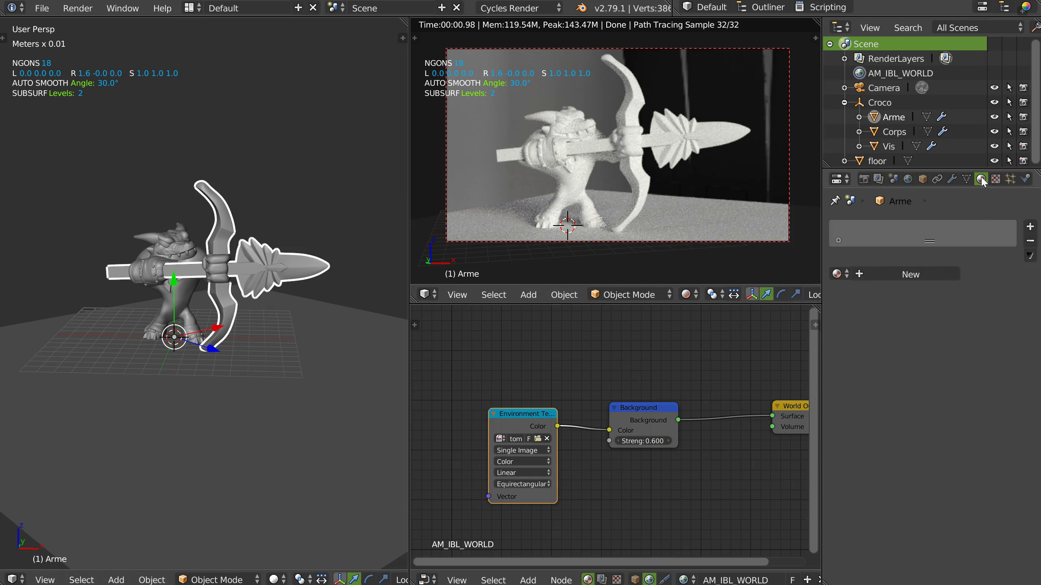
pyautogui.click(897, 276)
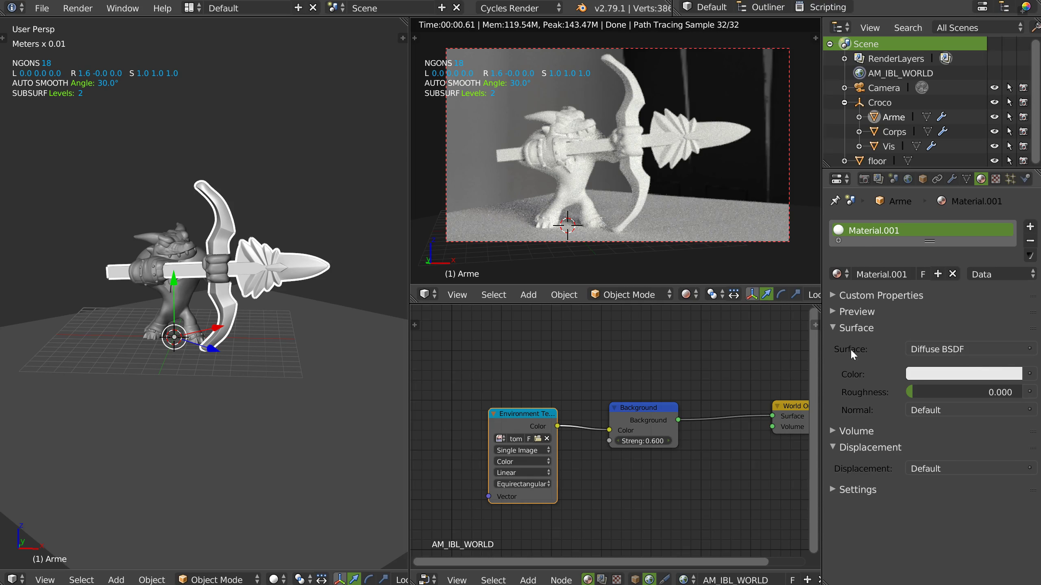
pyautogui.click(1031, 350)
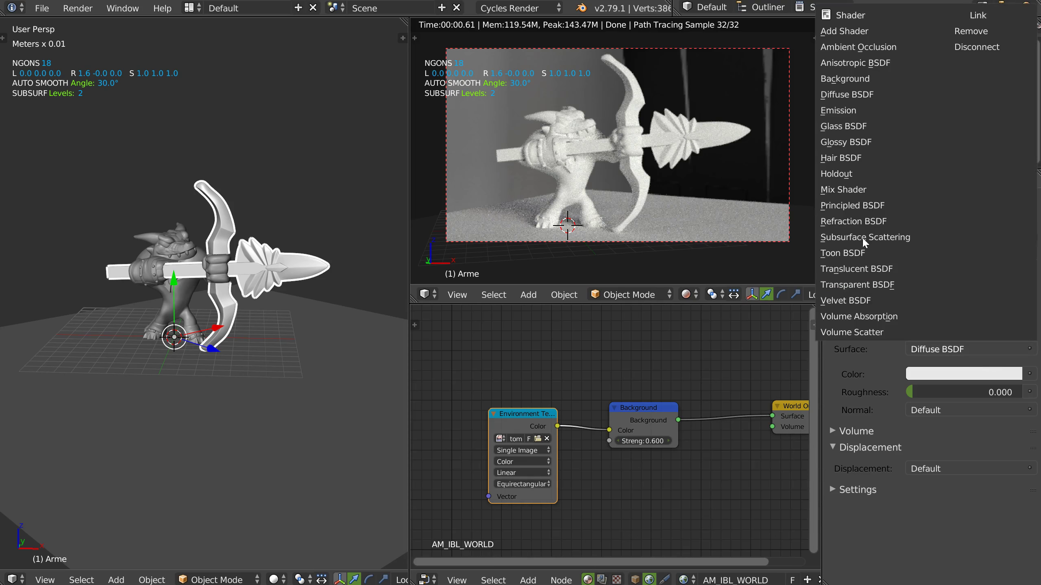
pyautogui.click(850, 204)
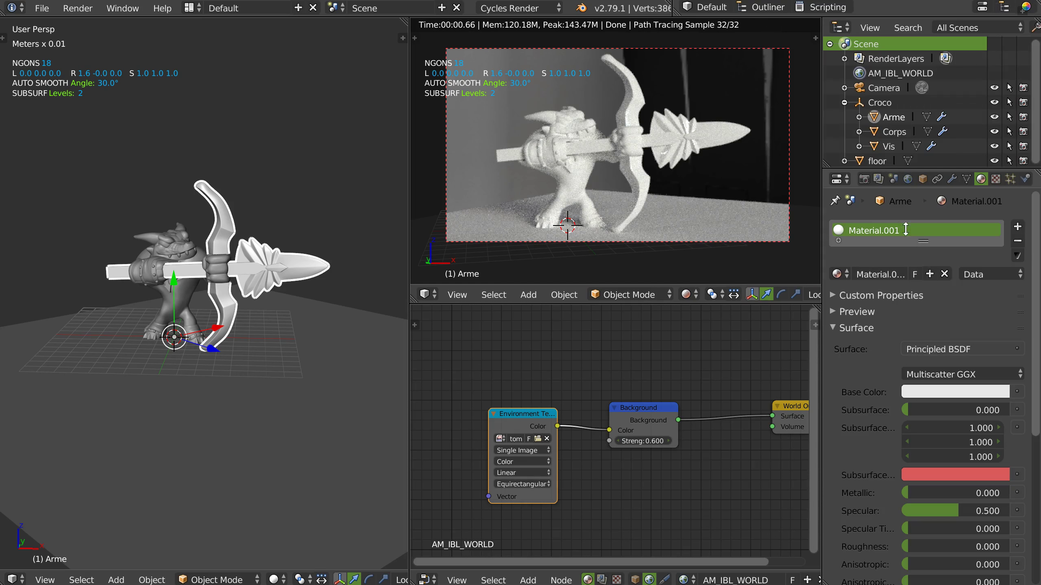
# - Create a new material on the Corps object and set its surface shader to Principled BSDF
pyautogui.rightClick(183, 235)
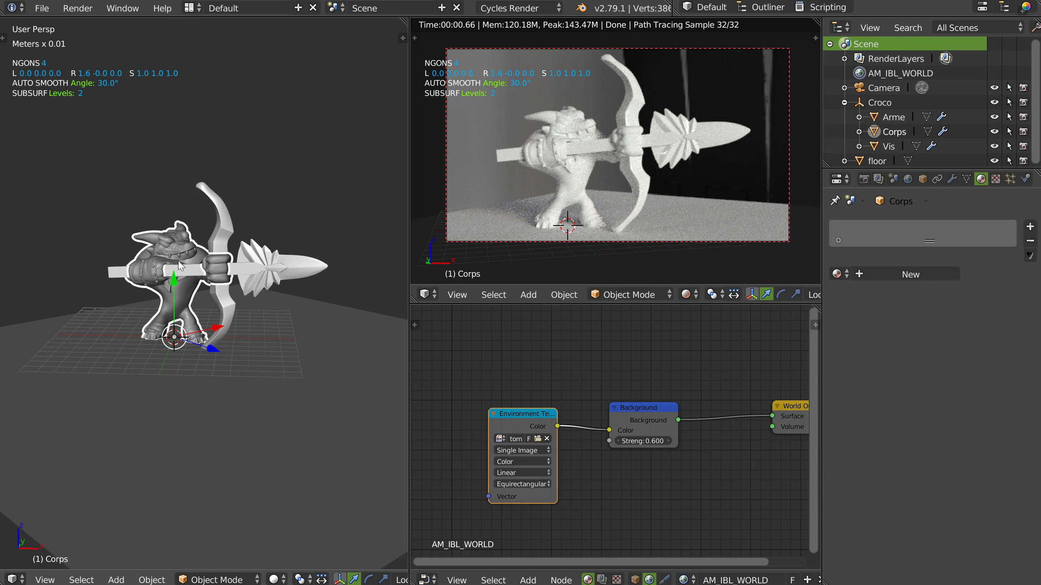
pyautogui.click(909, 274)
pyautogui.click(983, 348)
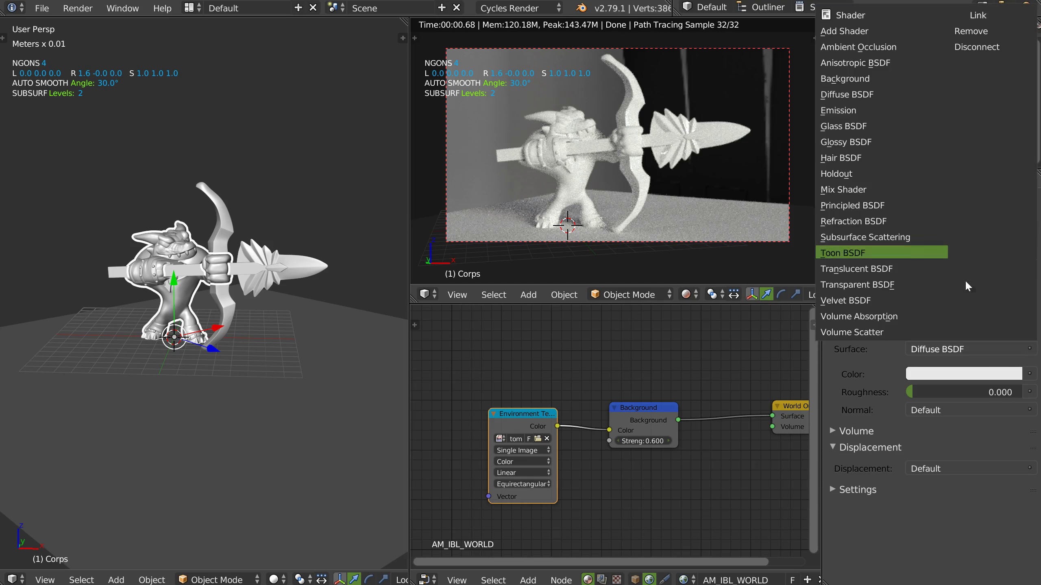
pyautogui.click(854, 205)
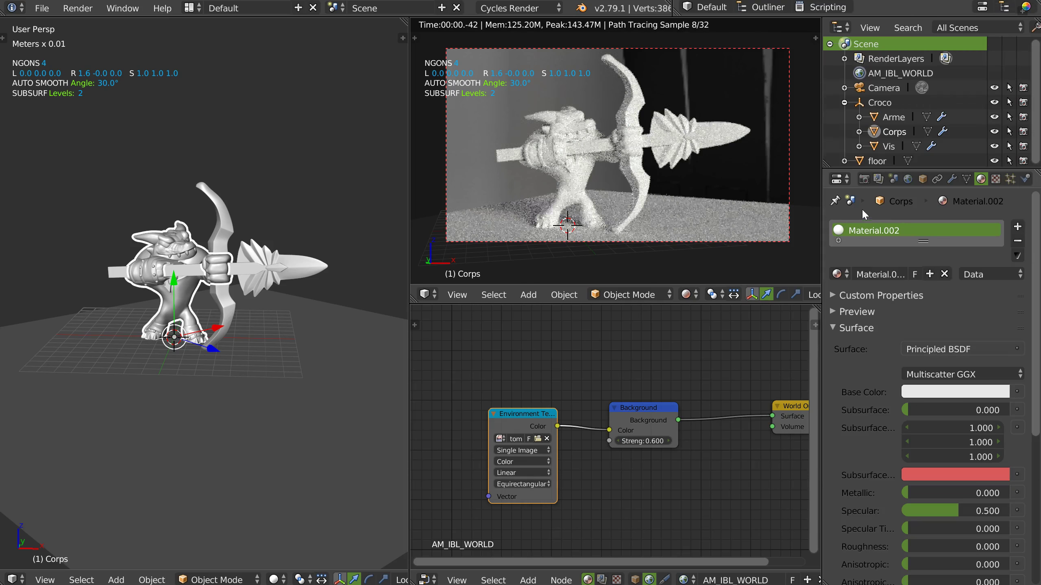
# - Replace the initialShadingGroup material on the Vis object with a new material using the Principled BSDF shader
pyautogui.moveTo(229, 291); pyautogui.dragTo(277, 262, button='middle')
pyautogui.scroll(3, 258, 294)
pyautogui.rightClick(267, 253)
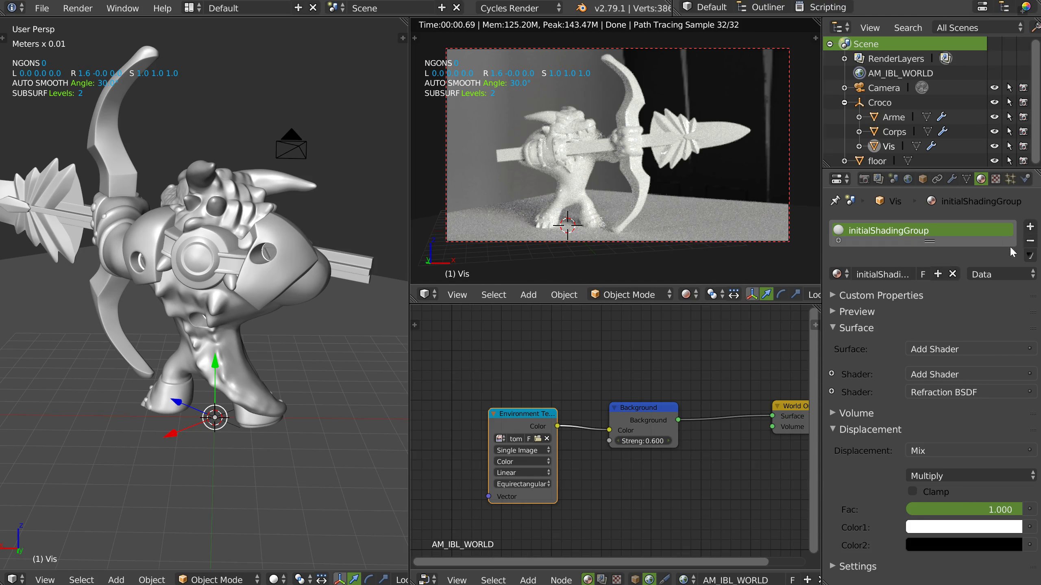
pyautogui.click(1029, 241)
pyautogui.click(888, 272)
pyautogui.click(936, 349)
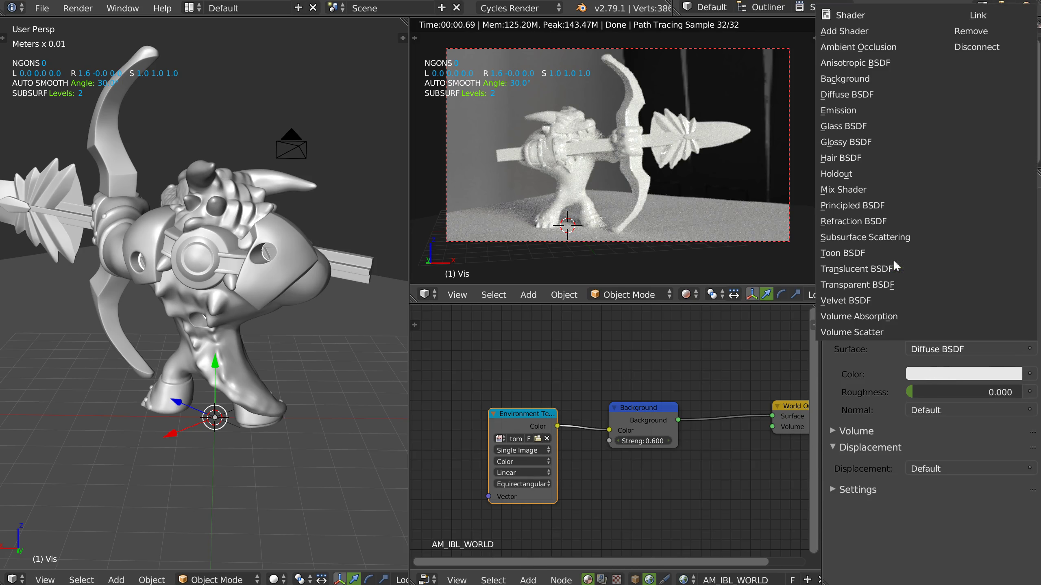
pyautogui.click(860, 204)
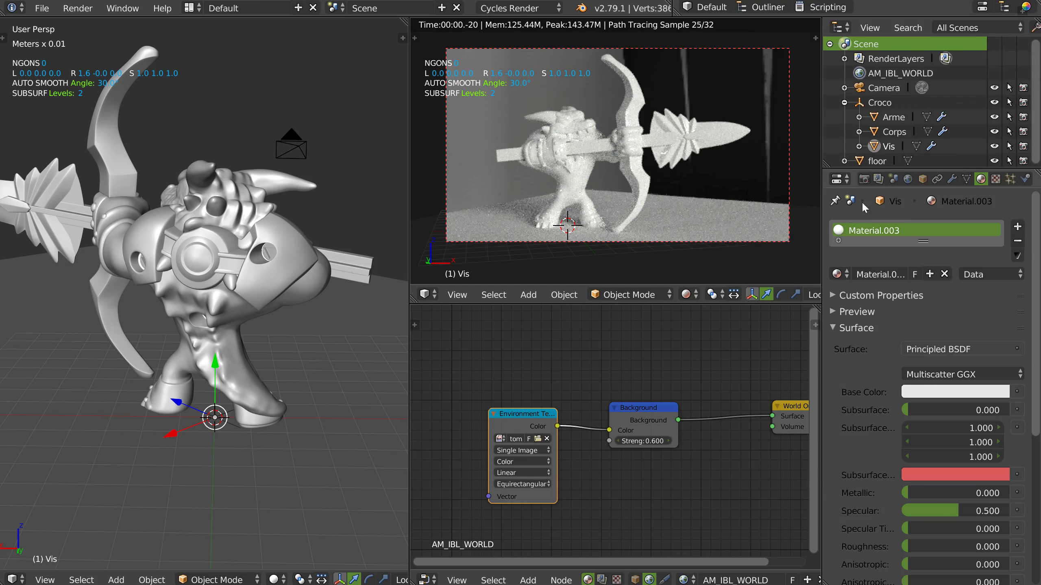
pyautogui.moveTo(238, 296); pyautogui.dragTo(186, 267, button='middle')
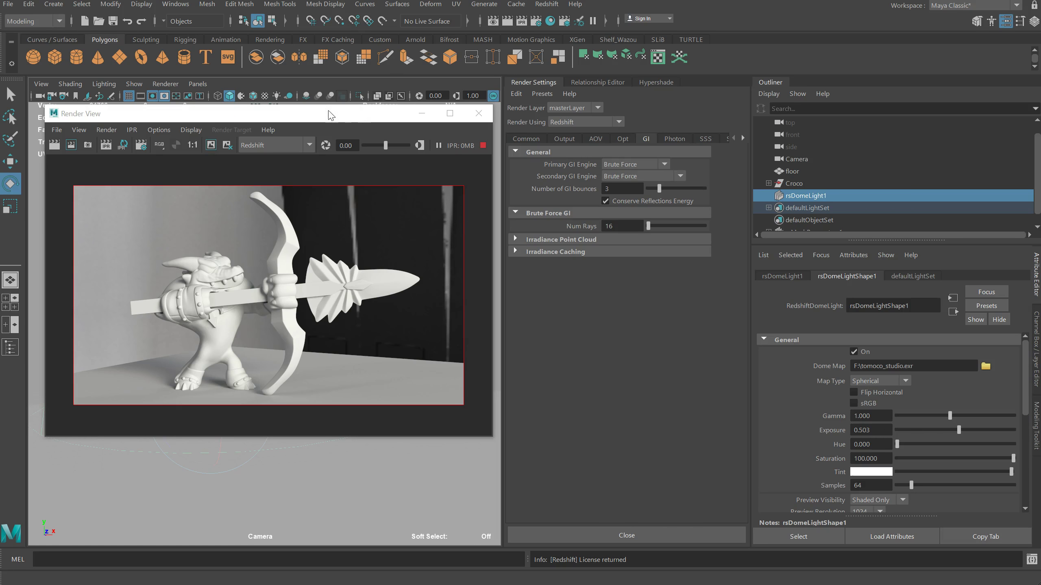
# - Switch to Maya and assign a new RedshiftMaterial to the bow and arrow mesh
pyautogui.moveTo(330, 116); pyautogui.dragTo(670, 127)
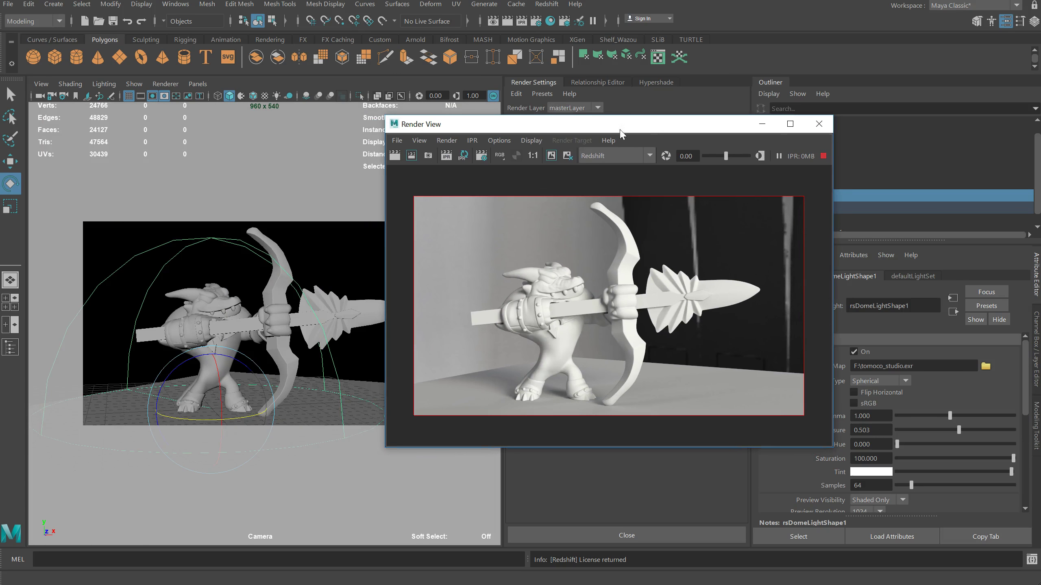
pyautogui.click(272, 242)
pyautogui.moveTo(259, 241); pyautogui.dragTo(259, 549, button='right')
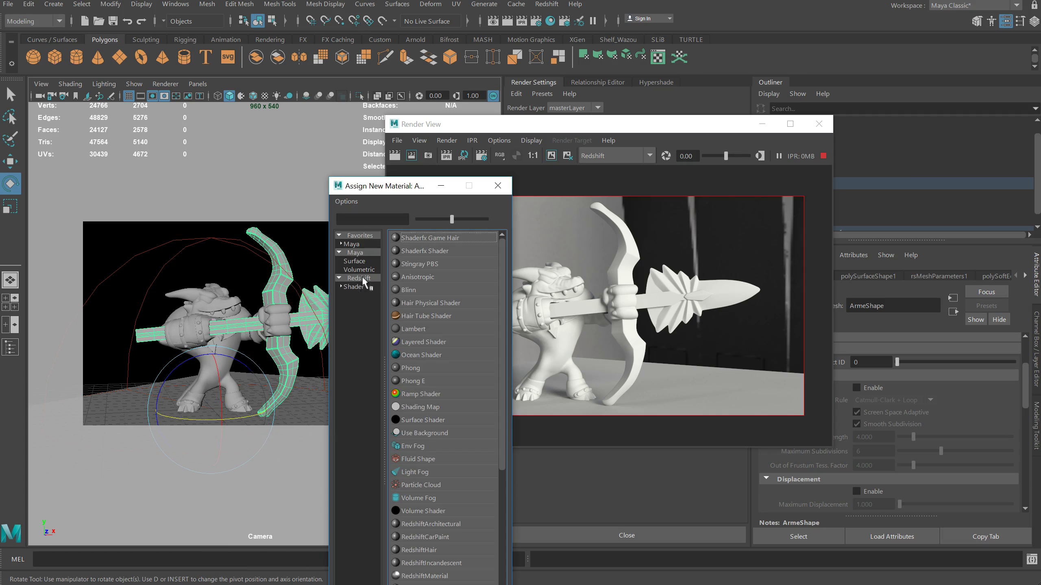
pyautogui.click(355, 287)
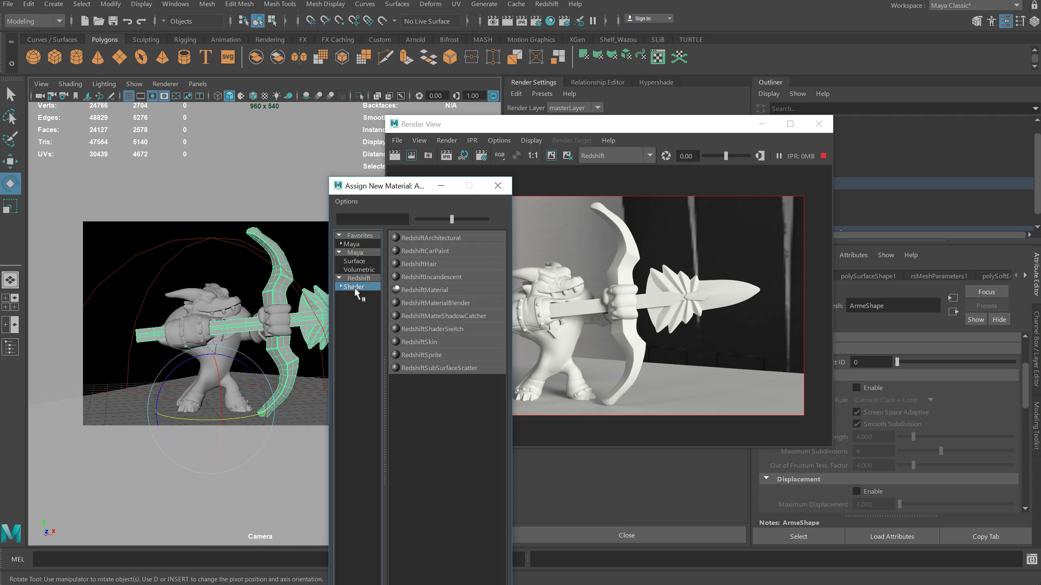
pyautogui.click(428, 288)
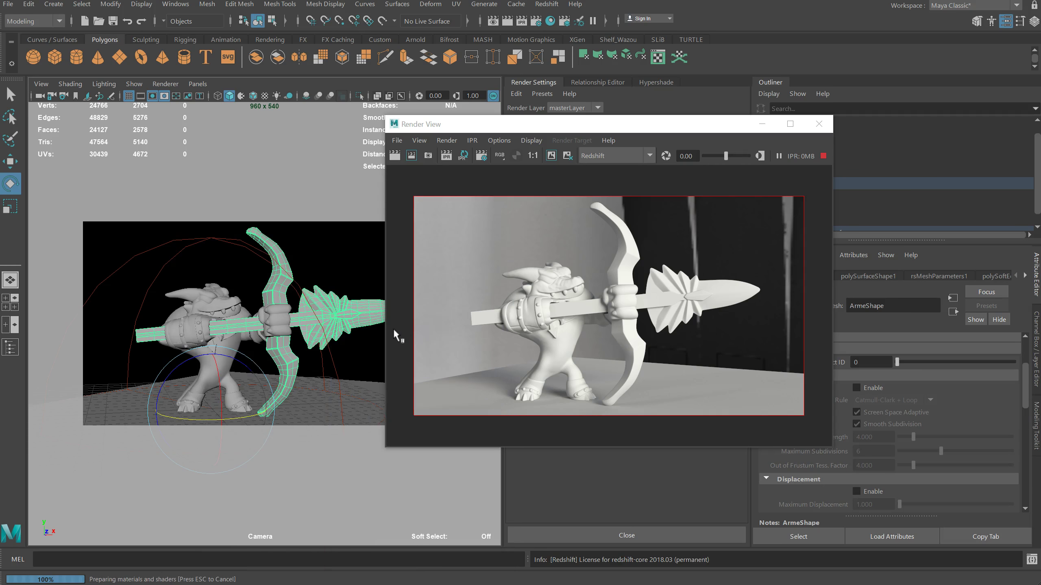
# - Assign a new RedshiftMaterial to the crocodile's body mesh
pyautogui.click(217, 293)
pyautogui.moveTo(213, 293); pyautogui.dragTo(207, 584, button='right')
pyautogui.click(354, 287)
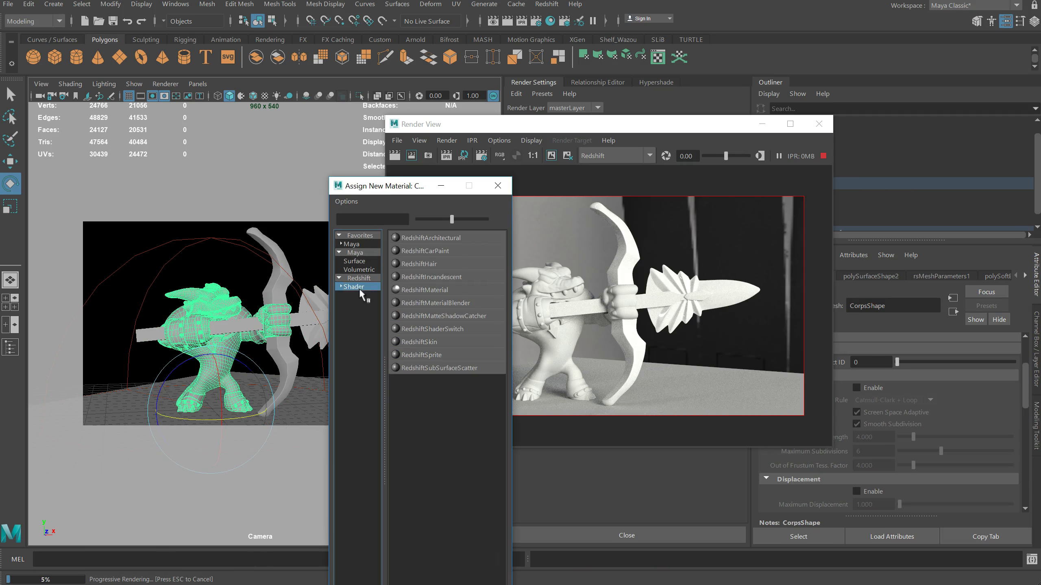
pyautogui.click(426, 289)
# - Switch the viewport to the perspective camera and assign a new RedshiftMaterial to the Vis mesh inside the armour hole
pyautogui.click(198, 84)
pyautogui.moveTo(246, 98)
pyautogui.click(336, 100)
pyautogui.keyDown('alt'); pyautogui.moveTo(183, 323); pyautogui.dragTo(200, 242); pyautogui.keyUp('alt')
pyautogui.scroll(5, 200, 240)
pyautogui.click(213, 229)
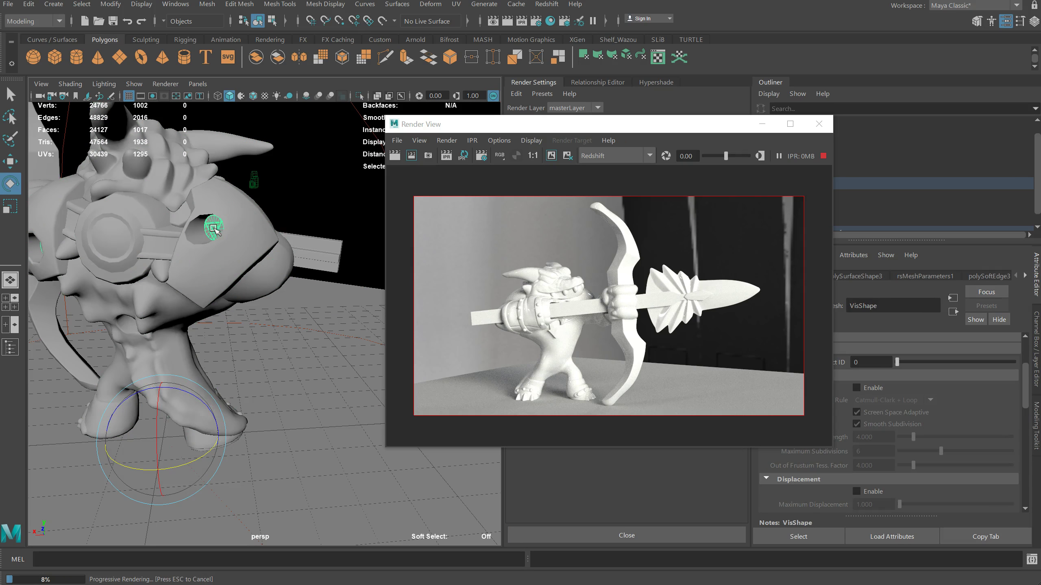
pyautogui.rightClick(213, 228)
pyautogui.click(215, 536)
pyautogui.moveTo(223, 280); pyautogui.dragTo(229, 568, button='right')
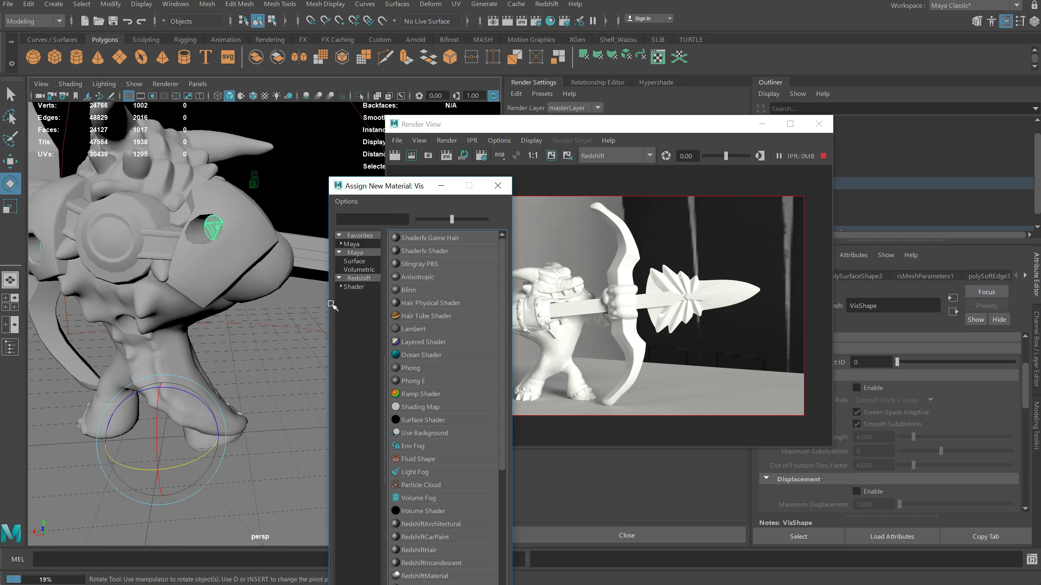
pyautogui.click(354, 286)
pyautogui.click(428, 292)
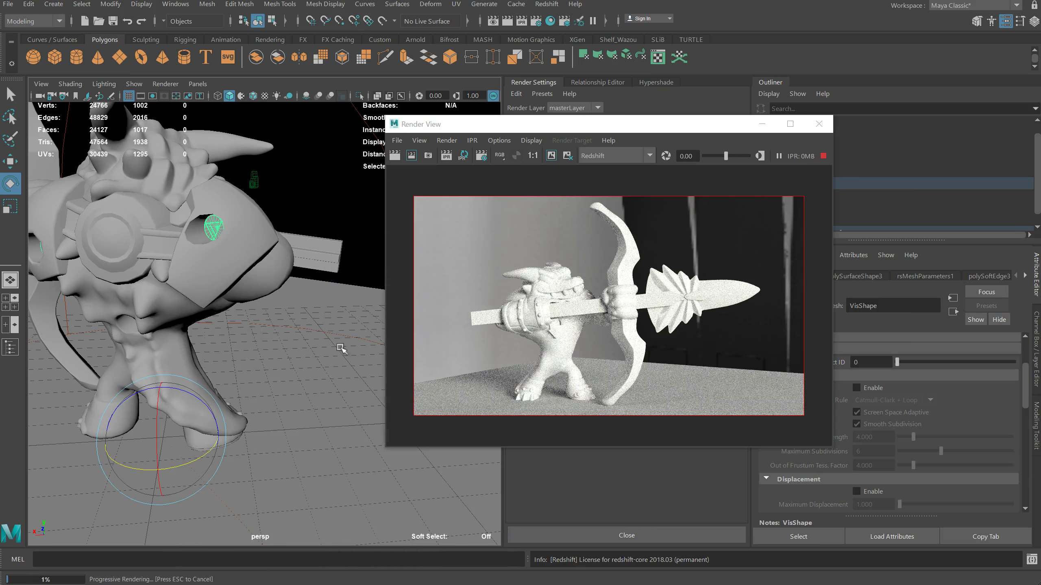
# - Uncover the crocodile's body behind the render window and delete the body mesh's construction history
pyautogui.moveTo(599, 129); pyautogui.dragTo(339, 115)
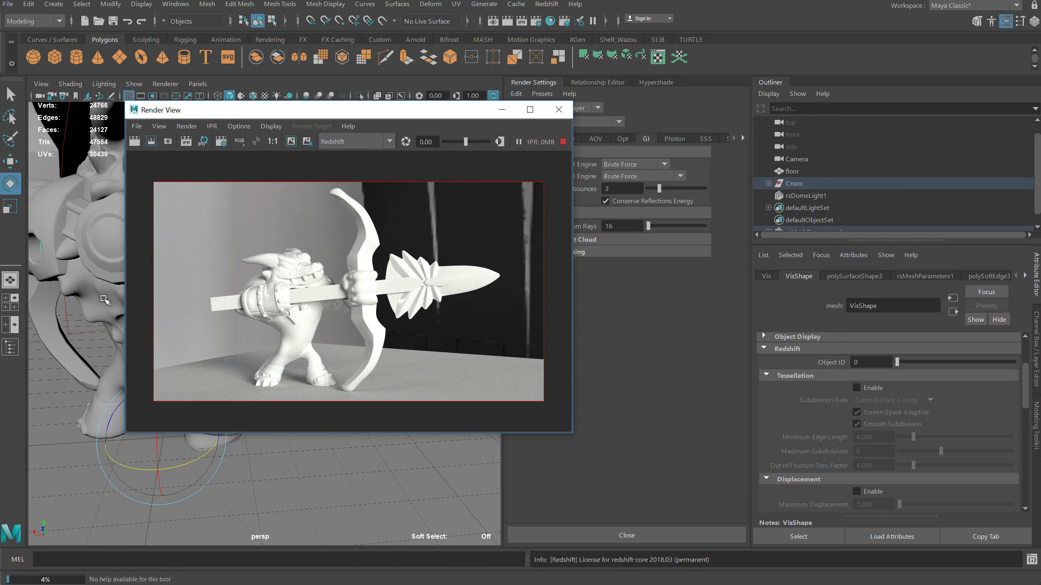
pyautogui.click(102, 232)
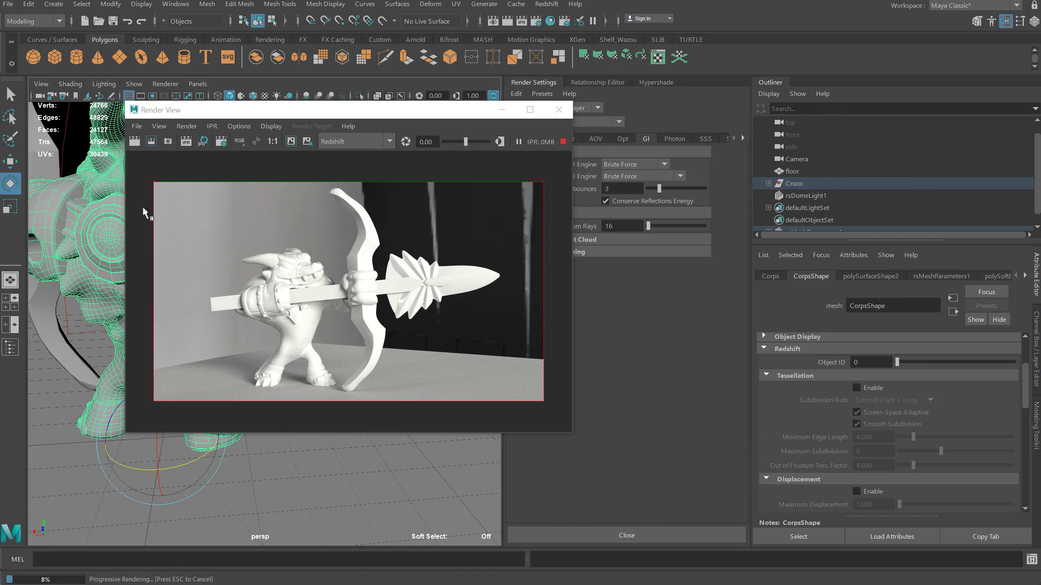
pyautogui.click(1026, 276)
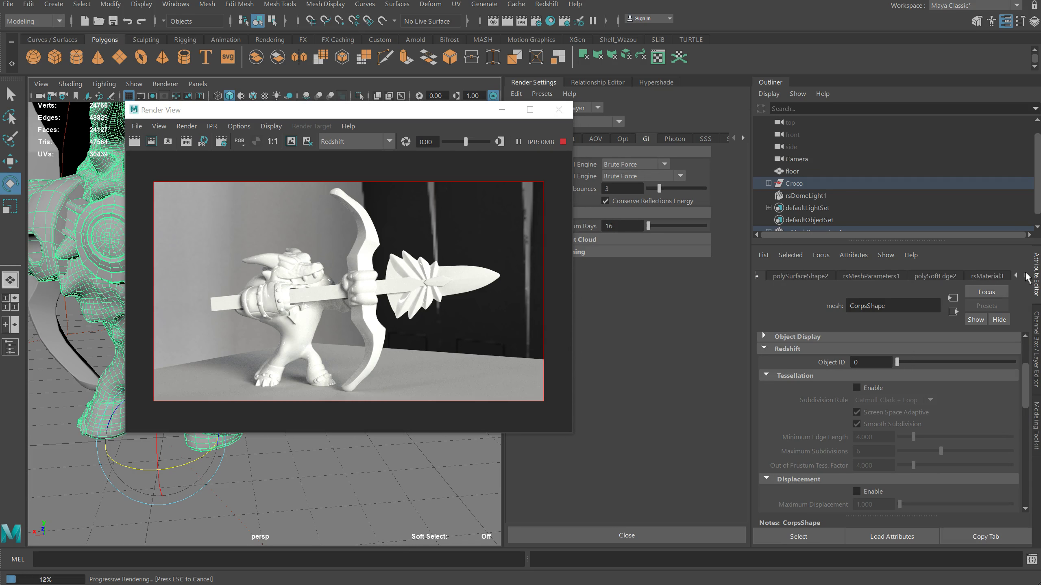
pyautogui.click(29, 5)
pyautogui.moveTo(95, 148)
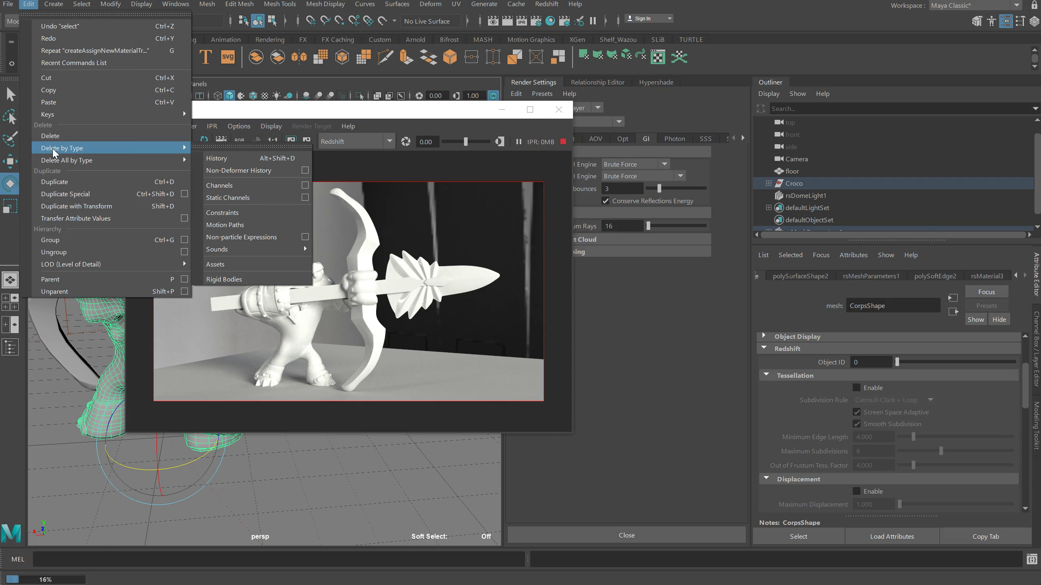
pyautogui.click(229, 159)
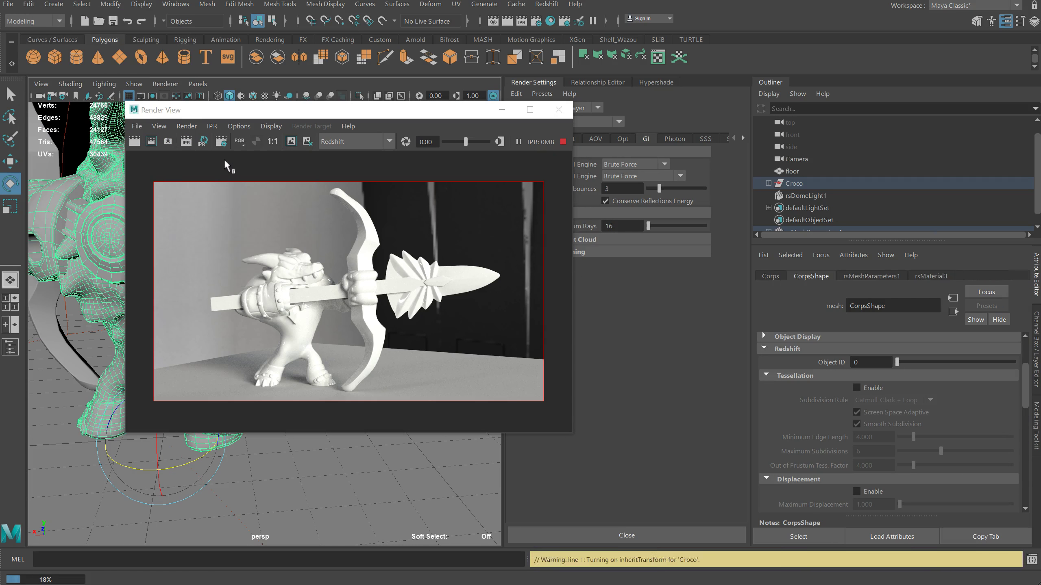
# - Set the diffuse colour value (V) of the body's rsMaterial3 to 0.7
pyautogui.click(929, 276)
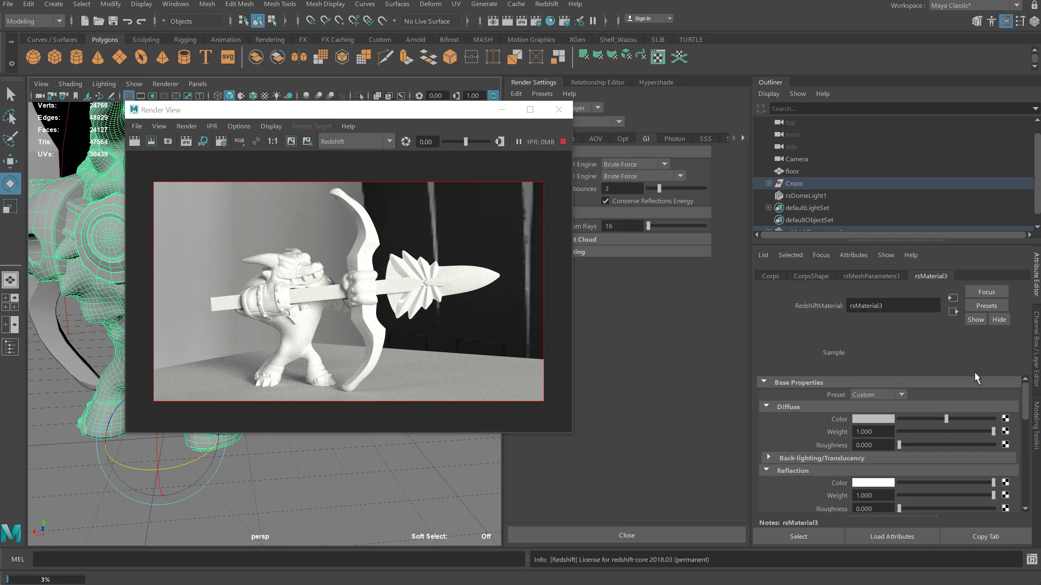
pyautogui.click(868, 420)
pyautogui.moveTo(808, 483); pyautogui.dragTo(863, 484)
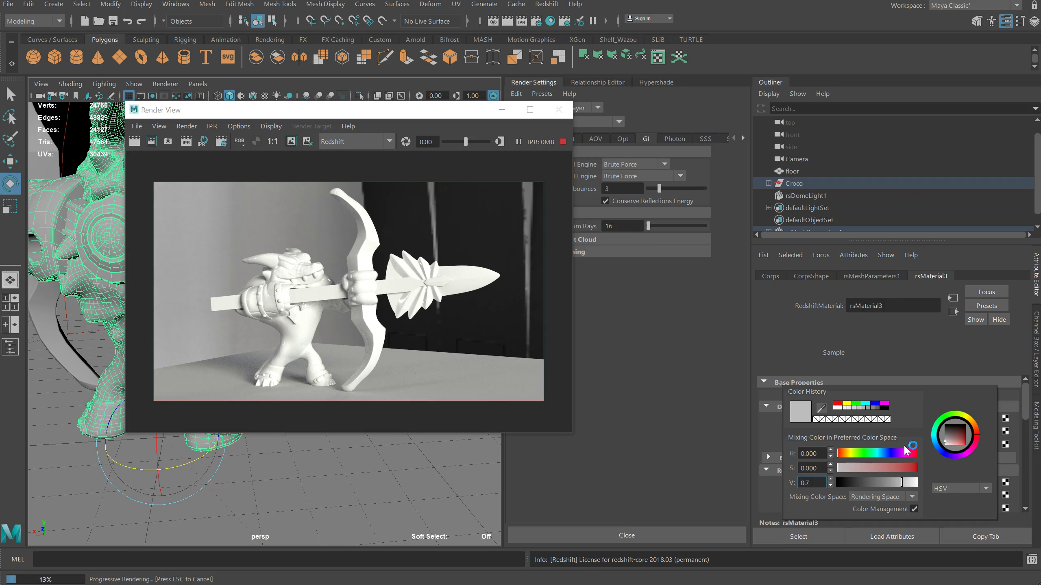
# - Select the bow and arrow mesh and set its rsMaterial2 diffuse colour value (V) to 0.7
pyautogui.moveTo(318, 112); pyautogui.dragTo(528, 100)
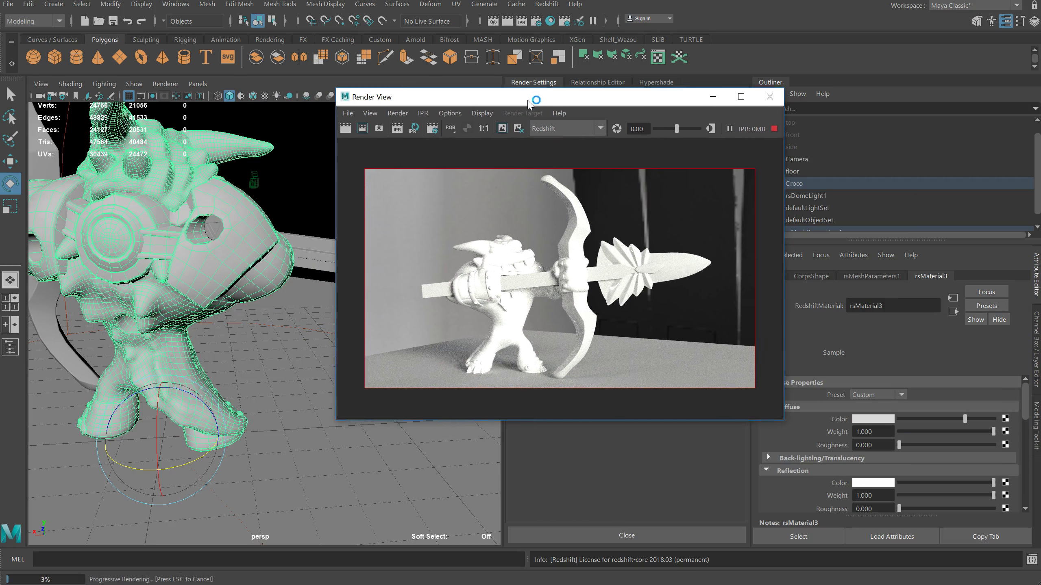
pyautogui.click(318, 246)
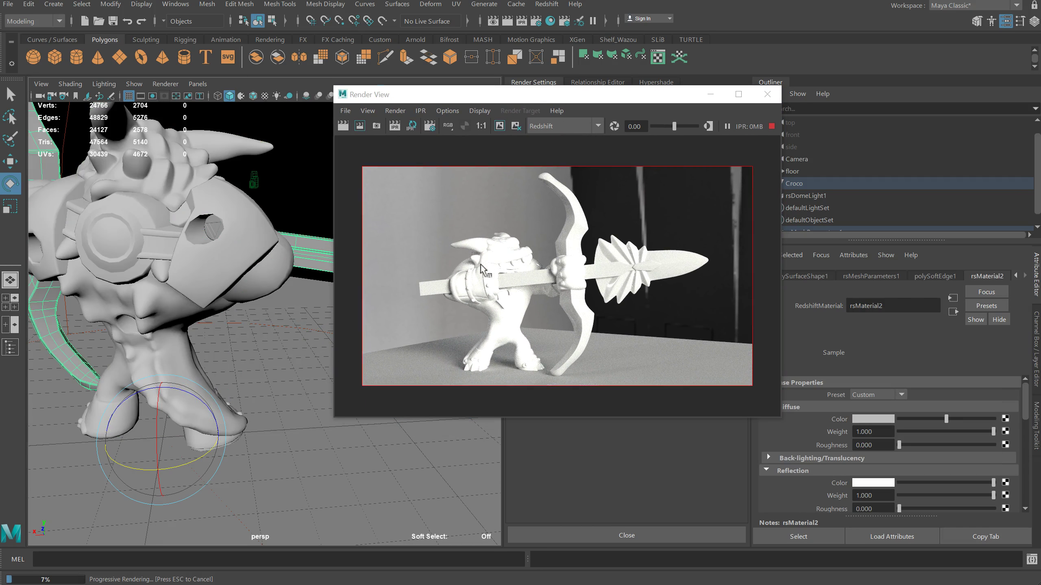
pyautogui.click(880, 420)
pyautogui.press('Return')
pyautogui.click(870, 421)
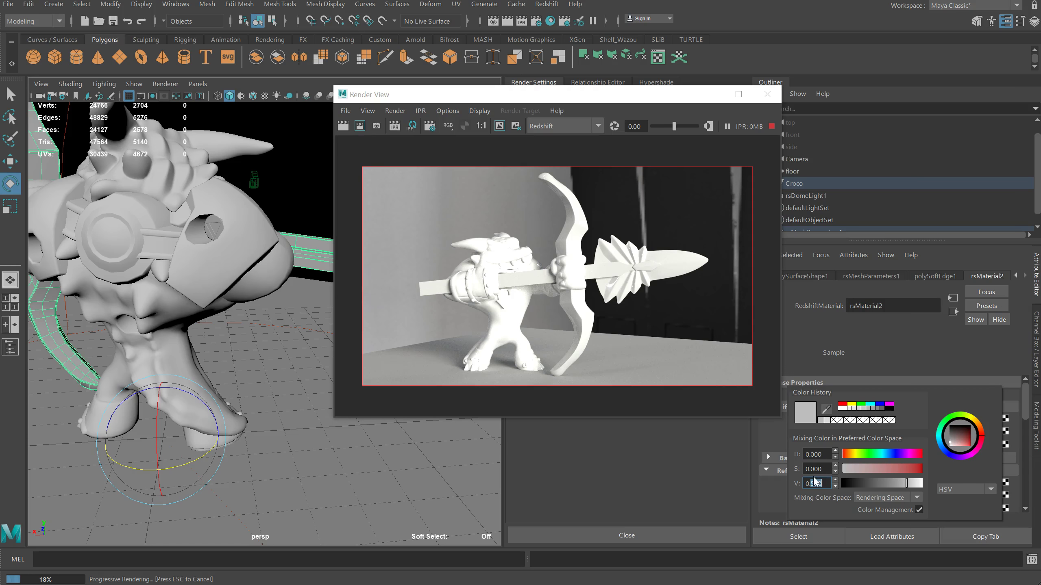
pyautogui.press('Return')
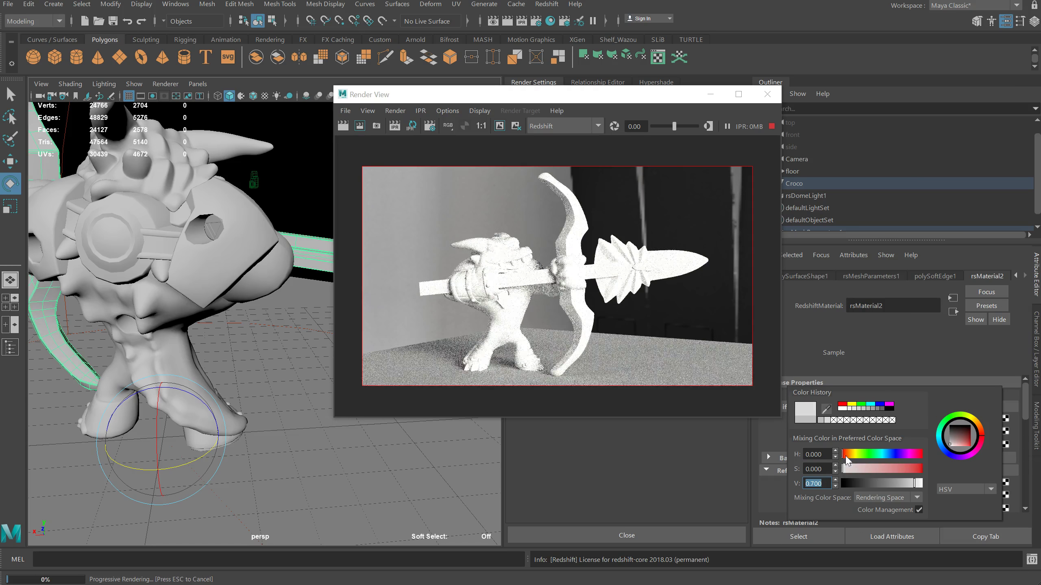
# - Set the exposure of rsDomeLight1 to -0.1
pyautogui.moveTo(630, 108); pyautogui.dragTo(352, 115)
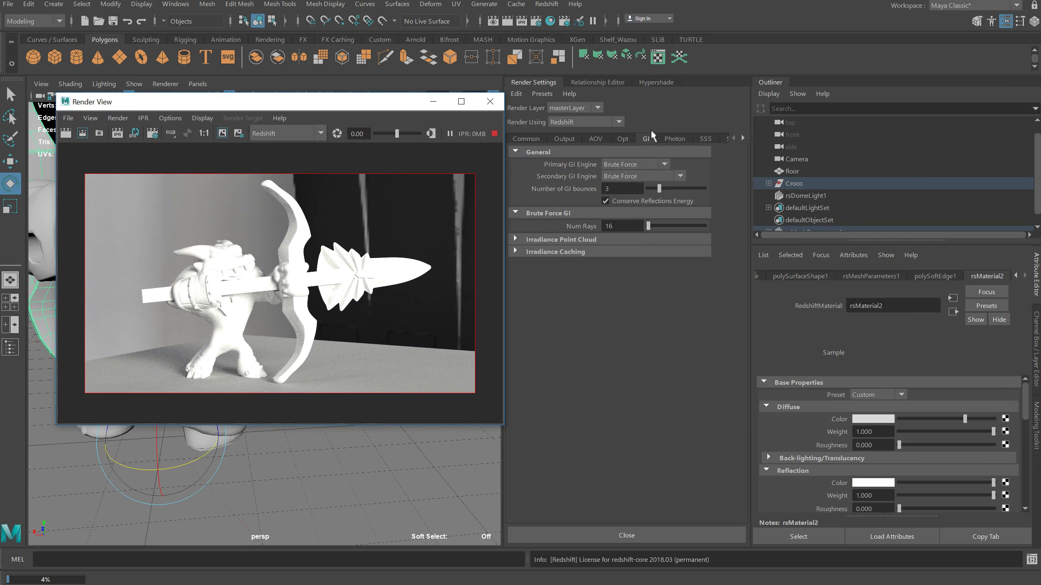
pyautogui.click(794, 196)
pyautogui.click(876, 432)
pyautogui.write('0')
pyautogui.press('Return')
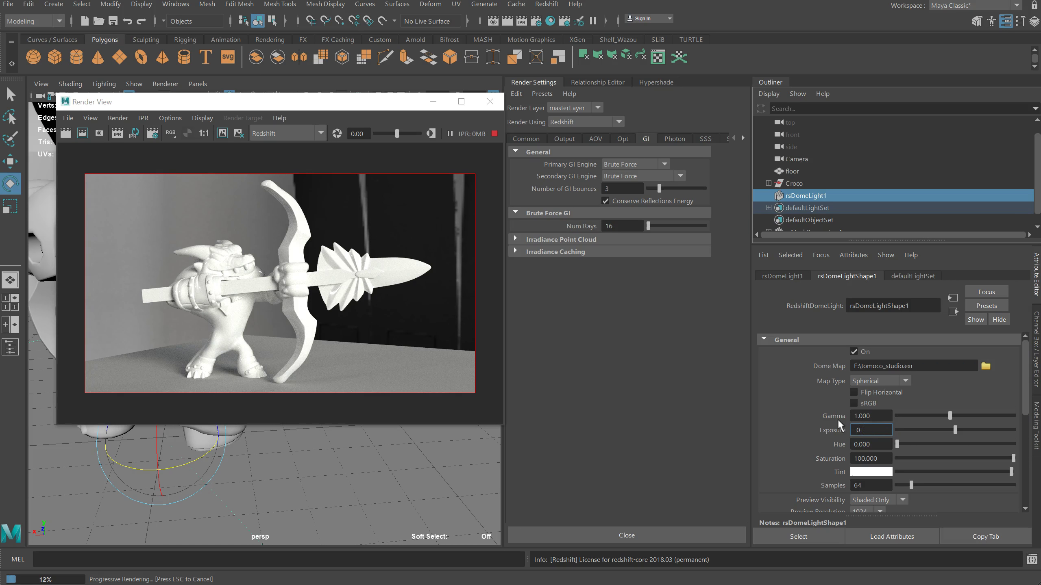
pyautogui.press('Return')
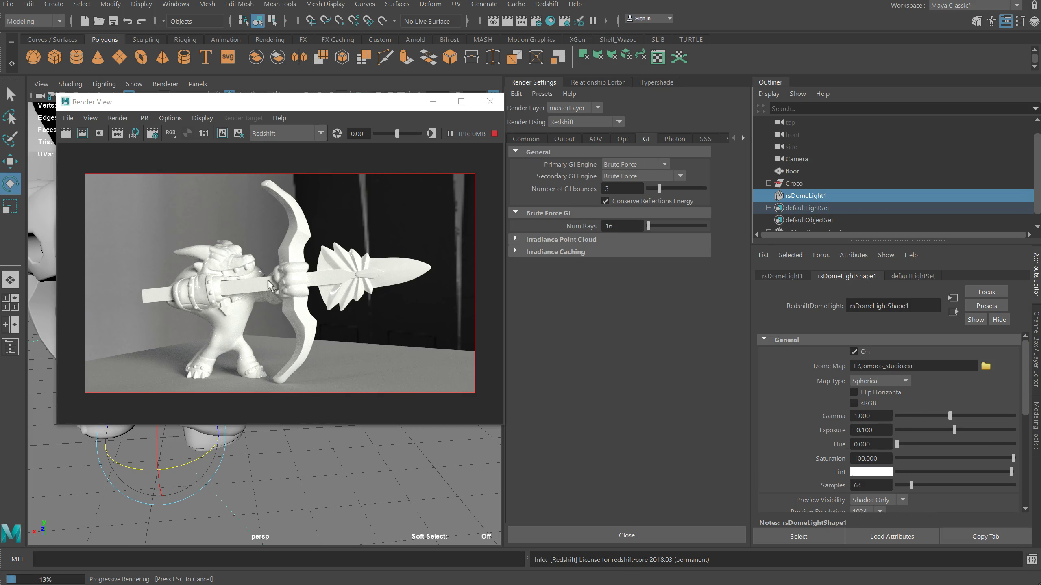
# - Uncover the floor behind the render window and assign a new RedshiftMaterial to it
pyautogui.moveTo(246, 102); pyautogui.dragTo(459, 109)
pyautogui.click(250, 478)
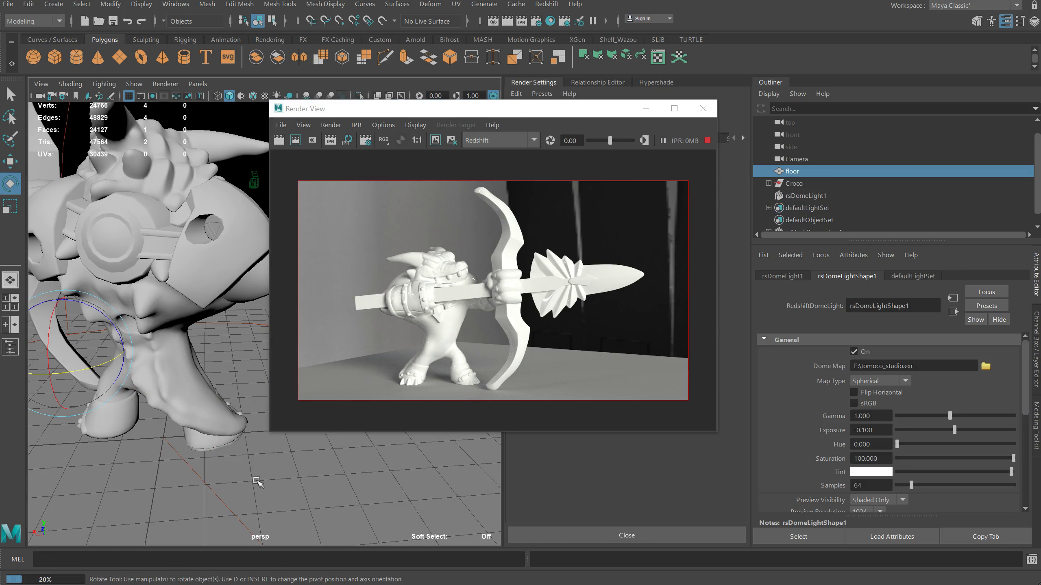
pyautogui.rightClick(265, 461)
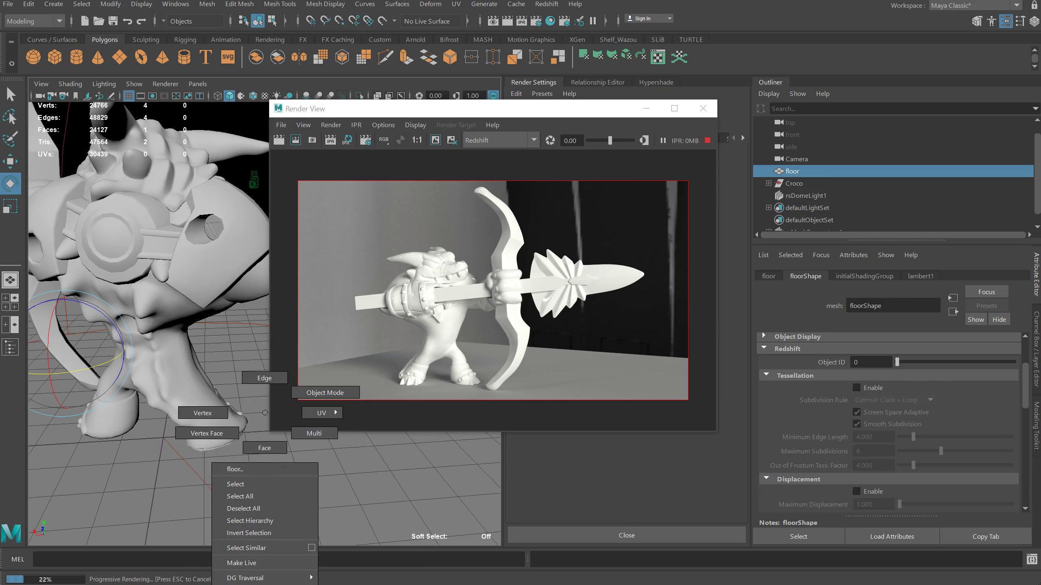
pyautogui.click(352, 287)
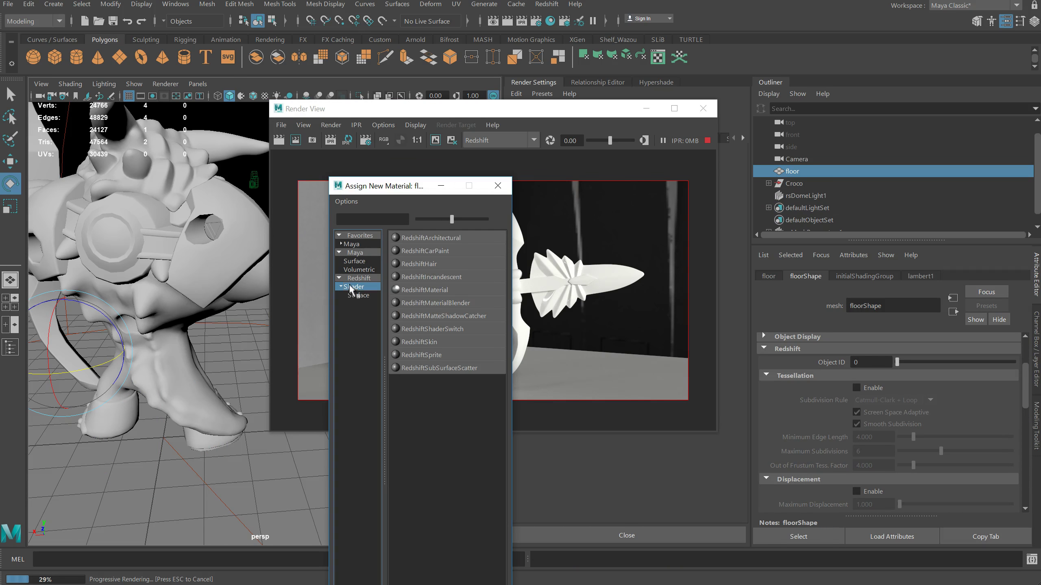
pyautogui.click(422, 290)
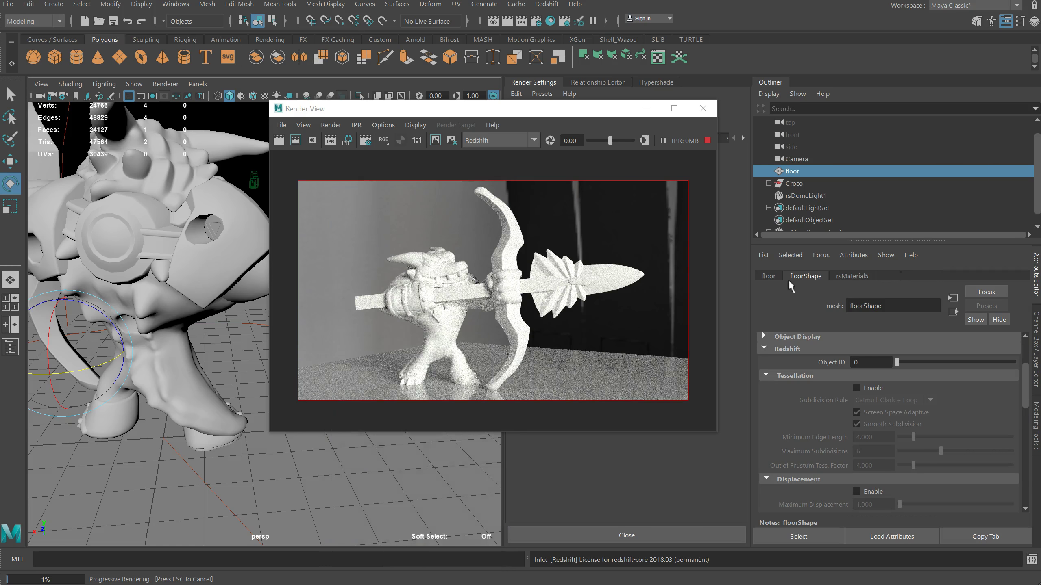
# - Set the diffuse colour of the floor's rsMaterial5 to the saved light grey from the colour history and compare it with the body's material
pyautogui.click(857, 273)
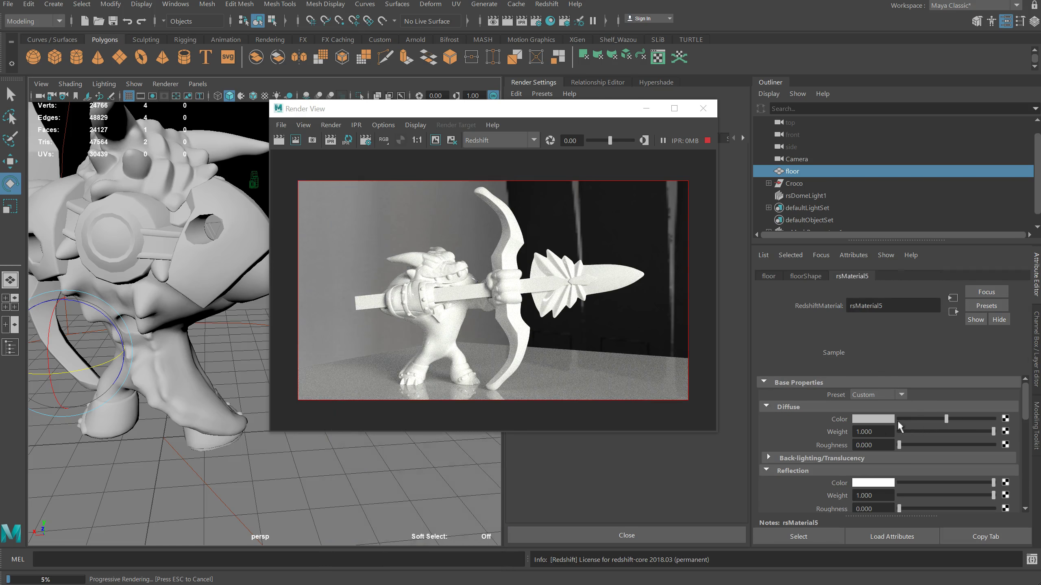
pyautogui.click(872, 420)
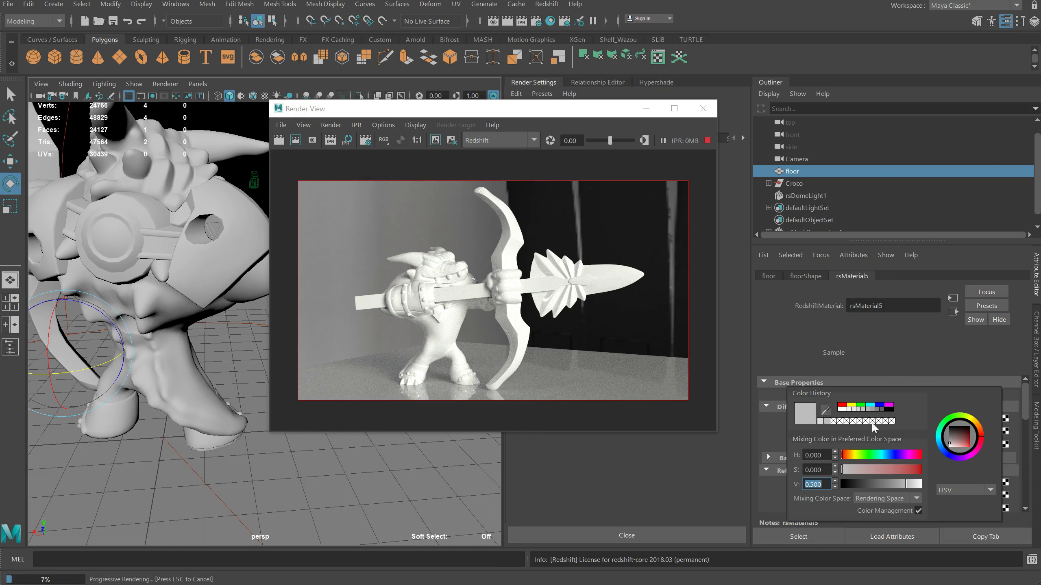
pyautogui.click(820, 423)
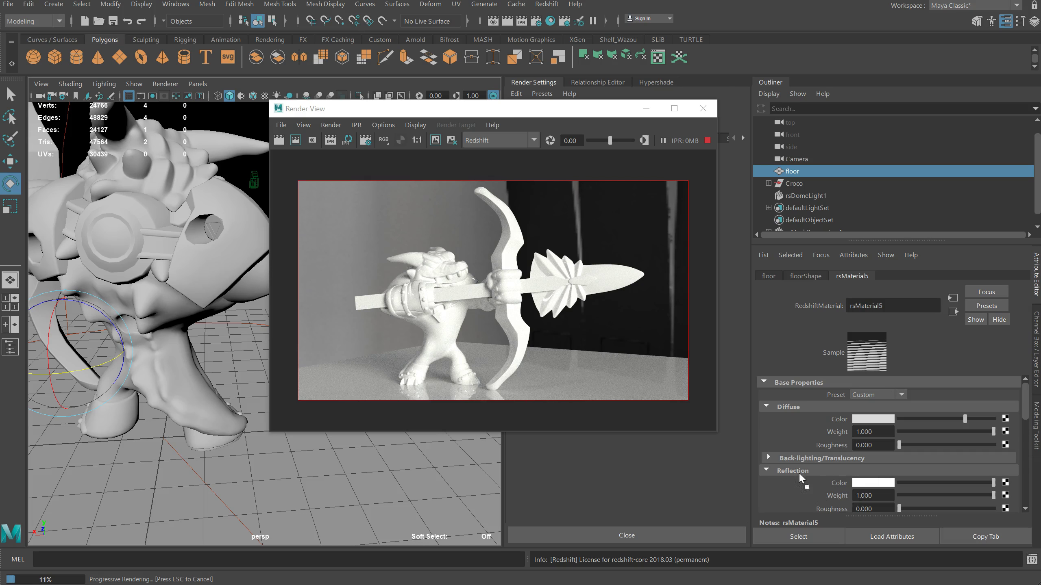
pyautogui.click(230, 262)
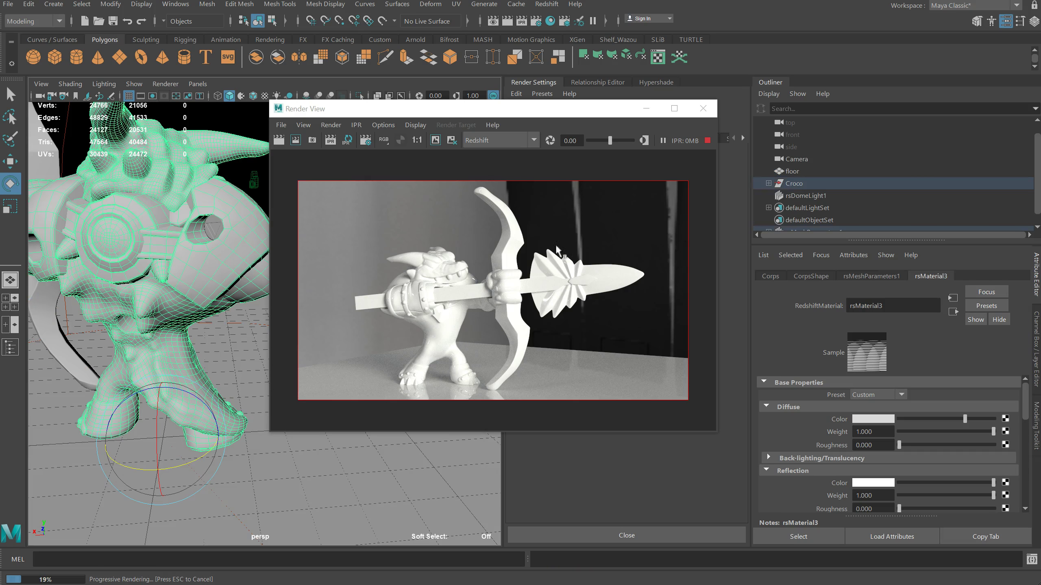
pyautogui.moveTo(571, 115); pyautogui.dragTo(526, 103)
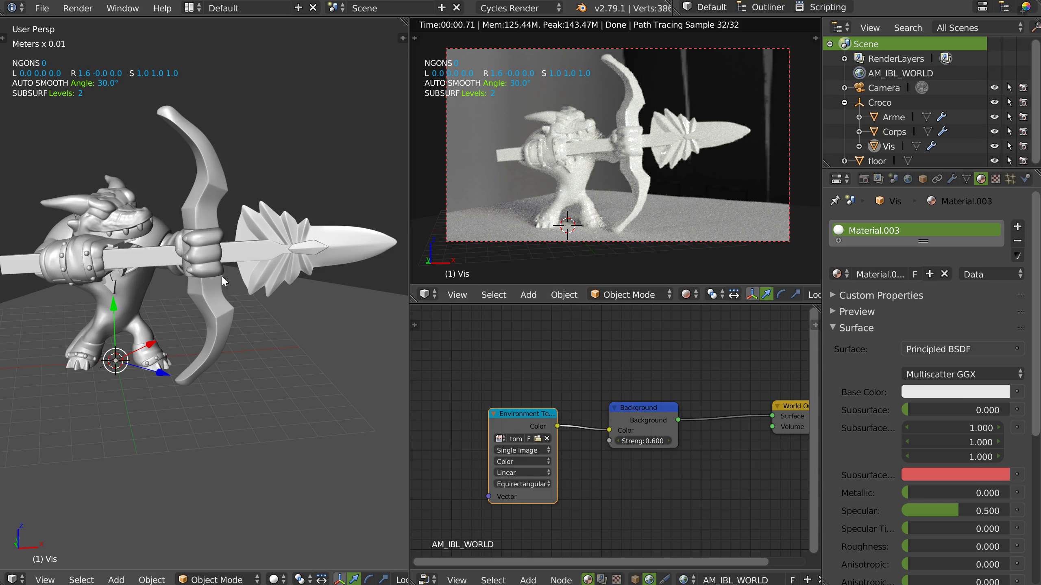
# - Switch to Blender and give the floor a new material with a Principled BSDF surface
pyautogui.click(915, 274)
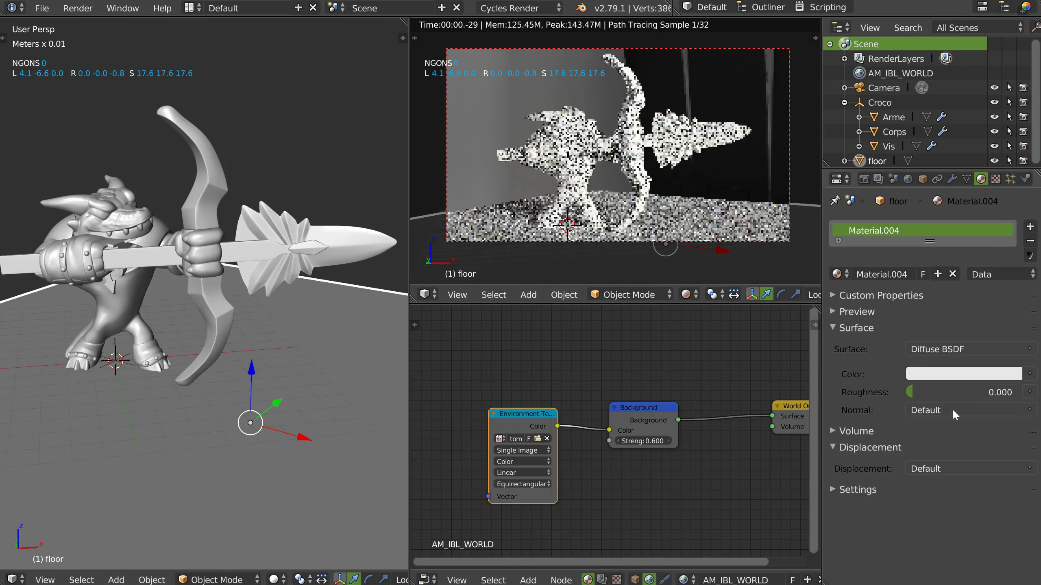
pyautogui.click(1008, 349)
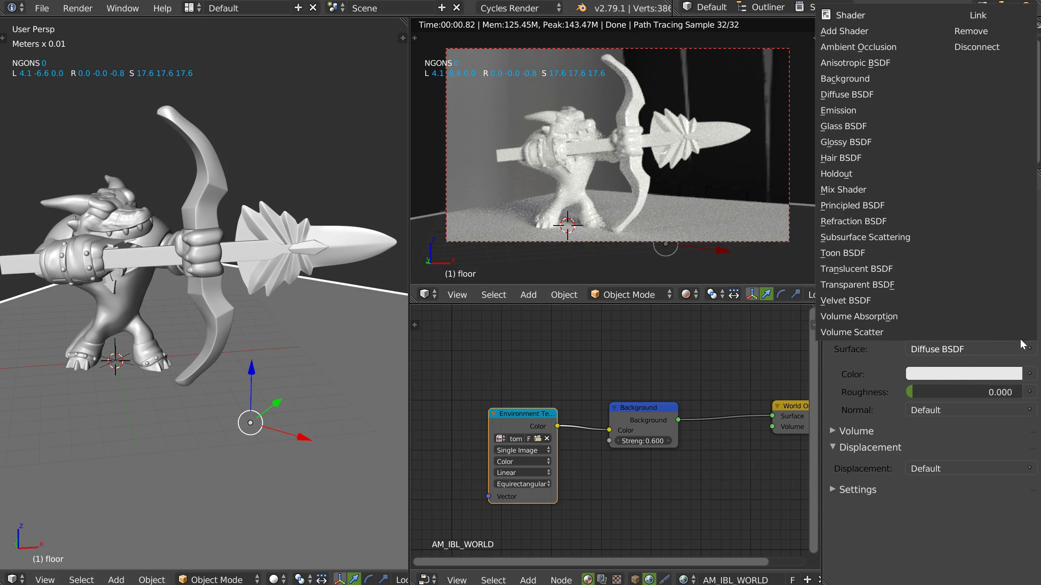
pyautogui.click(849, 204)
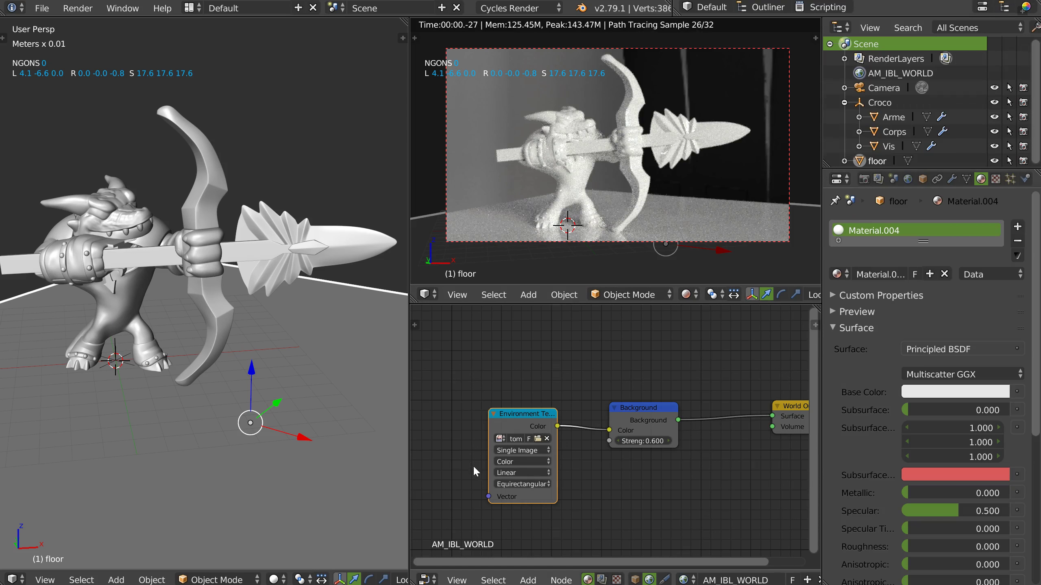
# - Show the floor material's nodes and set its Principled BSDF base colour to 0.7 in all RGB channels
pyautogui.click(637, 579)
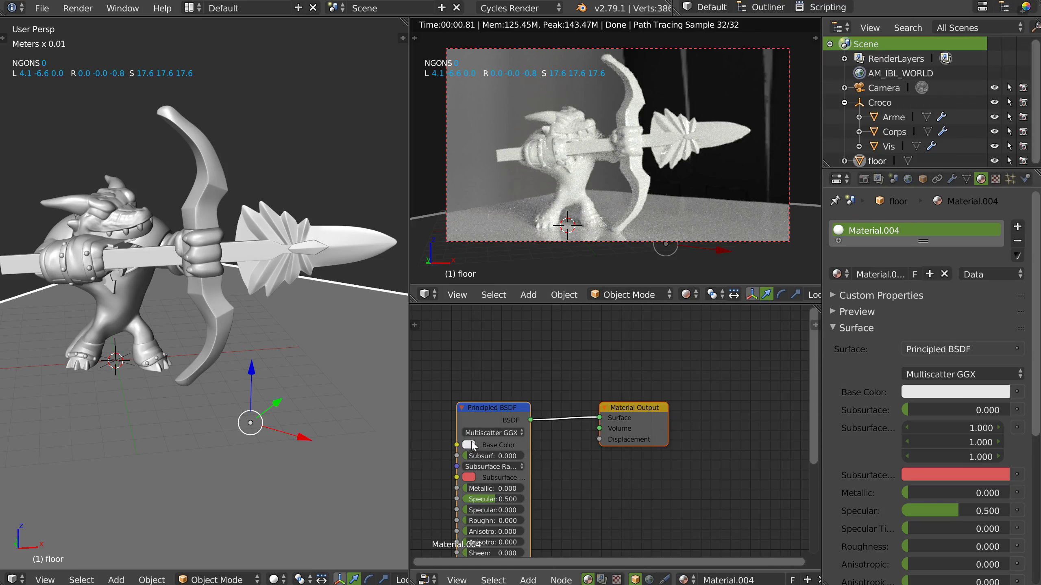
pyautogui.click(469, 444)
pyautogui.moveTo(514, 400); pyautogui.dragTo(516, 418)
pyautogui.write('.')
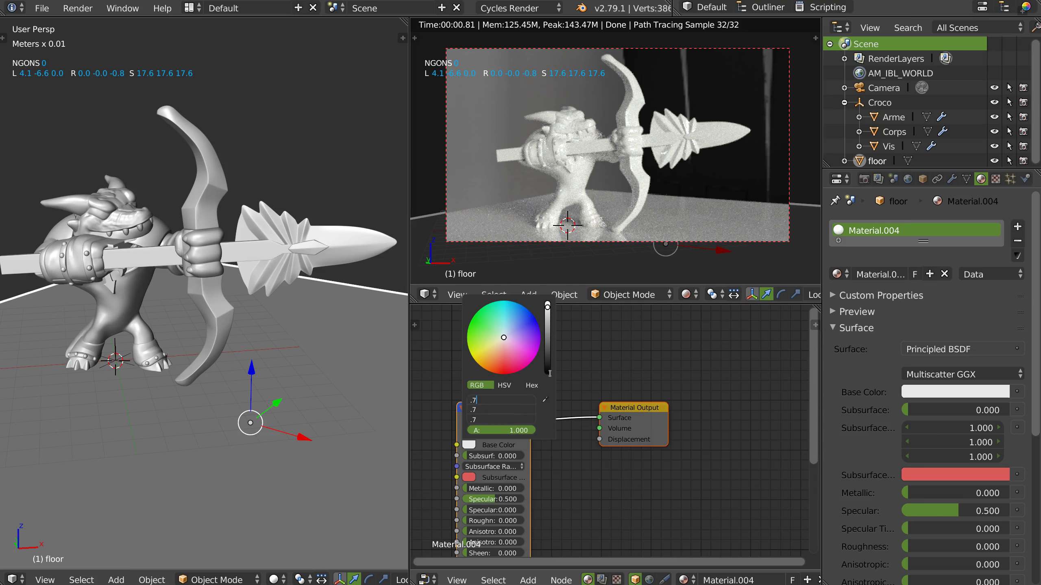
pyautogui.write('7')
pyautogui.press('Return')
# - Select the bow and arrow mesh Arme and set its base colour RGB channels to 0.7
pyautogui.rightClick(200, 194)
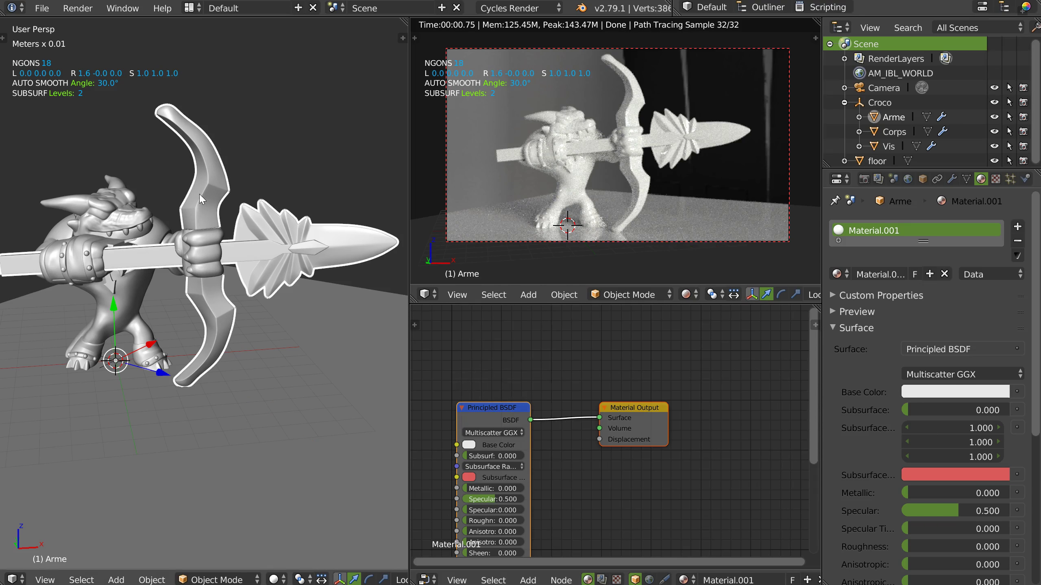
pyautogui.click(469, 446)
pyautogui.moveTo(504, 399); pyautogui.dragTo(503, 420)
pyautogui.write('.7')
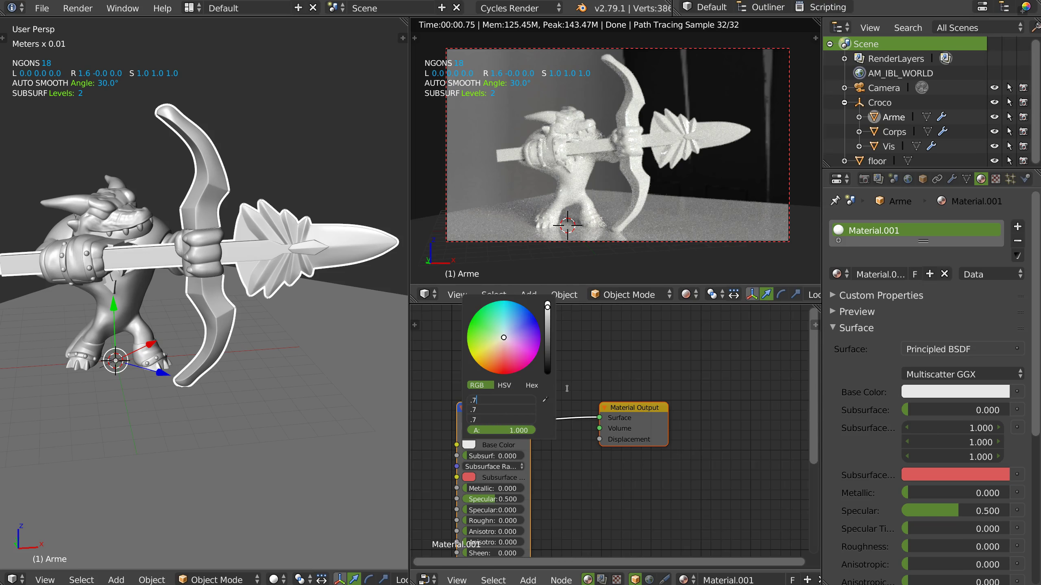
pyautogui.press('Return')
# - Select the body mesh Corps and set its base colour RGB channels to 0.7
pyautogui.rightClick(105, 194)
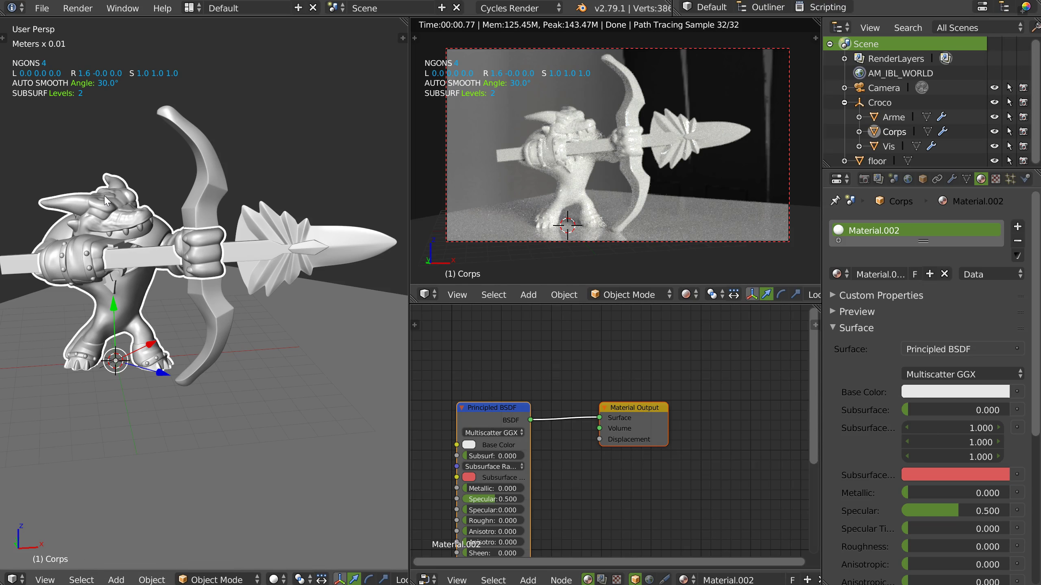
pyautogui.click(470, 445)
pyautogui.write('.7')
pyautogui.press('Return')
# - Select the screw mesh Vis at the crocodile's back and set its base colour RGB channels to 0.7
pyautogui.moveTo(215, 203); pyautogui.dragTo(279, 266, button='middle')
pyautogui.scroll(3, 187, 254)
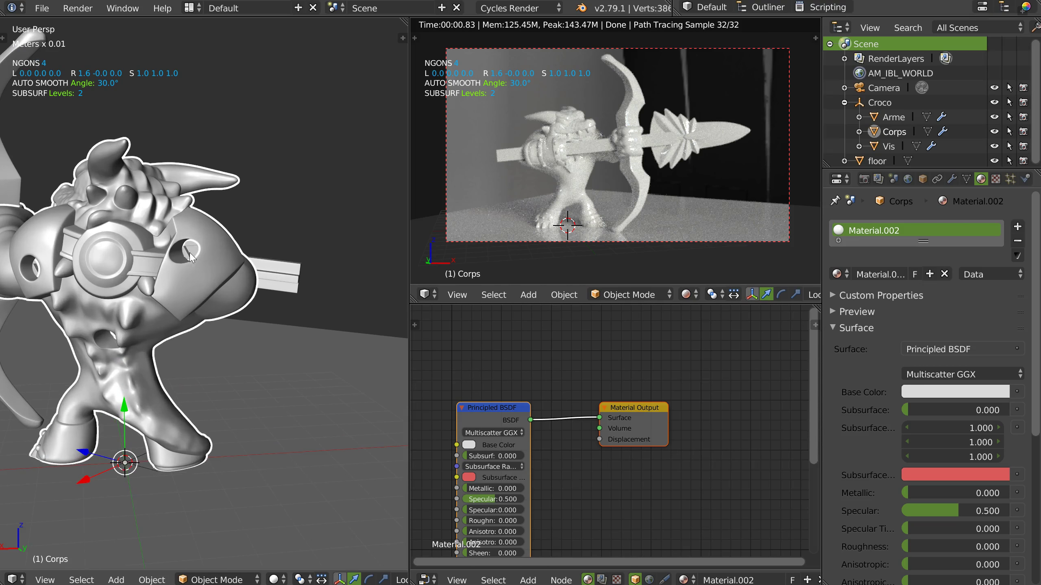
pyautogui.rightClick(186, 255)
pyautogui.click(469, 445)
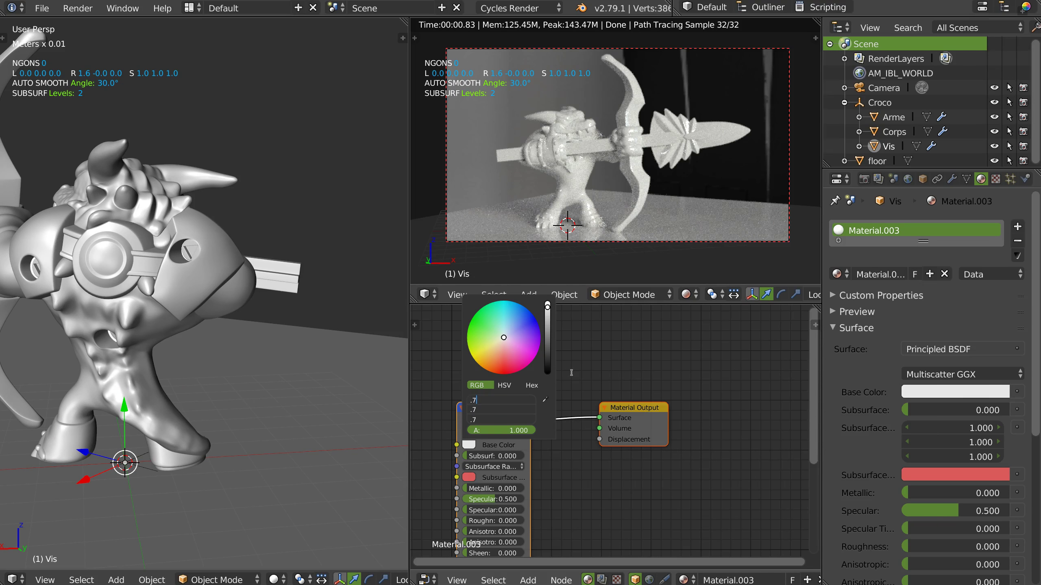
pyautogui.moveTo(164, 324); pyautogui.dragTo(406, 209, button='middle')
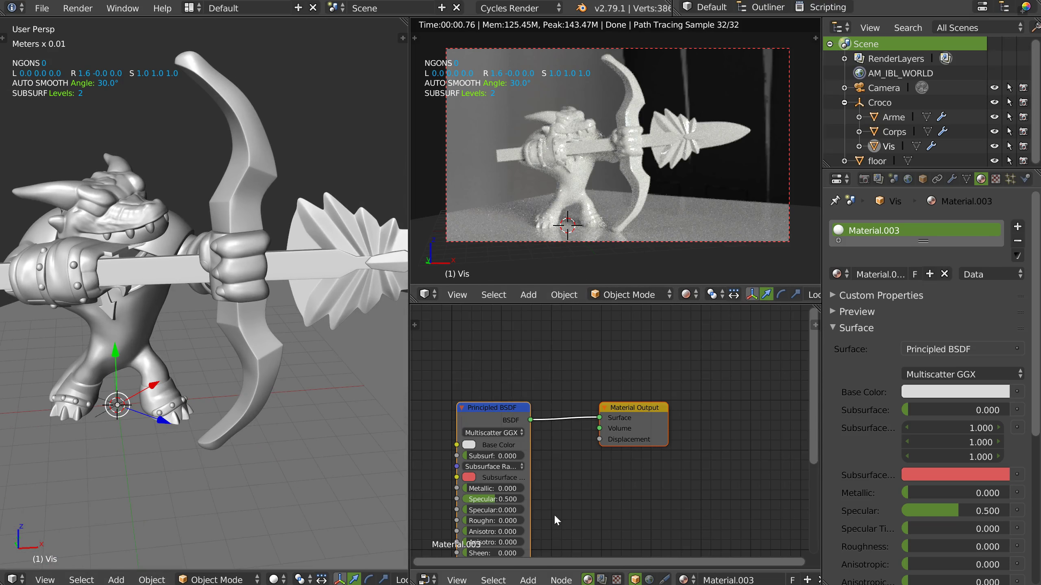
# - Set the Background strength of the AM_IBL_WORLD environment to 0.8 and widen the rendered view area
pyautogui.click(649, 580)
pyautogui.moveTo(672, 413); pyautogui.dragTo(655, 418, button='middle')
pyautogui.click(651, 447)
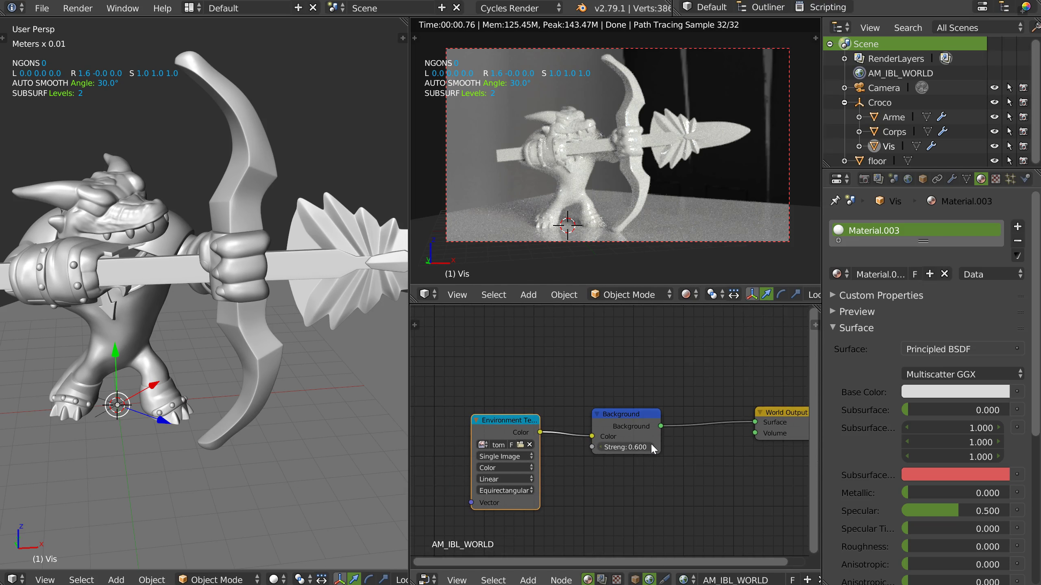
pyautogui.click(651, 447)
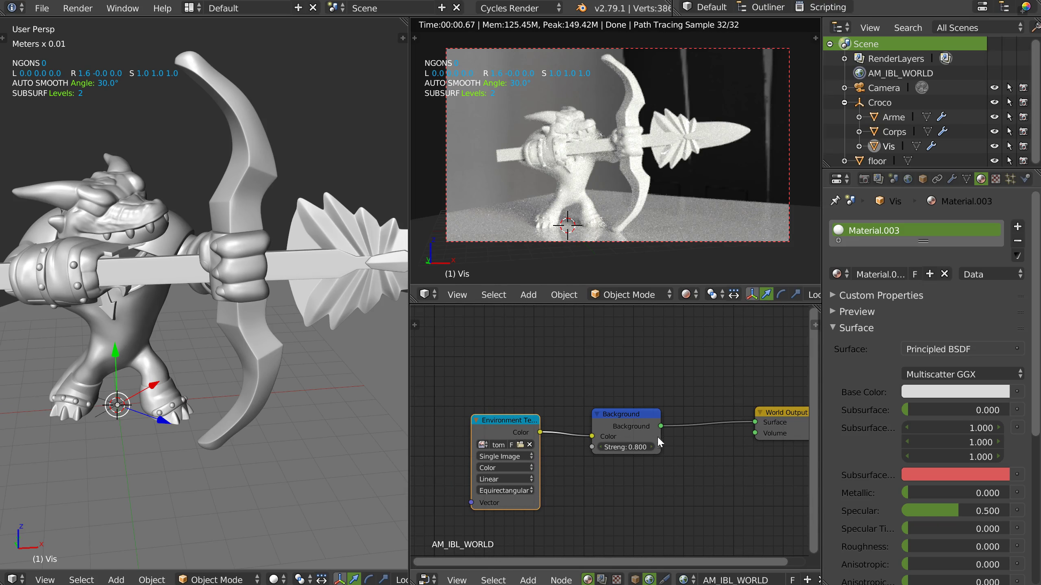
pyautogui.moveTo(408, 330); pyautogui.dragTo(298, 331)
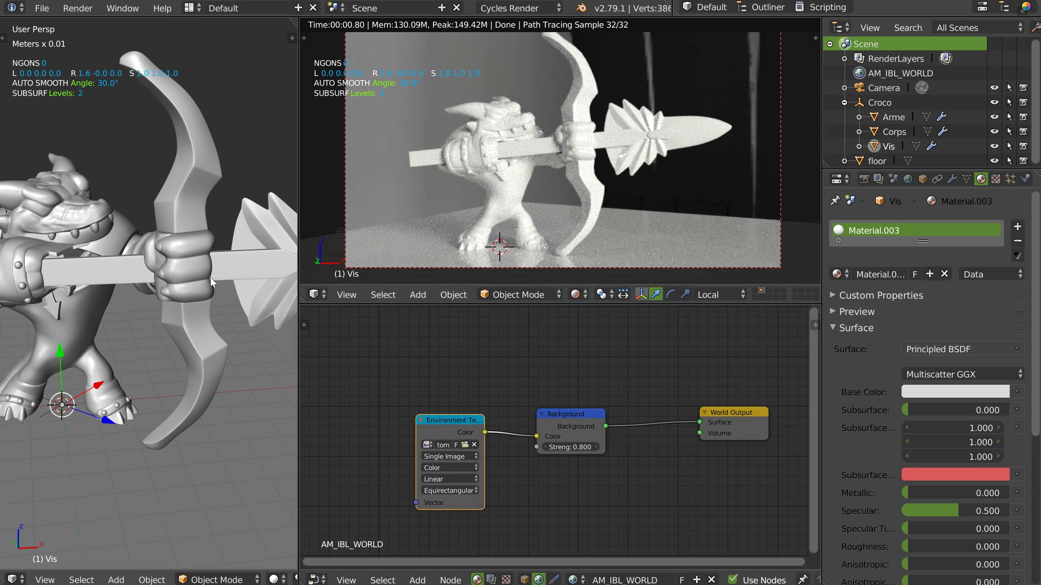
# - Select the body mesh Corps and set its Principled BSDF roughness to 0.1 in the material nodes
pyautogui.scroll(-2, 207, 193)
pyautogui.rightClick(107, 185)
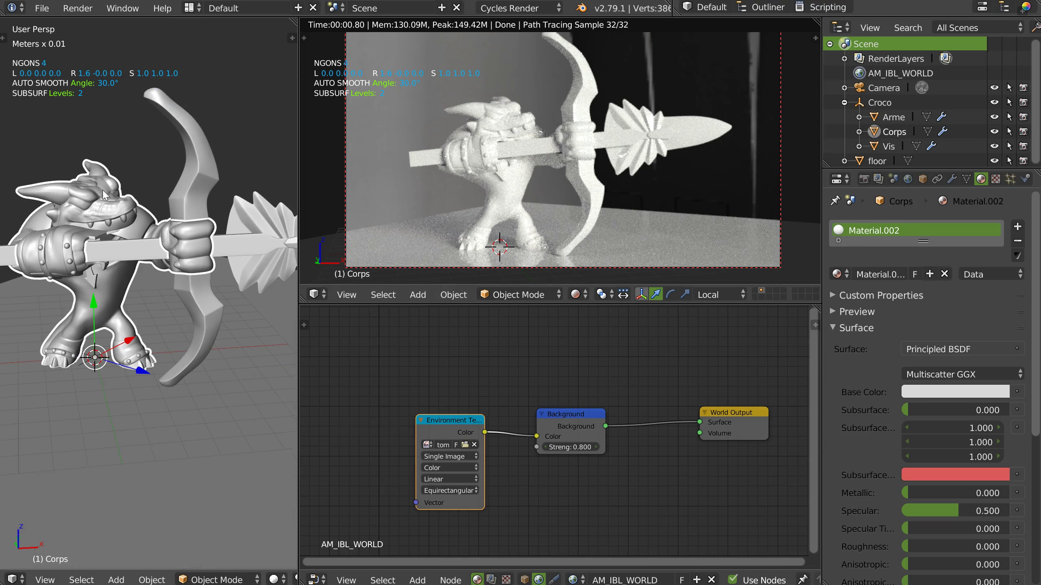
pyautogui.click(525, 580)
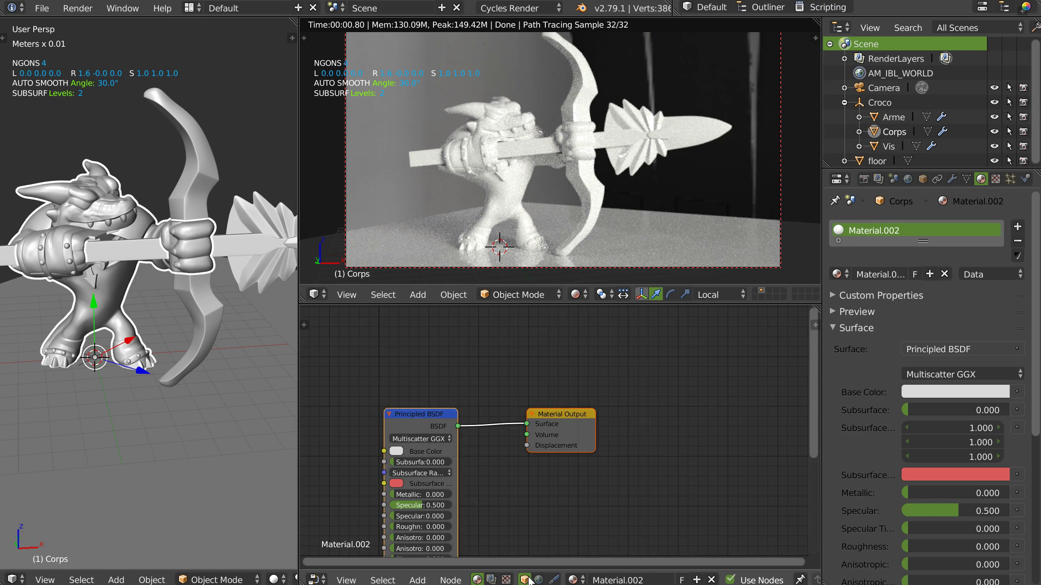
pyautogui.scroll(6, 528, 445)
pyautogui.scroll(-3, 528, 445)
pyautogui.click(520, 459)
pyautogui.click(529, 439)
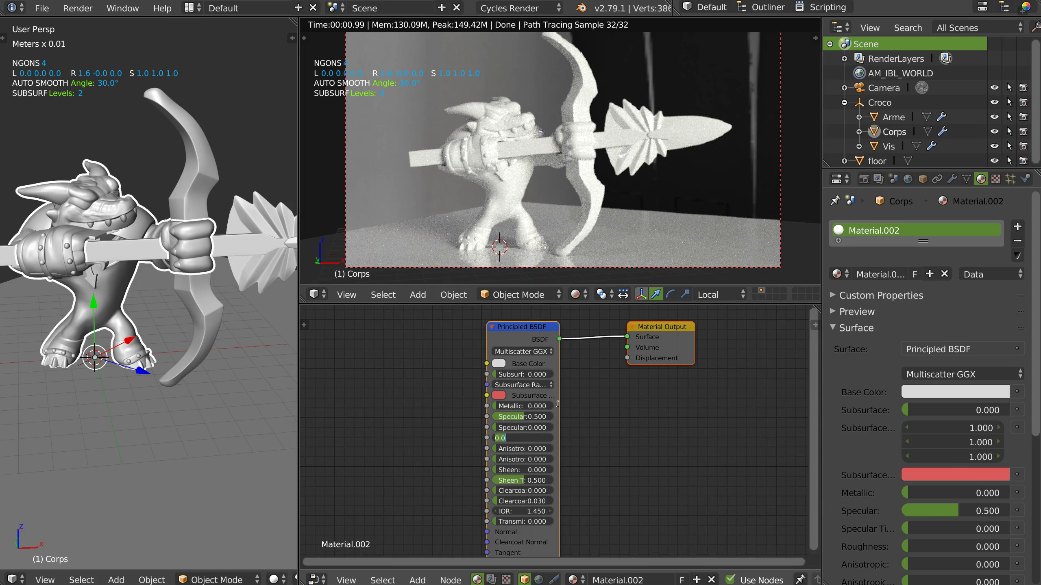
pyautogui.write('0')
pyautogui.press('Return')
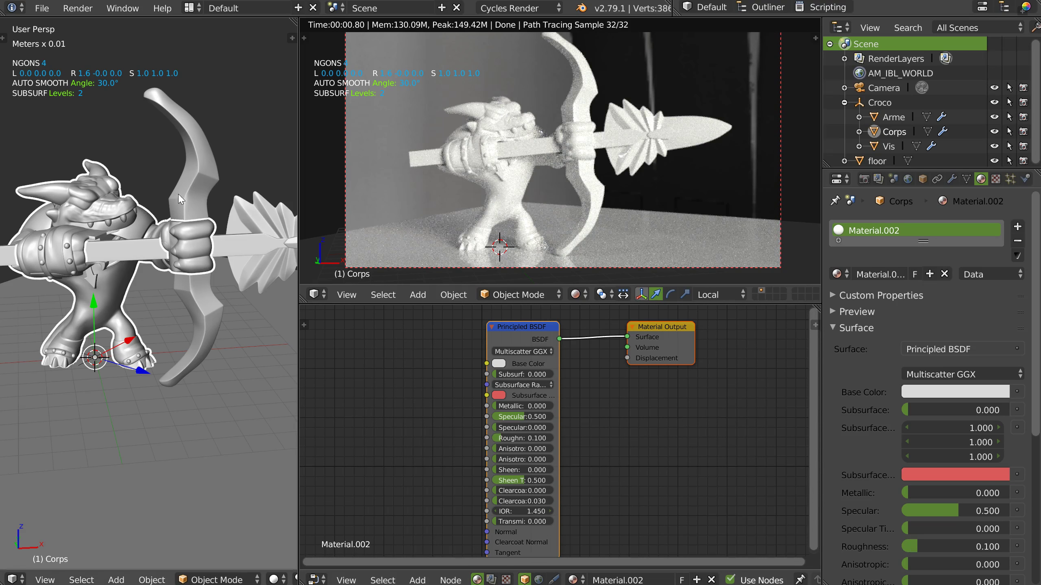
# - Select the bow and arrow mesh Arme and set its Principled BSDF roughness to 0.1
pyautogui.rightClick(183, 195)
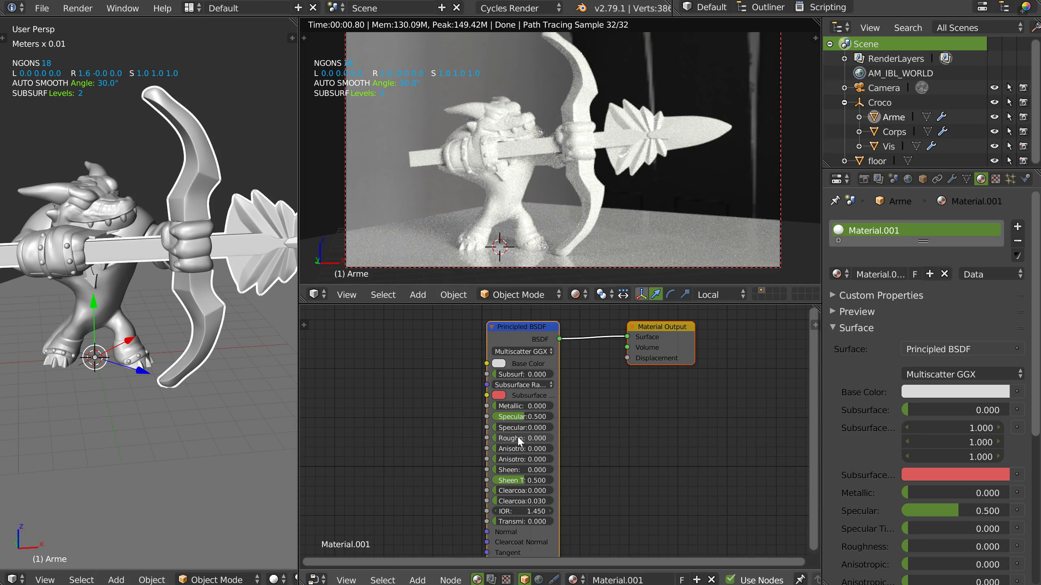
pyautogui.write('0')
pyautogui.press('Return')
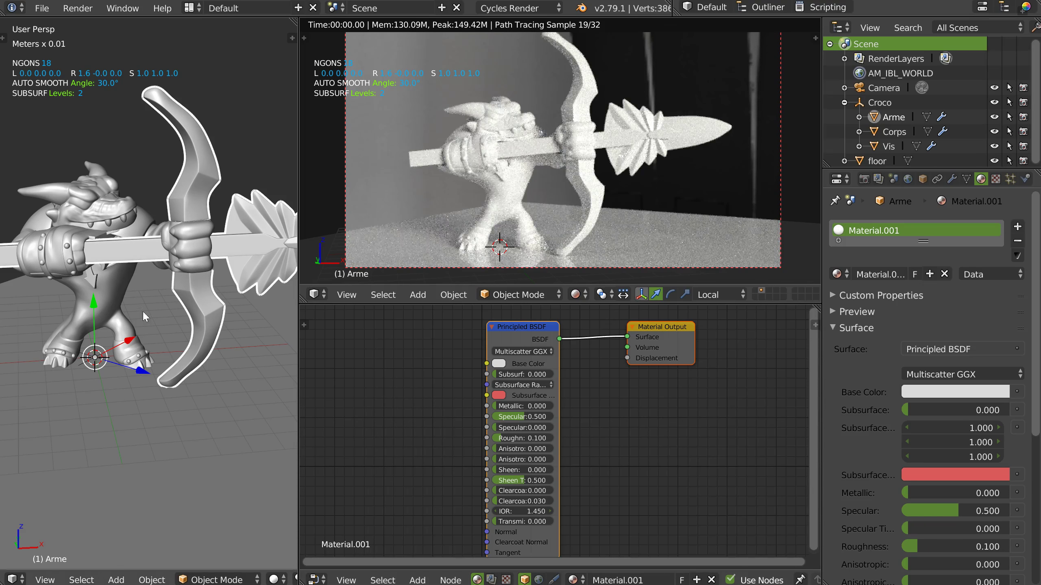
# - Select the floor and set its Principled BSDF roughness to 0.1
pyautogui.moveTo(224, 424); pyautogui.dragTo(272, 401, button='right')
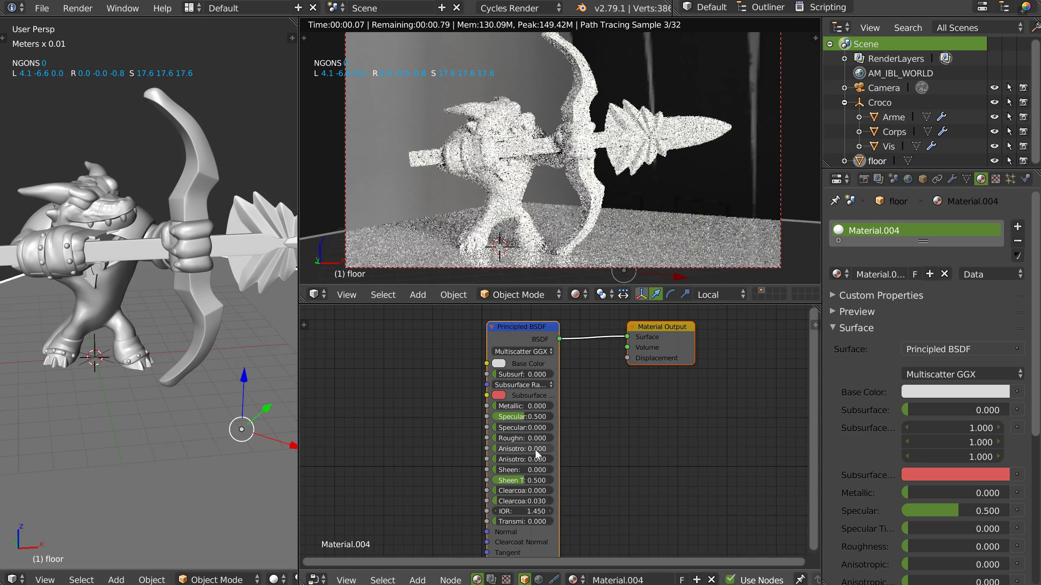
pyautogui.click(520, 437)
pyautogui.write('.1')
pyautogui.press('Return')
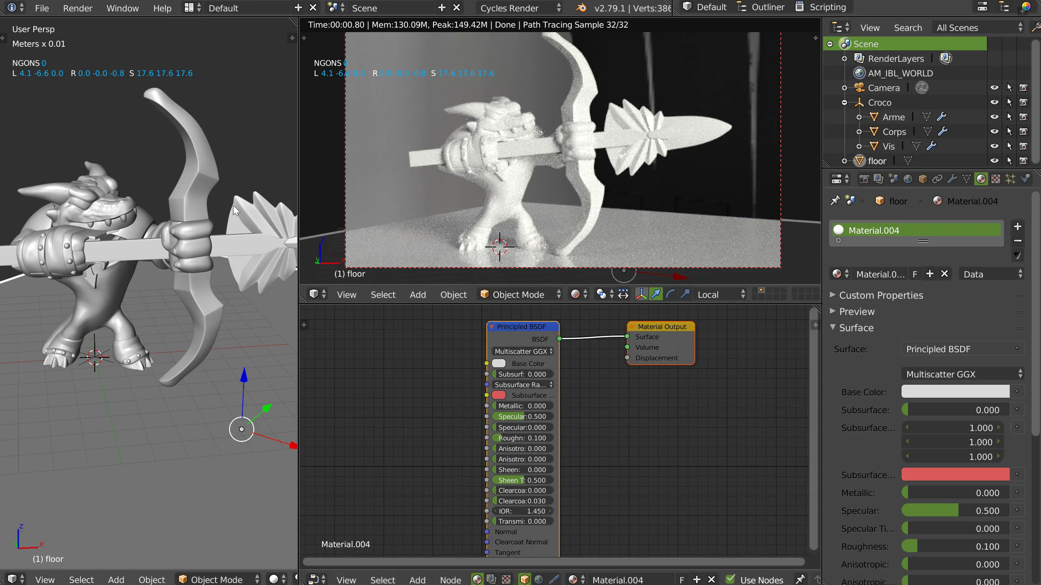
pyautogui.moveTo(236, 148); pyautogui.dragTo(172, 232, button='middle')
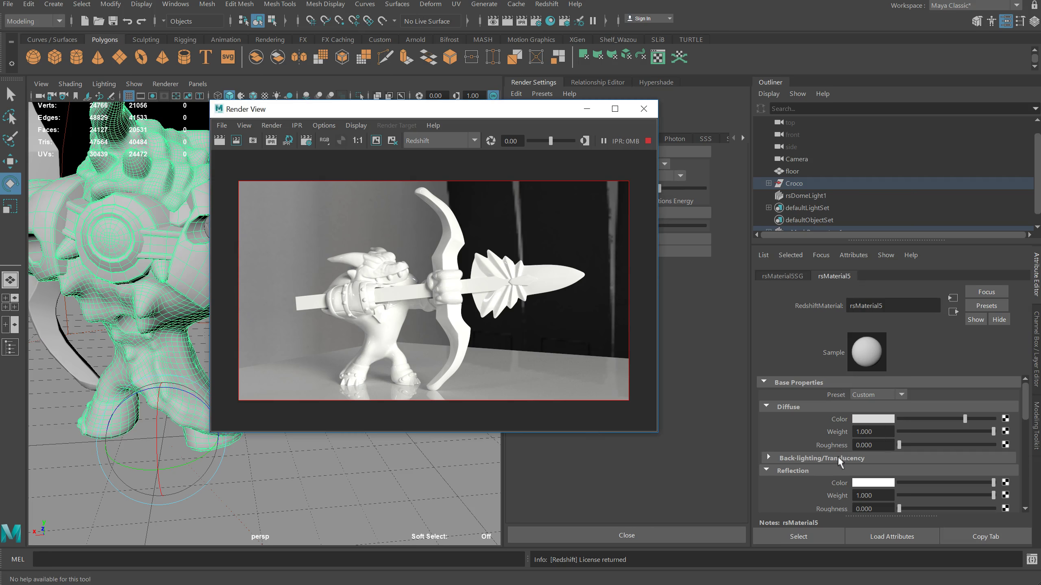
# - Switch to Maya and set the exposure of rsDomeLight1 to -0.2
pyautogui.moveTo(448, 114); pyautogui.dragTo(357, 119)
pyautogui.click(799, 194)
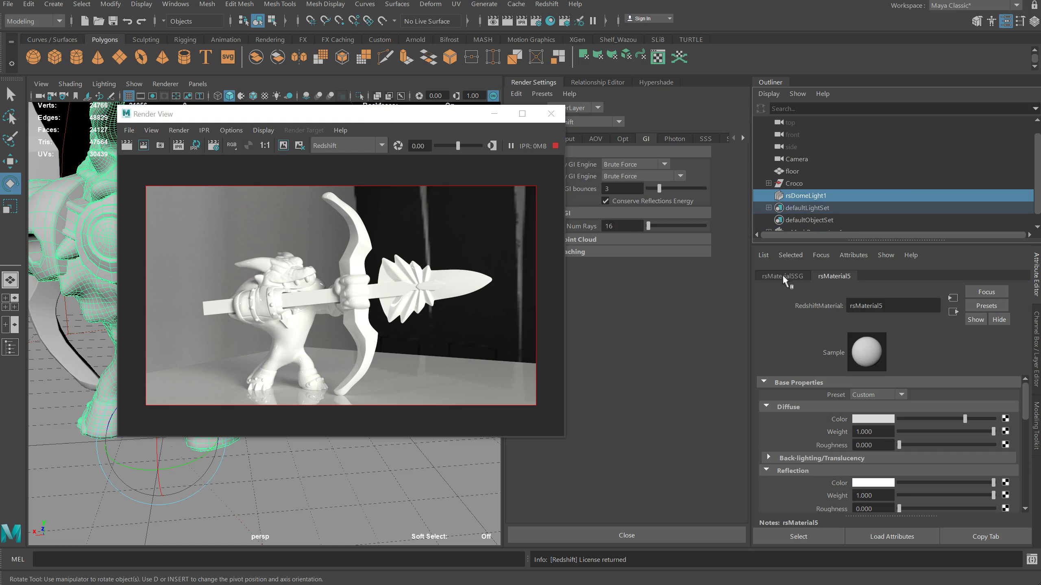
pyautogui.doubleClick(863, 430)
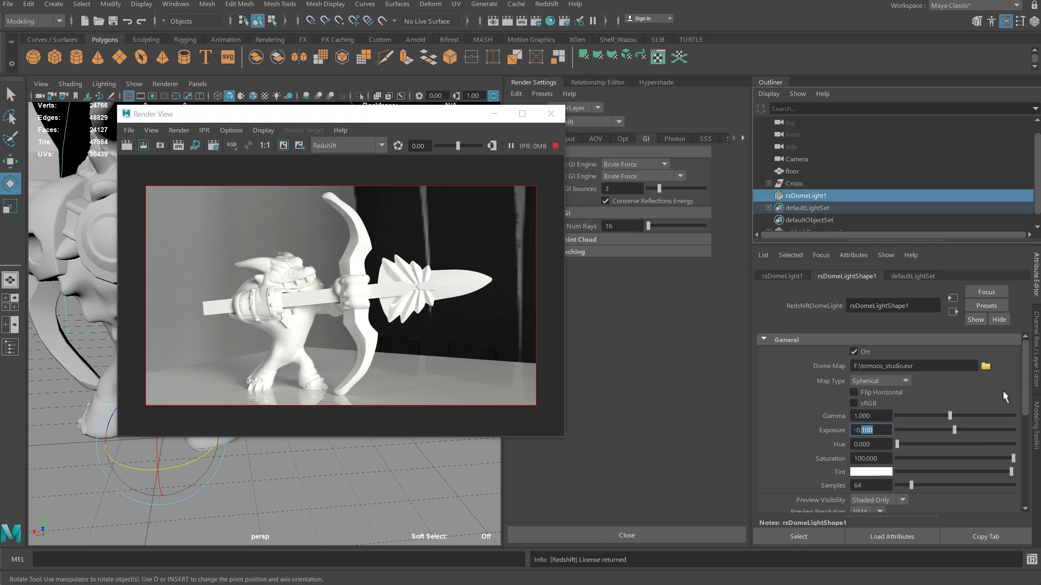
pyautogui.write('2')
pyautogui.press('Return')
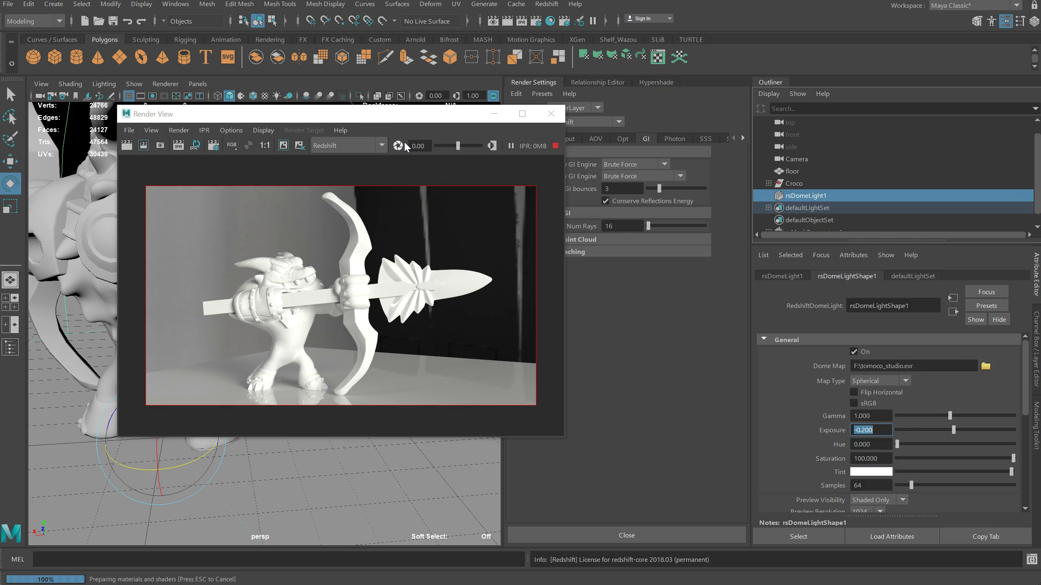
# - Set the exposure of rsDomeLight1 to -0.3
pyautogui.write('-0.2')
pyautogui.press('BackSpace')
pyautogui.write('3')
pyautogui.press('Return')
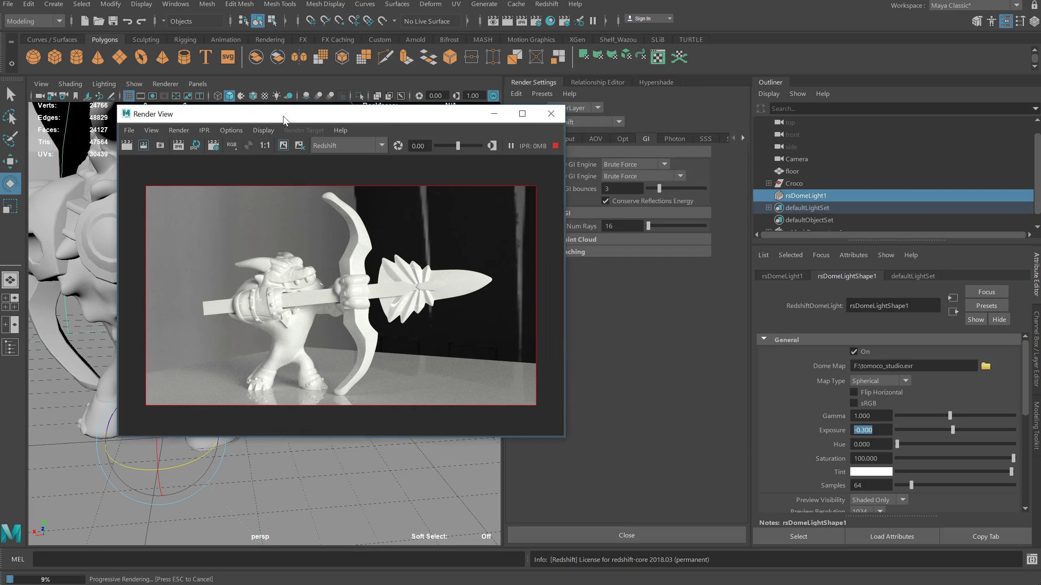
# - Select the crocodile body mesh and set the reflection roughness of its material rsMaterial3 to 0.1
pyautogui.moveTo(280, 114); pyautogui.dragTo(488, 124)
pyautogui.click(242, 217)
pyautogui.click(242, 217)
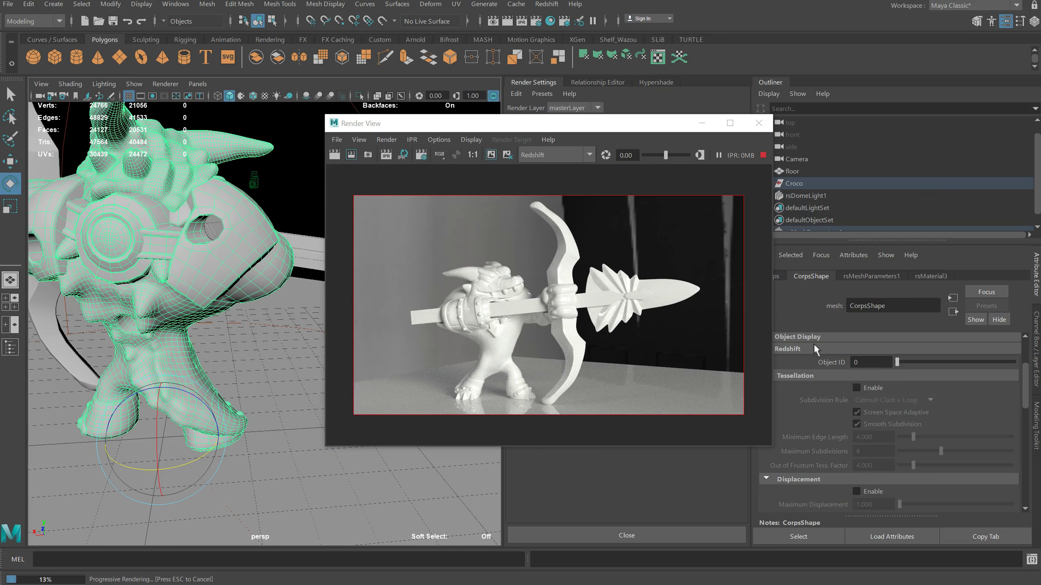
pyautogui.click(932, 276)
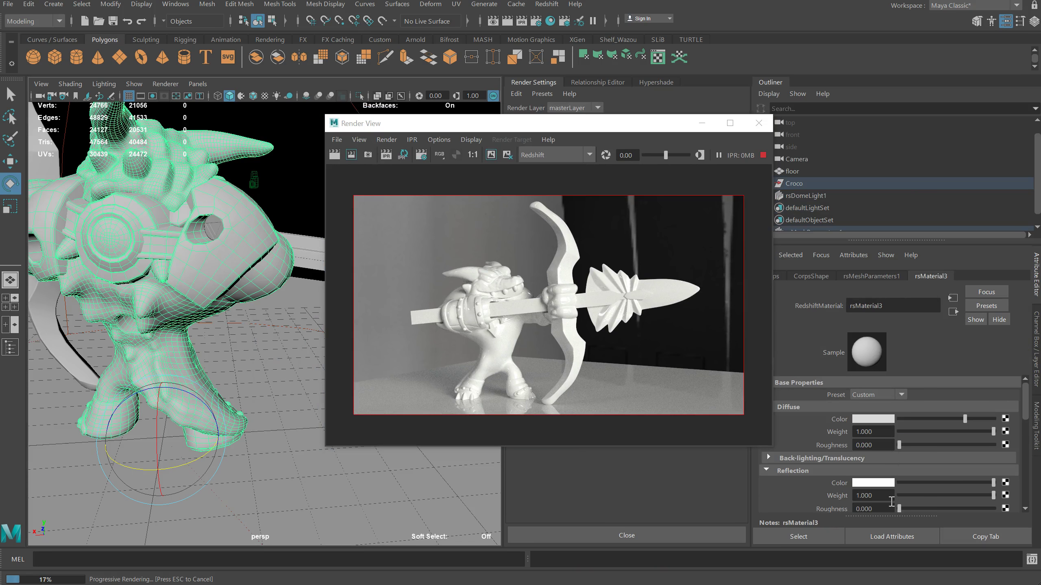
pyautogui.moveTo(1029, 397); pyautogui.dragTo(1031, 413)
pyautogui.moveTo(871, 477); pyautogui.dragTo(864, 483)
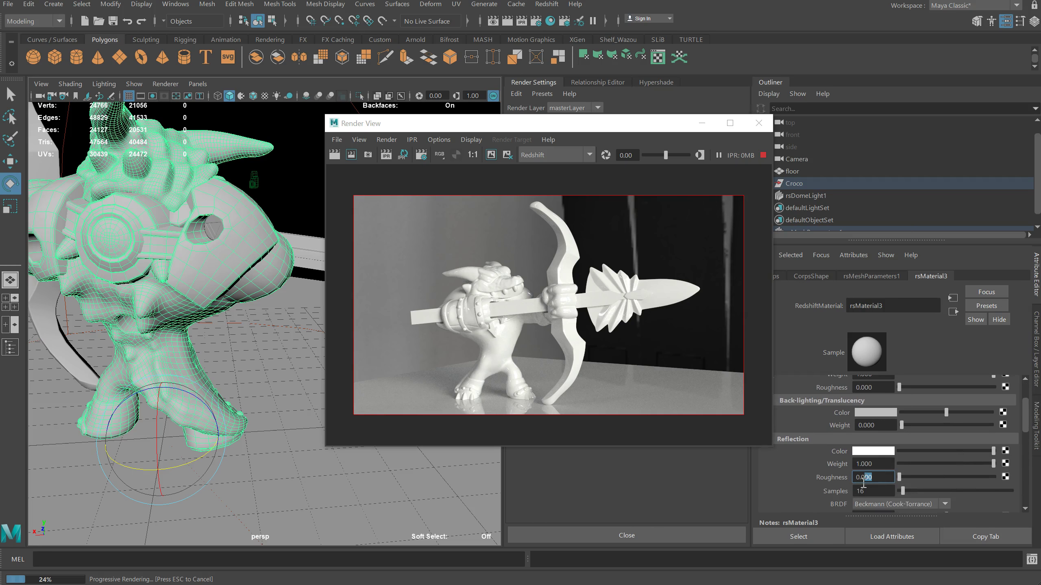
pyautogui.press('Return')
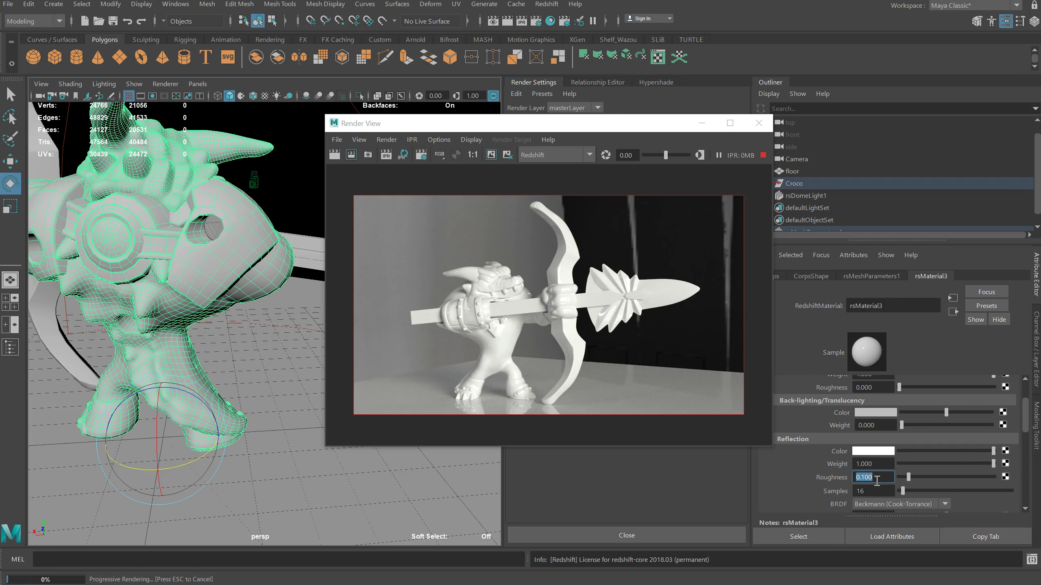
# - Select the floor and set its material's reflection roughness to 0.1 and its BRDF to GGX
pyautogui.click(274, 378)
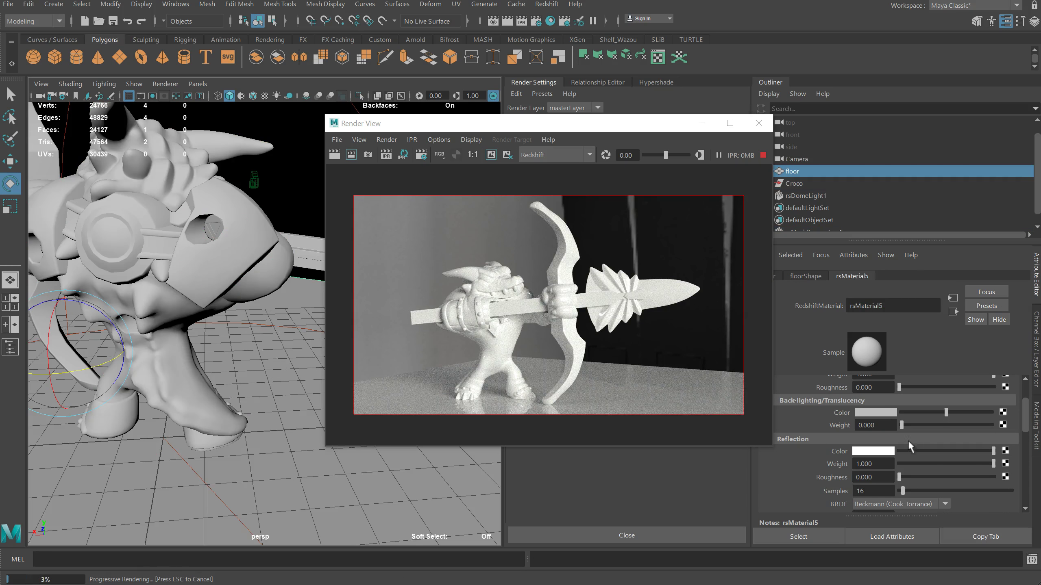
pyautogui.moveTo(877, 478); pyautogui.dragTo(865, 479)
pyautogui.write('1')
pyautogui.press('Return')
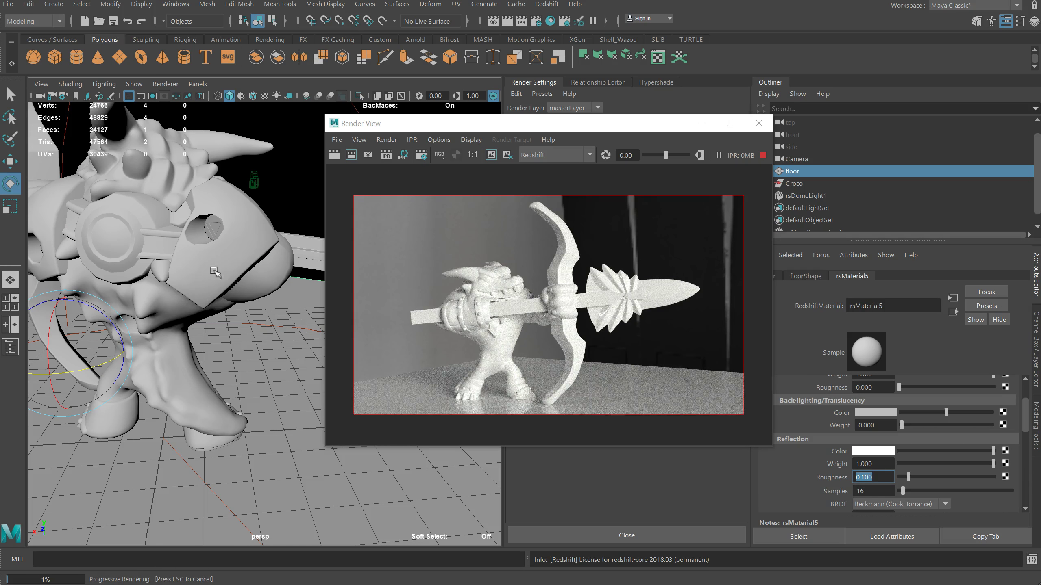
pyautogui.click(902, 503)
pyautogui.click(871, 533)
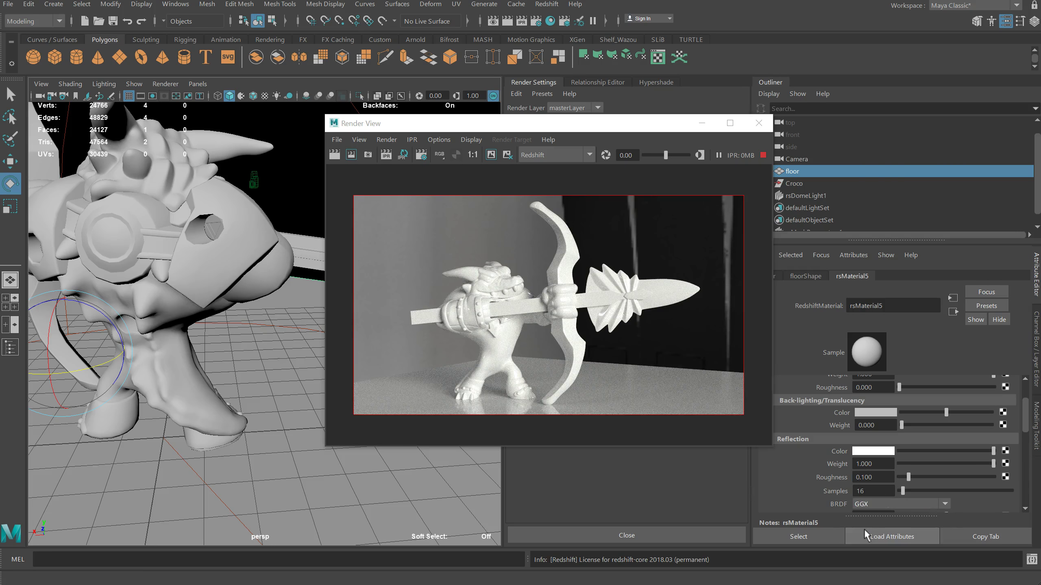
# - Select the crocodile body mesh and set its material's reflection BRDF to GGX
pyautogui.click(197, 336)
pyautogui.click(877, 504)
pyautogui.click(869, 531)
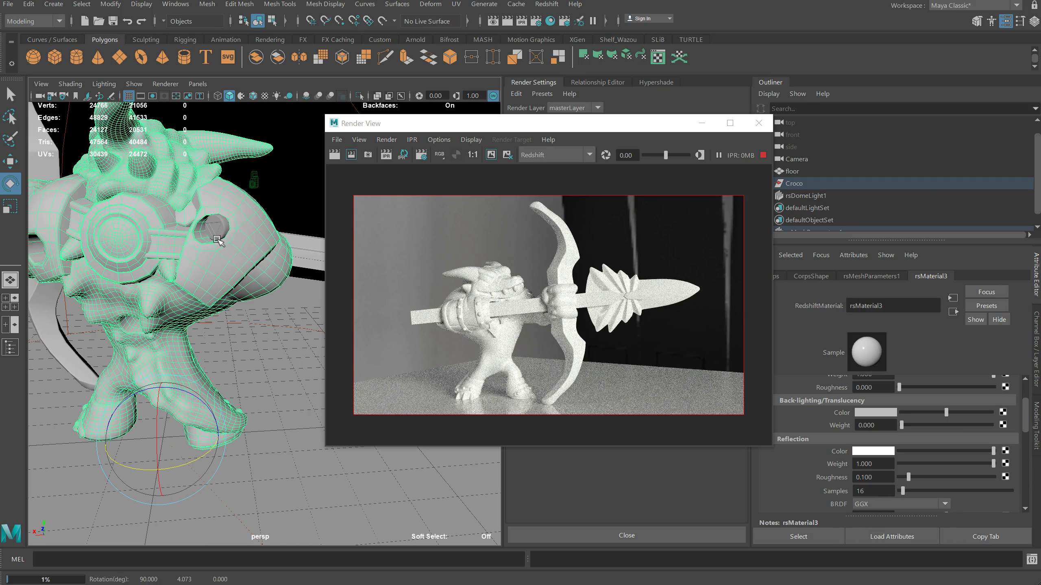
# - Select the Vis mesh and try rotating it about the Y axis to fit it into the holes of the armour
pyautogui.click(213, 231)
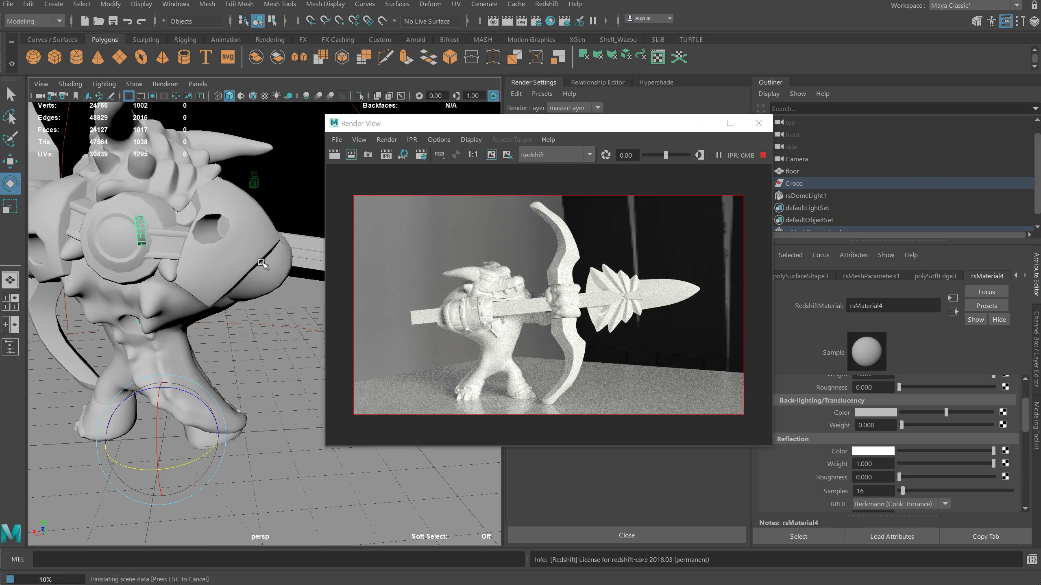
pyautogui.click(216, 228)
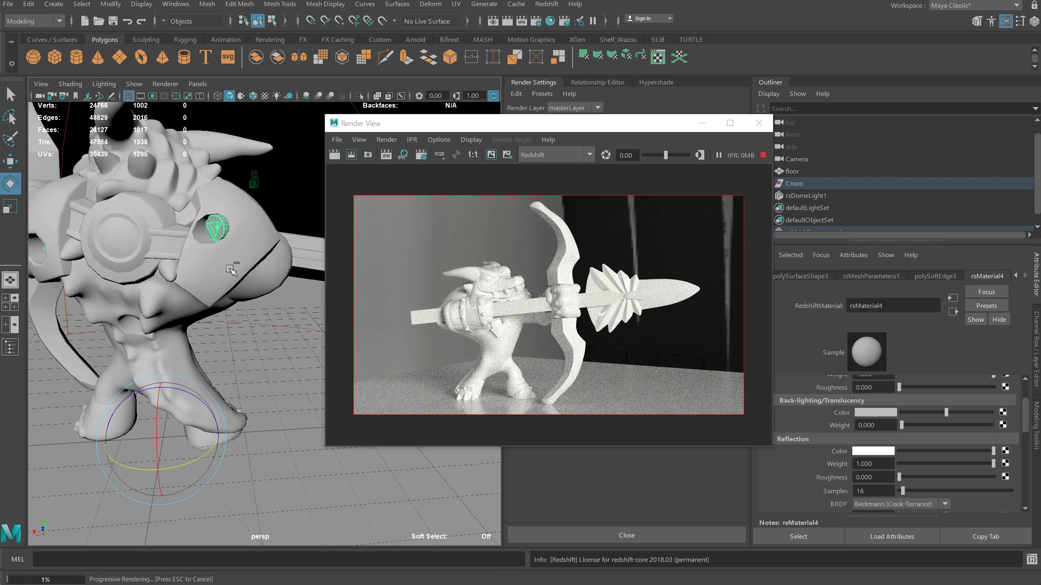
pyautogui.click(1036, 373)
pyautogui.click(1002, 318)
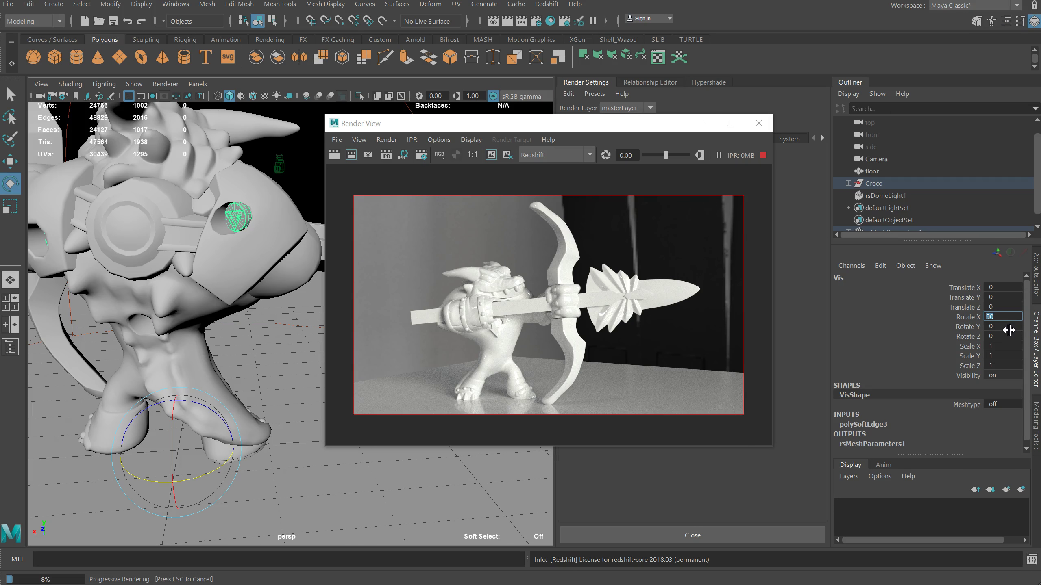
pyautogui.moveTo(202, 479); pyautogui.dragTo(237, 411)
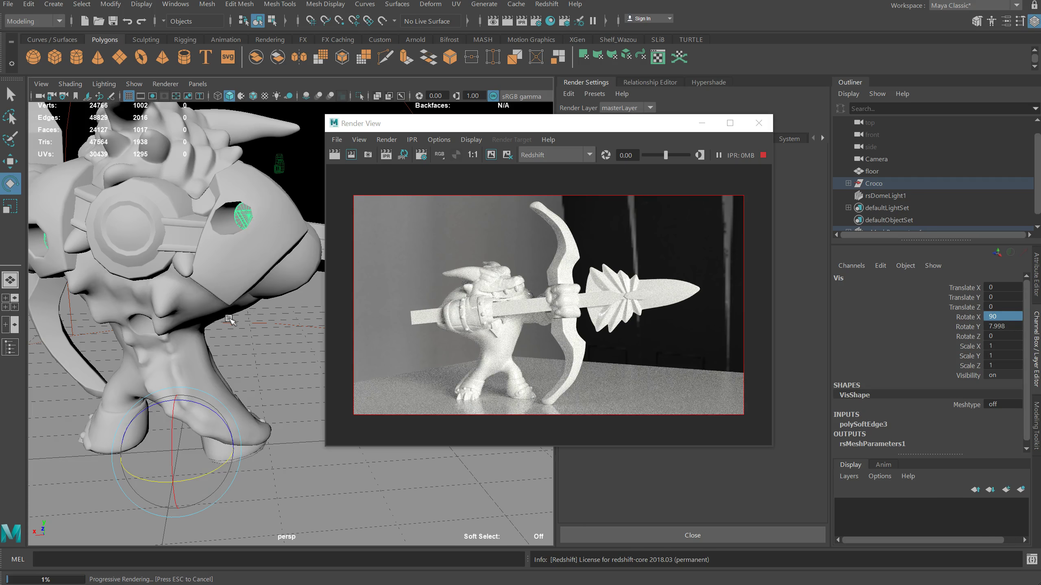
pyautogui.scroll(5, 229, 320)
pyautogui.keyDown('alt'); pyautogui.moveTo(229, 320); pyautogui.dragTo(250, 363); pyautogui.keyUp('alt')
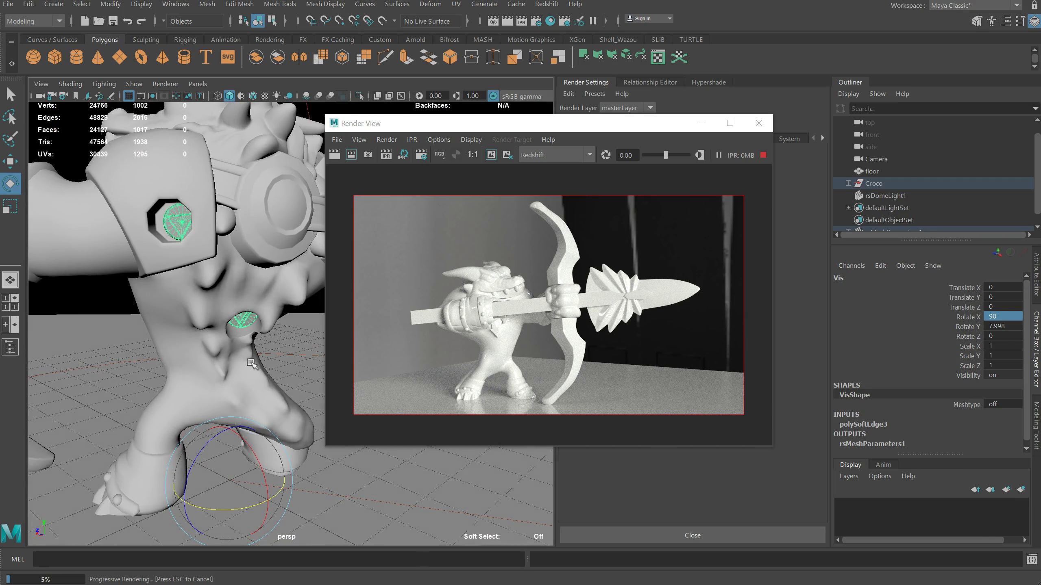
# - Set the Rotate Y of the Vis mesh to 0 and hide the mesh
pyautogui.click(999, 327)
pyautogui.write('0')
pyautogui.press('Return')
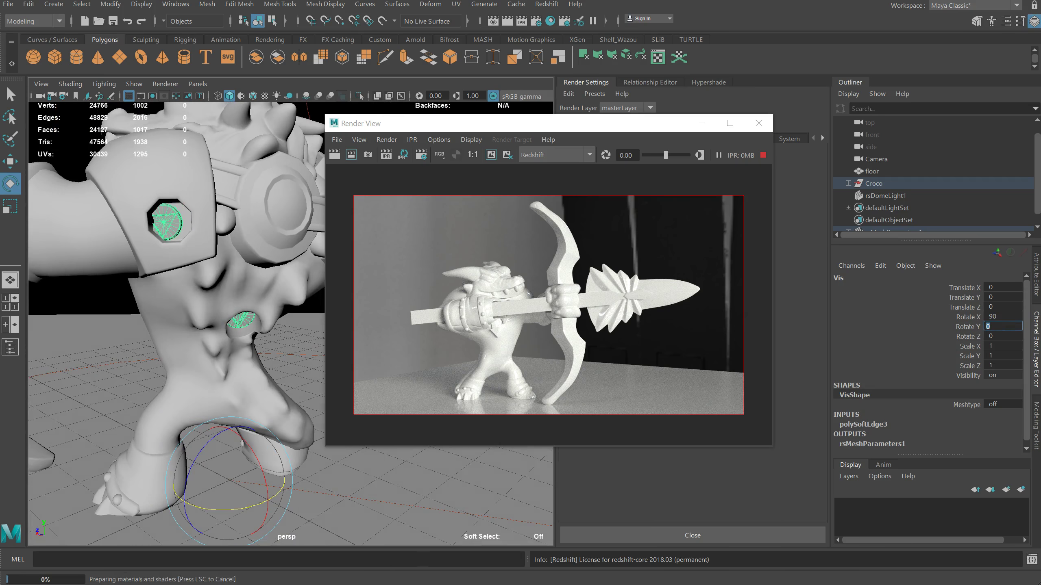
pyautogui.keyDown('alt'); pyautogui.moveTo(229, 287); pyautogui.dragTo(155, 203); pyautogui.keyUp('alt')
pyautogui.hotkey('ctrl', 'h')
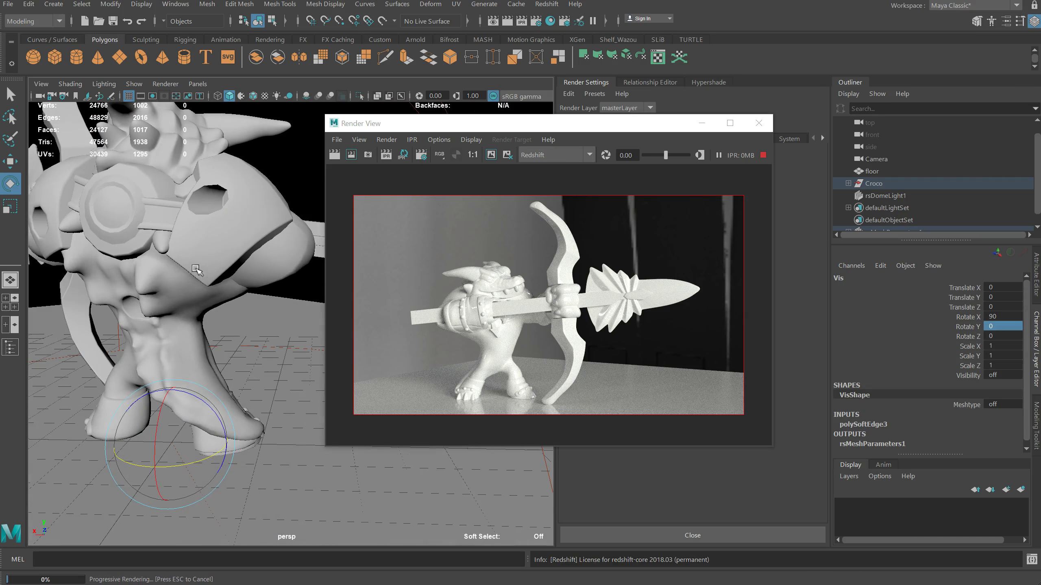
# - Select the bow and arrow mesh and set the reflection roughness of its material rsMaterial2 to 0.1
pyautogui.keyDown('alt'); pyautogui.moveTo(198, 268); pyautogui.dragTo(109, 266); pyautogui.keyUp('alt')
pyautogui.keyDown('alt'); pyautogui.moveTo(247, 269); pyautogui.dragTo(170, 241); pyautogui.keyUp('alt')
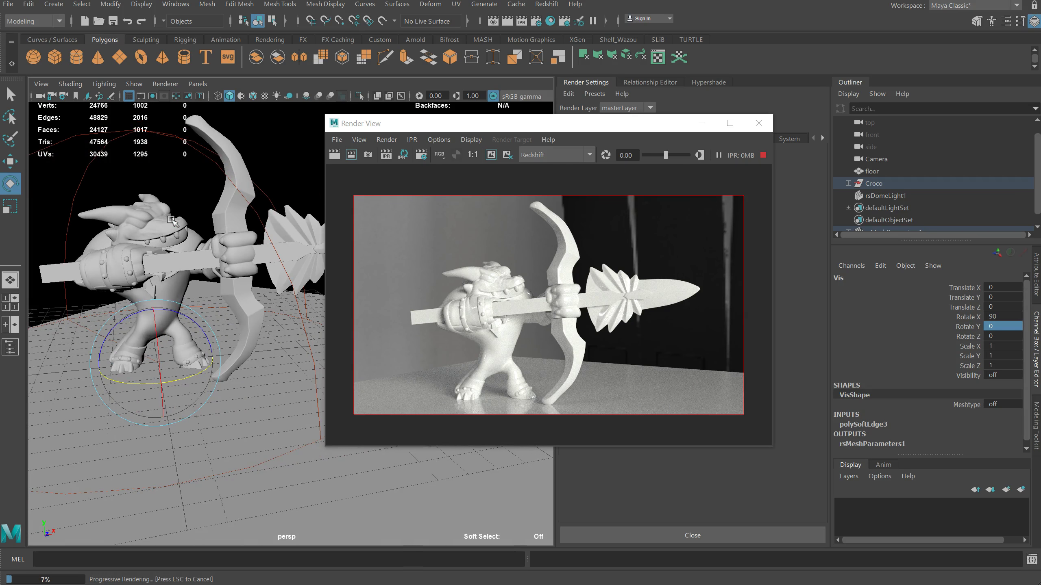
pyautogui.click(168, 223)
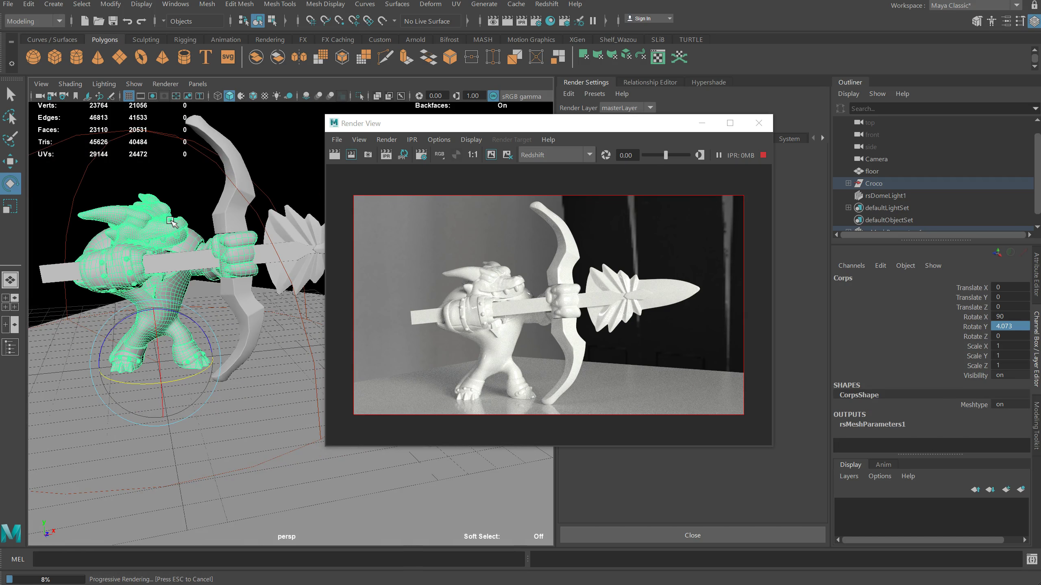
pyautogui.click(1037, 271)
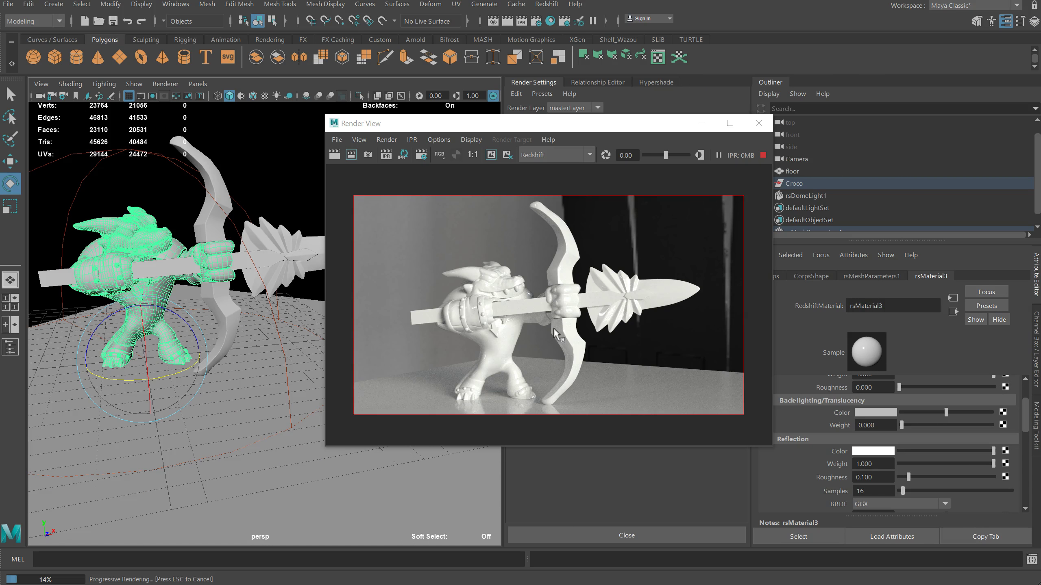
pyautogui.press('Right')
pyautogui.moveTo(862, 477); pyautogui.dragTo(987, 484)
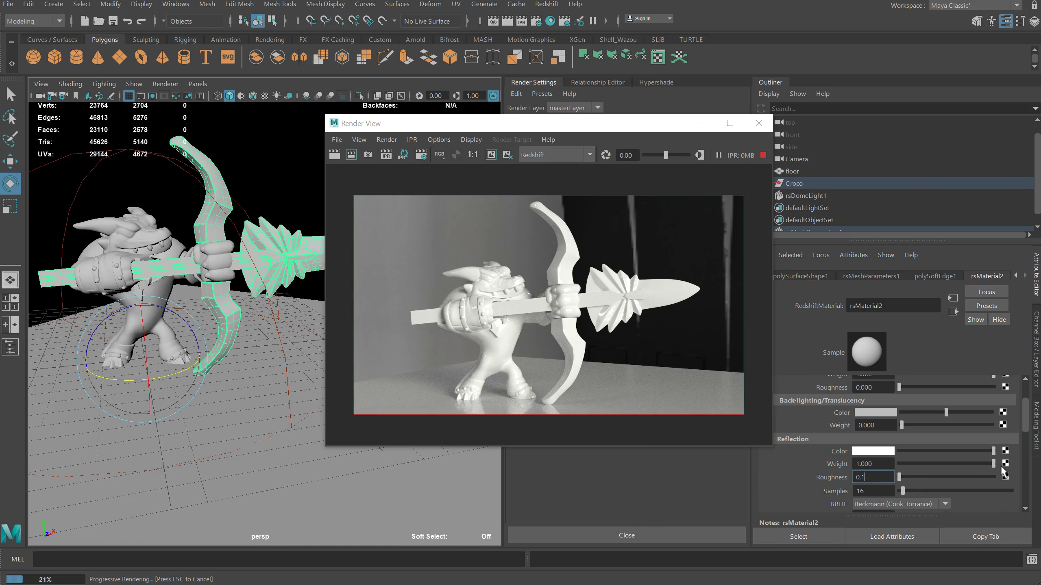
pyautogui.write('1')
pyautogui.press('Return')
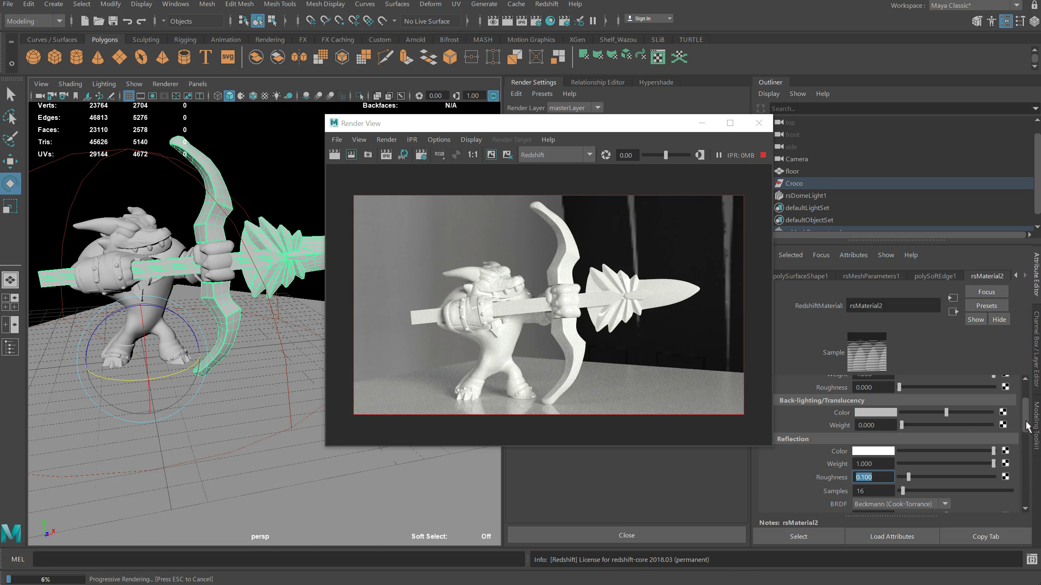
# - Compare the base properties of the bow and arrow material with those of the floor material
pyautogui.scroll(3, 1027, 427)
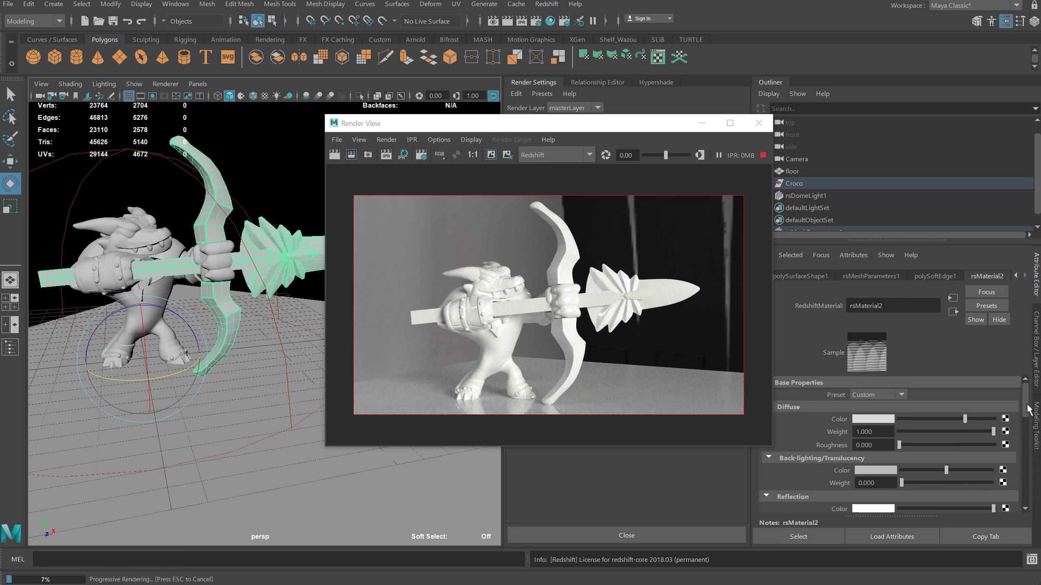
pyautogui.click(201, 418)
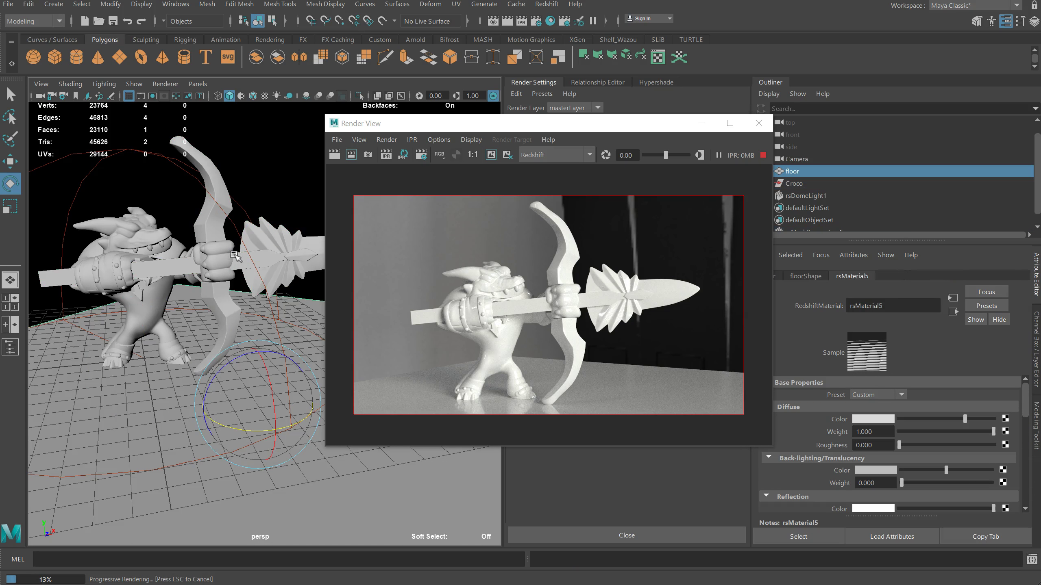
pyautogui.click(283, 257)
pyautogui.click(279, 385)
# - Move the Render View aside and set the render resolution preset to HD 1080 in the common render settings
pyautogui.moveTo(517, 123); pyautogui.dragTo(273, 60)
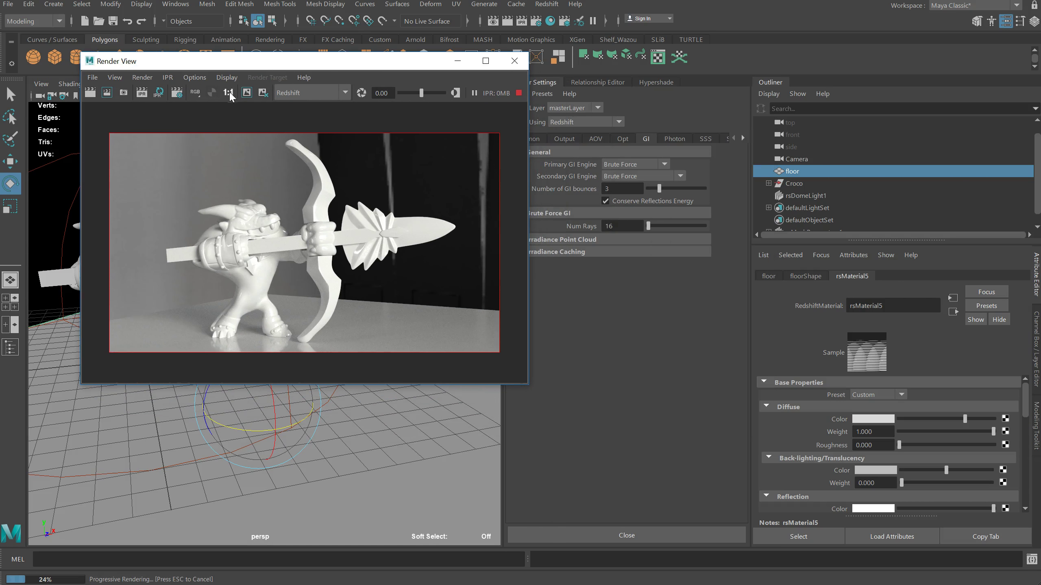
pyautogui.moveTo(494, 61); pyautogui.dragTo(458, 60)
pyautogui.click(527, 139)
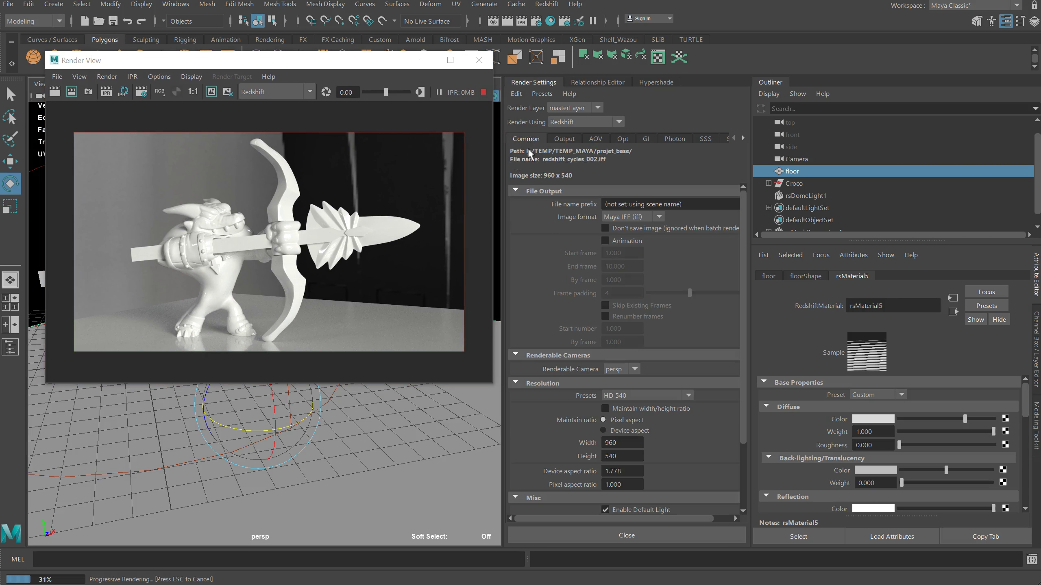
pyautogui.click(633, 396)
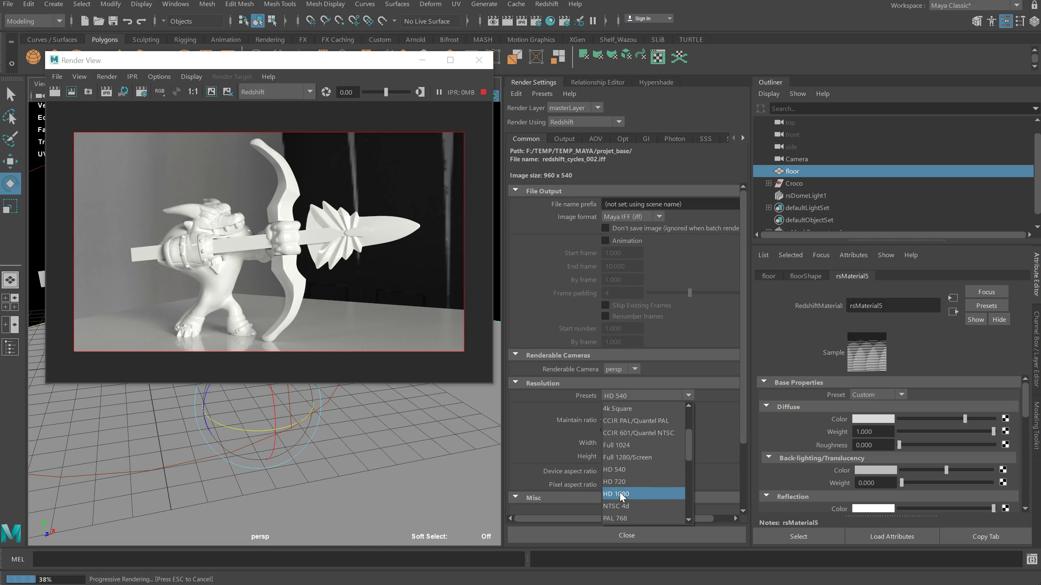
pyautogui.click(620, 495)
# - Stop the running interactive Redshift render and restart it at the new resolution
pyautogui.click(123, 91)
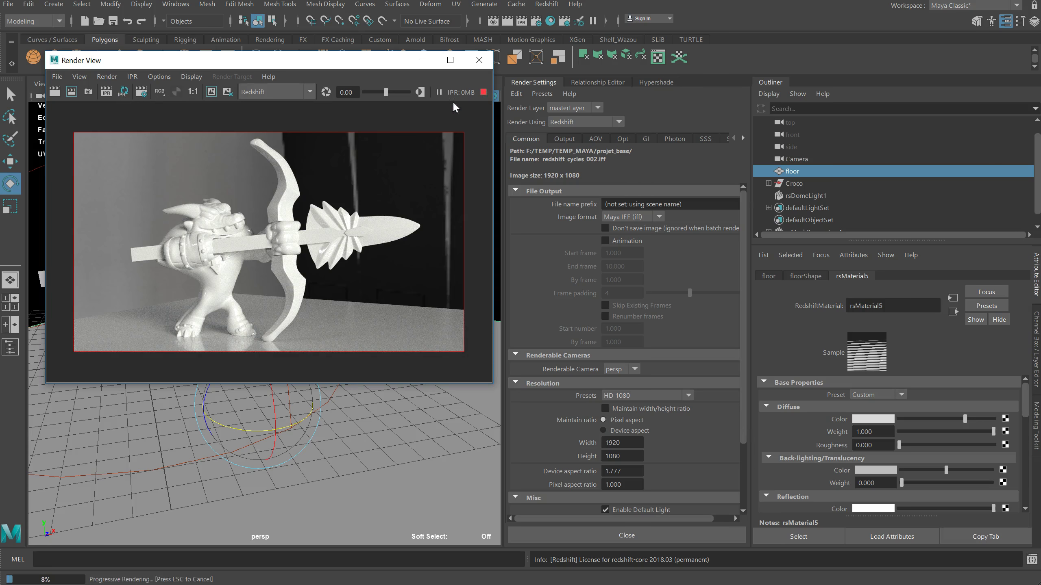
pyautogui.click(483, 92)
pyautogui.click(107, 93)
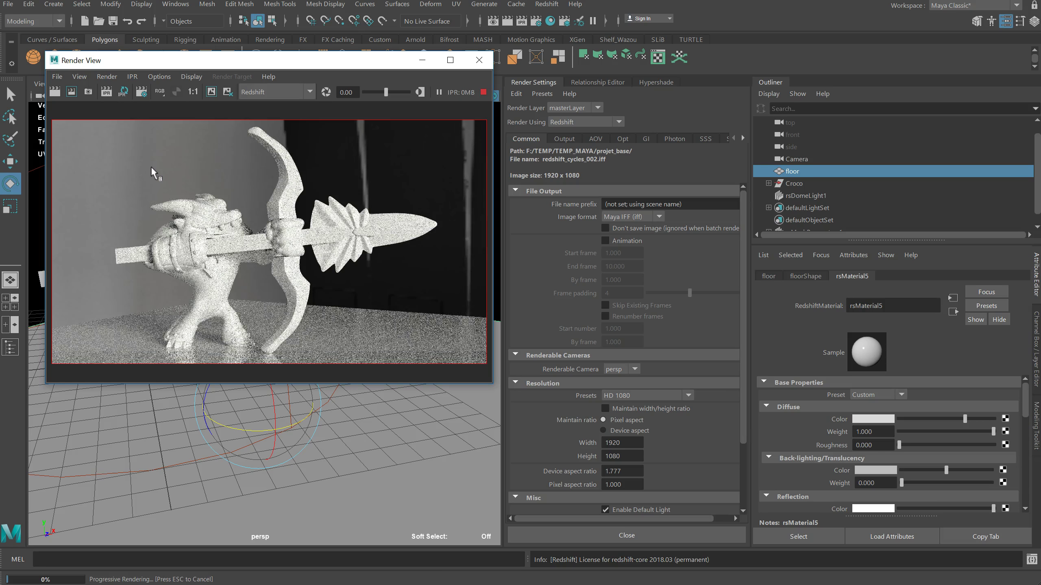
# - Display the render at real size and enlarge the Render View window to fit the whole image
pyautogui.click(193, 92)
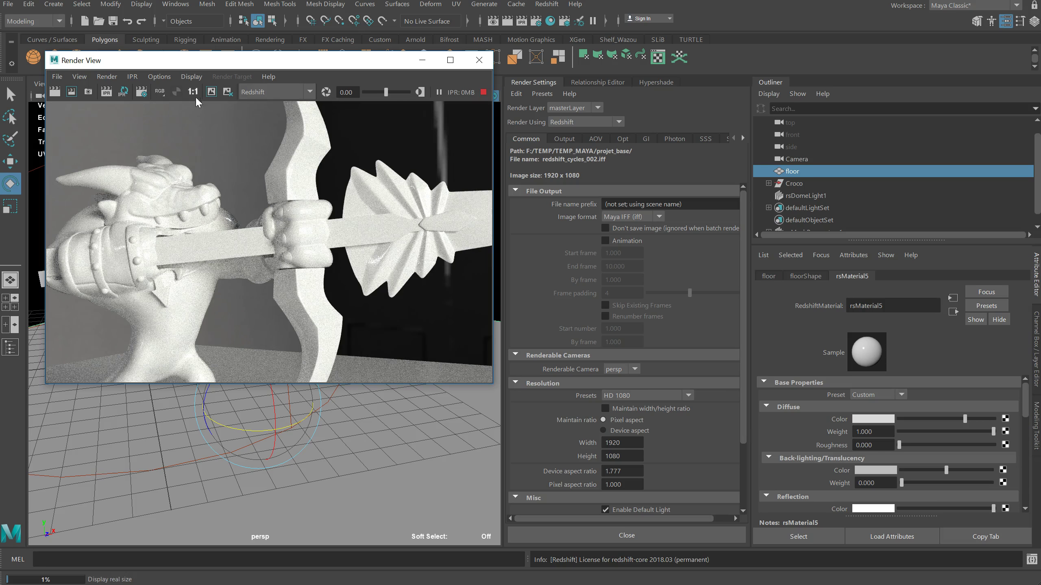
pyautogui.moveTo(491, 387); pyautogui.dragTo(870, 551)
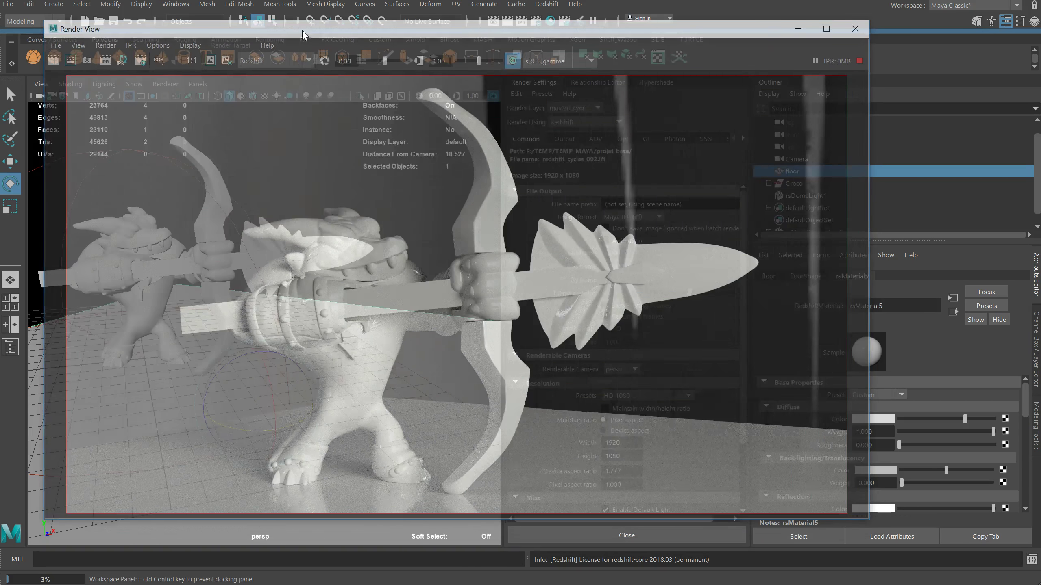
pyautogui.moveTo(304, 61); pyautogui.dragTo(296, 33)
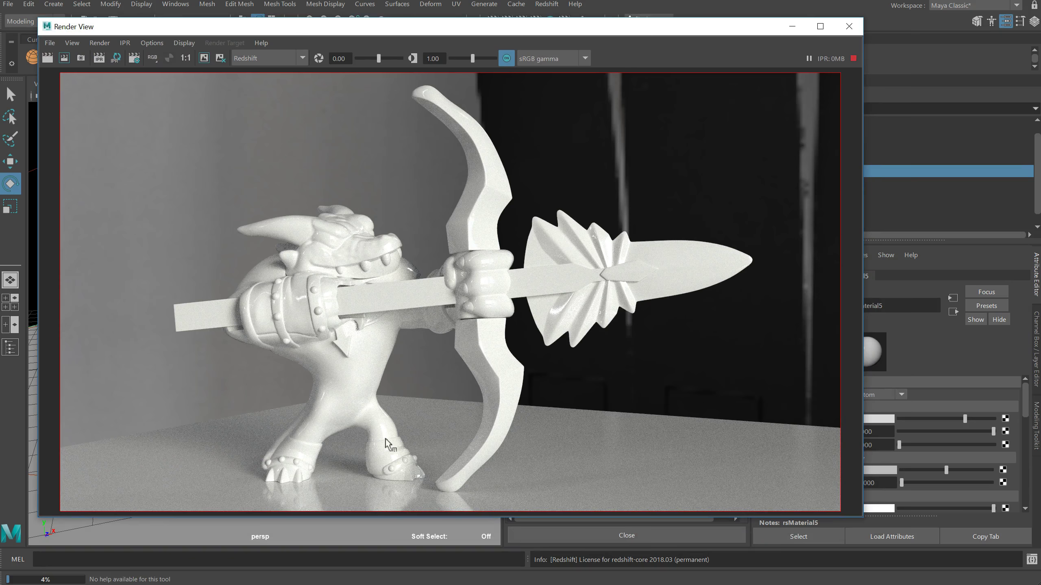
pyautogui.moveTo(862, 519); pyautogui.dragTo(867, 544)
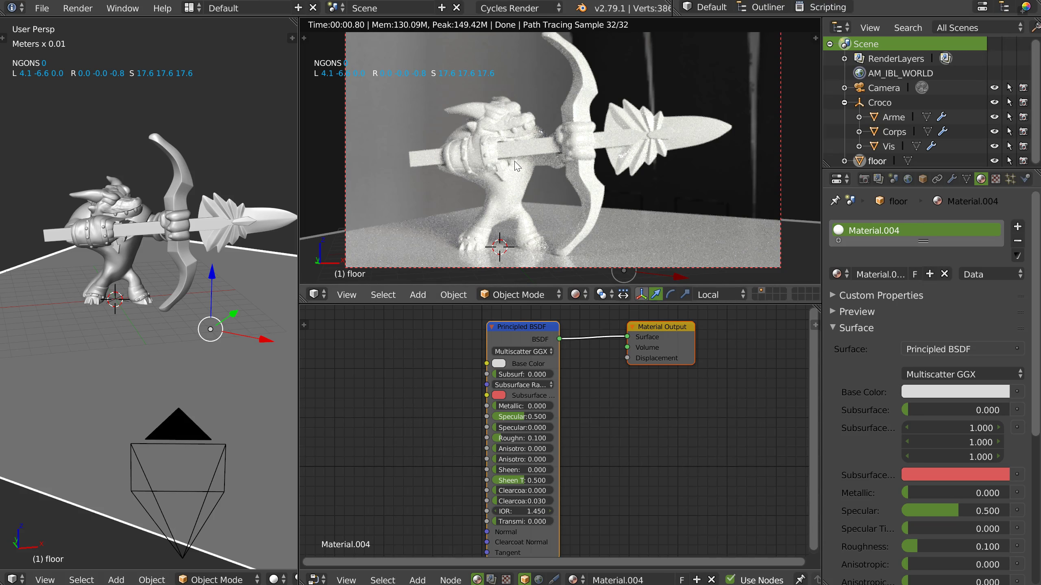
# - Check the camera render full screen and set the Cycles preview samples to 200
pyautogui.hotkey('ctrl', 'Up')
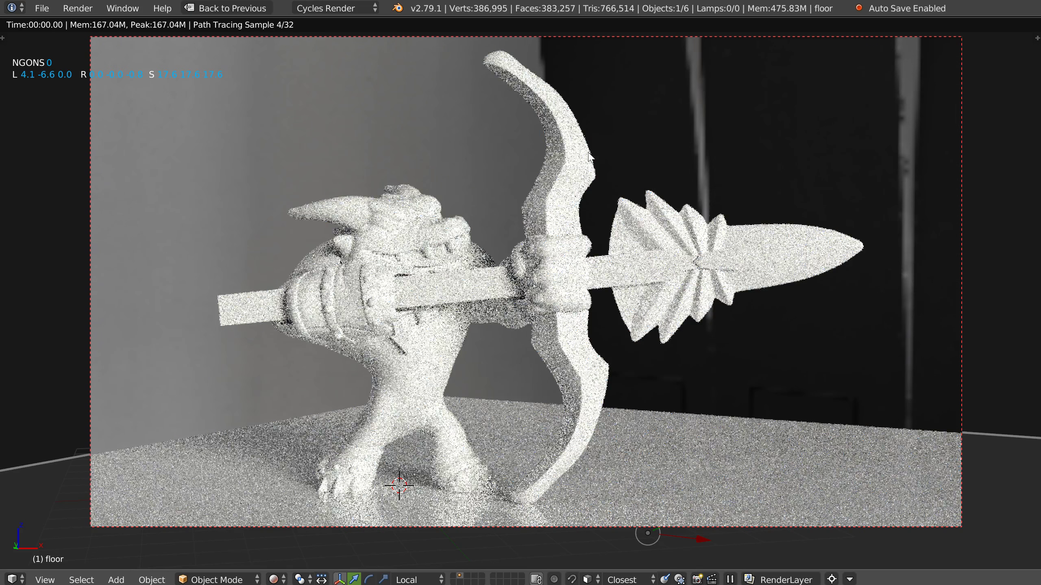
pyautogui.hotkey('ctrl', 'Up')
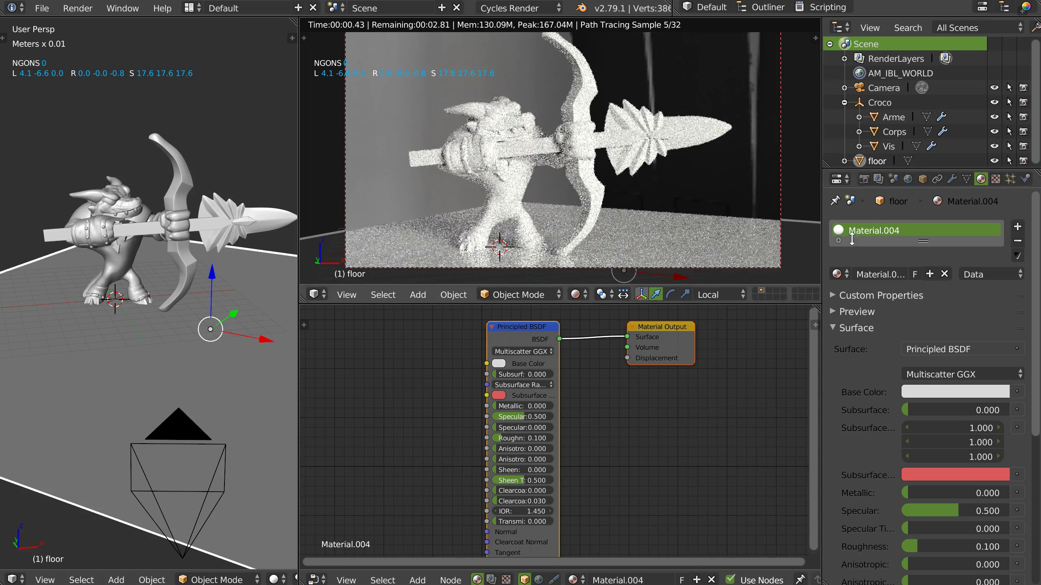
pyautogui.click(865, 180)
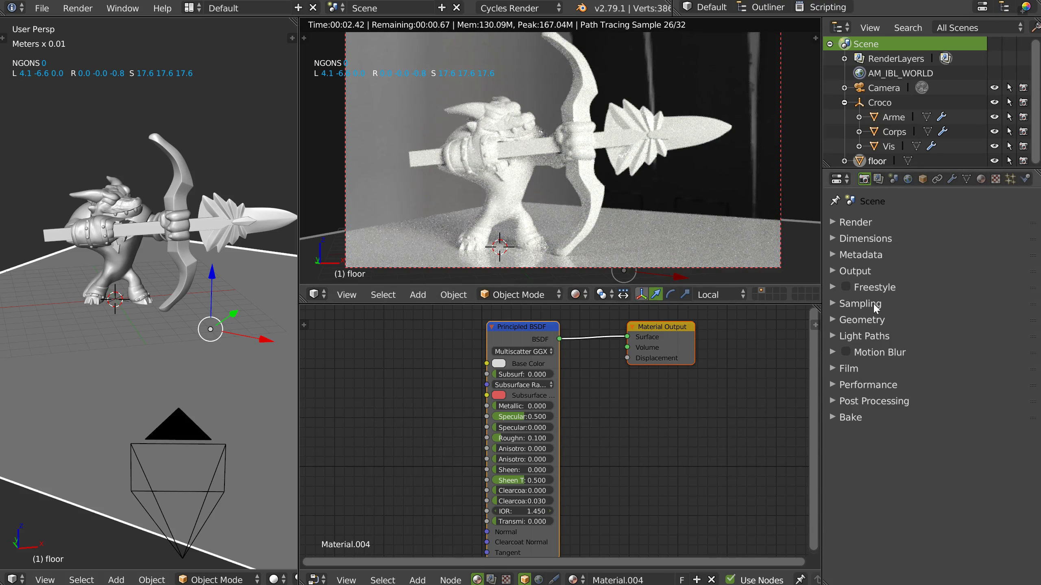
pyautogui.click(852, 222)
pyautogui.click(851, 318)
pyautogui.click(830, 324)
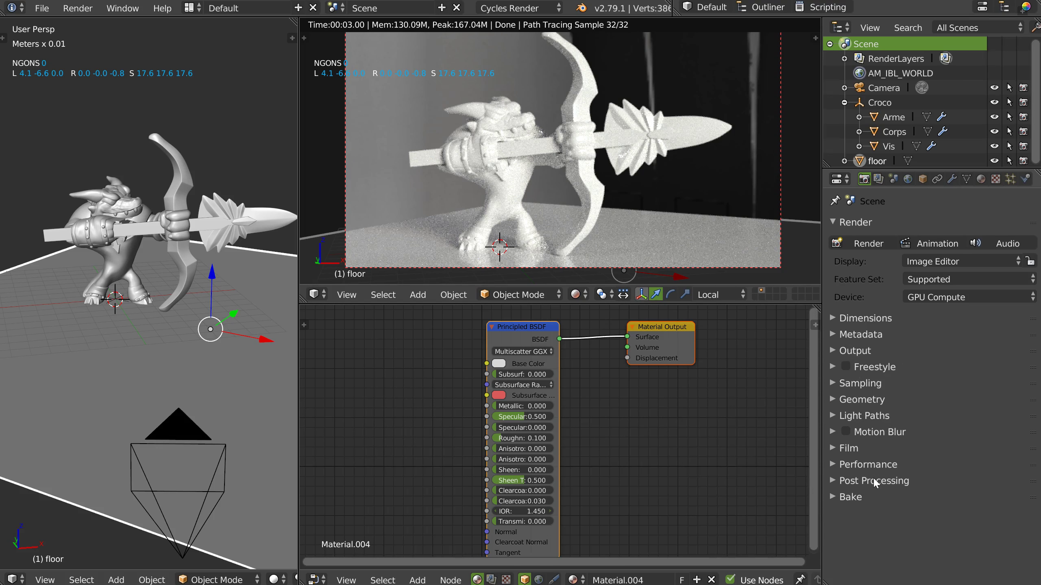
pyautogui.click(871, 385)
pyautogui.click(973, 469)
pyautogui.write('200')
pyautogui.press('Return')
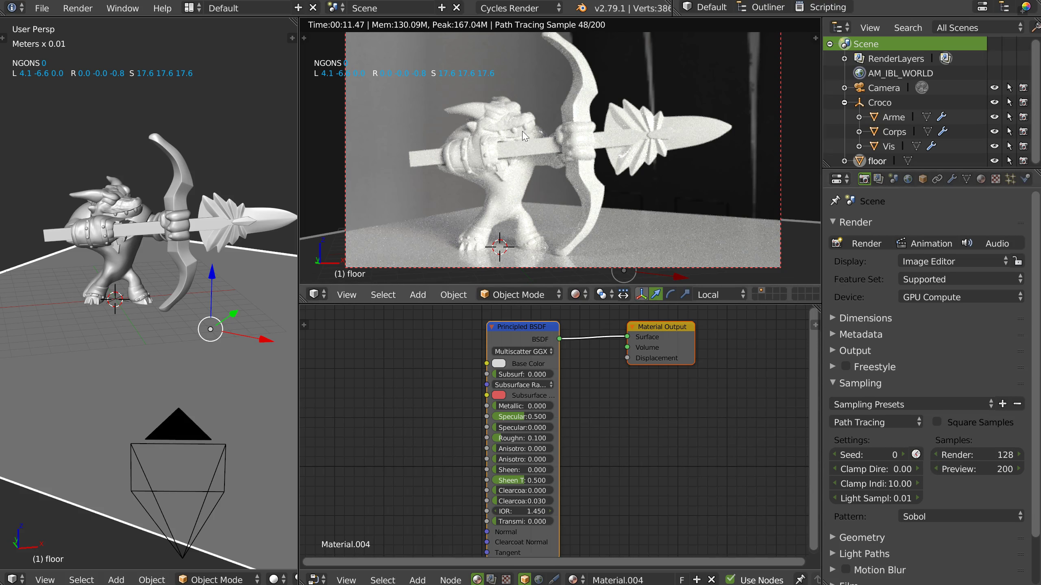
pyautogui.hotkey('shift', 'space')
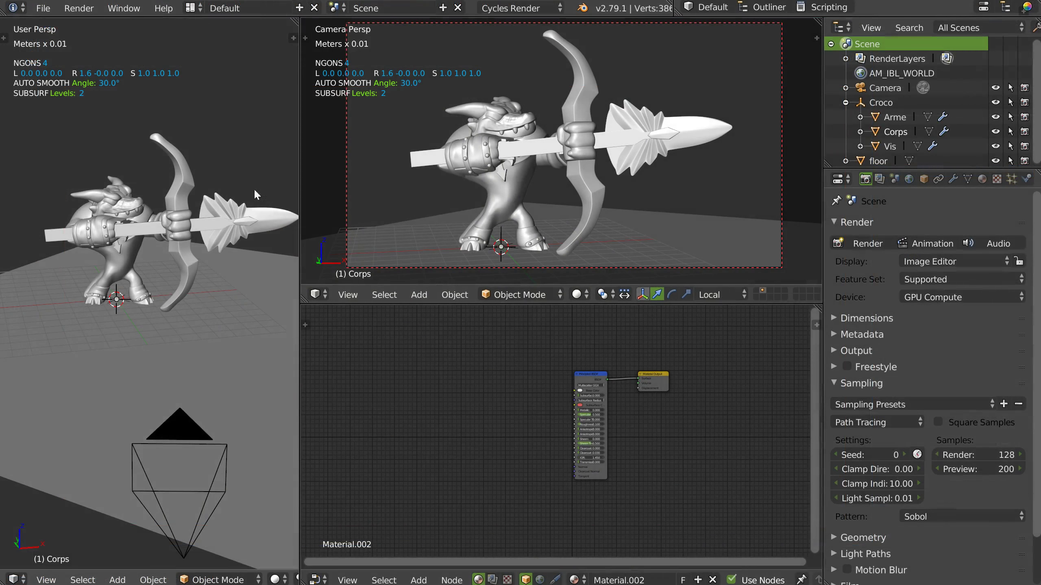
# - Add the crocodile colour map and CROCODILE_V1_30_04_2015_NM_001.tif as image textures to the body's material
pyautogui.rightClick(494, 112)
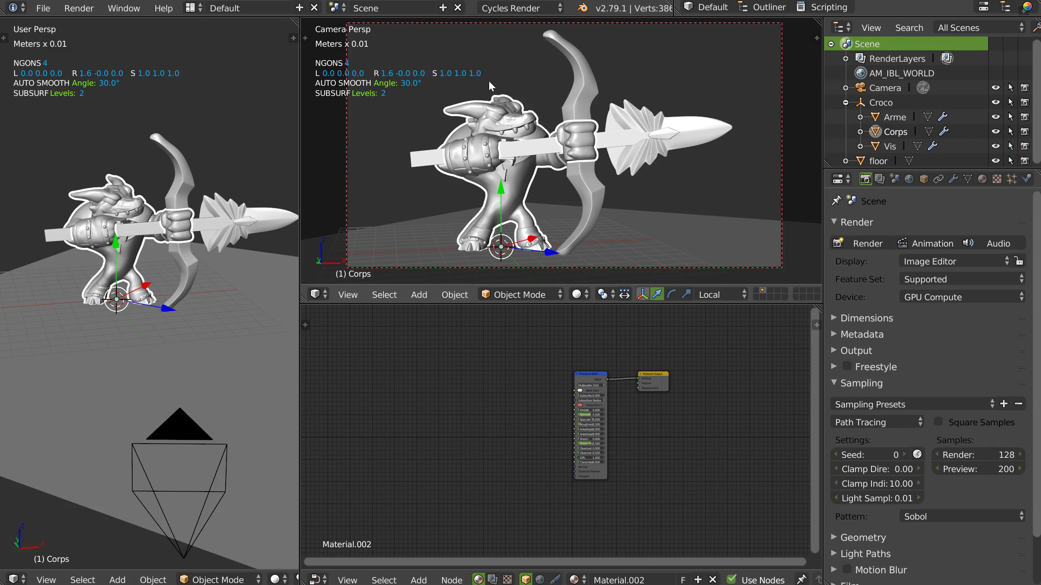
pyautogui.scroll(2, 487, 415)
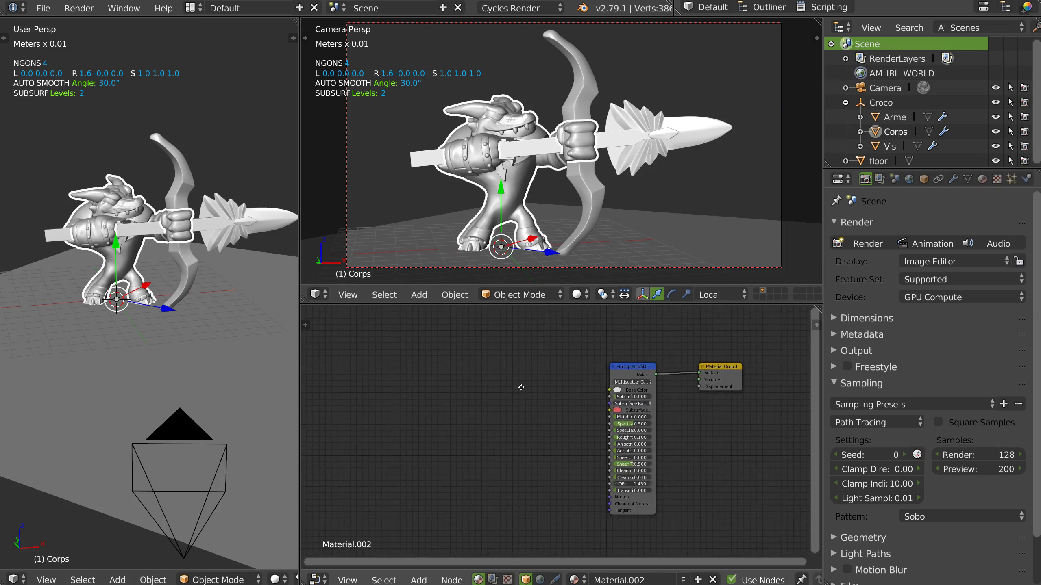
pyautogui.hotkey('shift', 'a')
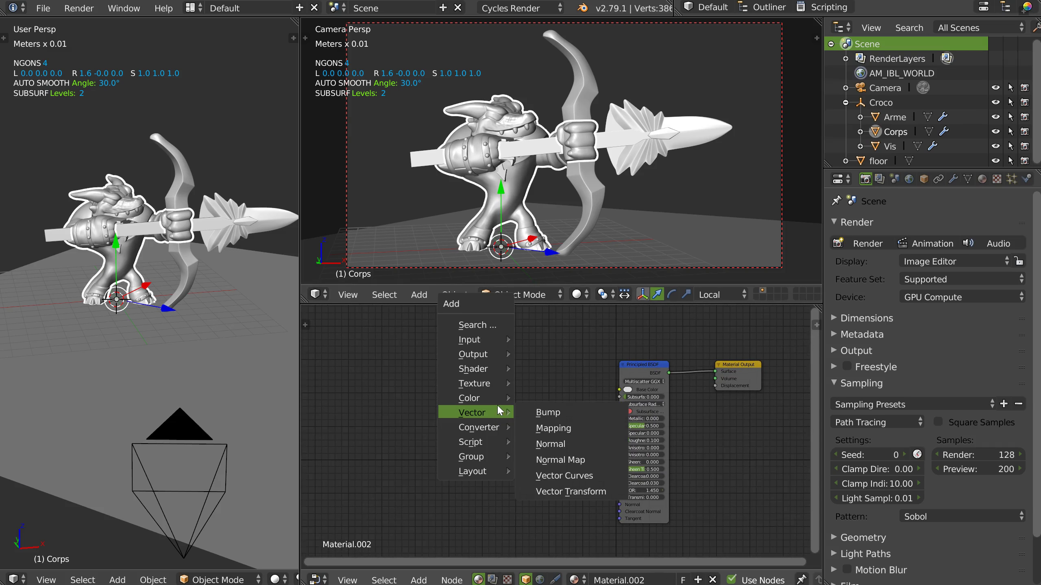
pyautogui.moveTo(473, 383)
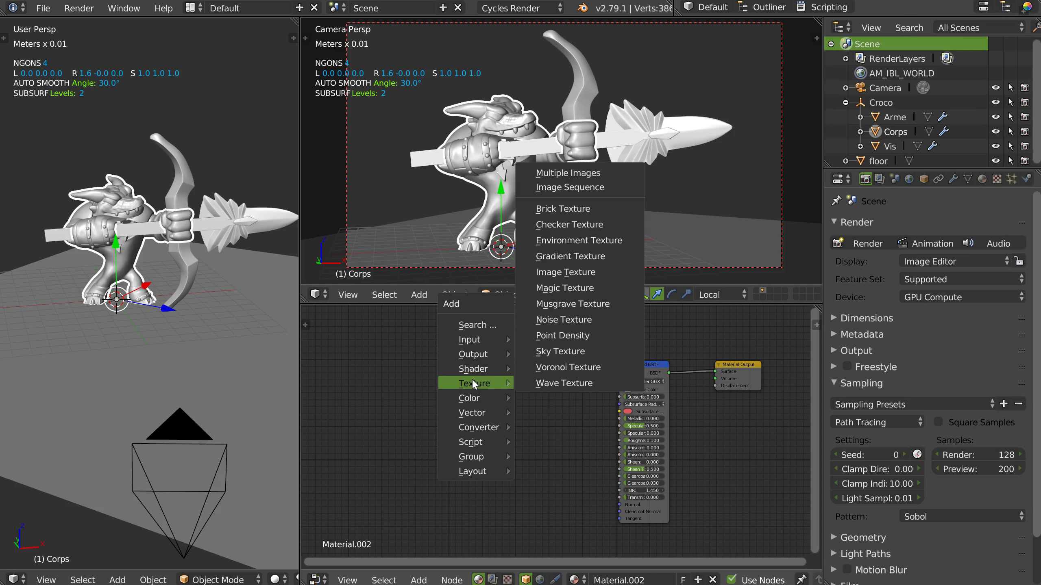
pyautogui.click(568, 175)
pyautogui.click(455, 145)
pyautogui.keyDown('shift'); pyautogui.click(870, 141); pyautogui.keyUp('shift')
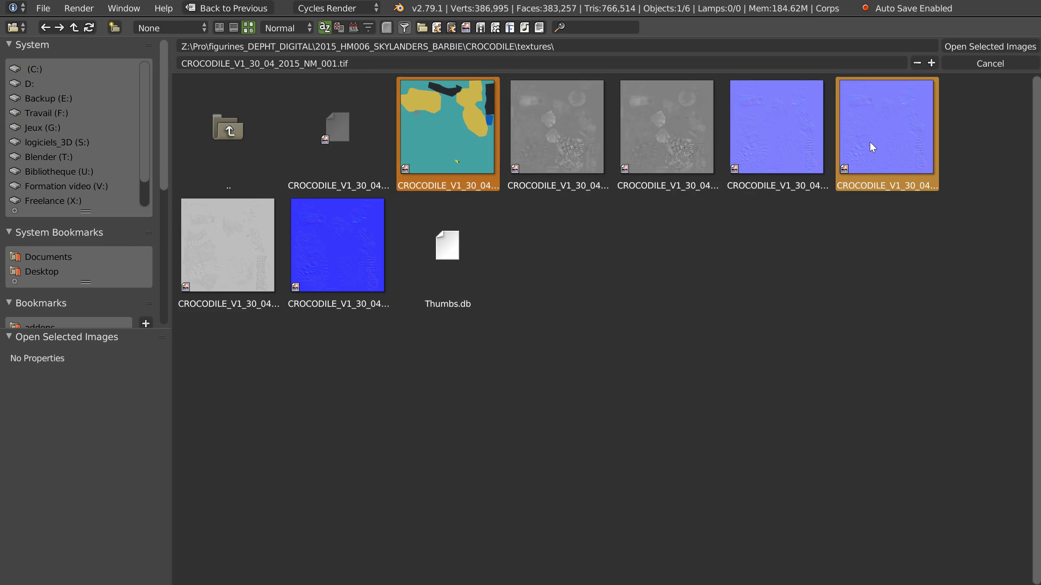
pyautogui.click(980, 42)
# - Arrange the two image texture nodes one above the other, beside the Principled BSDF node
pyautogui.click(527, 400)
pyautogui.moveTo(529, 396); pyautogui.dragTo(473, 334)
pyautogui.click(536, 416)
pyautogui.moveTo(537, 417); pyautogui.dragTo(462, 453)
pyautogui.click(516, 415)
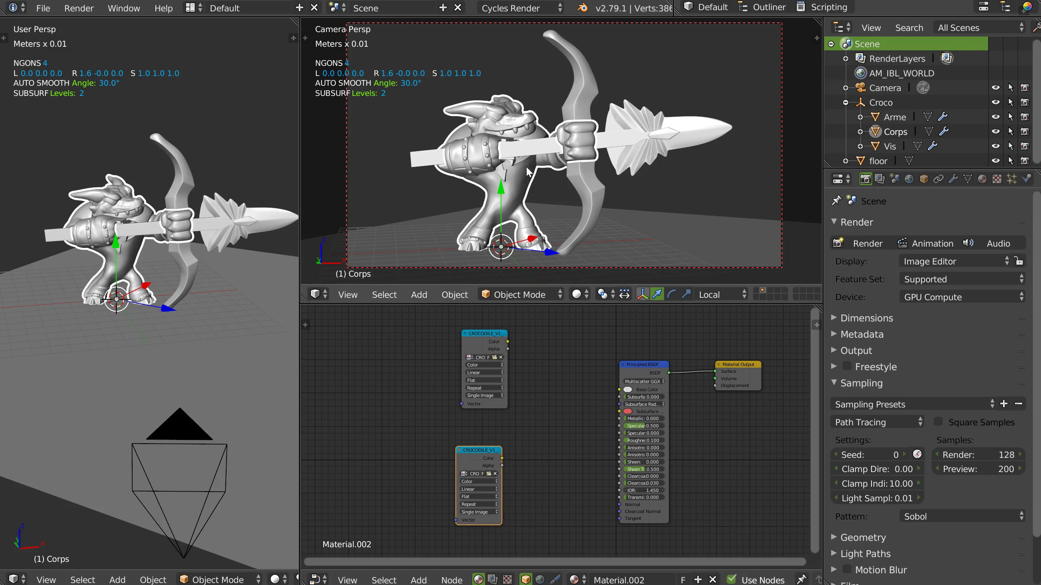
# - Switch the camera view to rendered shading and preview the colour and normal textures on the body in turn
pyautogui.press('z')
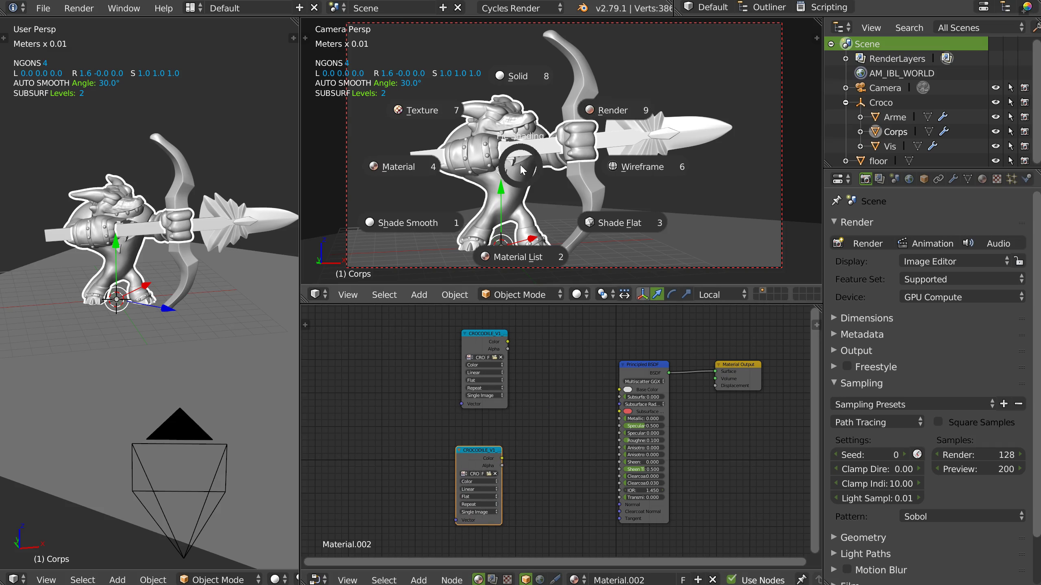
pyautogui.click(610, 110)
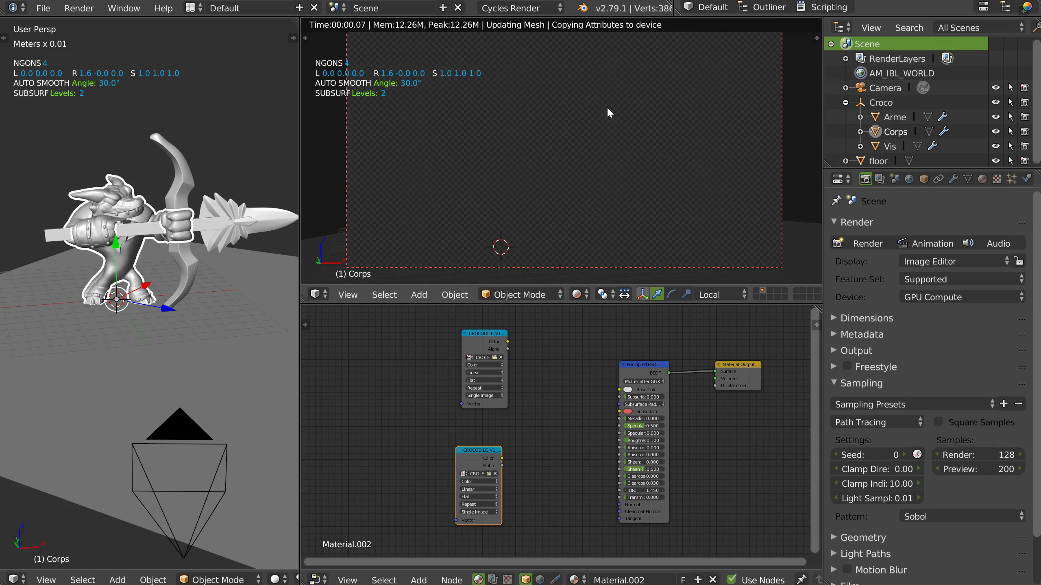
pyautogui.keyDown('ctrl'); pyautogui.keyDown('shift'); pyautogui.click(475, 348); pyautogui.keyUp('shift'); pyautogui.keyUp('ctrl')
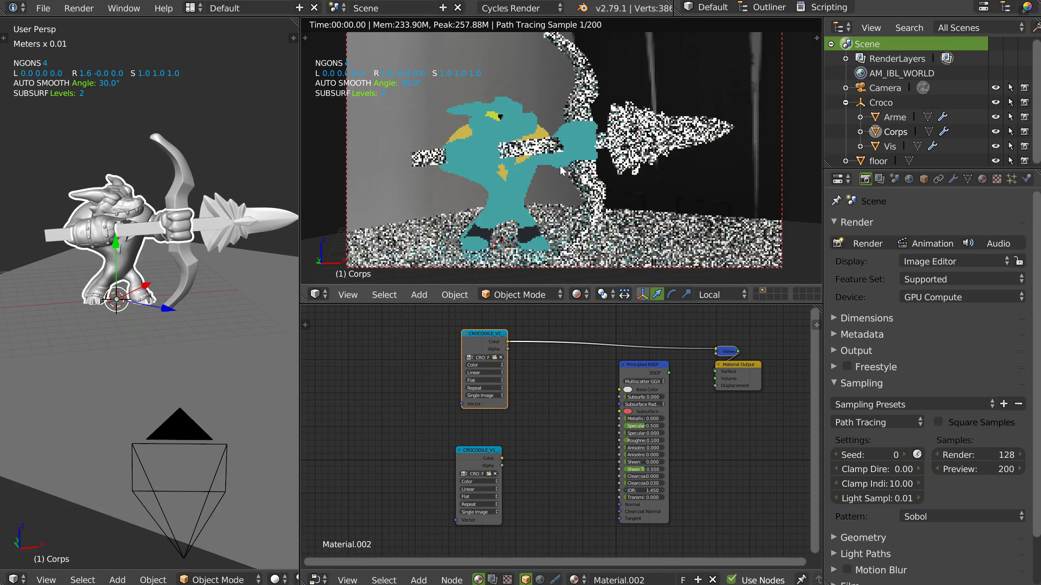
pyautogui.keyDown('ctrl'); pyautogui.keyDown('shift'); pyautogui.click(471, 451); pyautogui.keyUp('shift'); pyautogui.keyUp('ctrl')
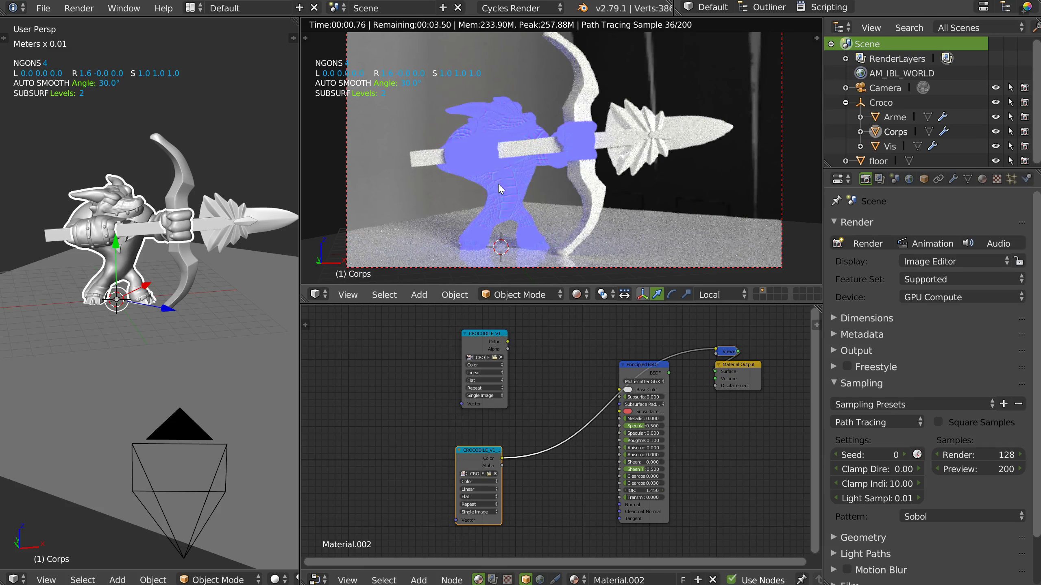
# - Connect the colour texture to the Principled BSDF's Base Color and send the shader to the material output again
pyautogui.moveTo(507, 342); pyautogui.dragTo(619, 389)
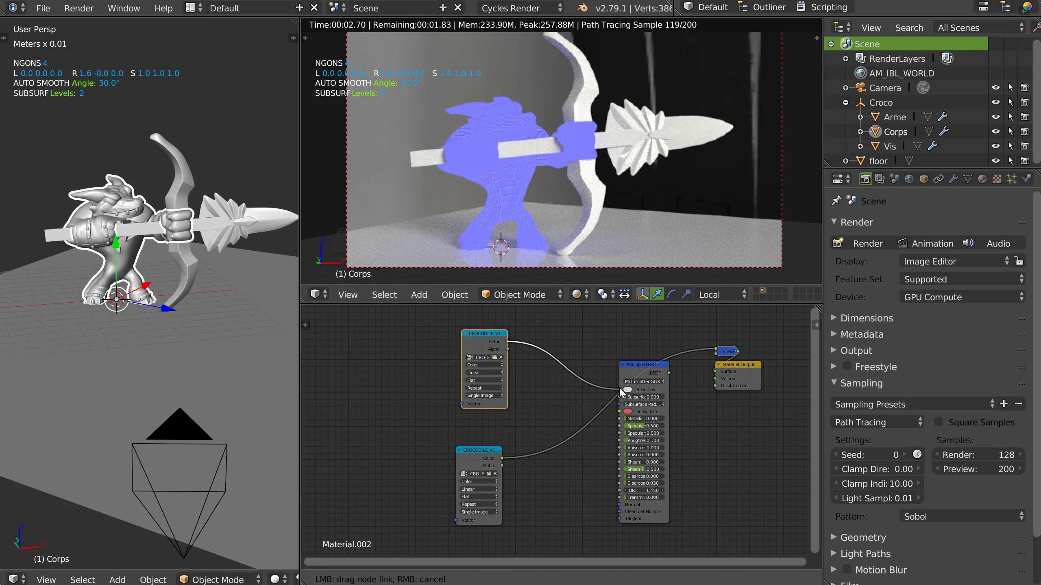
pyautogui.keyDown('ctrl'); pyautogui.keyDown('shift'); pyautogui.click(636, 364); pyautogui.keyUp('shift'); pyautogui.keyUp('ctrl')
# - Feed the normal texture through a Normal Map node into the shader's Normal input and set the texture to Non-Color Data
pyautogui.moveTo(487, 448)
pyautogui.mouseDown()
pyautogui.moveTo(471, 457)
pyautogui.moveTo(496, 452)
pyautogui.mouseUp()
pyautogui.hotkey('shift', 'a')
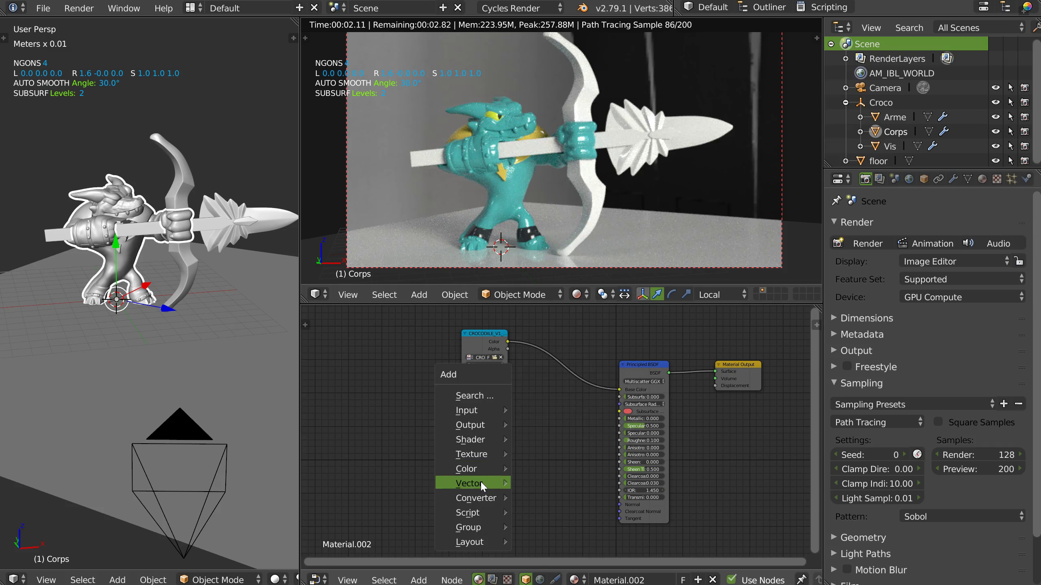
pyautogui.moveTo(479, 482)
pyautogui.click(558, 451)
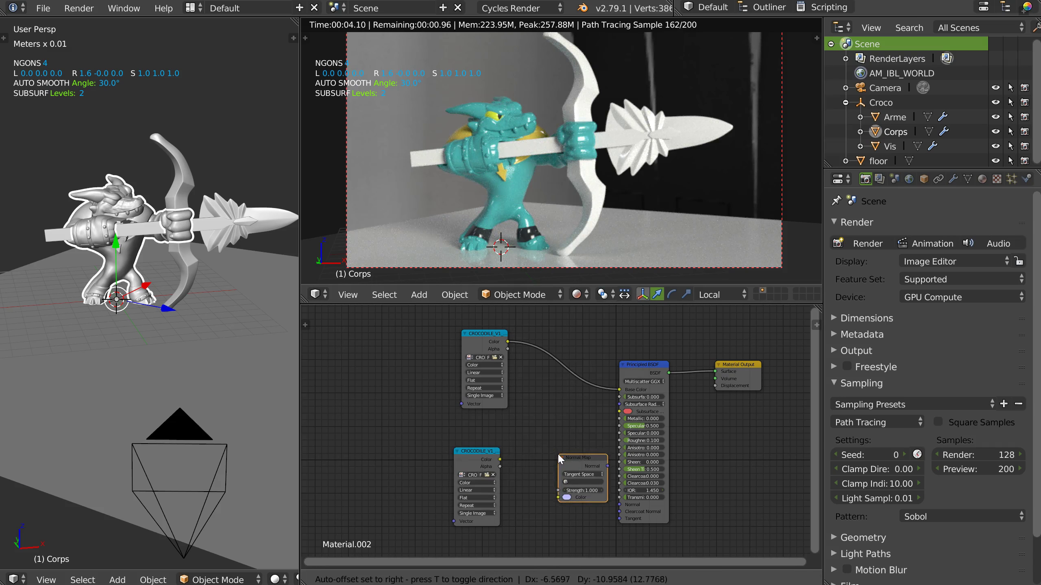
pyautogui.click(526, 459)
pyautogui.moveTo(500, 460); pyautogui.dragTo(527, 503)
pyautogui.moveTo(577, 471); pyautogui.dragTo(626, 507)
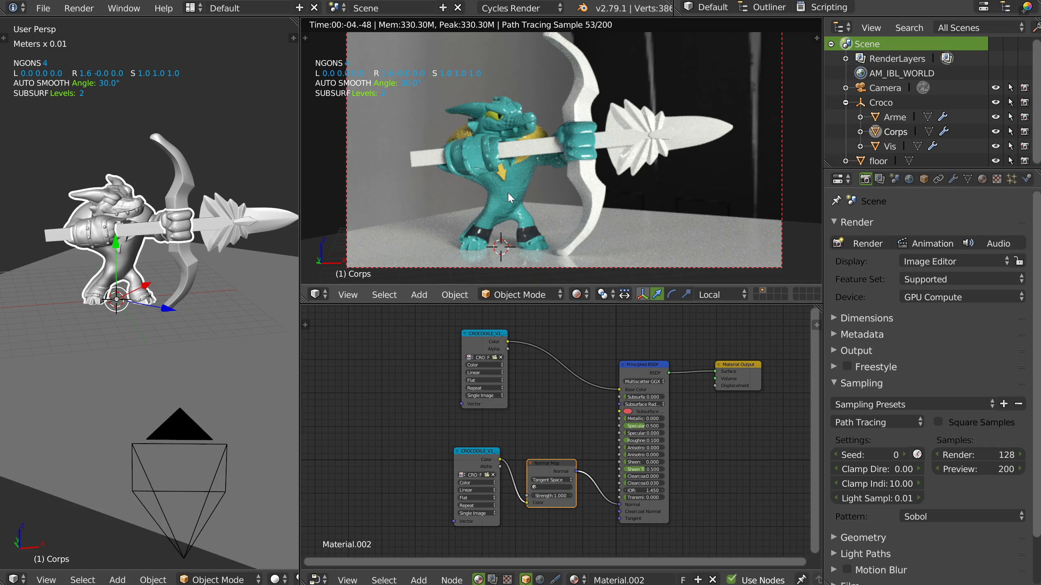
pyautogui.click(467, 482)
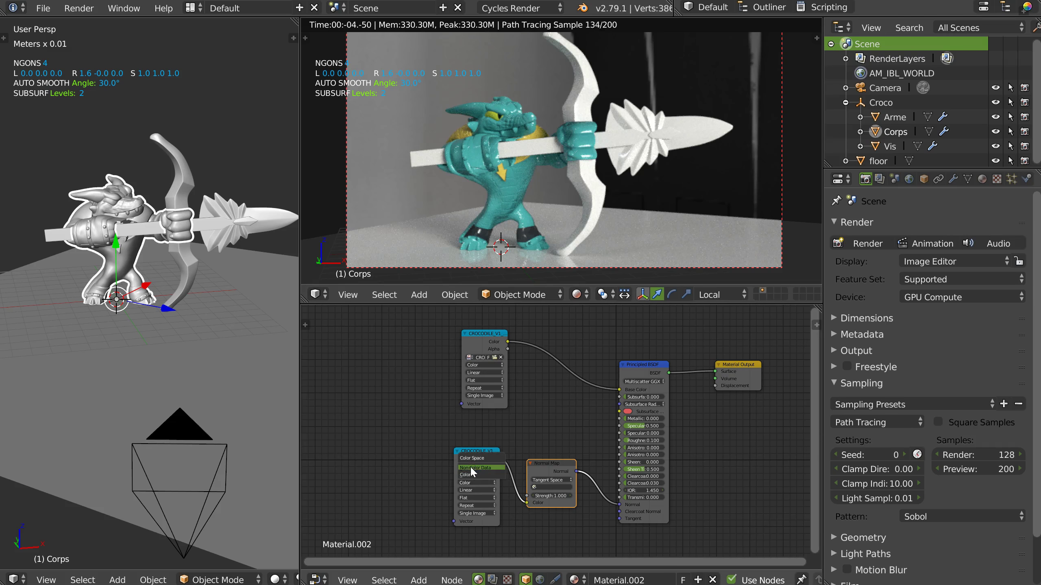
pyautogui.click(470, 467)
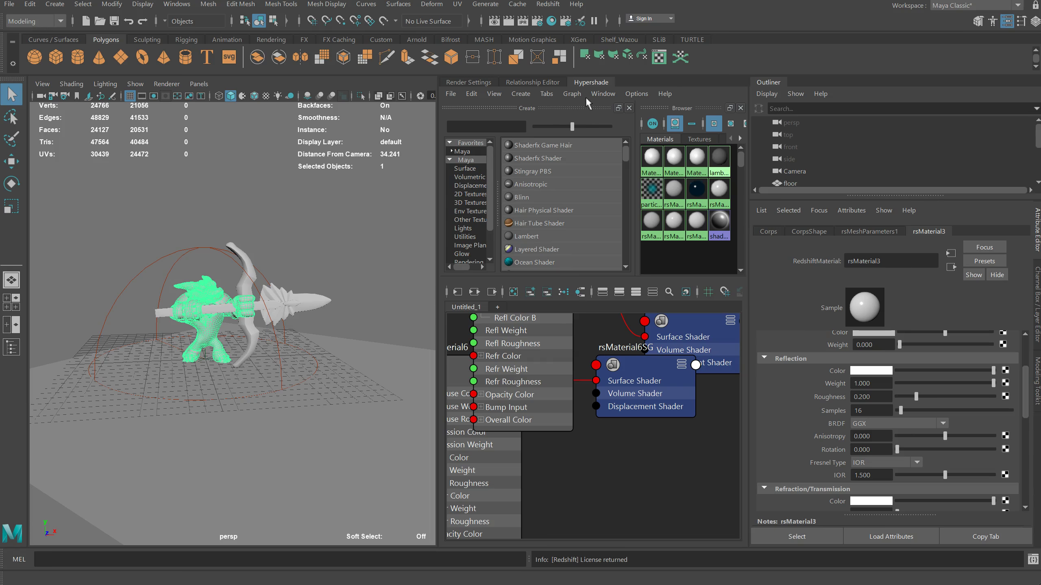
# - Switch to Maya, graph the crocodile body's material in the Hypershade and select rsMaterial3
pyautogui.click(572, 93)
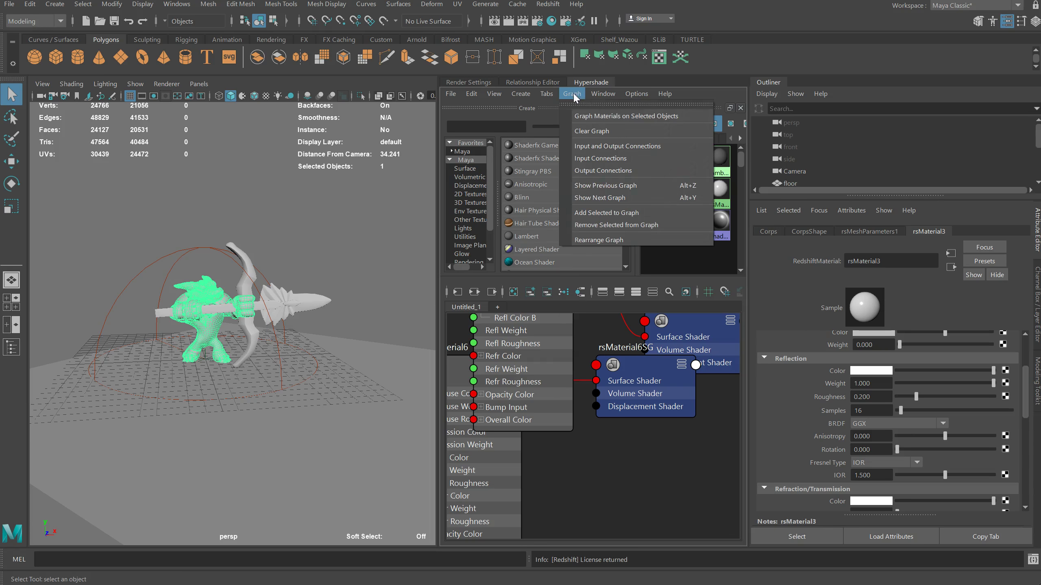
pyautogui.click(610, 118)
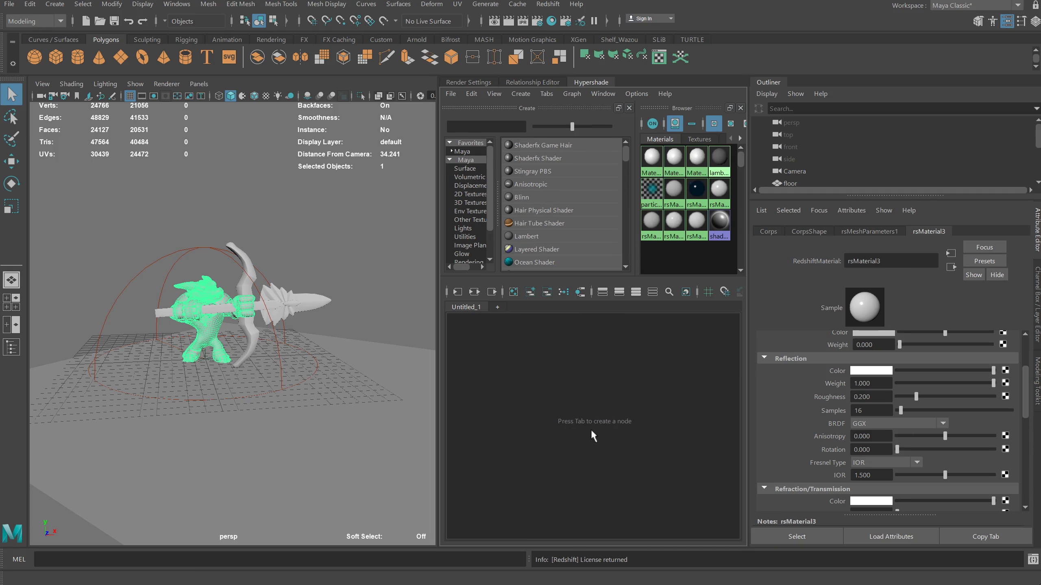
pyautogui.press('3')
pyautogui.keyDown('alt'); pyautogui.moveTo(573, 404); pyautogui.dragTo(606, 395, button='middle'); pyautogui.keyUp('alt')
pyautogui.keyDown('alt'); pyautogui.moveTo(658, 368); pyautogui.dragTo(753, 369, button='middle'); pyautogui.keyUp('alt')
pyautogui.click(635, 367)
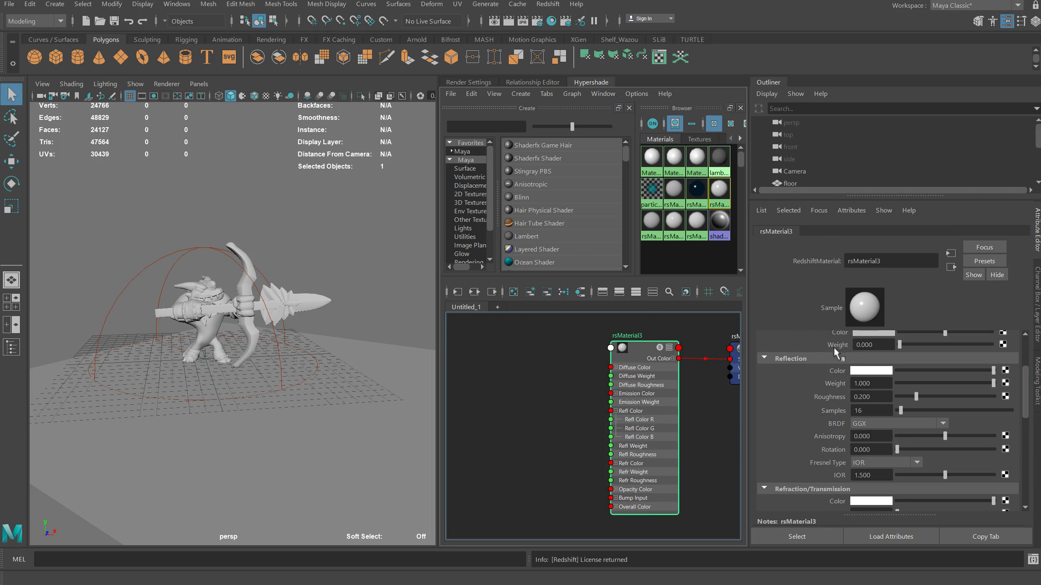
# - Assign a file texture with CROCODILE_V1_30_04_2015_COLOR_001.jpg to the diffuse colour of rsMaterial3
pyautogui.moveTo(1026, 397); pyautogui.dragTo(1030, 353)
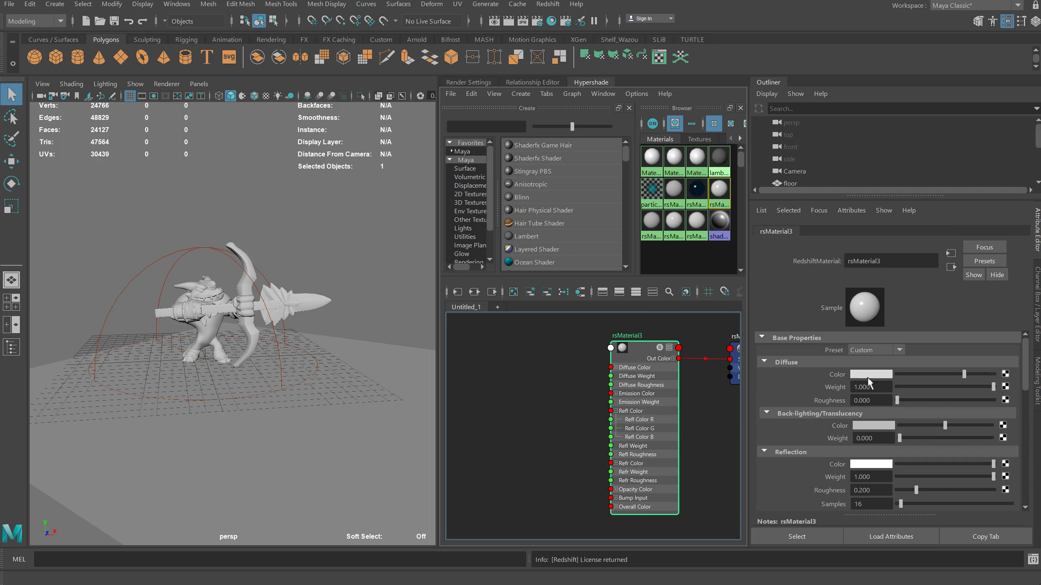
pyautogui.click(1006, 376)
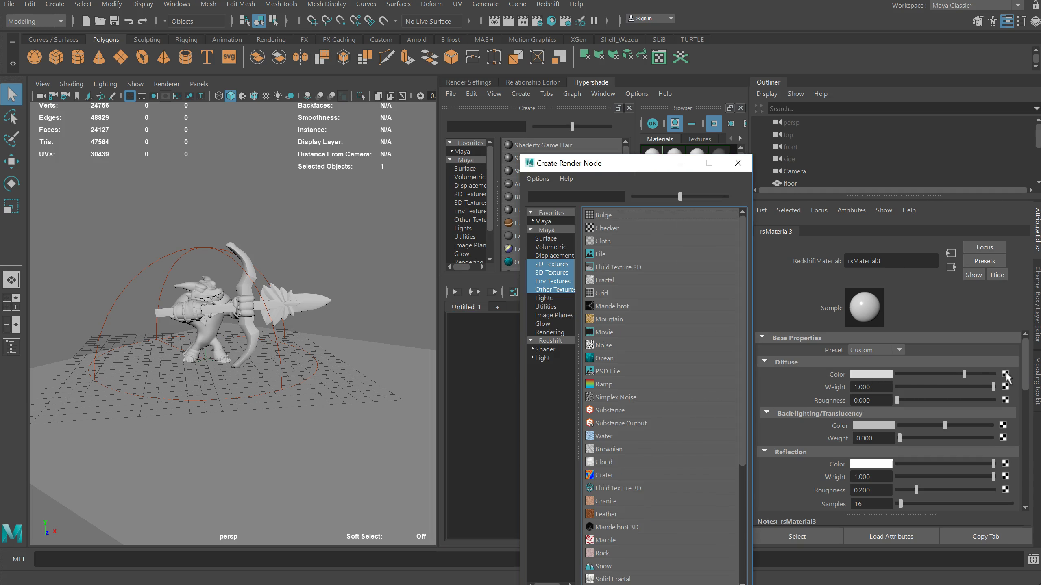
pyautogui.click(617, 261)
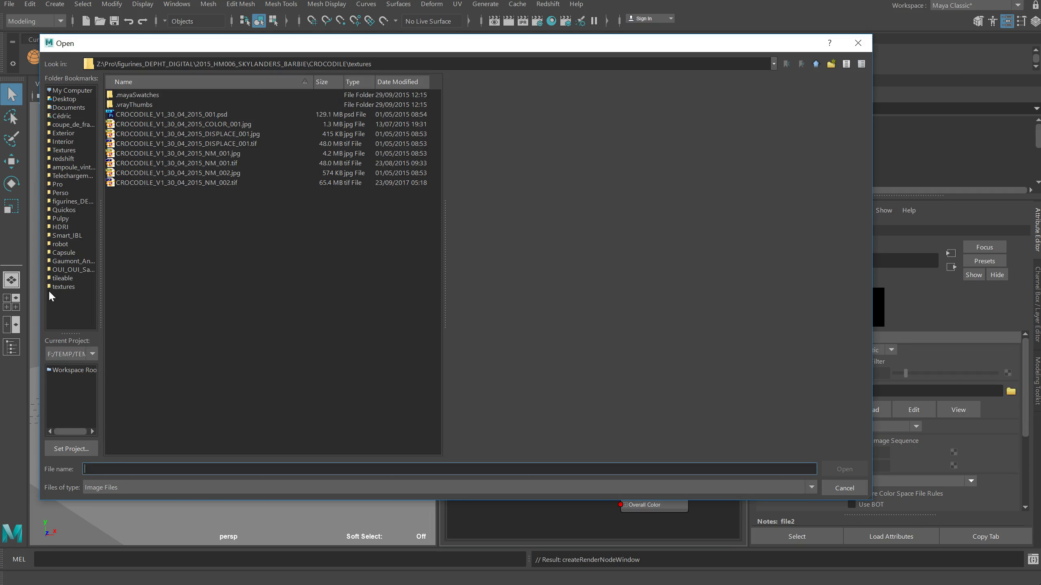
pyautogui.click(65, 288)
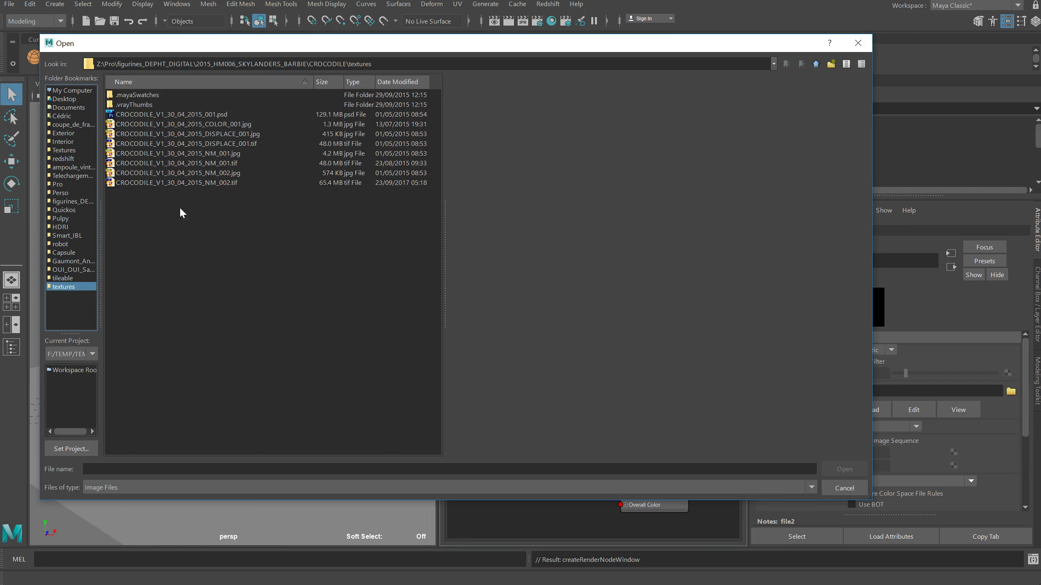
pyautogui.click(206, 115)
pyautogui.click(227, 124)
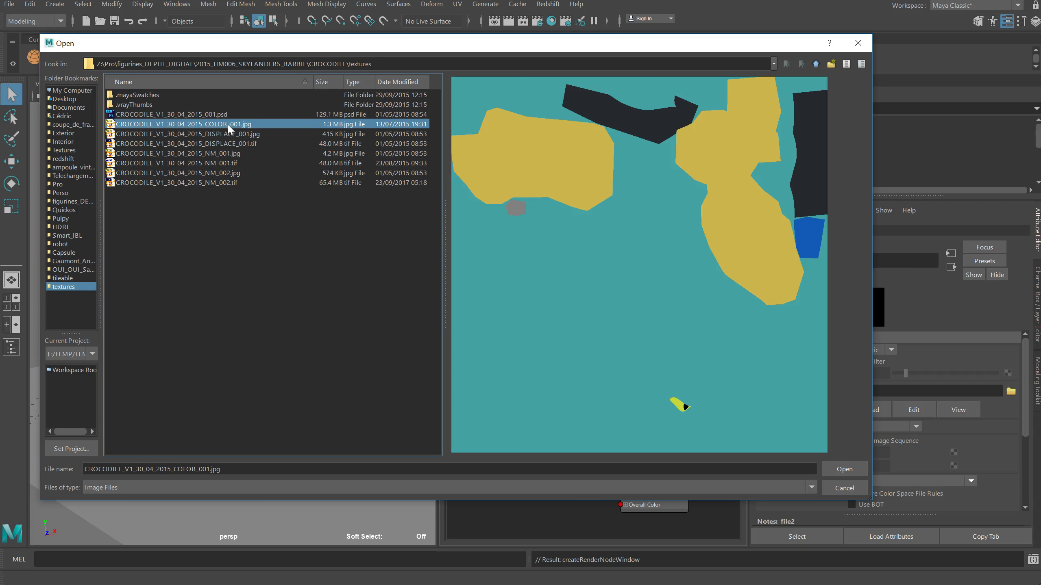
pyautogui.click(845, 469)
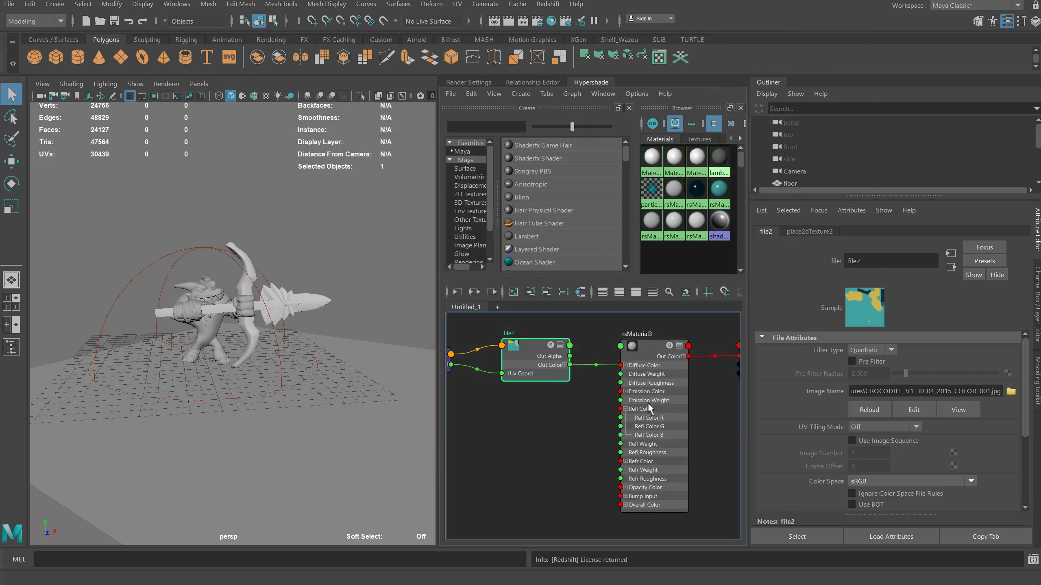
# - Create a RedshiftNormalMap node in the Bumpmap Shader slot of the crocodile material's shading group, rsMaterial3SG
pyautogui.click(631, 371)
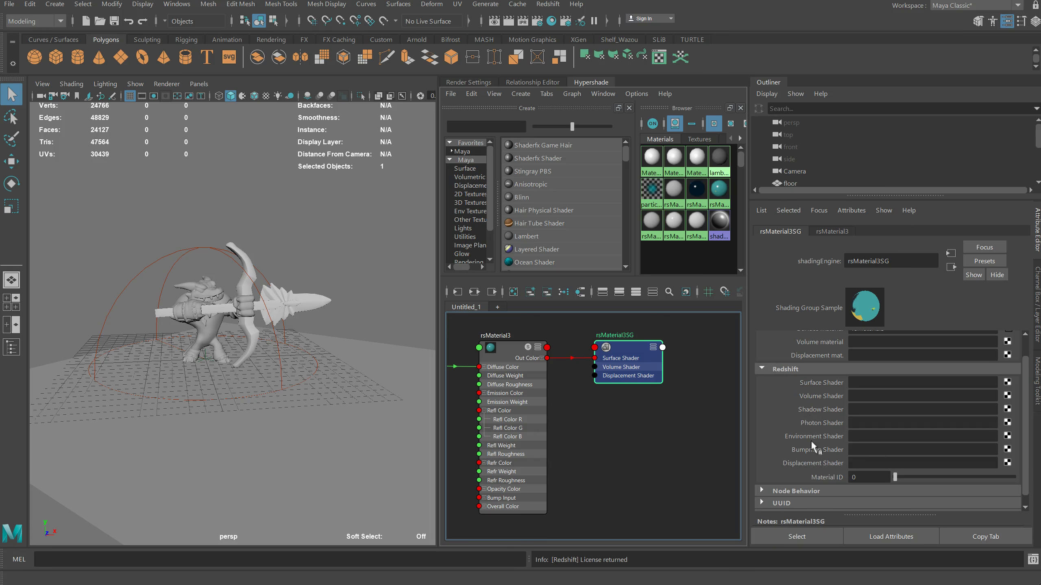
pyautogui.click(1007, 450)
pyautogui.click(544, 349)
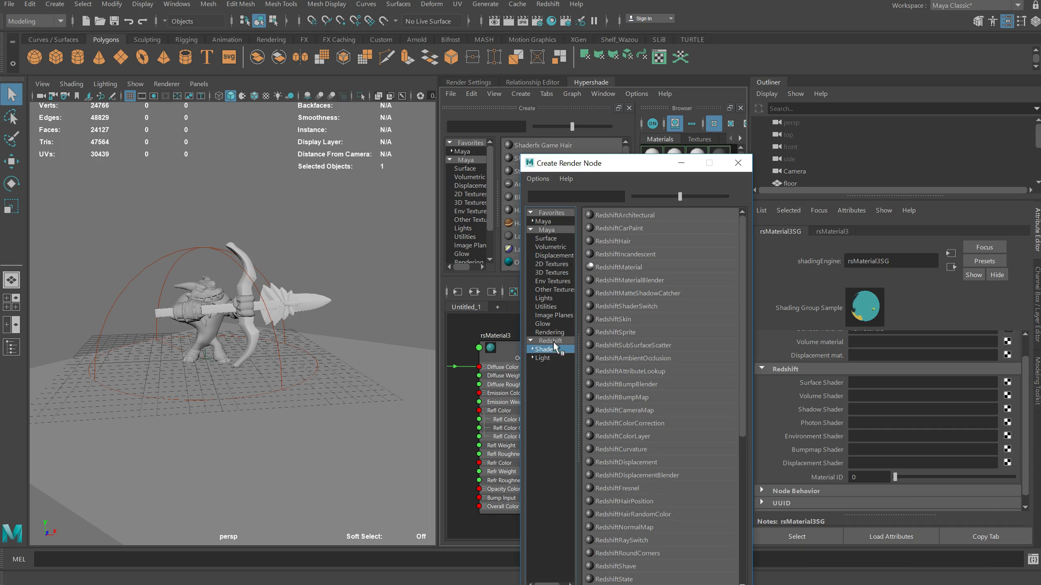
pyautogui.click(559, 197)
pyautogui.write('b')
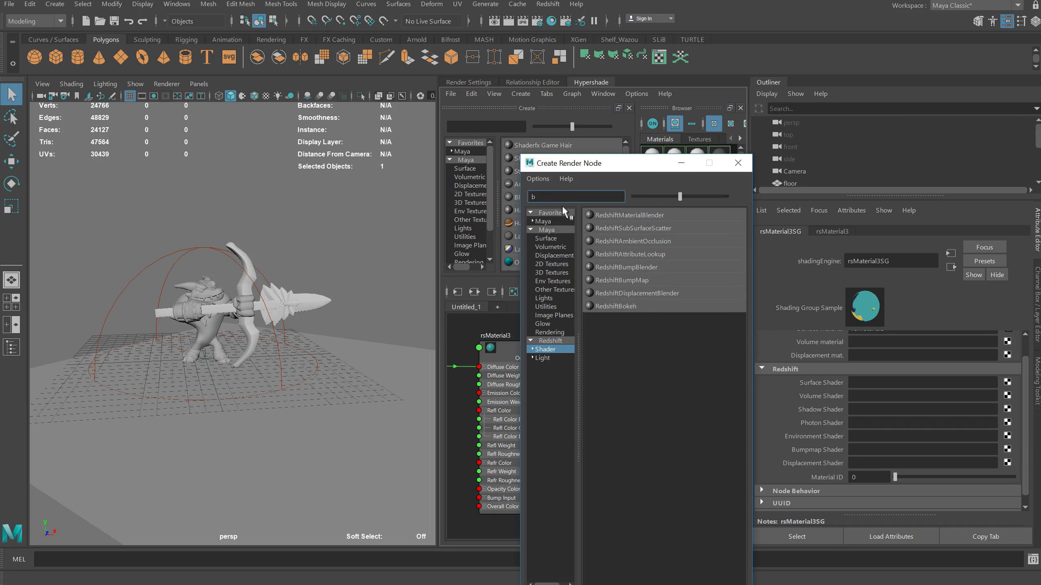
pyautogui.press('BackSpace')
pyautogui.write('no')
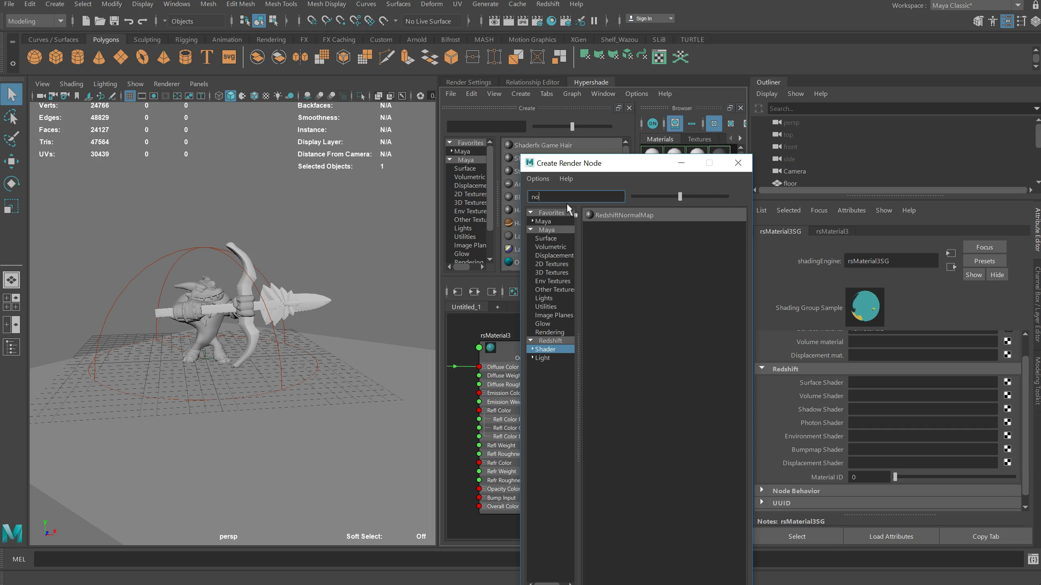
pyautogui.click(628, 216)
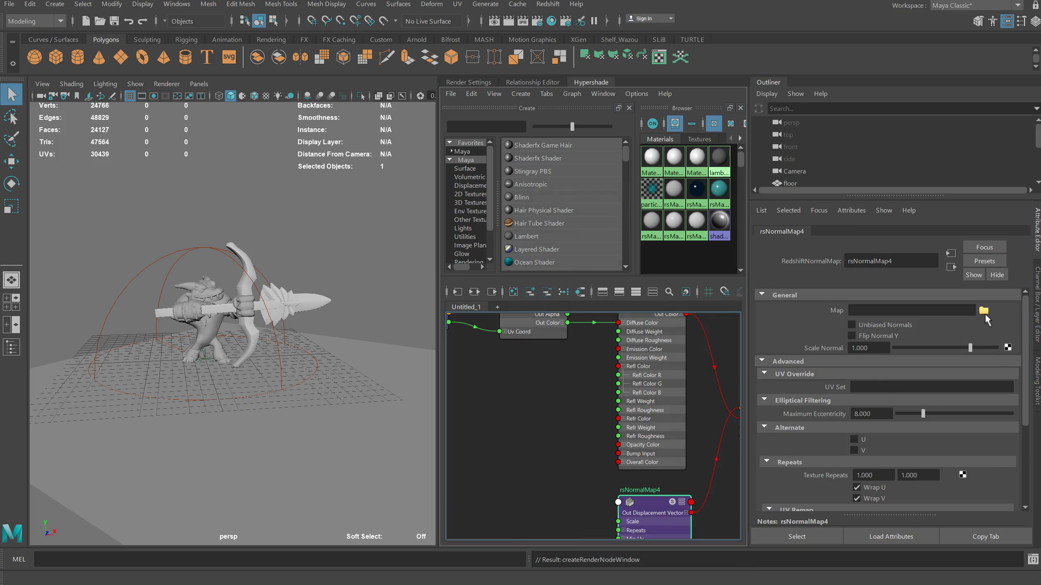
# - Load CROCODILE_V1_30_04_2015_NM_001.tif from the textures folder as the map of the Redshift normal map node
pyautogui.click(984, 311)
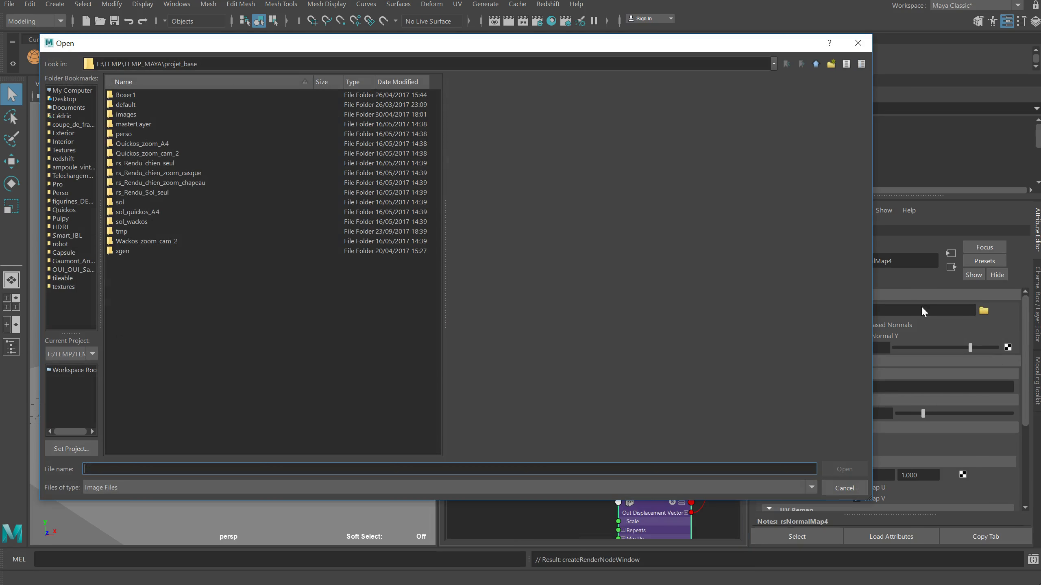
pyautogui.click(61, 286)
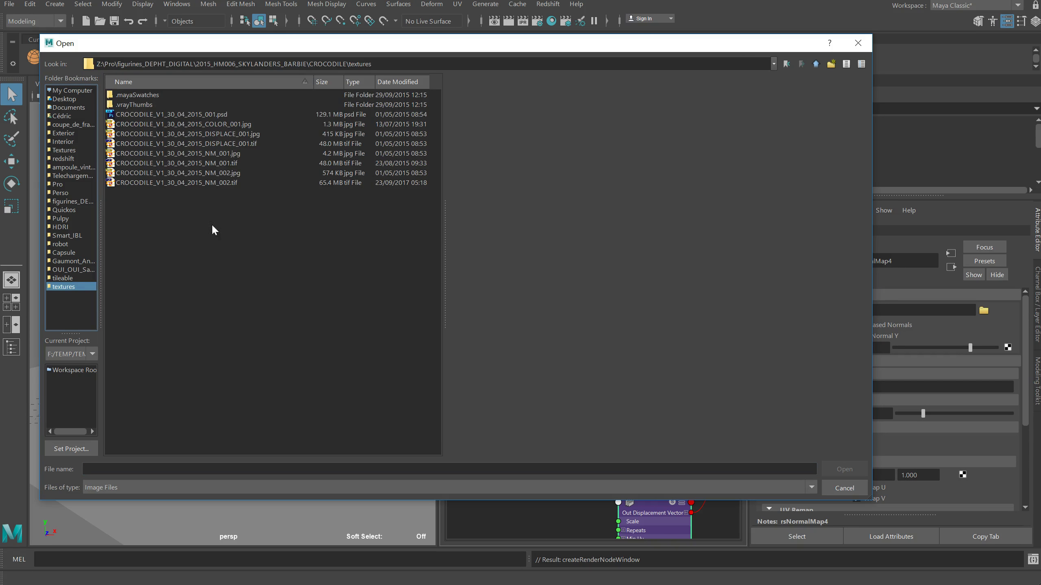
pyautogui.click(203, 163)
pyautogui.click(844, 470)
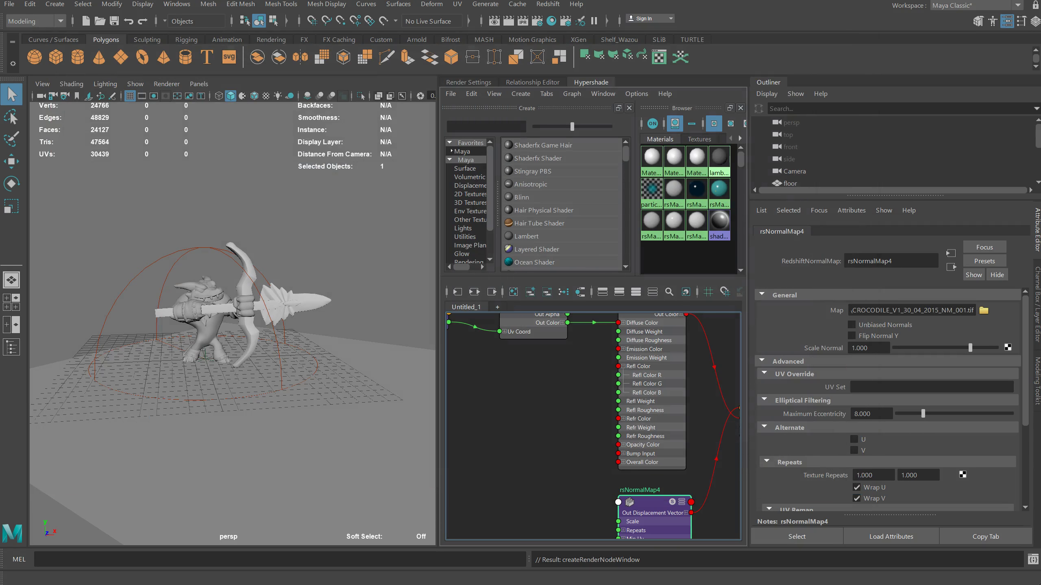
# - Start a Redshift IPR render from Camera to check the crocodile's colour and normal textures
pyautogui.moveTo(866, 105); pyautogui.dragTo(224, 109)
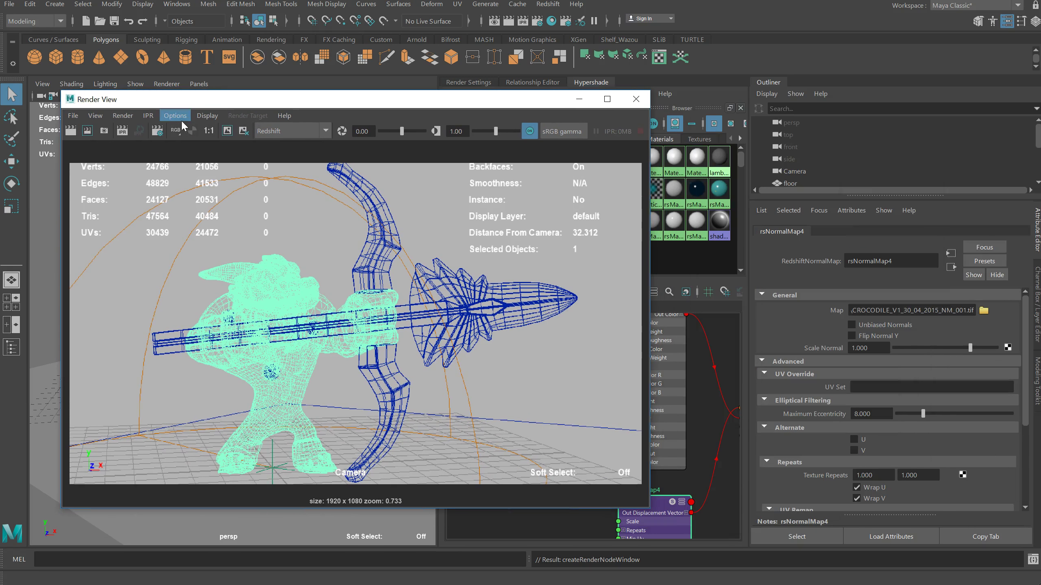
pyautogui.click(148, 115)
pyautogui.moveTo(173, 155)
pyautogui.click(317, 180)
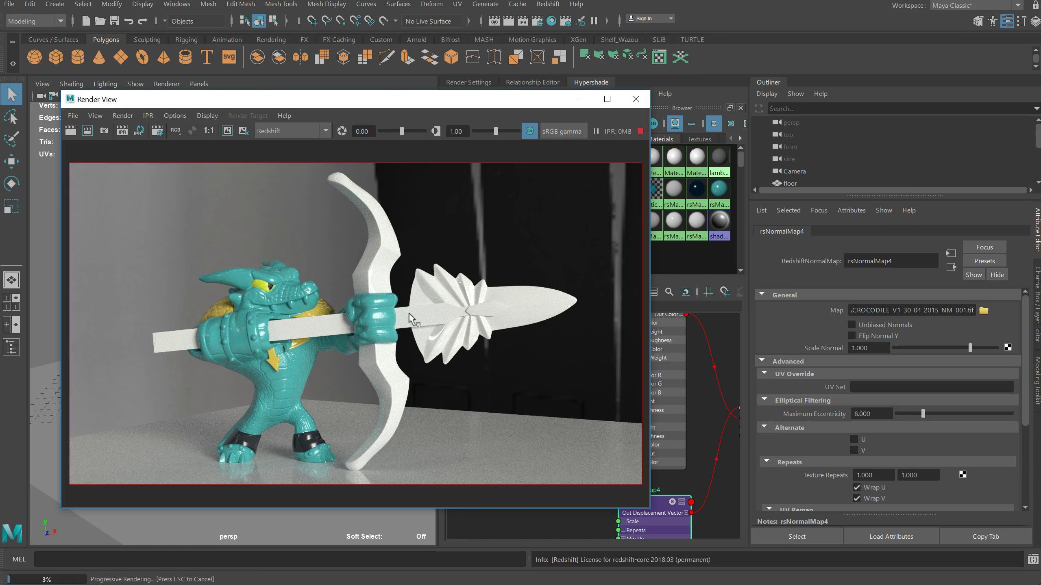
pyautogui.moveTo(387, 109); pyautogui.dragTo(347, 101)
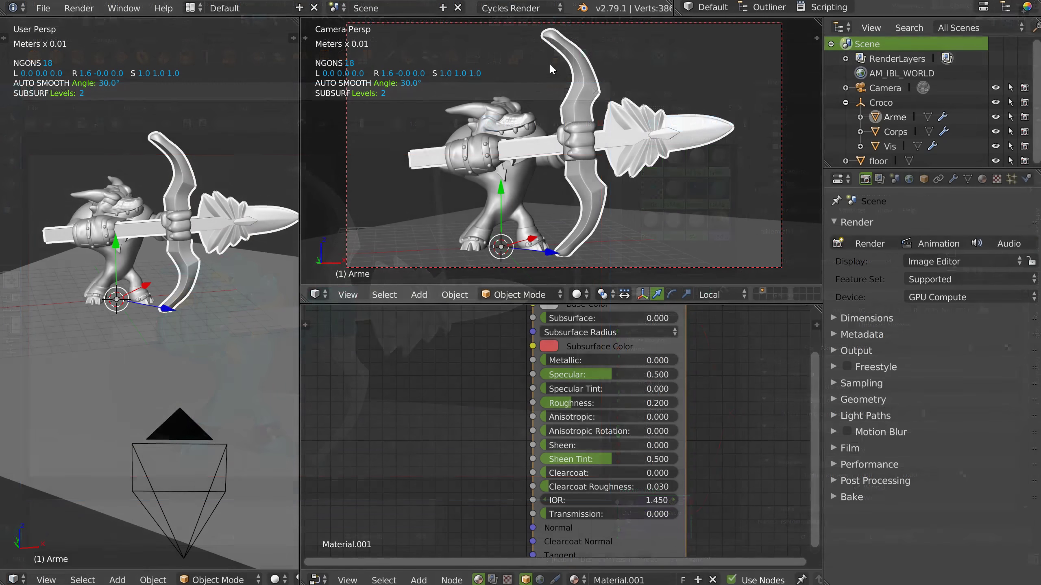
# - Switch to Blender, set the Transmission of the Arme object's Principled BSDF to 1.000 and display the camera viewport in rendered shading
pyautogui.moveTo(569, 333); pyautogui.dragTo(589, 281, button='middle')
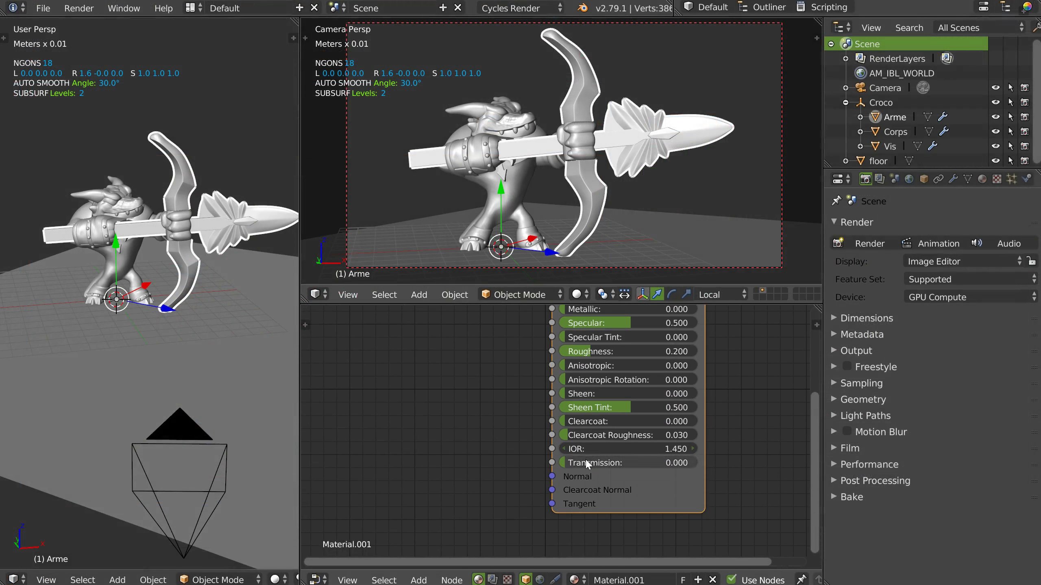
pyautogui.moveTo(586, 463); pyautogui.dragTo(723, 472)
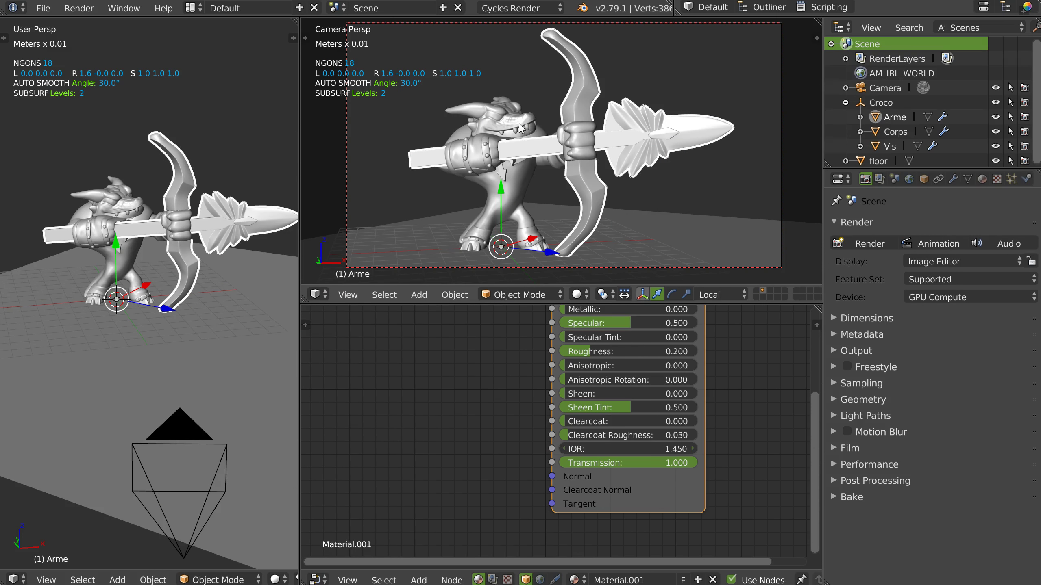
pyautogui.press('z')
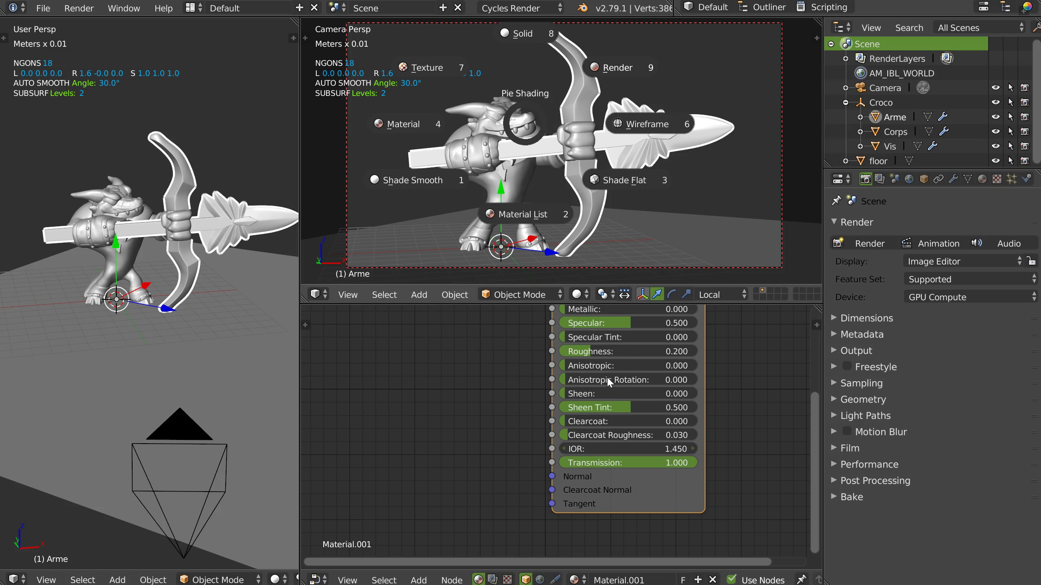
pyautogui.press('9')
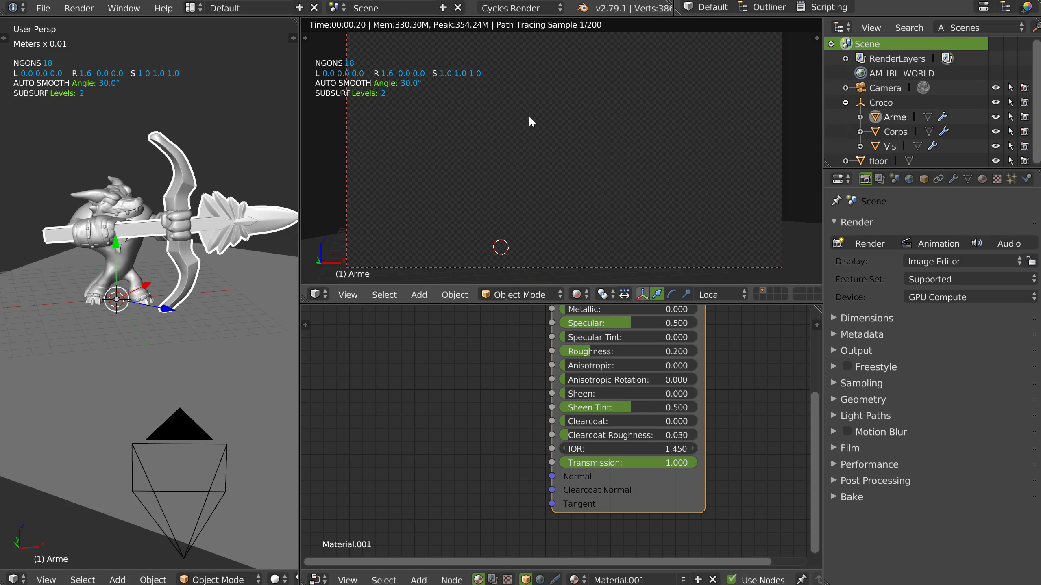
# - Set the Base Color of the weapon's Principled BSDF to a bright cyan-blue
pyautogui.moveTo(587, 309); pyautogui.dragTo(540, 430, button='middle')
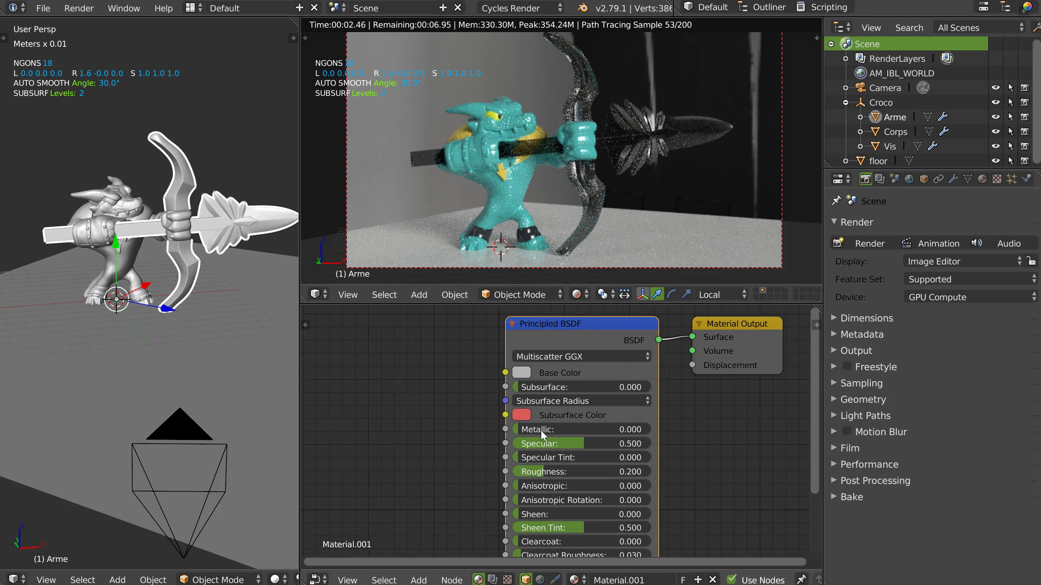
pyautogui.click(519, 372)
pyautogui.moveTo(567, 218); pyautogui.dragTo(575, 183)
pyautogui.moveTo(623, 211); pyautogui.dragTo(625, 193)
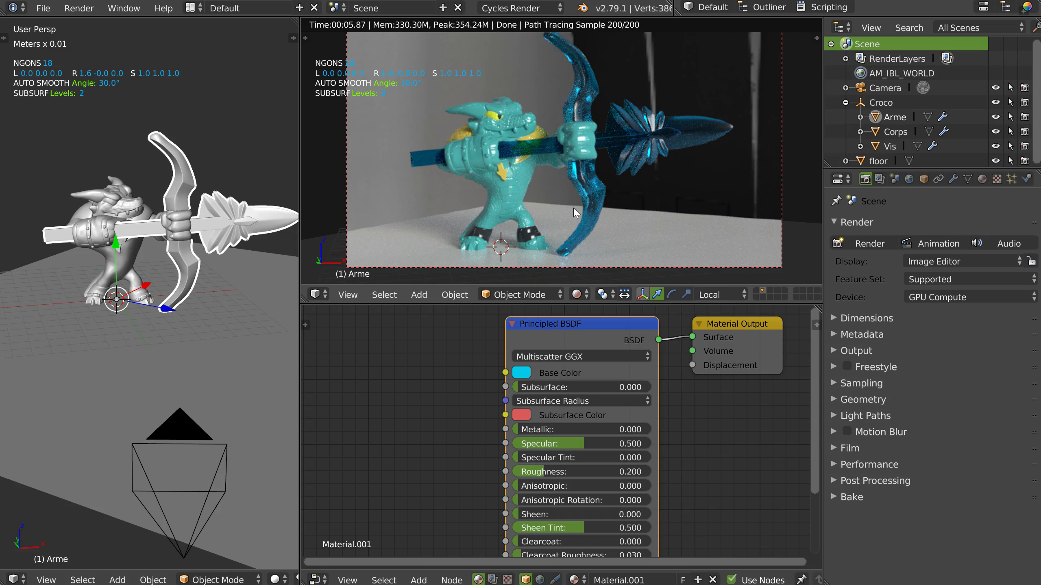
# - Inspect the bow's glass up close with a temporary render border, and return the viewport to solid shading
pyautogui.moveTo(582, 472); pyautogui.dragTo(595, 343, button='middle')
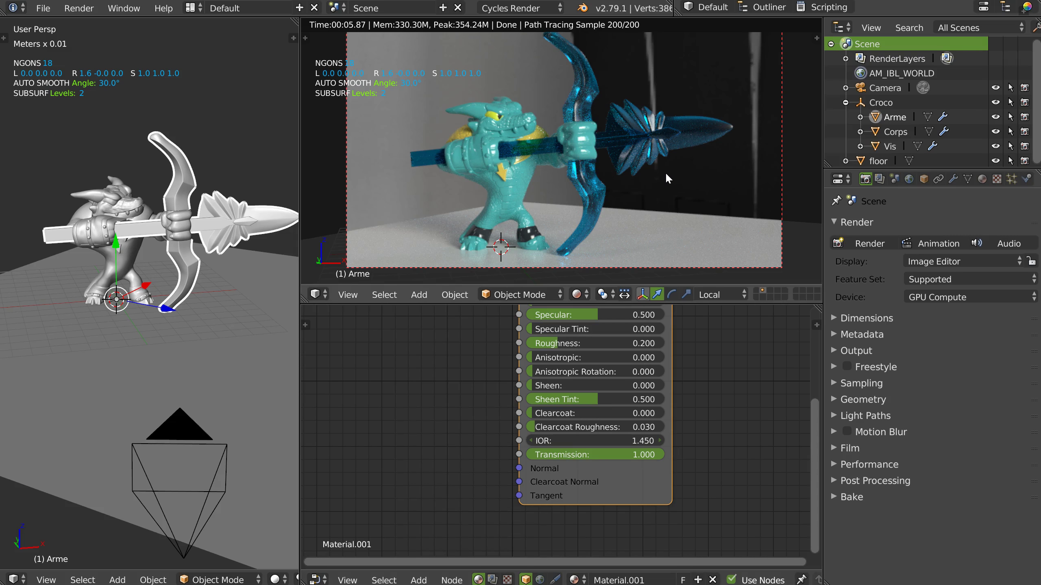
pyautogui.scroll(5, 671, 172)
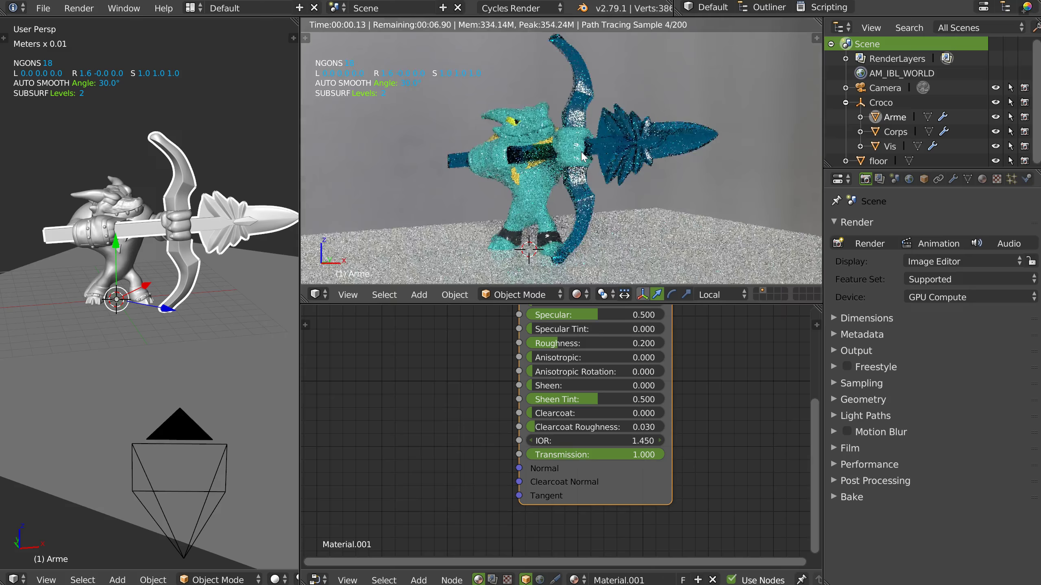
pyautogui.moveTo(595, 112); pyautogui.dragTo(630, 165, button='middle')
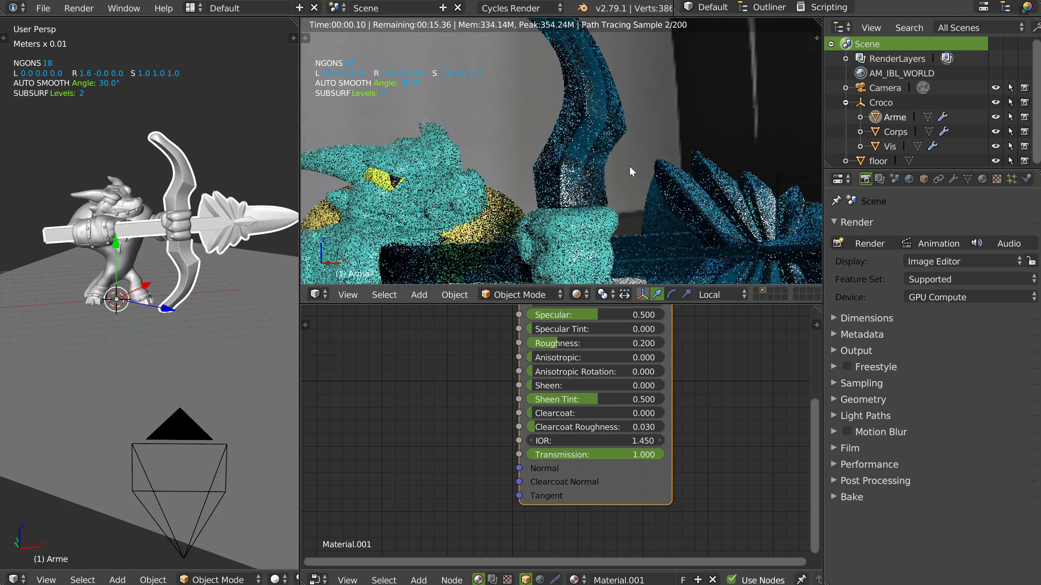
pyautogui.hotkey('ctrl', 'b')
pyautogui.moveTo(668, 48); pyautogui.dragTo(507, 212)
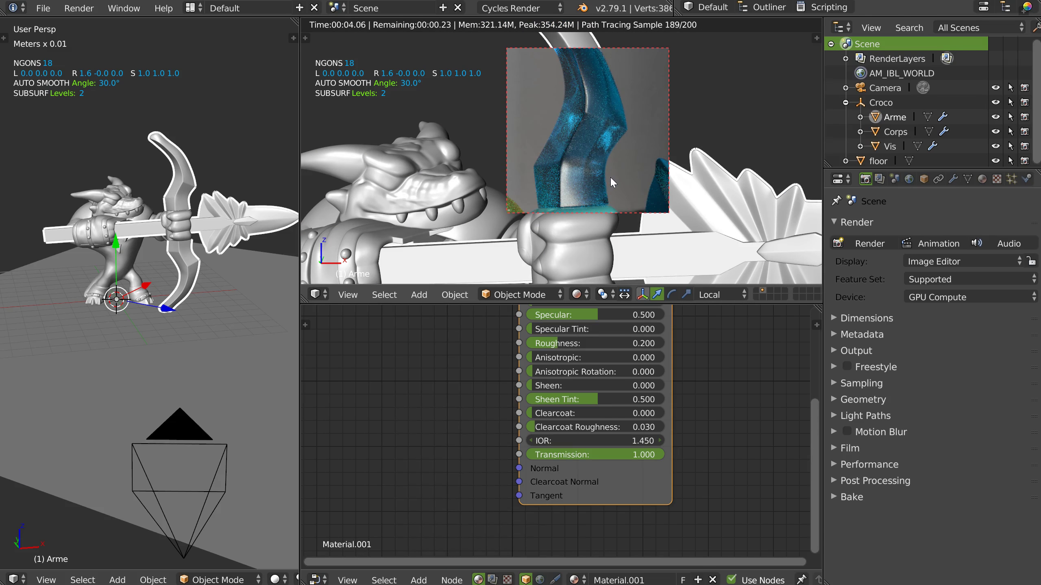
pyautogui.hotkey('ctrl', 'alt', 'b')
pyautogui.moveTo(680, 125); pyautogui.dragTo(566, 169, button='middle')
pyautogui.press('z')
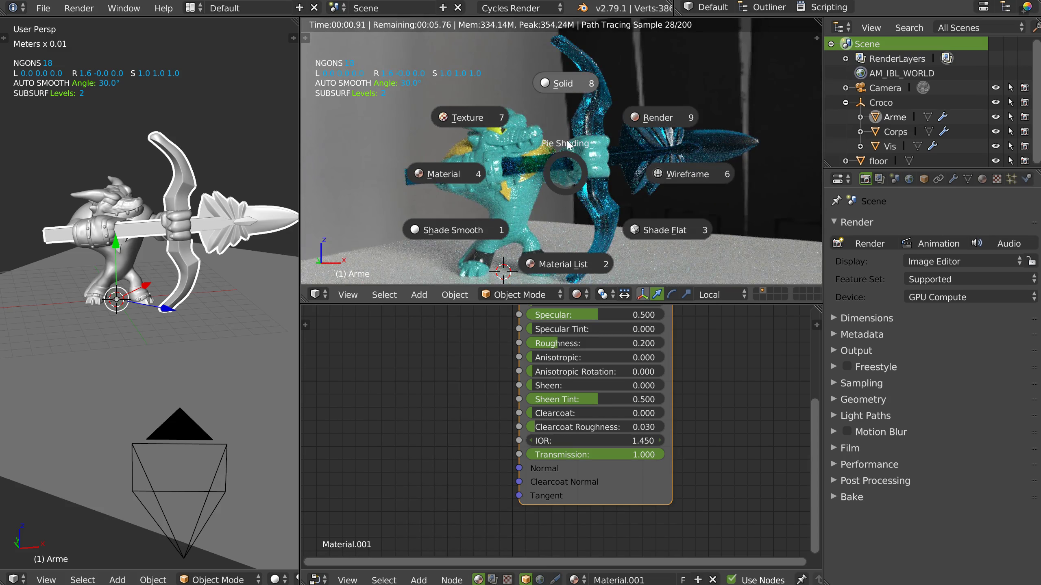
pyautogui.click(553, 74)
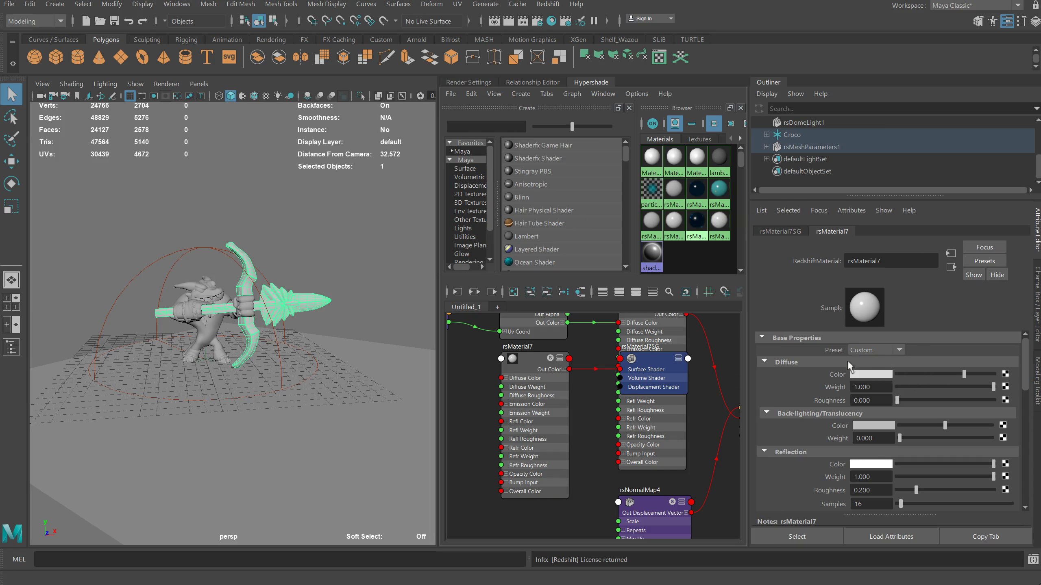
# - In Maya, apply the Tinted Glass preset to the weapon's rsMaterial7 and start an IPR render from Camera
pyautogui.click(895, 351)
pyautogui.scroll(-1, 900, 421)
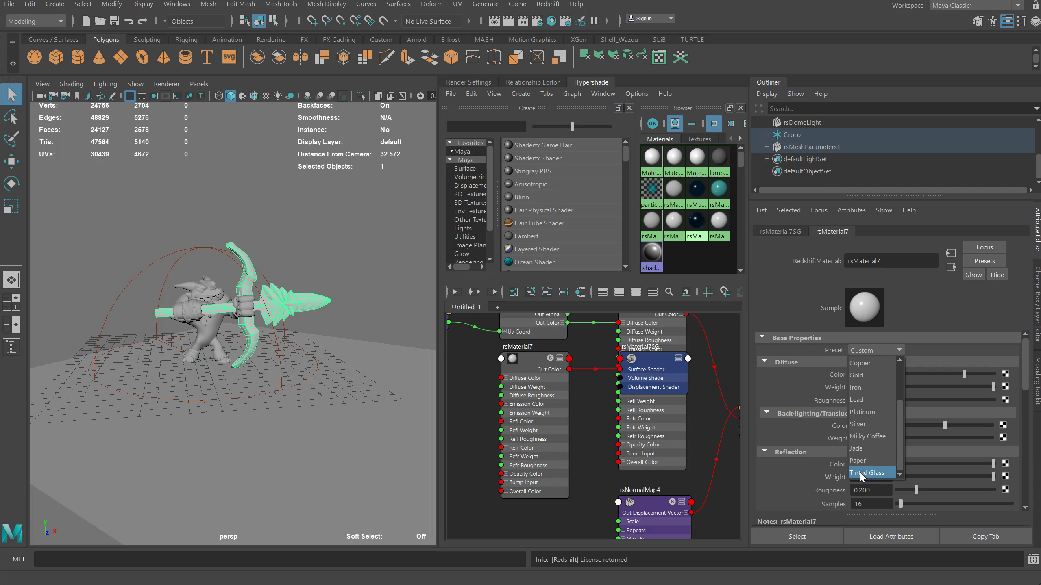
pyautogui.click(867, 473)
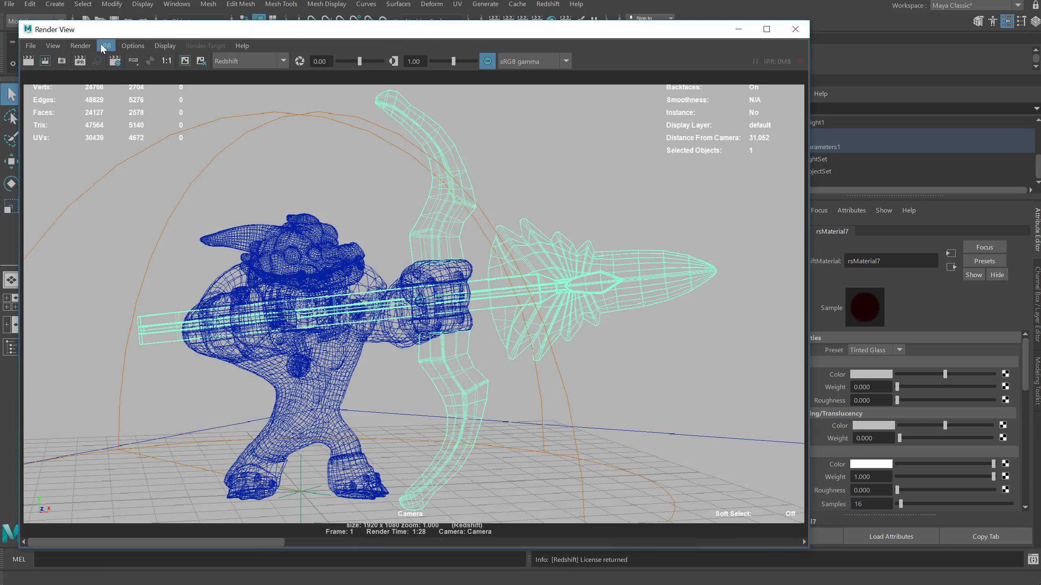
pyautogui.click(106, 45)
pyautogui.moveTo(135, 83)
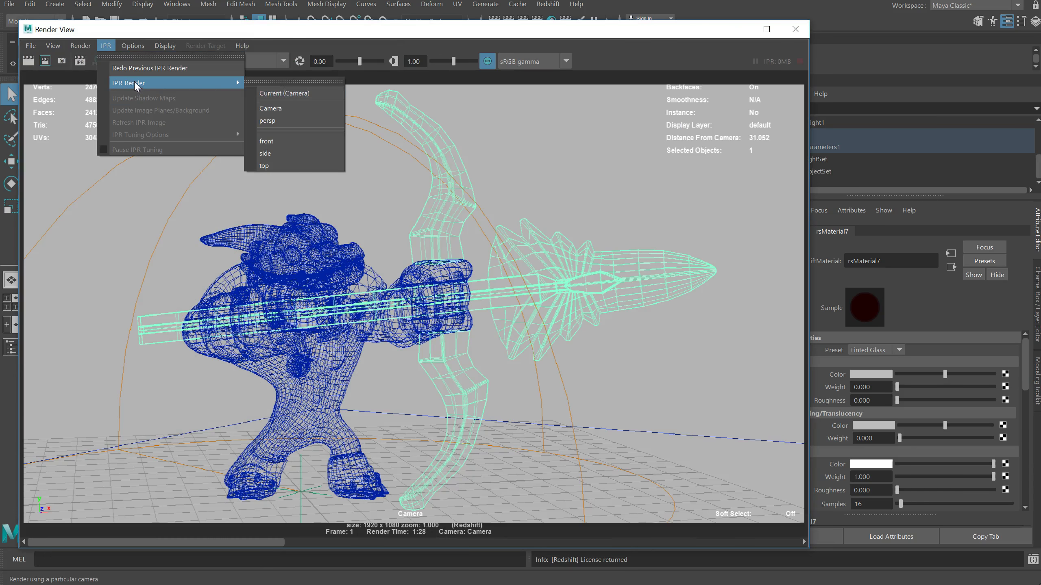
pyautogui.click(271, 109)
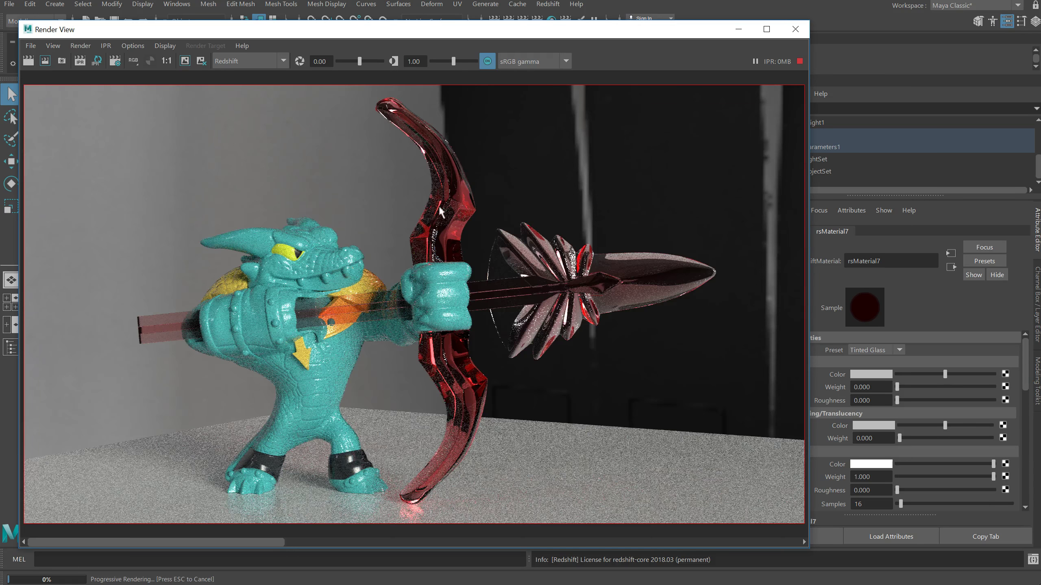
# - Set rsMaterial7's transmittance colour to a light blue with hue 197.744, saturation 0.892 and value 0.934
pyautogui.scroll(-10, 1019, 386)
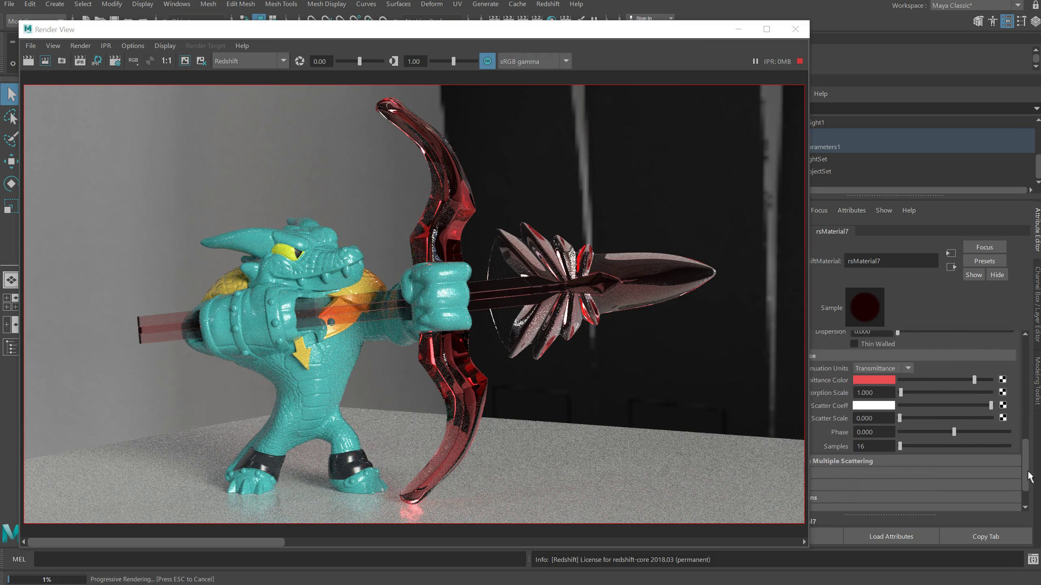
pyautogui.click(869, 384)
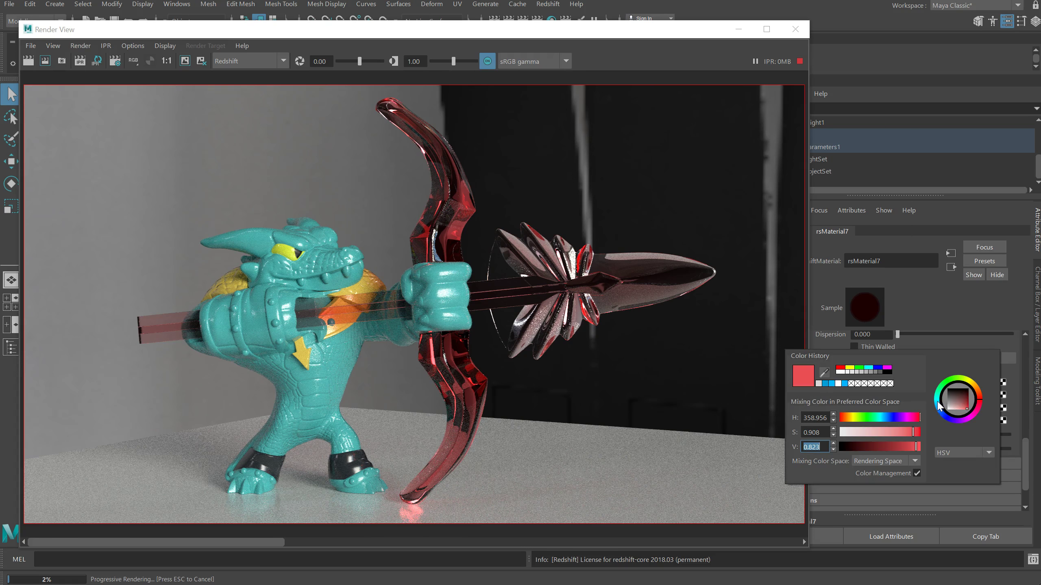
pyautogui.click(938, 407)
pyautogui.moveTo(968, 409); pyautogui.dragTo(972, 409)
pyautogui.click(940, 409)
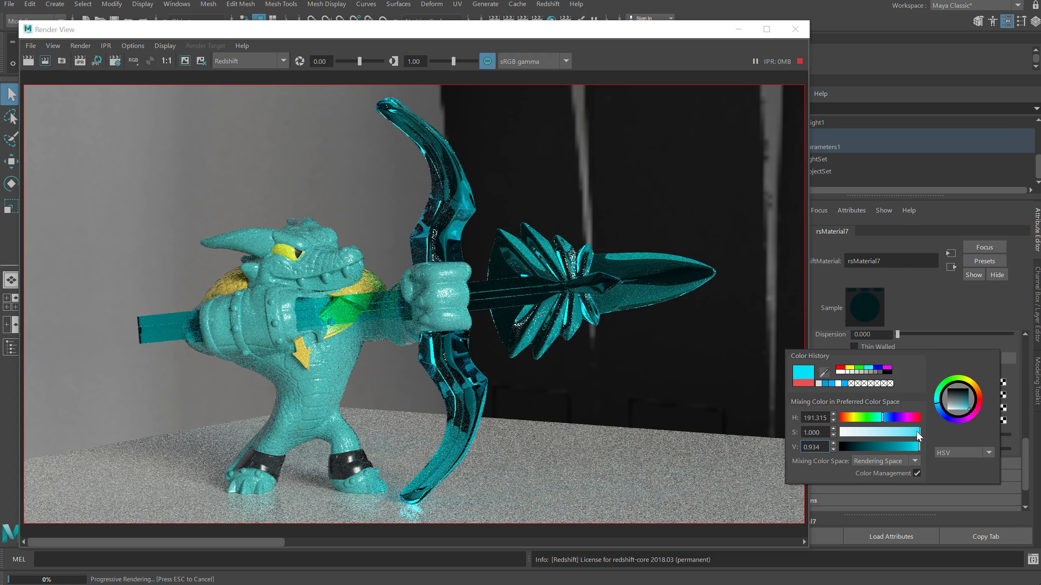
pyautogui.moveTo(919, 433); pyautogui.dragTo(938, 408)
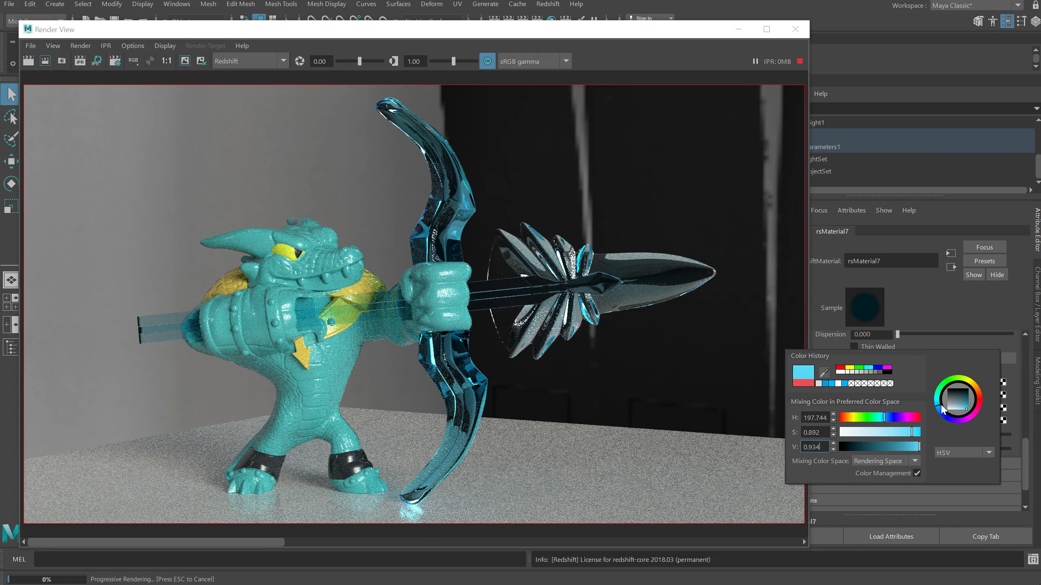
# - Set rsMaterial7's reflection roughness to 0.200 and its reflection BRDF to GGX
pyautogui.moveTo(1027, 453); pyautogui.dragTo(1022, 391)
pyautogui.doubleClick(864, 370)
pyautogui.write('2')
pyautogui.press('Return')
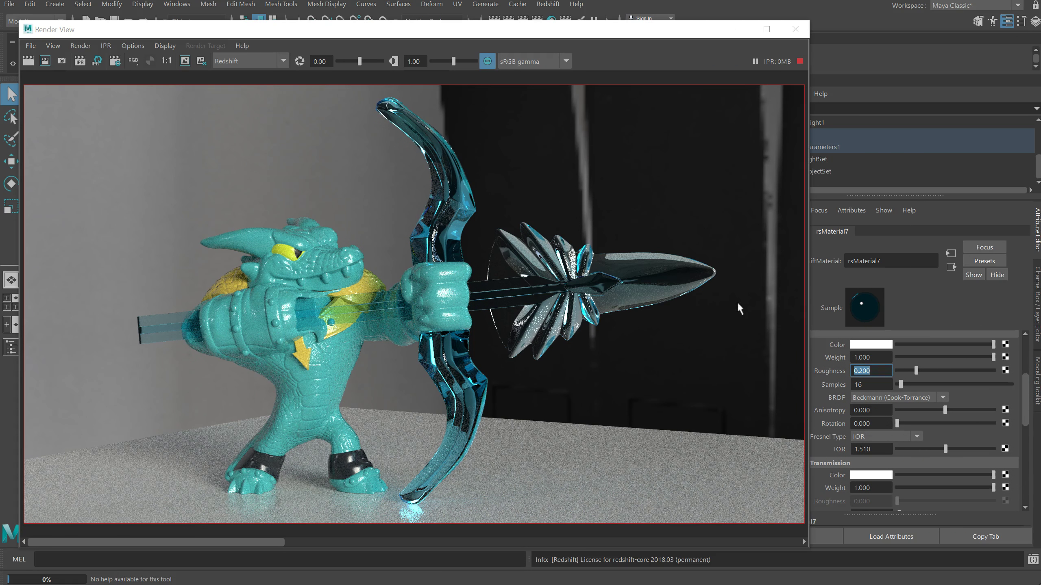
pyautogui.click(877, 397)
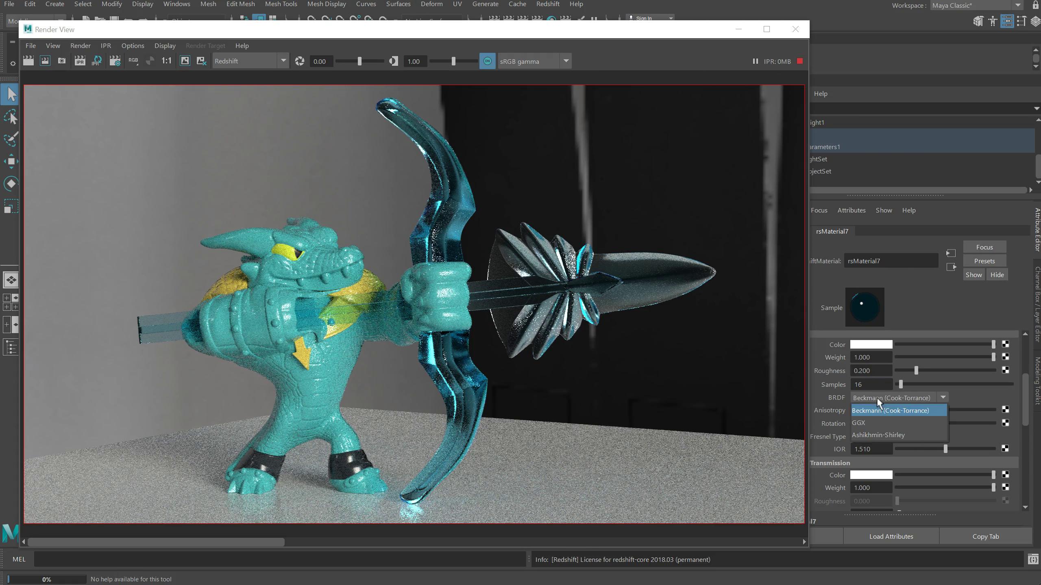
pyautogui.click(862, 423)
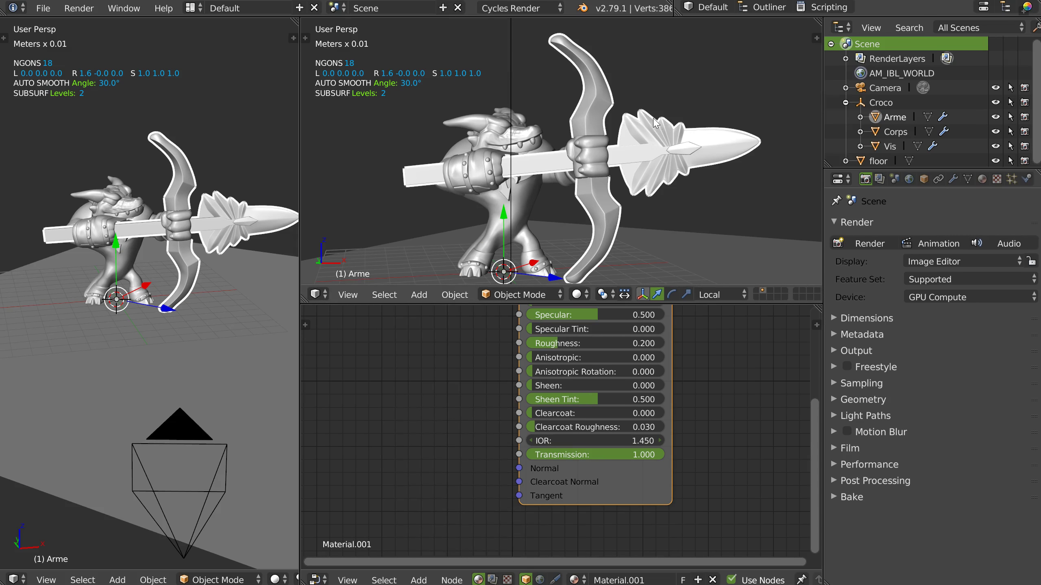
# - Switch to Blender and look through the scene camera in the upper viewport
pyautogui.press('KP_0')
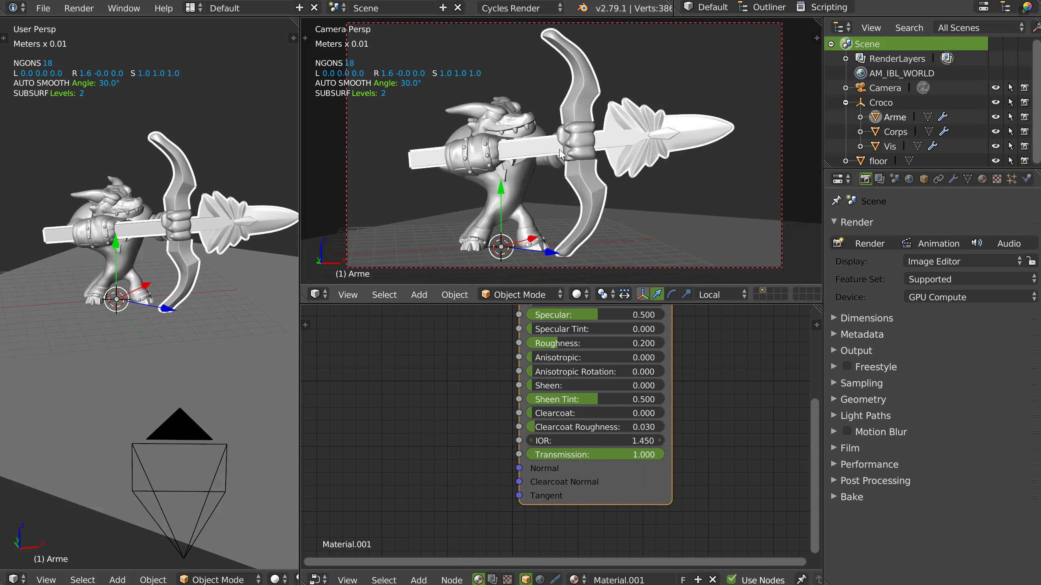
# - Switch the camera viewport to rendered shading to preview the glass weapon
pyautogui.press('z')
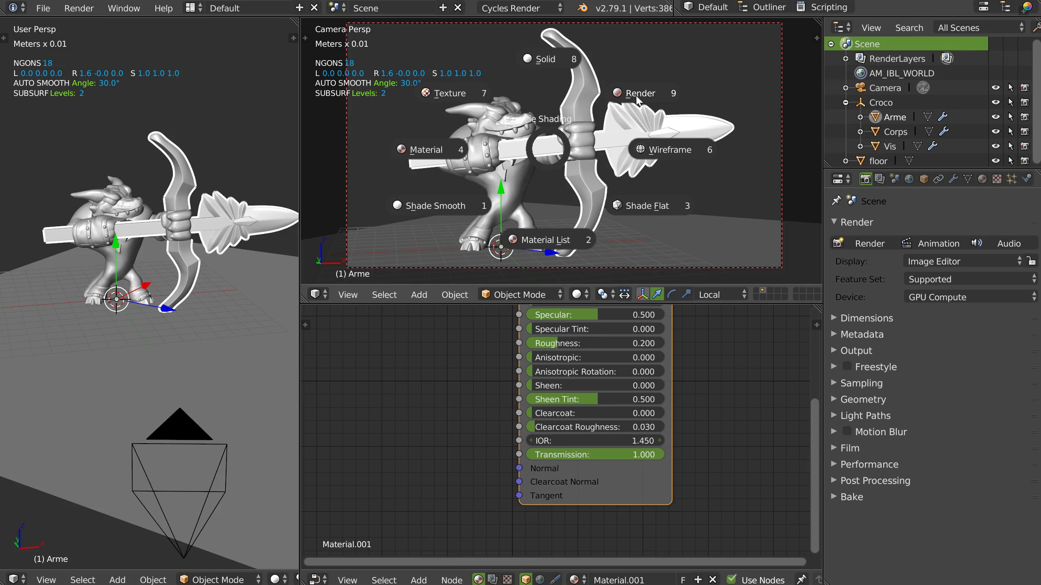
pyautogui.press('9')
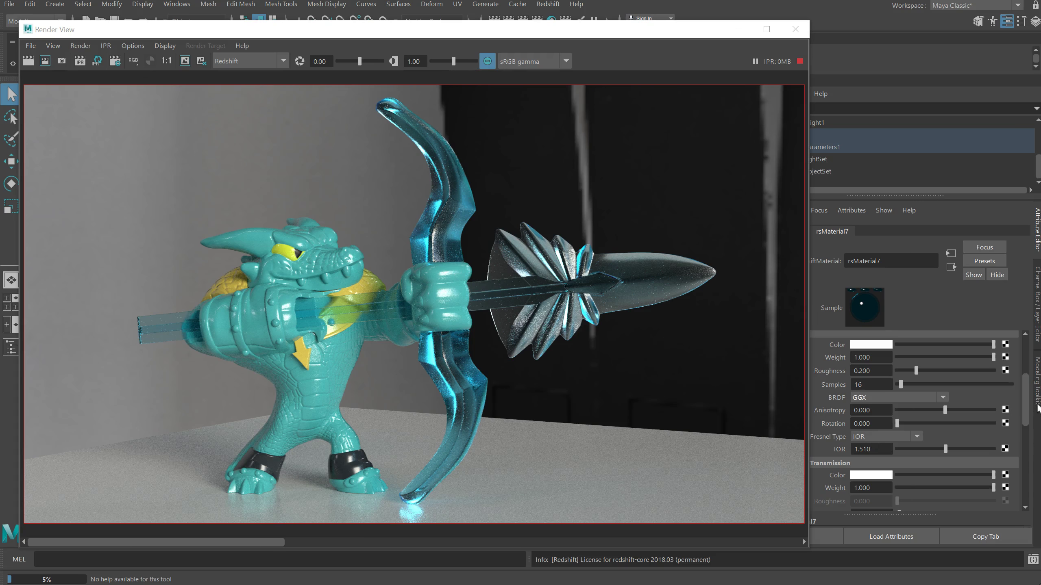
# - In Maya, change rsMaterial7's transmittance colour to the deeper blue stored in the colour history
pyautogui.scroll(5, 940, 340)
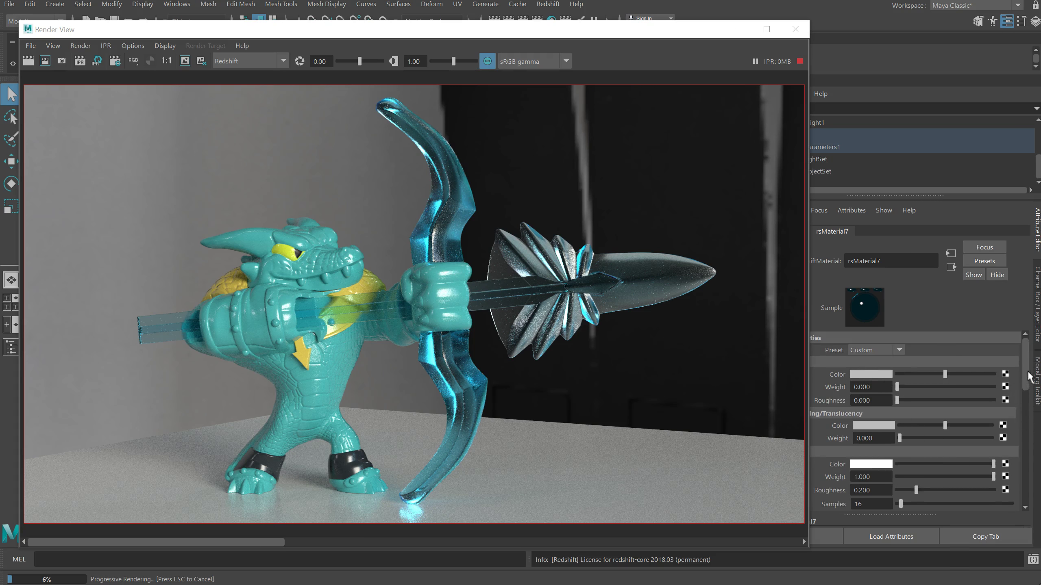
pyautogui.scroll(-8, 1030, 376)
pyautogui.click(875, 410)
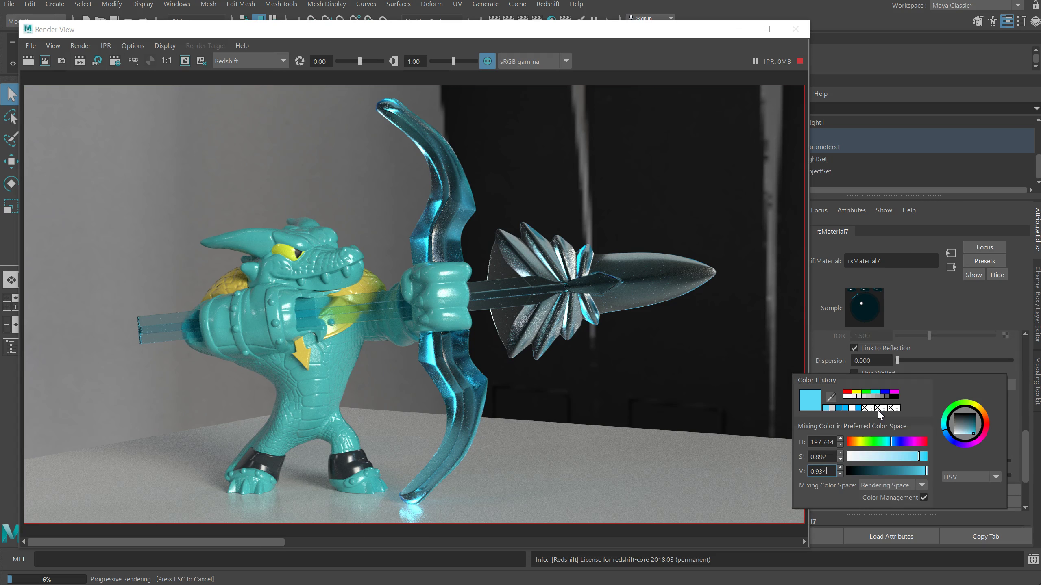
pyautogui.click(840, 407)
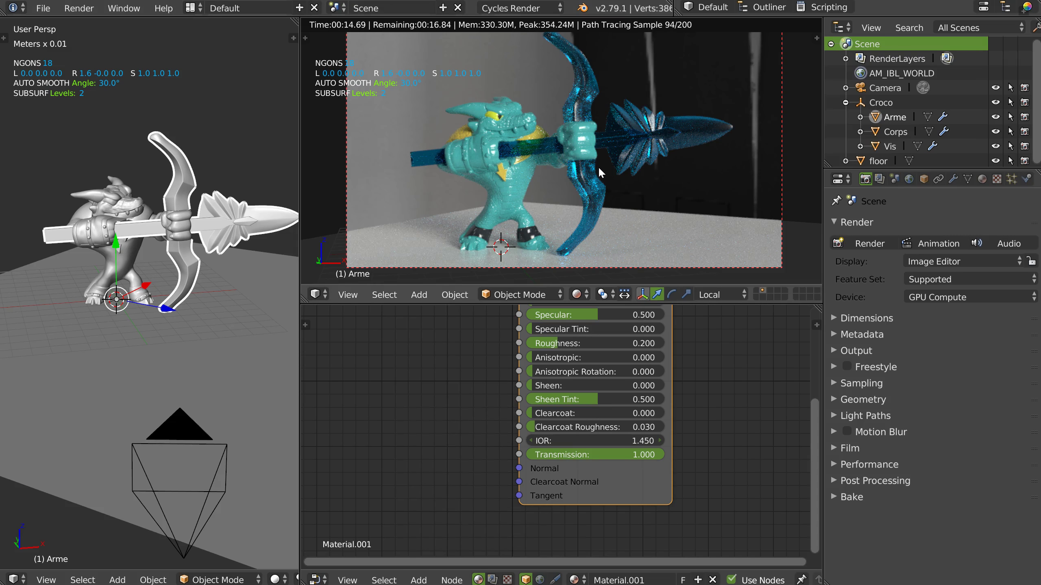
# - In Blender, inspect the rendered camera view full-screen, restore the layout and select the floor
pyautogui.hotkey('shift', 'space')
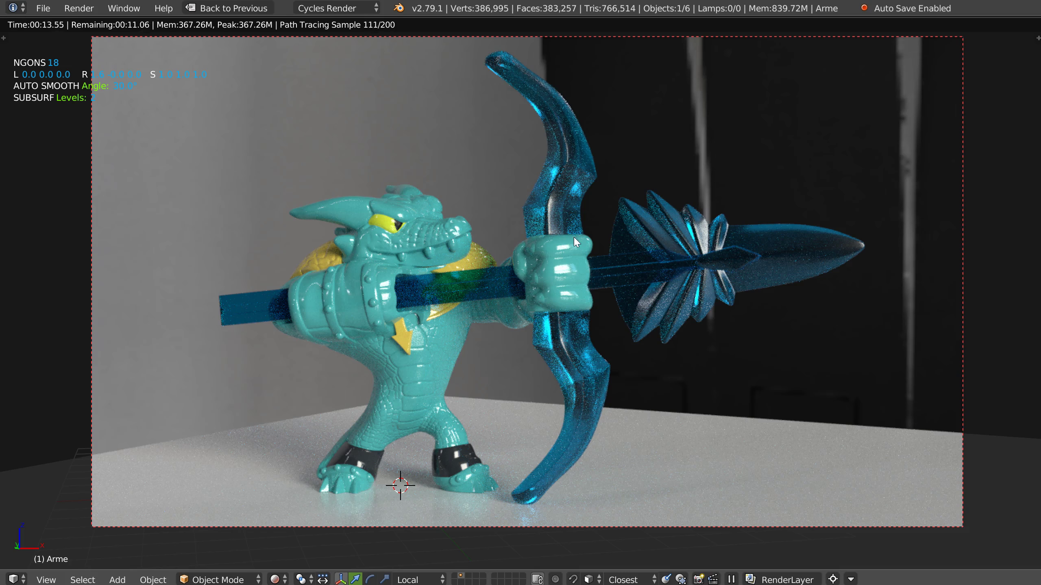
pyautogui.hotkey('ctrl', 'space')
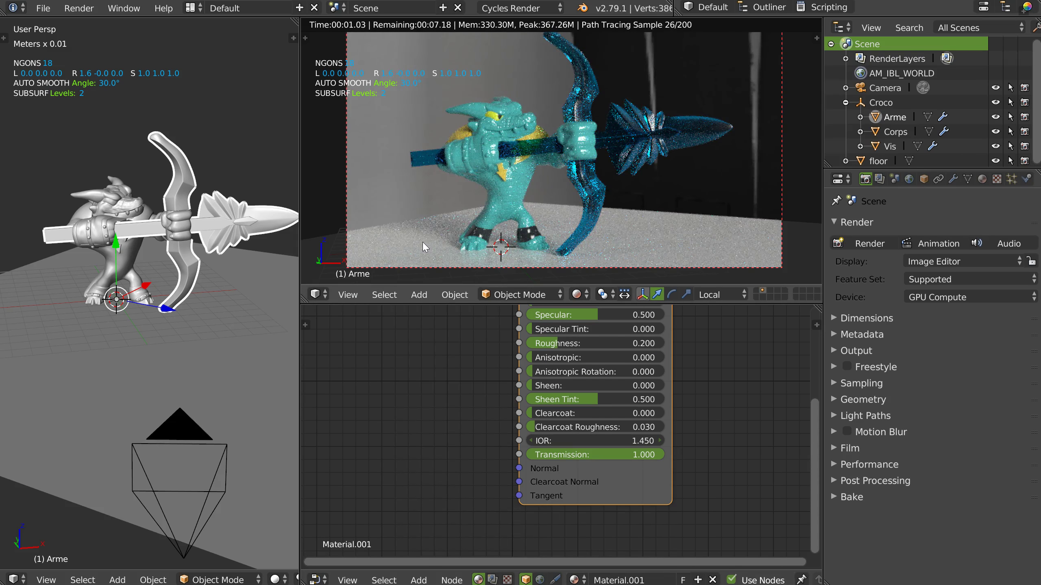
pyautogui.rightClick(423, 242)
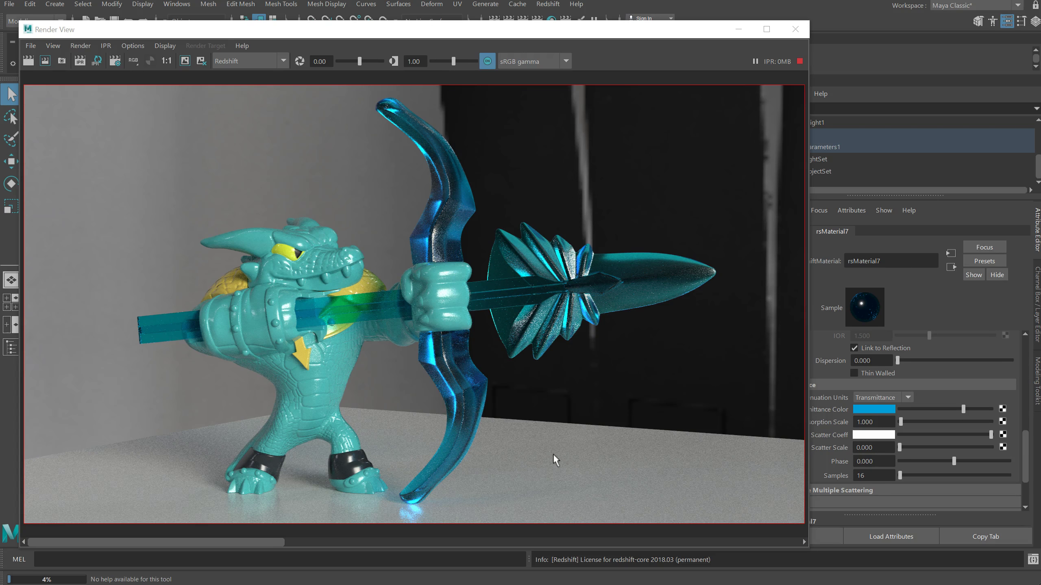
# - In Maya, select the floor to review rsMaterial5's reflection settings, and stop the IPR render
pyautogui.moveTo(662, 38); pyautogui.dragTo(254, 53)
pyautogui.click(422, 420)
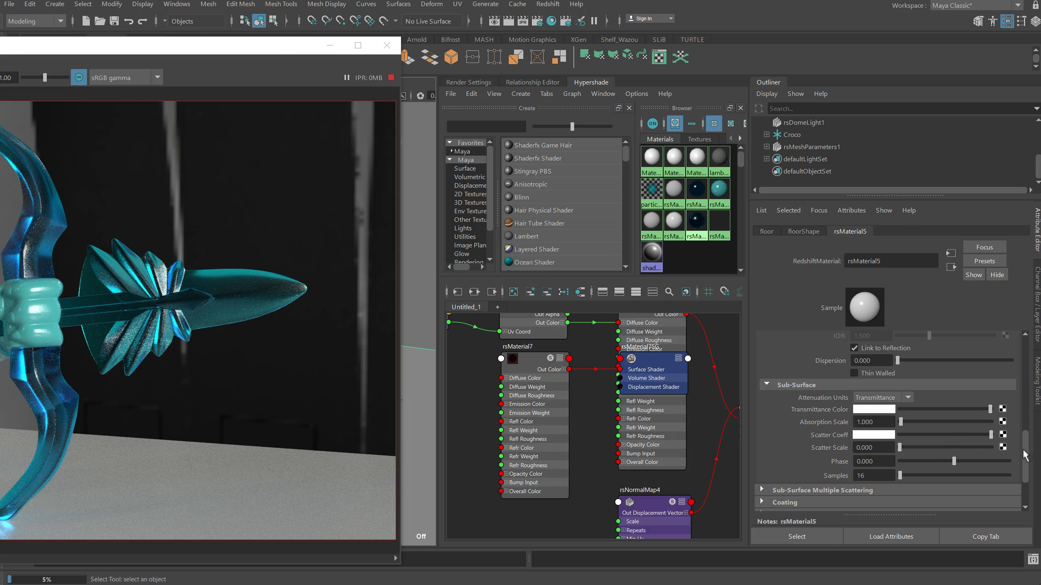
pyautogui.scroll(10, 1023, 454)
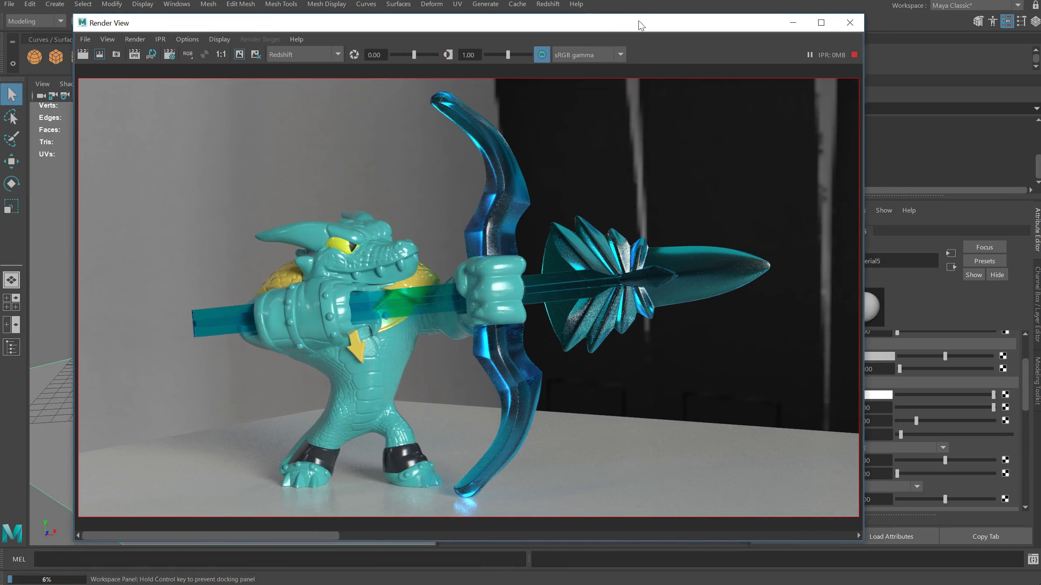
pyautogui.moveTo(638, 37); pyautogui.dragTo(628, 38)
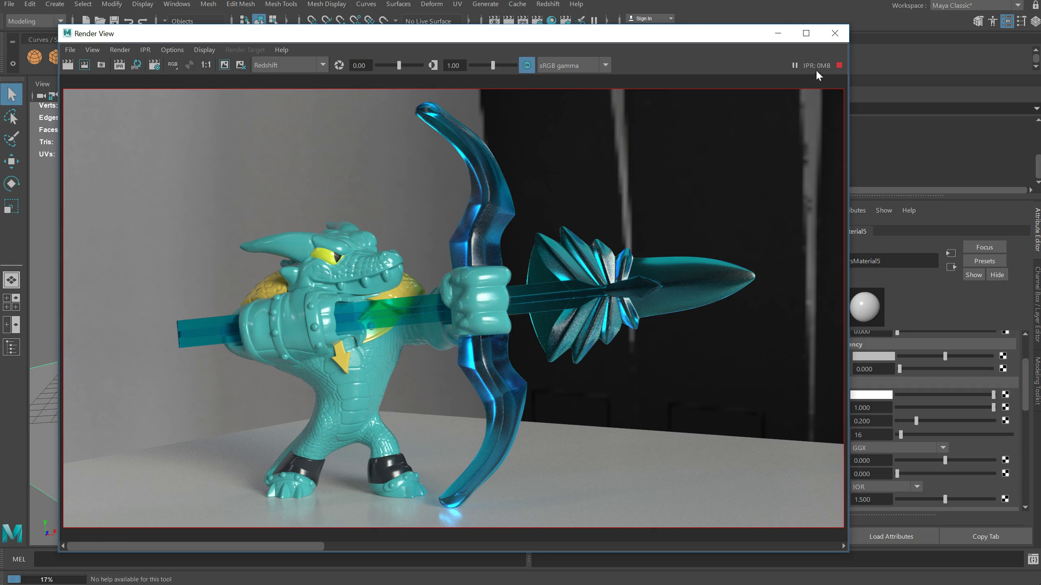
pyautogui.click(839, 65)
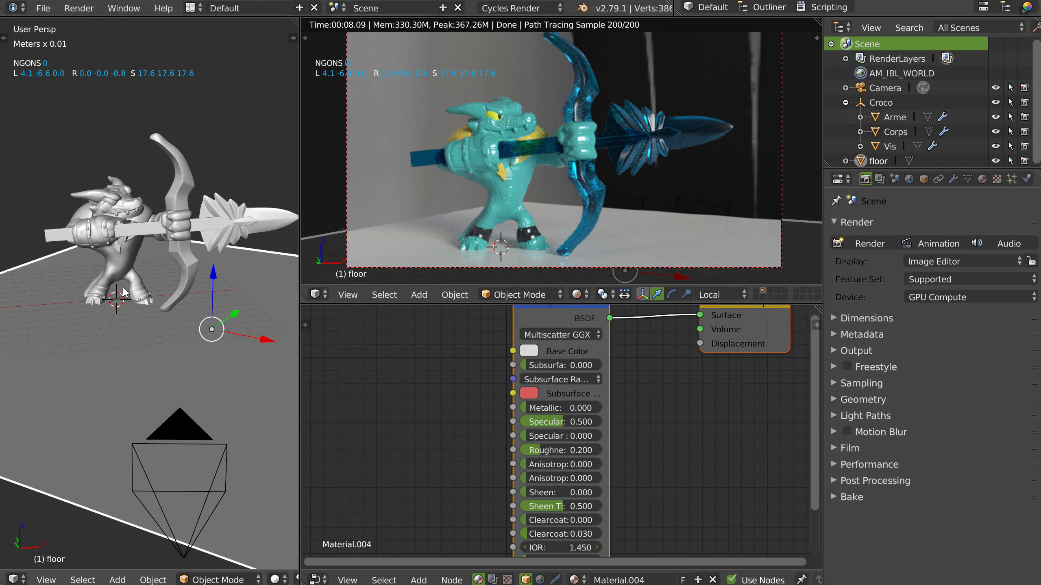
# - In Blender, add an empty and move it up to the crocodile's head
pyautogui.rightClick(185, 311)
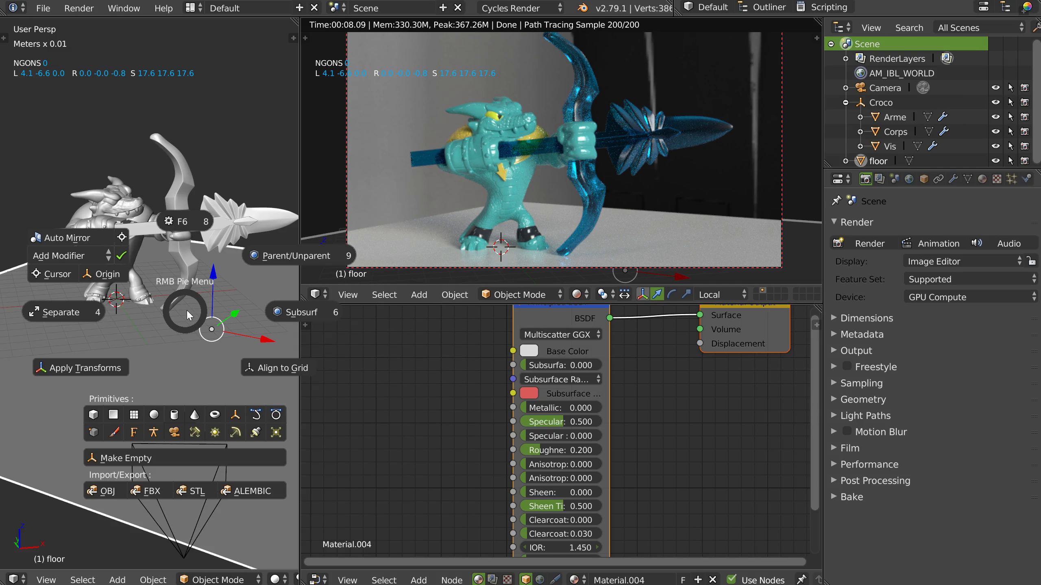
pyautogui.click(237, 417)
pyautogui.press('g')
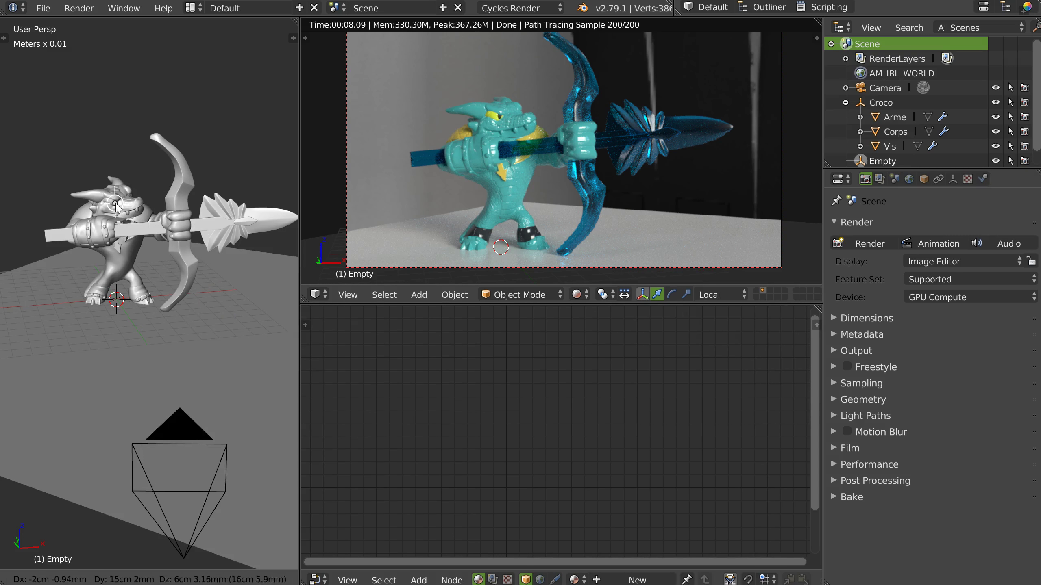
pyautogui.click(112, 210)
pyautogui.moveTo(143, 210)
pyautogui.mouseDown(button='middle')
pyautogui.moveTo(158, 207)
pyautogui.moveTo(144, 210)
pyautogui.mouseUp(button='middle')
# - Set Empty as the focus object for the scene camera's depth of field
pyautogui.click(882, 88)
pyautogui.click(953, 180)
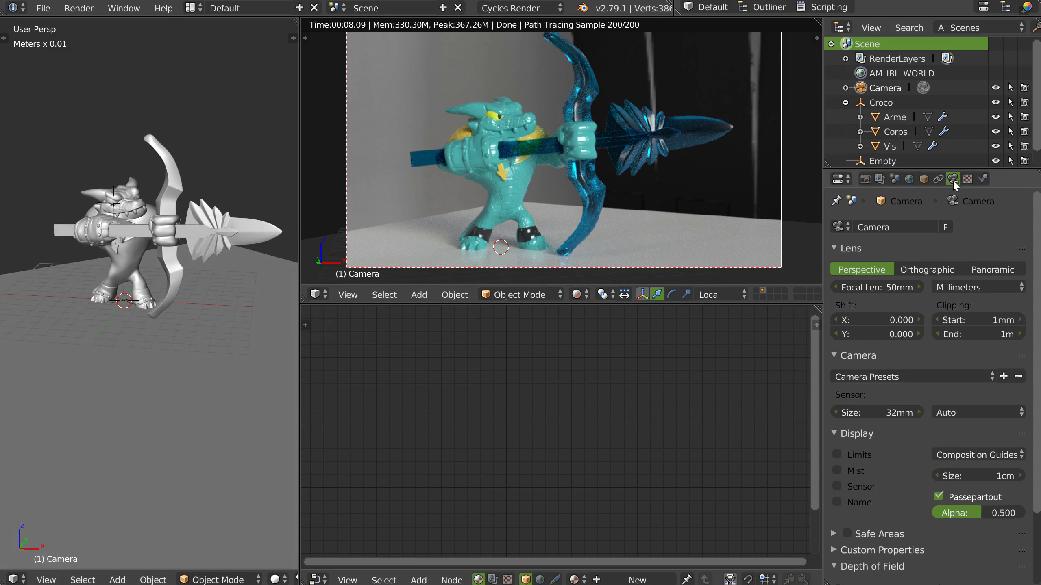
pyautogui.scroll(-4, 888, 316)
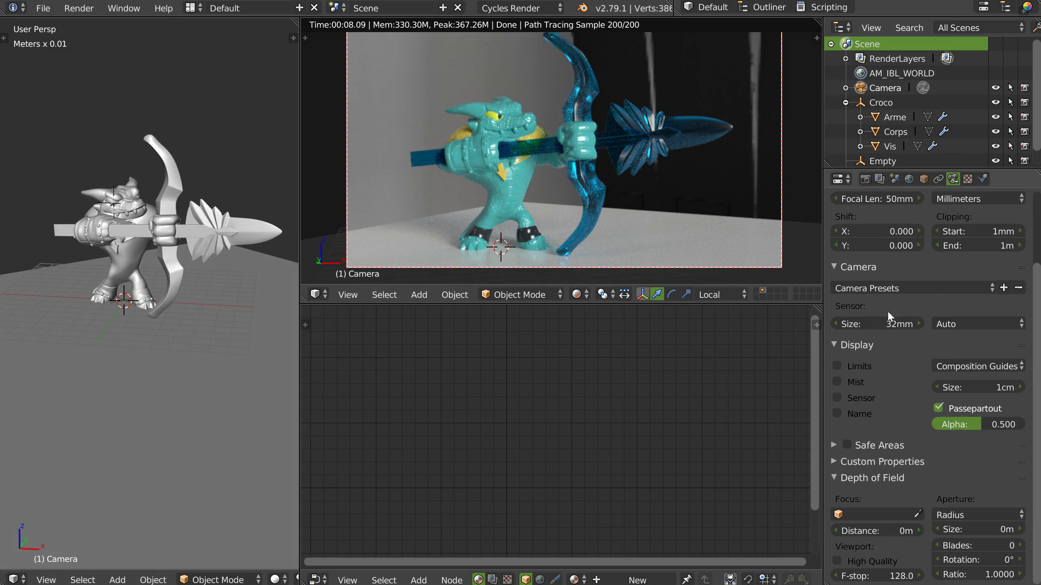
pyautogui.click(838, 515)
pyautogui.click(846, 423)
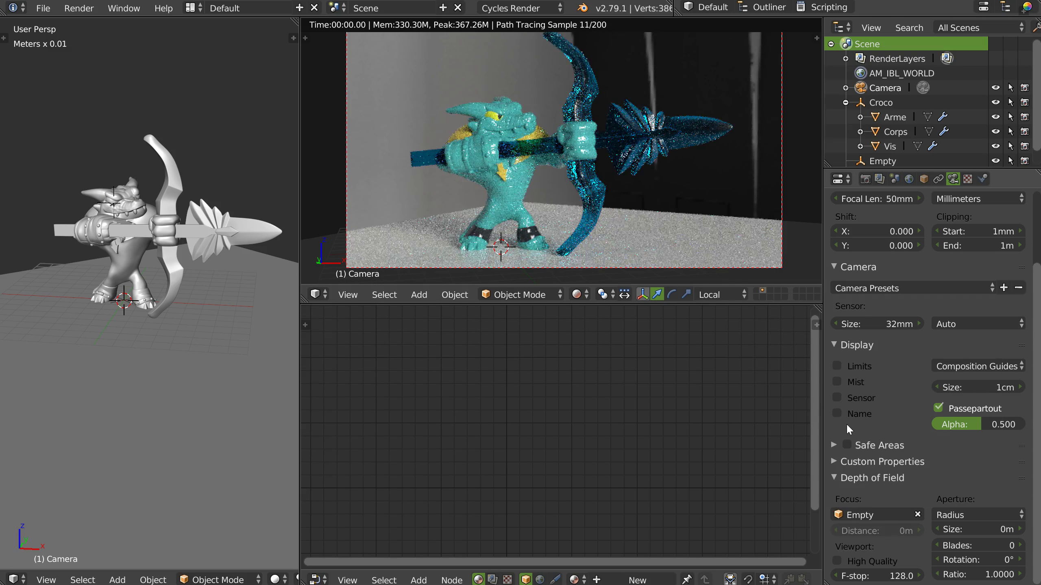
# - Try depth-of-field aperture sizes of 2 cm and 0.5 cm on the scene camera
pyautogui.click(974, 529)
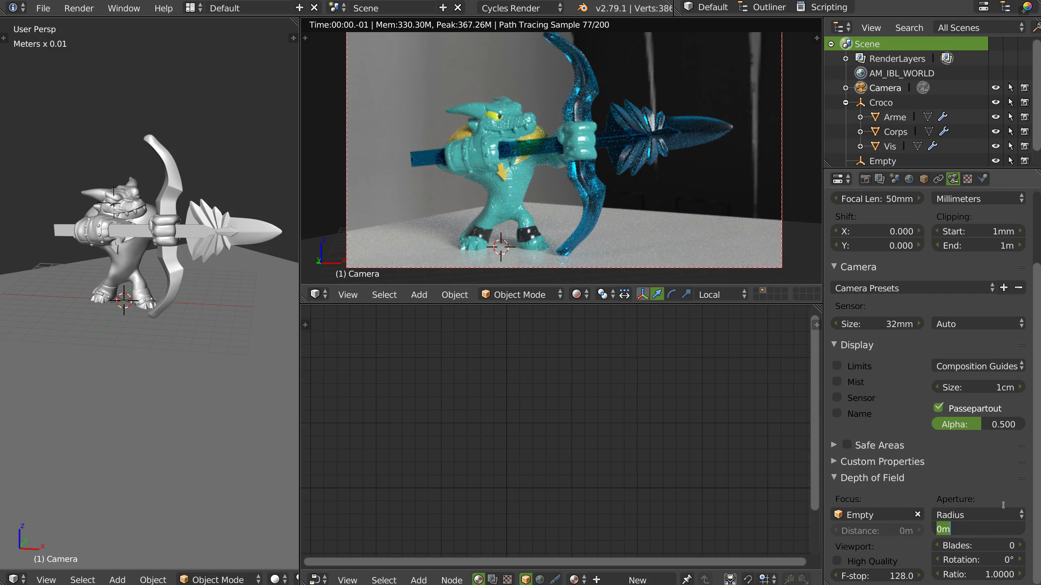
pyautogui.write('2cm')
pyautogui.press('Return')
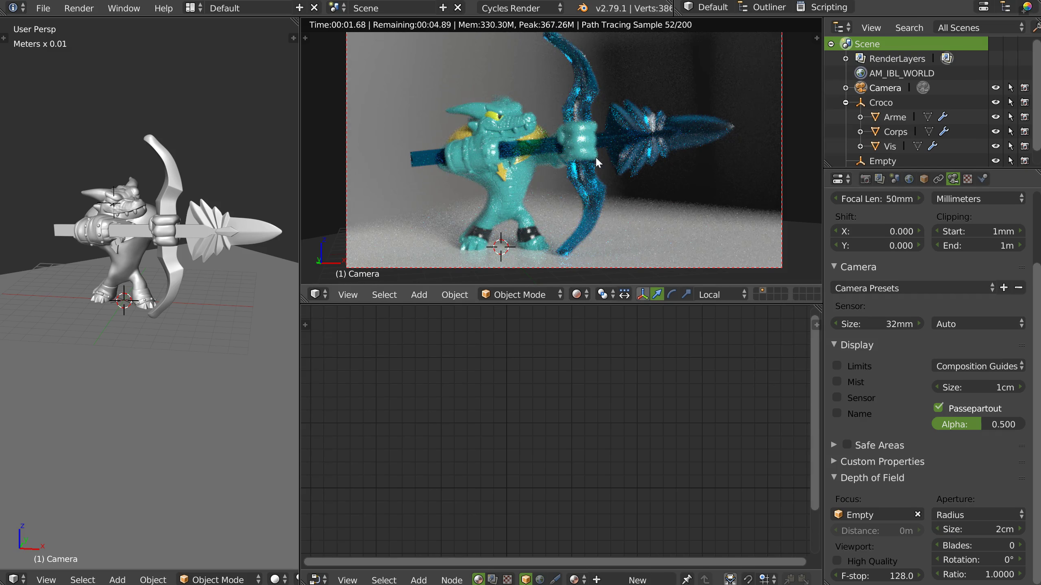
pyautogui.click(971, 528)
pyautogui.moveTo(943, 530); pyautogui.dragTo(930, 530)
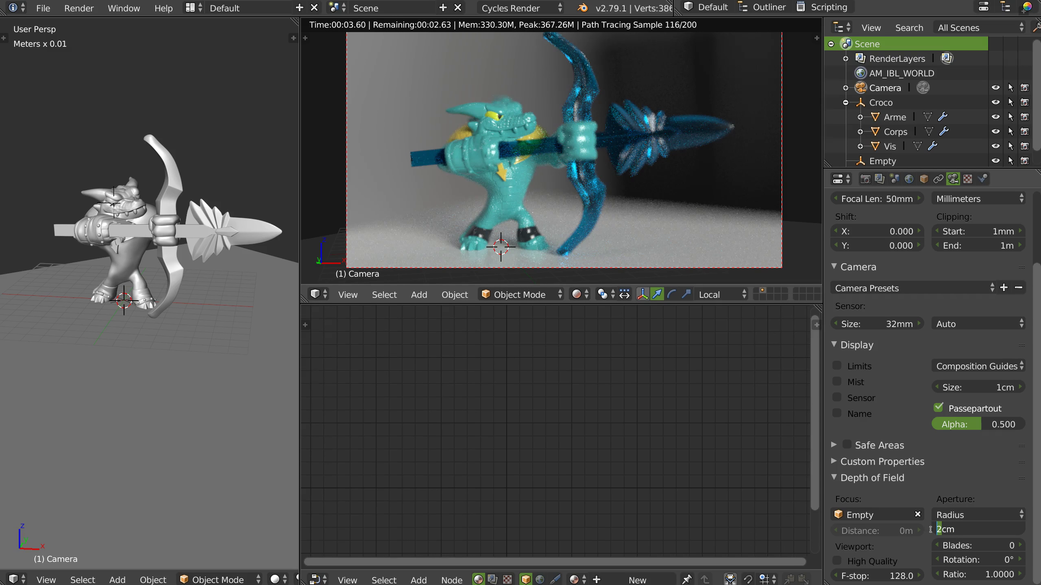
pyautogui.write('0.5')
pyautogui.press('Return')
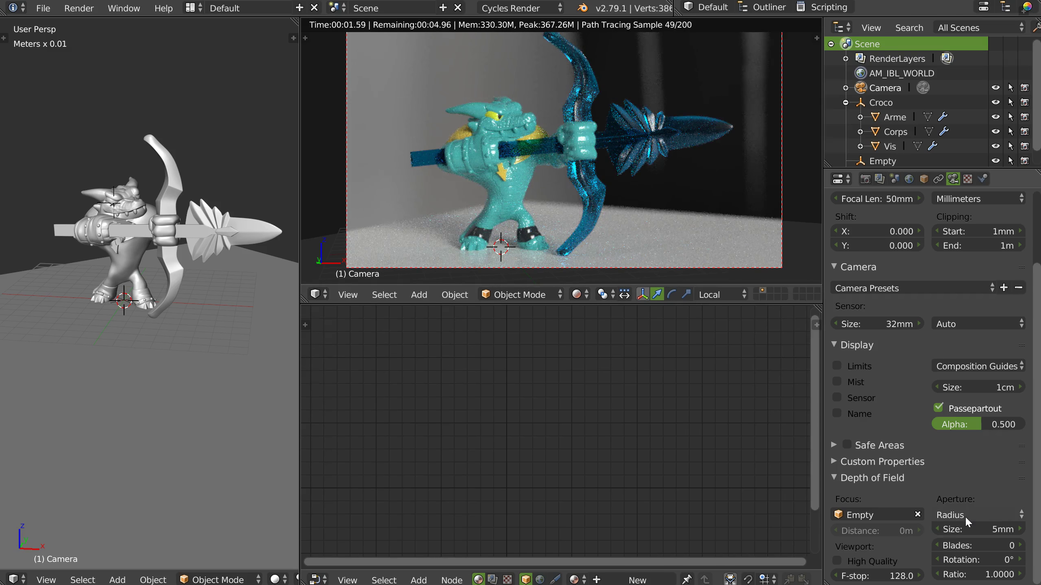
# - Reposition the focus empty on the crocodile's head, adjusting it from the side and from above
pyautogui.moveTo(287, 246); pyautogui.dragTo(188, 229, button='middle')
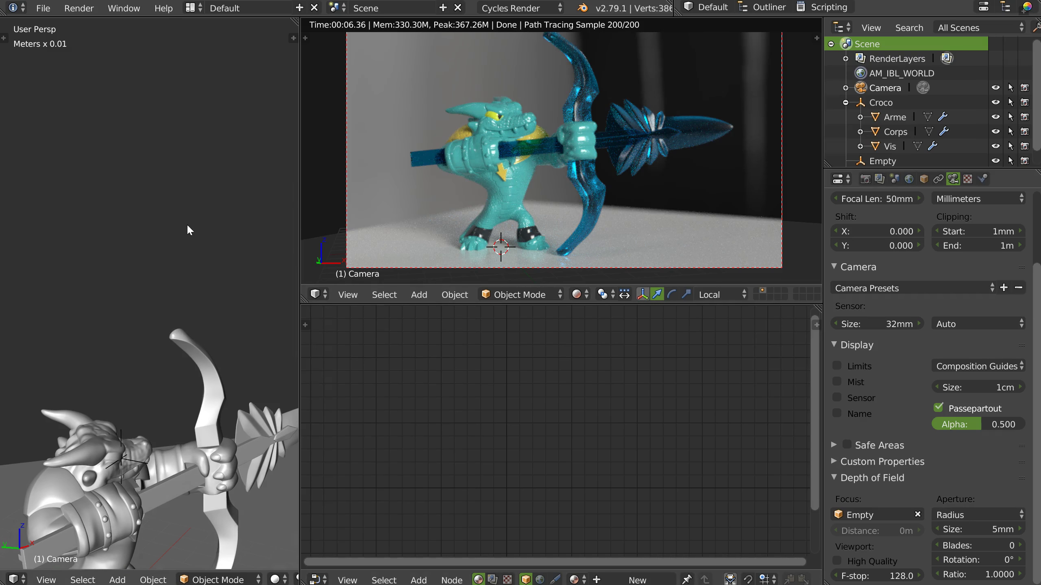
pyautogui.rightClick(130, 429)
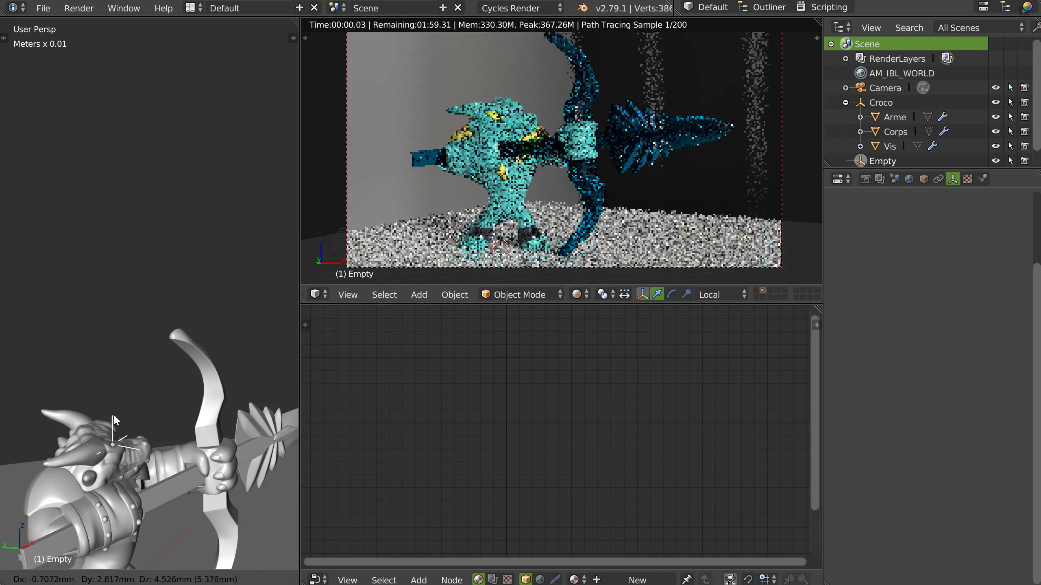
pyautogui.moveTo(158, 424); pyautogui.dragTo(124, 445, button='middle')
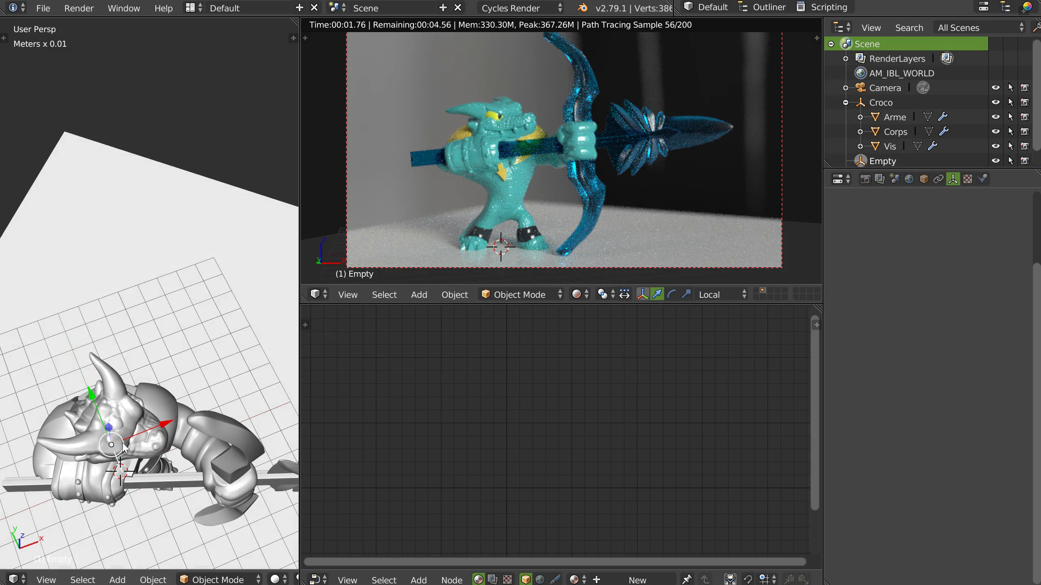
pyautogui.press('g')
pyautogui.click(132, 412)
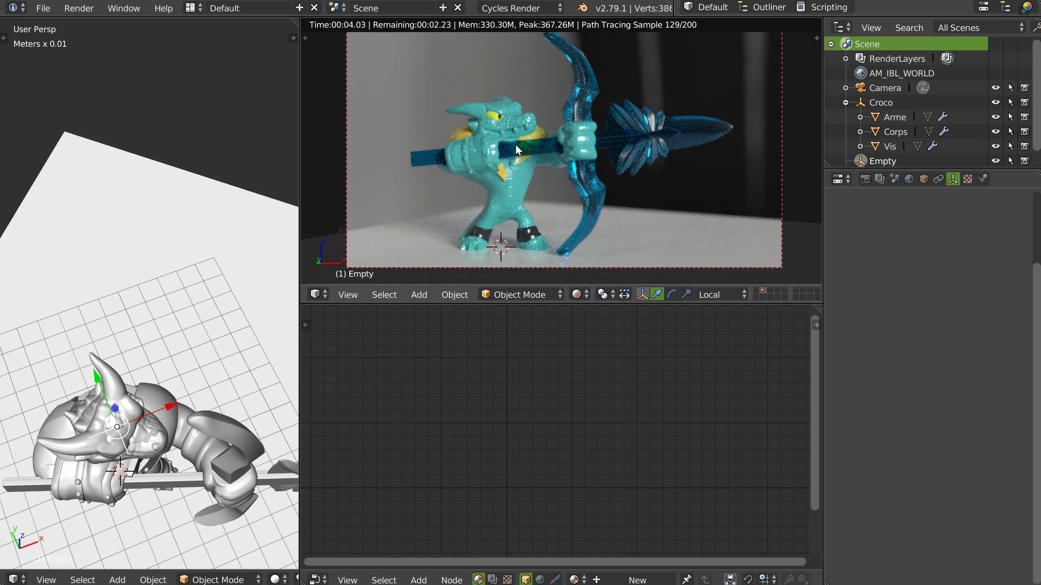
# - Set the scene camera's depth-of-field aperture size to 2.5 mm
pyautogui.click(885, 87)
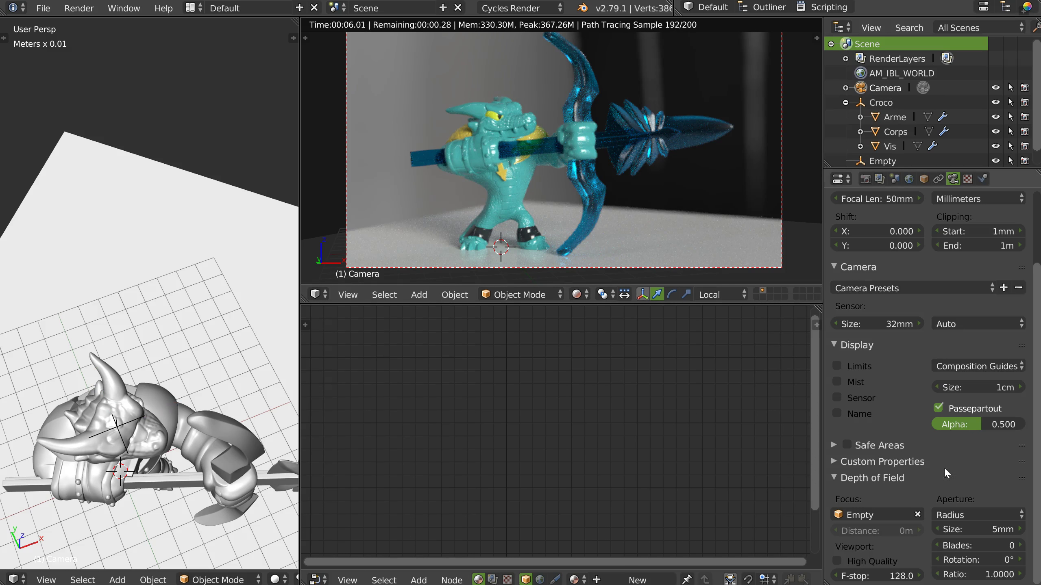
pyautogui.click(955, 530)
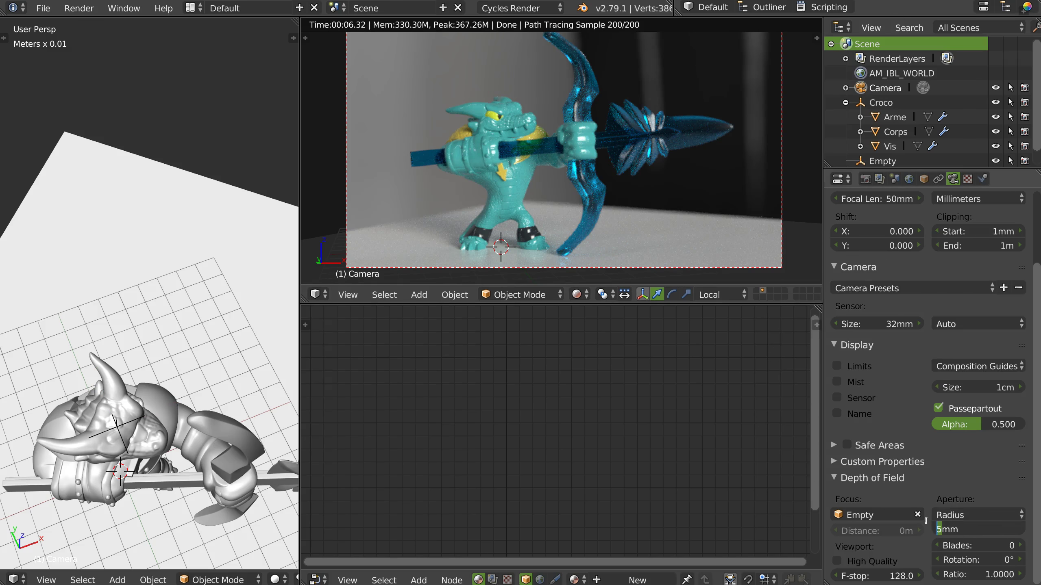
pyautogui.write('2.5')
pyautogui.press('Return')
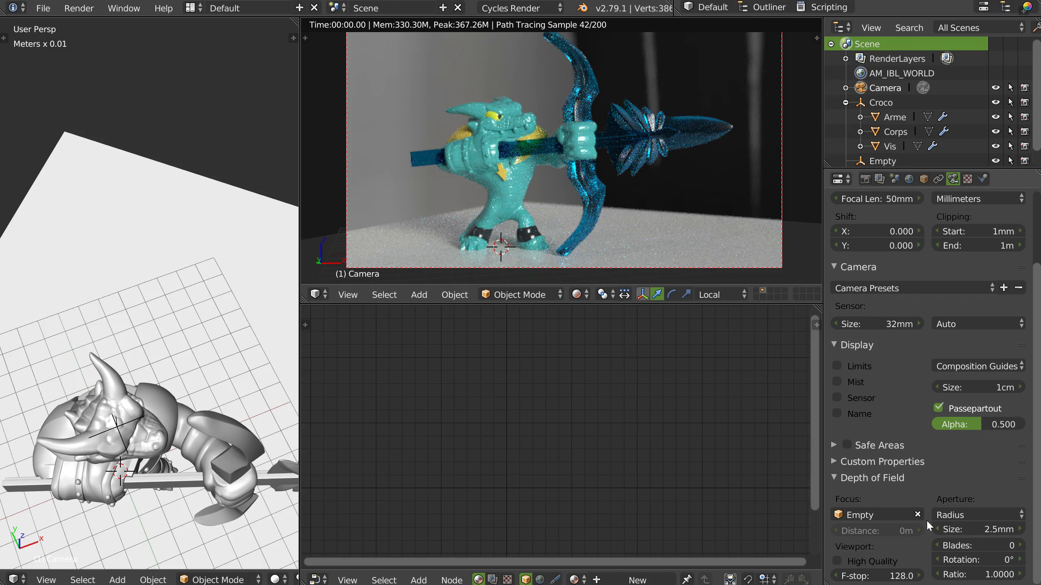
# - Check the depth of field in the full-screen camera render, and take the restored camera viewport out of rendered shading
pyautogui.hotkey('shift', 'space')
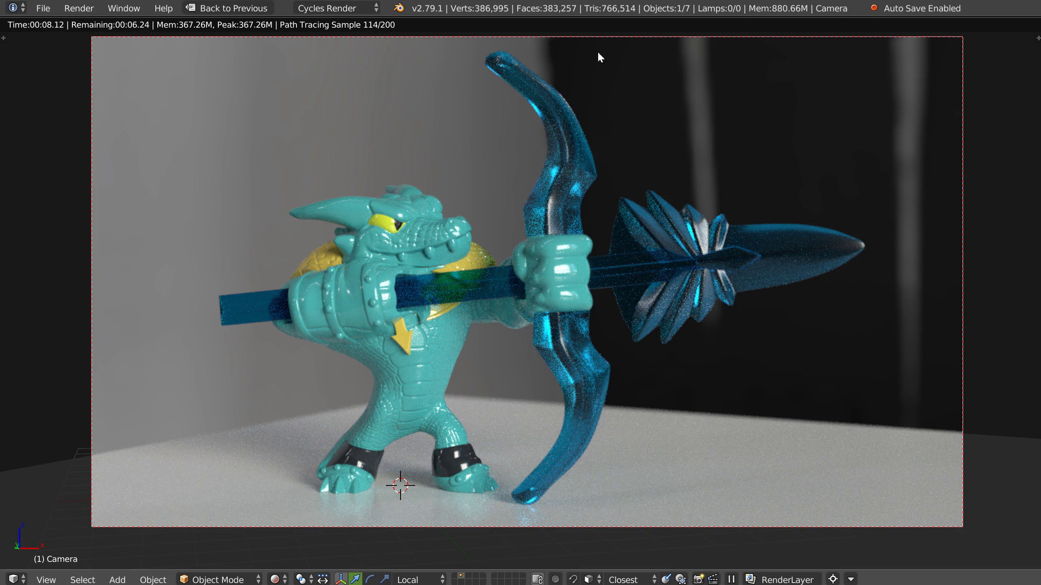
pyautogui.rightClick(401, 318)
pyautogui.hotkey('ctrl', 'space')
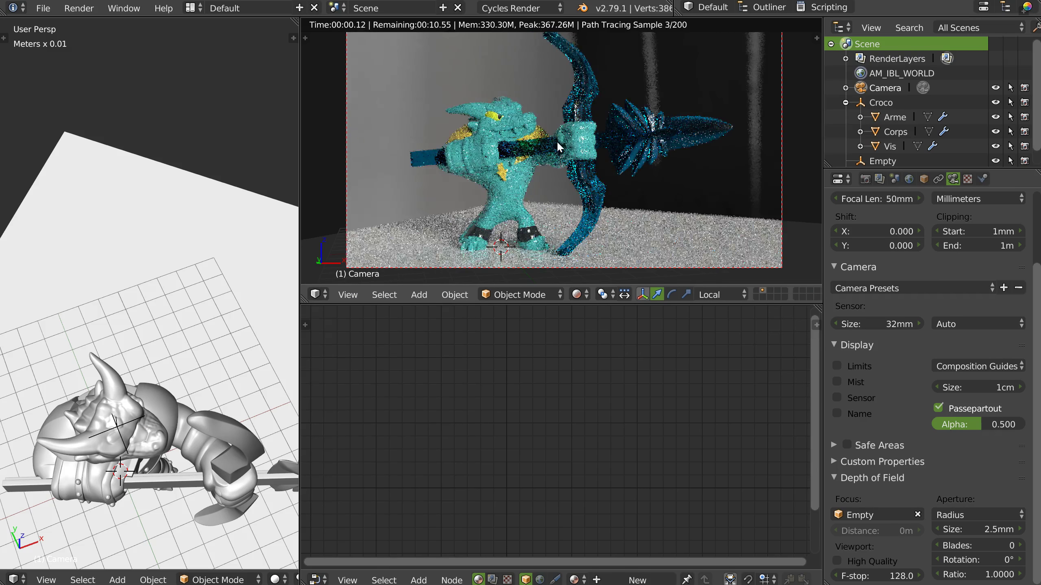
pyautogui.press('z')
pyautogui.click(514, 123)
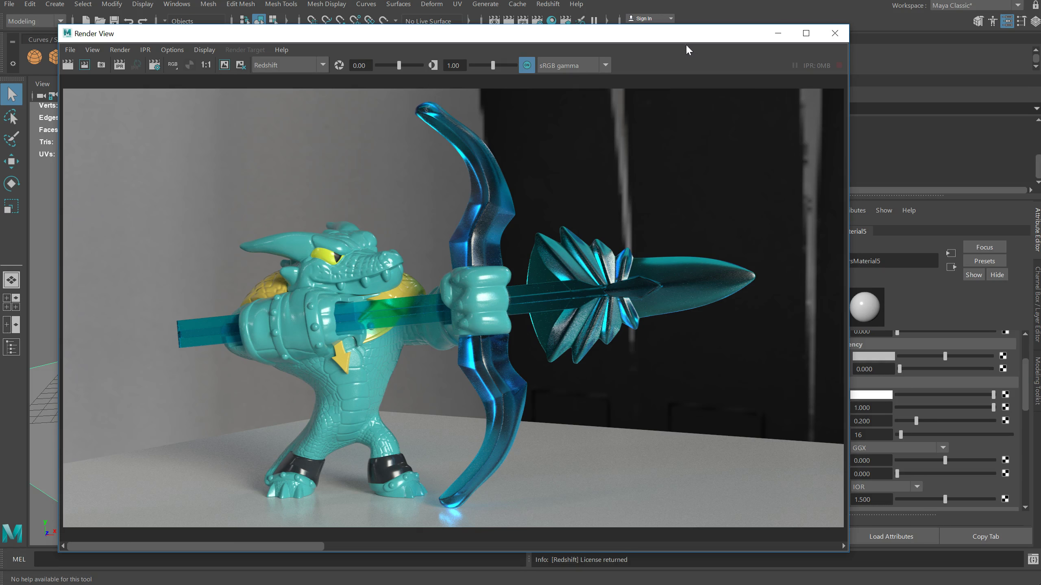
# - Move the render window off the viewport and examine the crocodile scene from several angles
pyautogui.moveTo(687, 37); pyautogui.dragTo(459, 421)
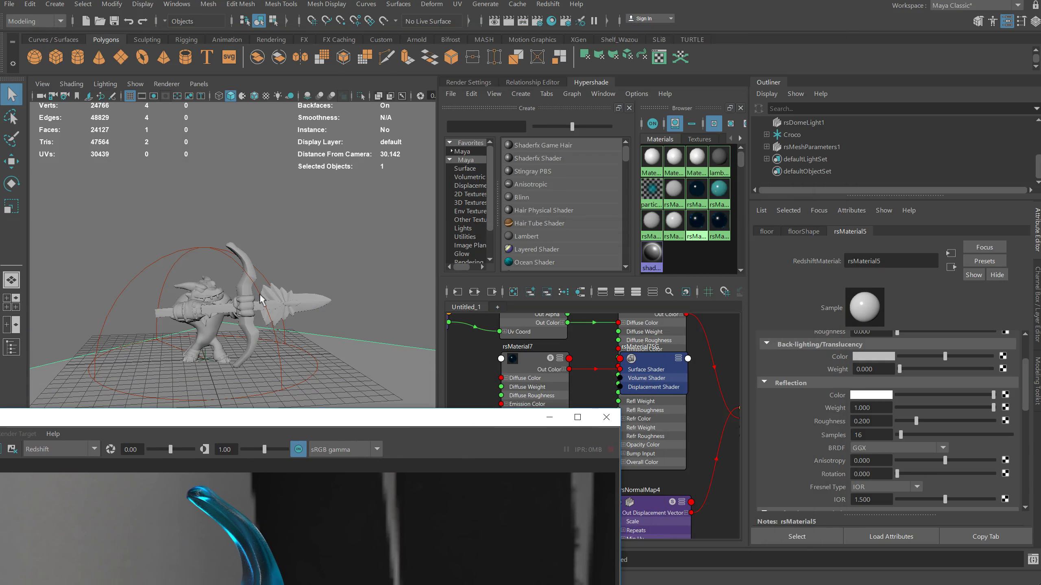
pyautogui.click(249, 276)
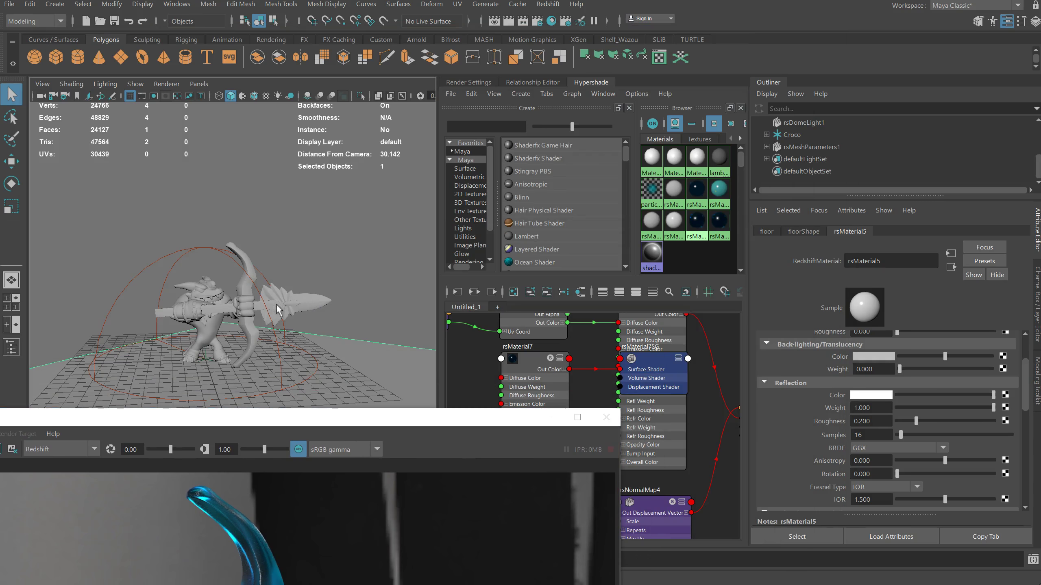
pyautogui.keyDown('alt'); pyautogui.moveTo(251, 302); pyautogui.dragTo(277, 245); pyautogui.keyUp('alt')
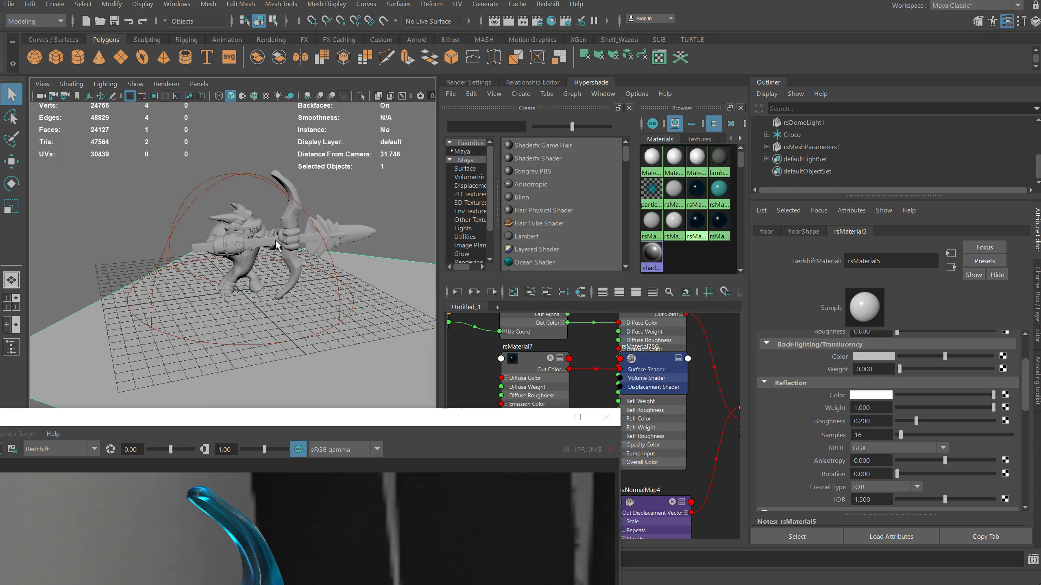
pyautogui.scroll(3, 277, 245)
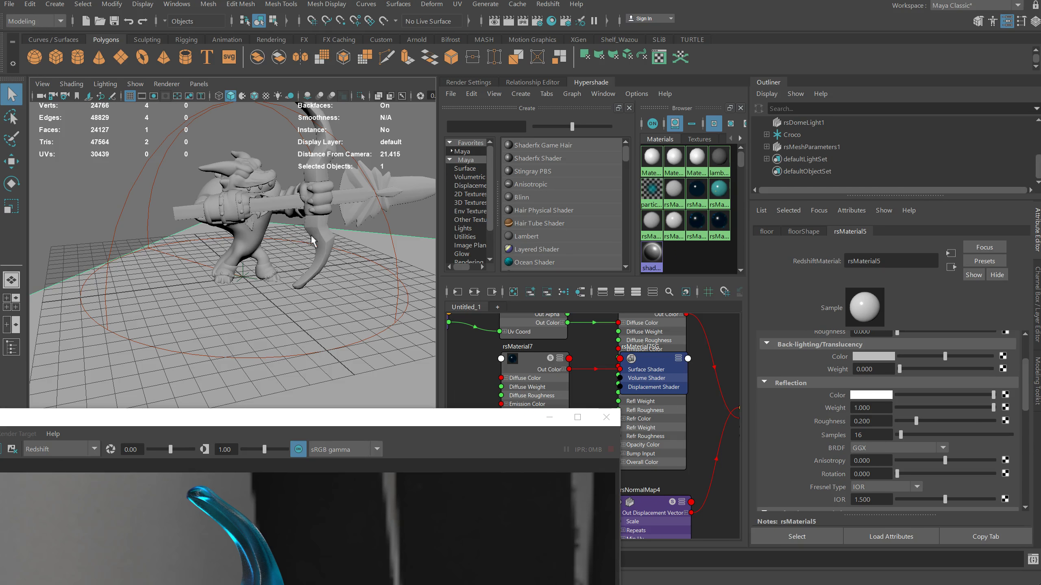
pyautogui.keyDown('alt'); pyautogui.moveTo(272, 259); pyautogui.dragTo(308, 259); pyautogui.keyUp('alt')
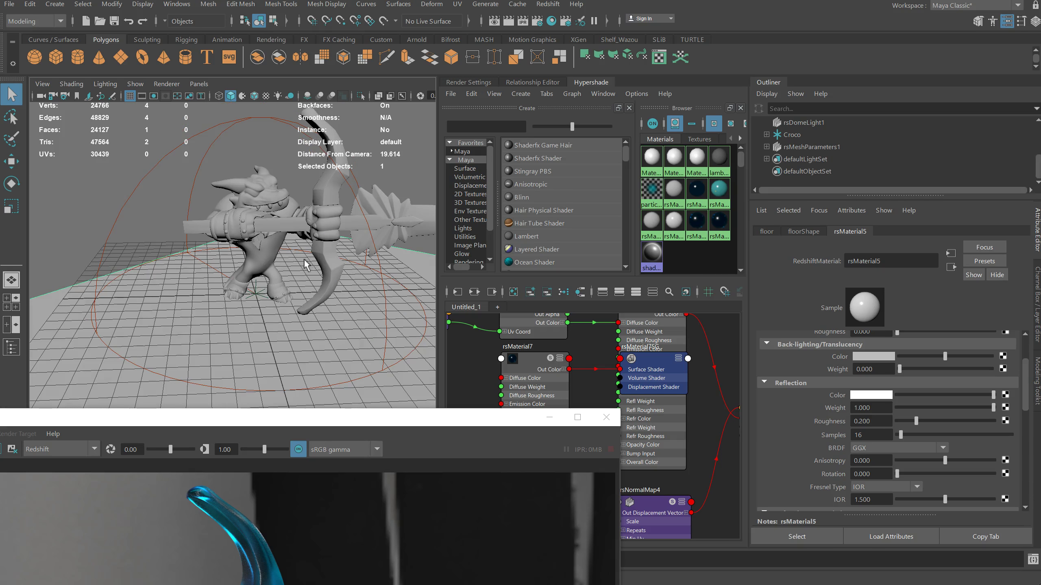
pyautogui.keyDown('alt'); pyautogui.moveTo(318, 264); pyautogui.dragTo(341, 258); pyautogui.keyUp('alt')
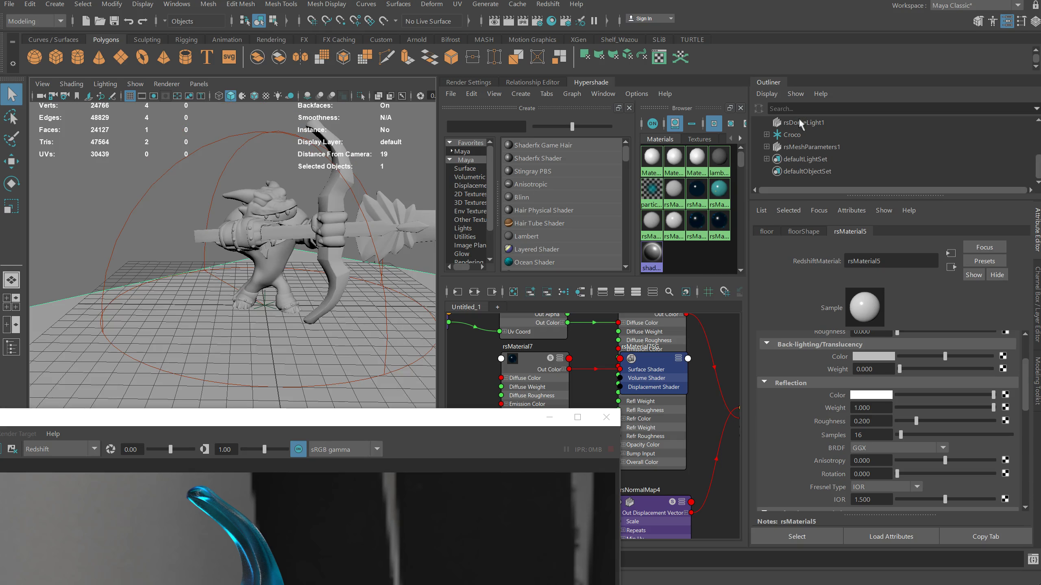
pyautogui.rightClick(938, 1)
pyautogui.click(938, 30)
pyautogui.keyDown('alt'); pyautogui.moveTo(297, 262); pyautogui.dragTo(240, 246); pyautogui.keyUp('alt')
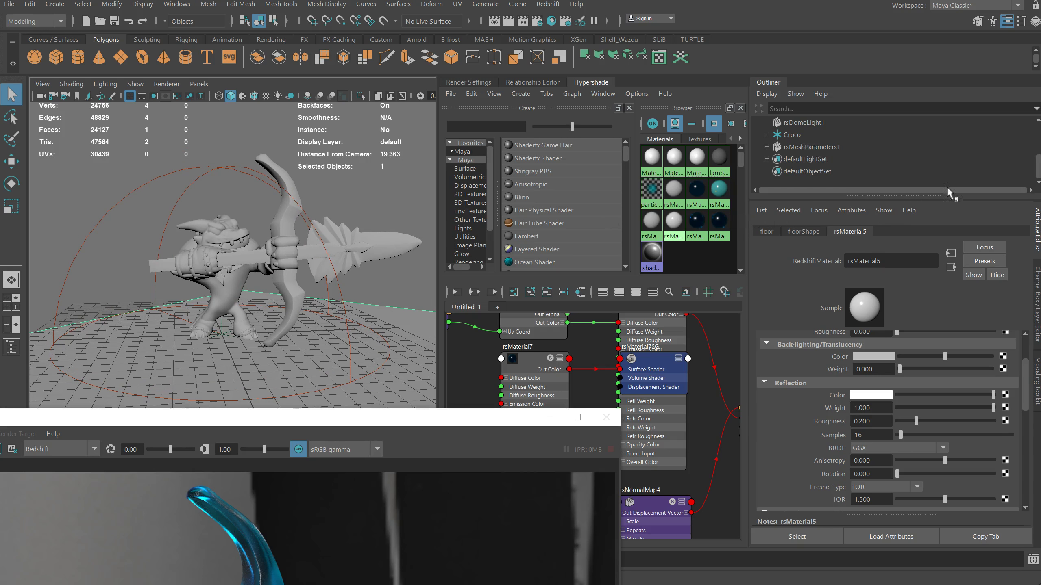
# - Select the scene camera and expand its Redshift attributes to reach the lens shader setting
pyautogui.scroll(3, 861, 163)
pyautogui.click(796, 160)
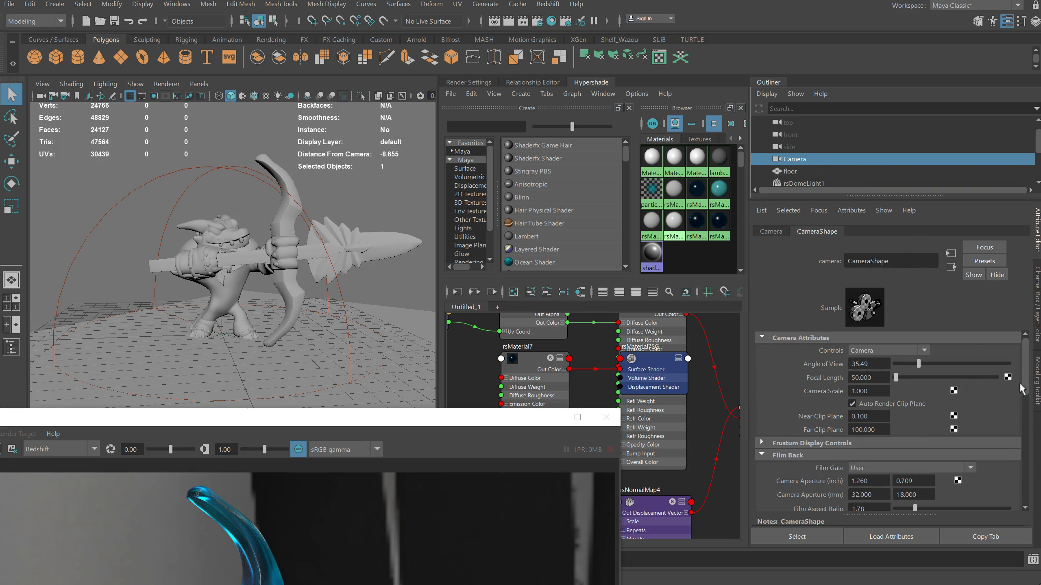
pyautogui.moveTo(1025, 377); pyautogui.dragTo(1020, 492)
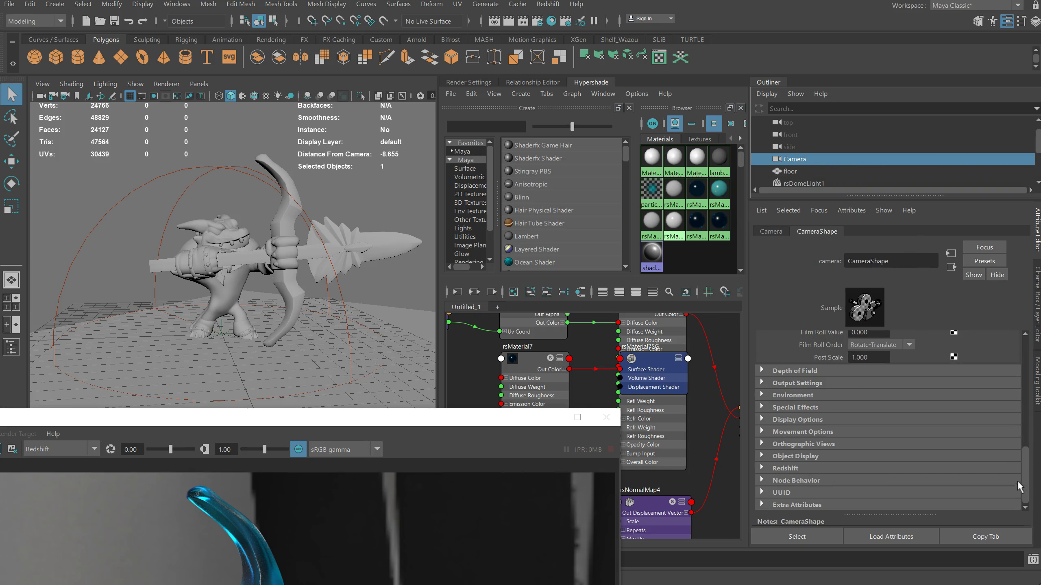
pyautogui.click(762, 468)
pyautogui.moveTo(1022, 439); pyautogui.dragTo(1024, 472)
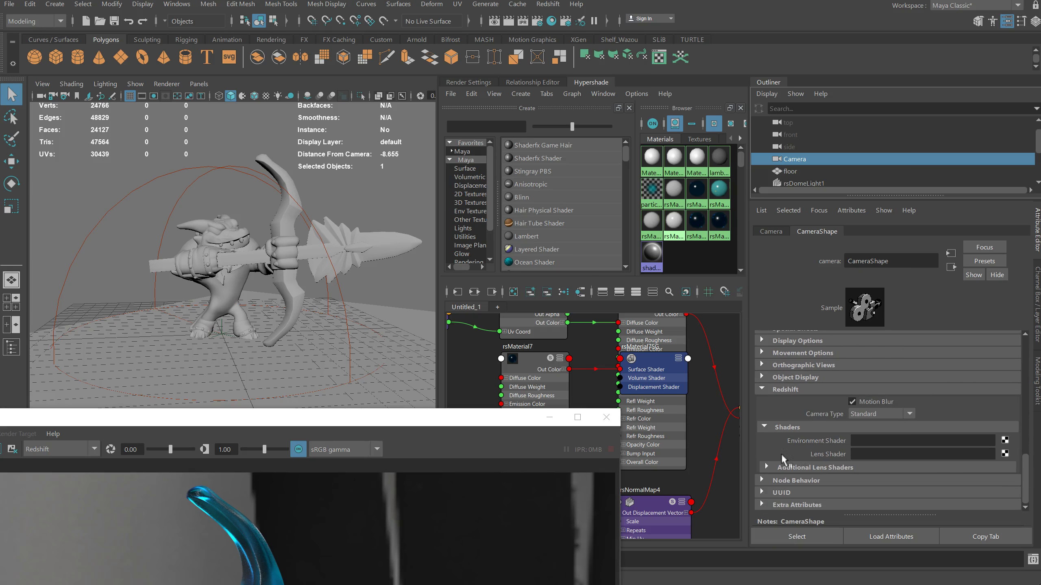
# - Assign a new RedshiftBokeh node as the camera's lens shader and turn off deriving focus distance from the camera
pyautogui.click(1006, 454)
pyautogui.write('no')
pyautogui.click(545, 350)
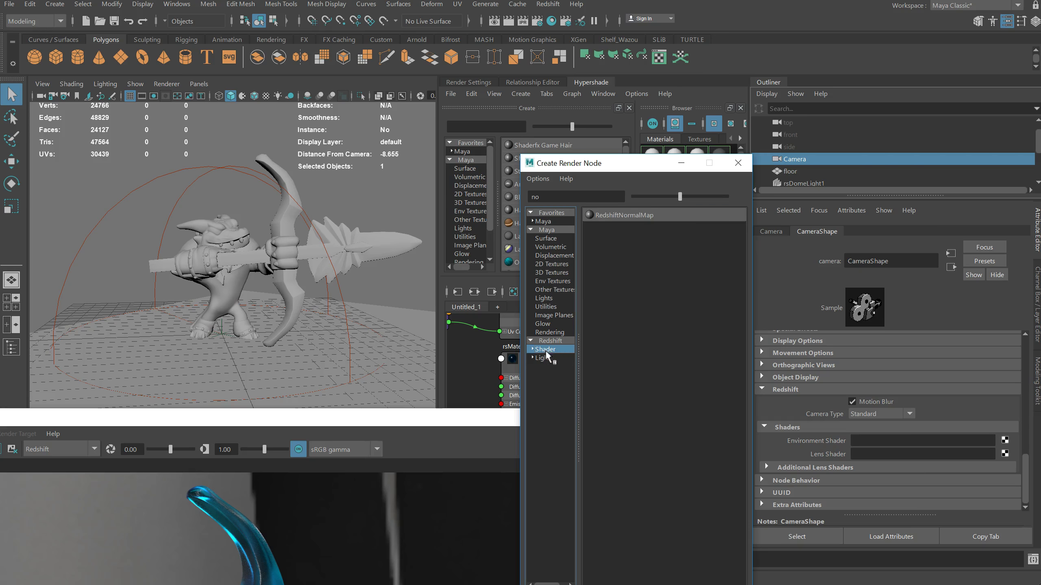
pyautogui.click(553, 196)
pyautogui.press('BackSpace')
pyautogui.press('BackSpace')
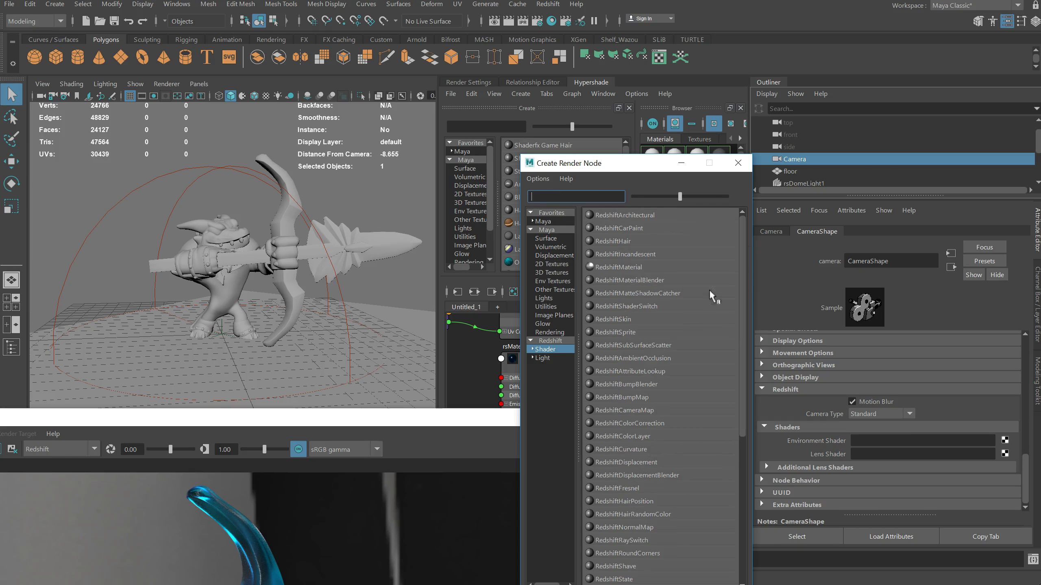
pyautogui.moveTo(742, 259); pyautogui.dragTo(712, 497)
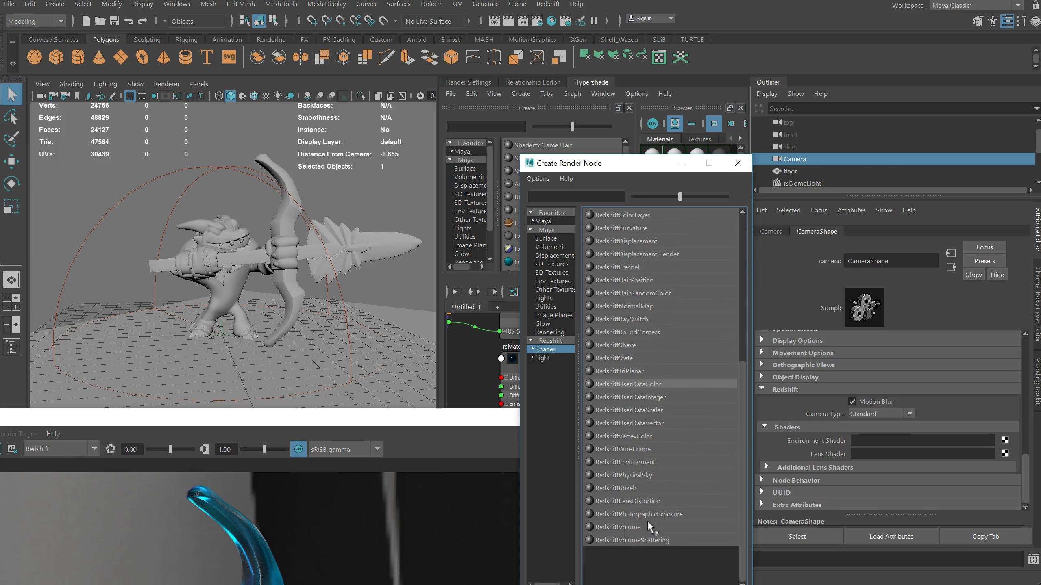
pyautogui.click(623, 491)
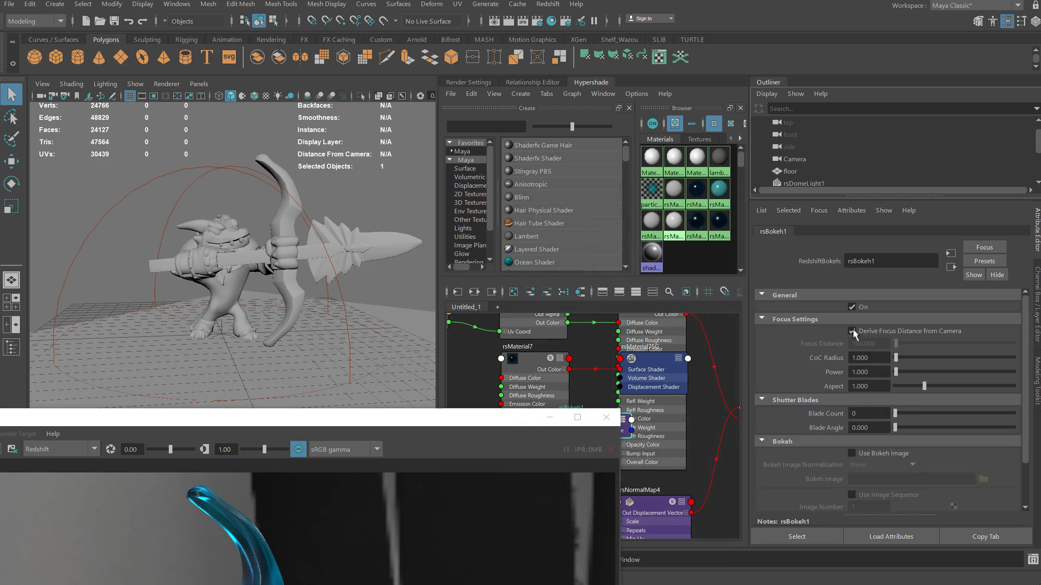
pyautogui.click(853, 331)
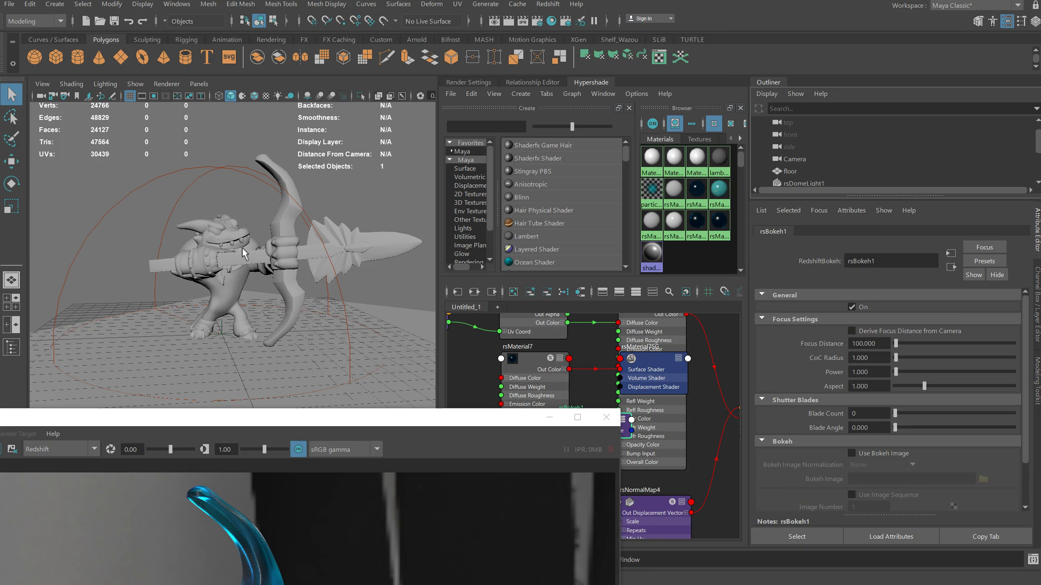
# - Create a polygon sphere and move it up to the crocodile's head as a focus distance reference
pyautogui.keyDown('alt'); pyautogui.moveTo(242, 239); pyautogui.dragTo(279, 245); pyautogui.keyUp('alt')
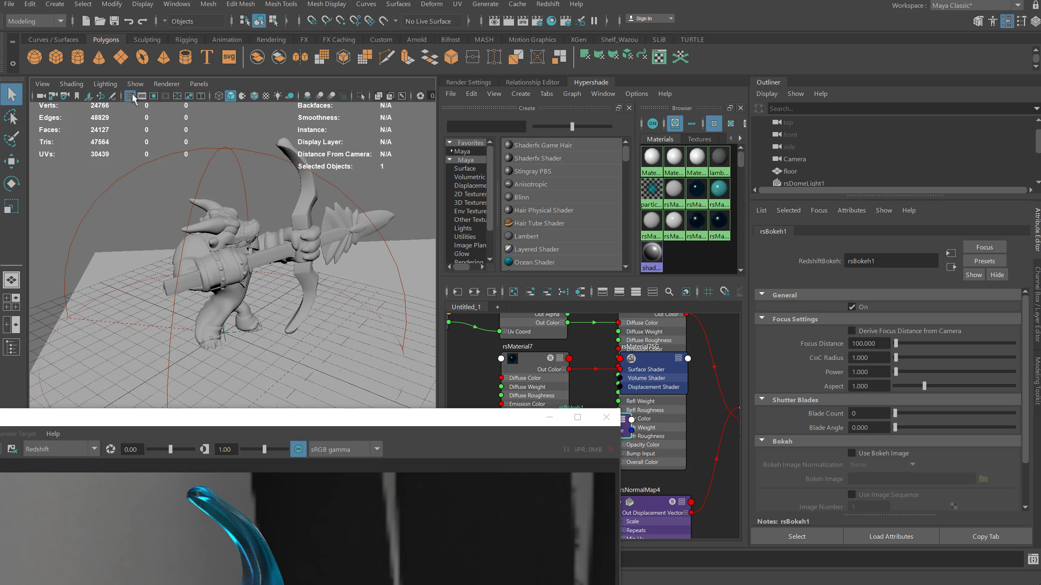
pyautogui.click(34, 57)
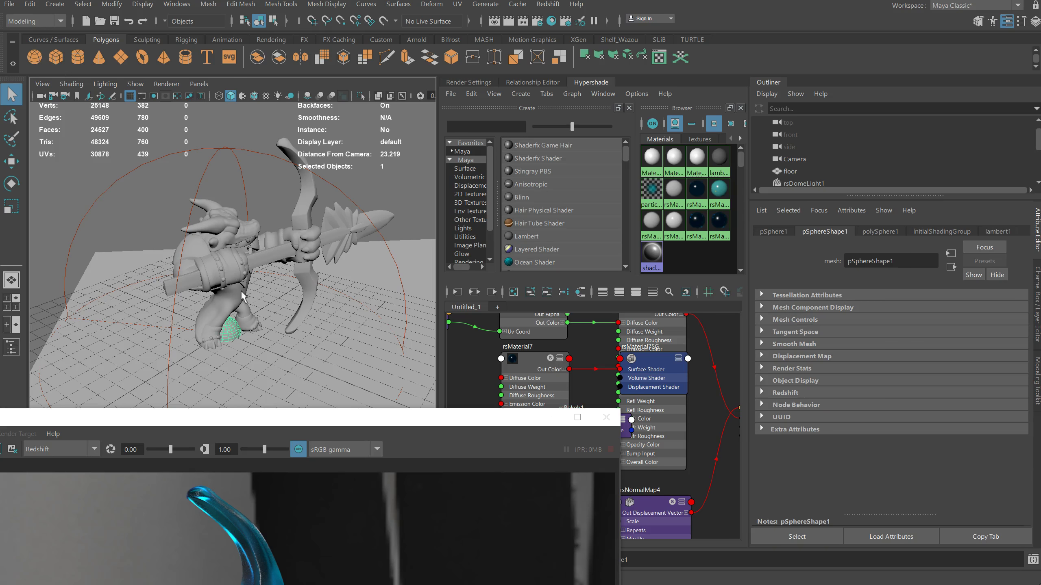
pyautogui.scroll(2, 240, 295)
pyautogui.press('w')
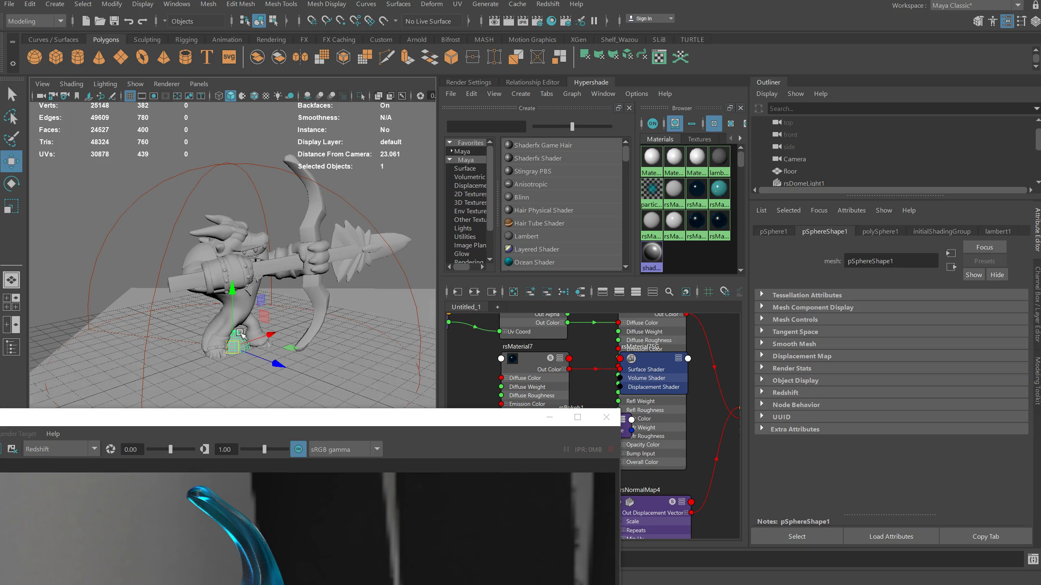
pyautogui.moveTo(232, 283); pyautogui.dragTo(233, 161)
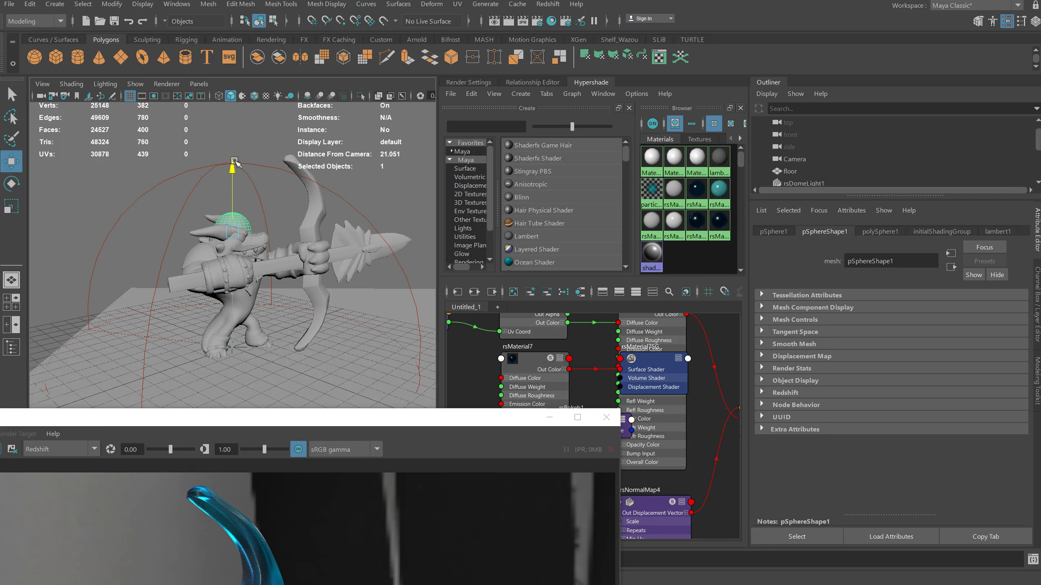
pyautogui.keyDown('alt'); pyautogui.moveTo(246, 230); pyautogui.dragTo(383, 204); pyautogui.keyUp('alt')
pyautogui.keyDown('alt'); pyautogui.moveTo(308, 243); pyautogui.dragTo(294, 250); pyautogui.keyUp('alt')
pyautogui.moveTo(226, 175); pyautogui.dragTo(229, 188)
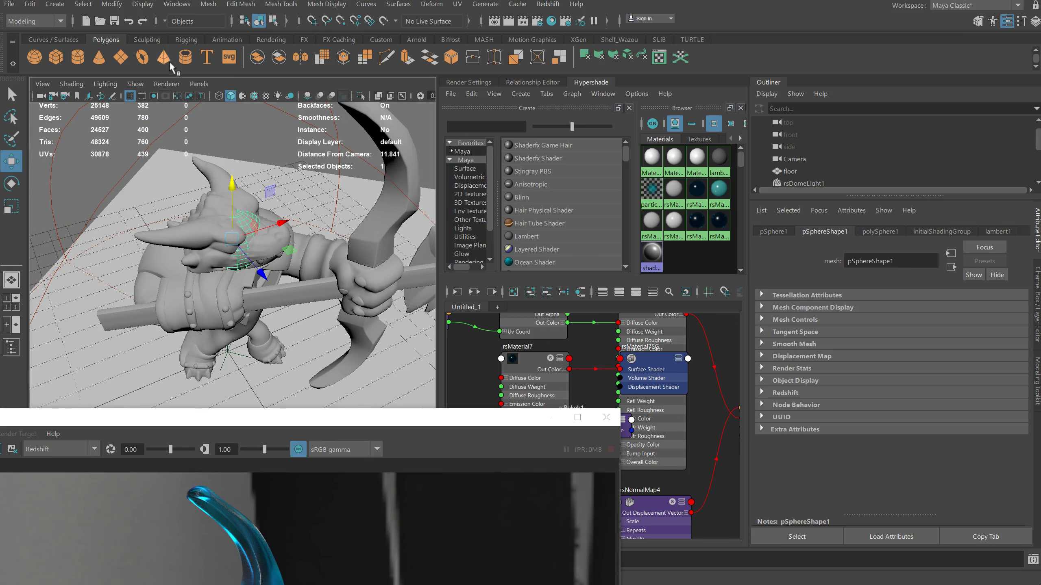
# - Look through the scene camera and read the reference sphere's distance from it
pyautogui.click(201, 86)
pyautogui.moveTo(237, 95)
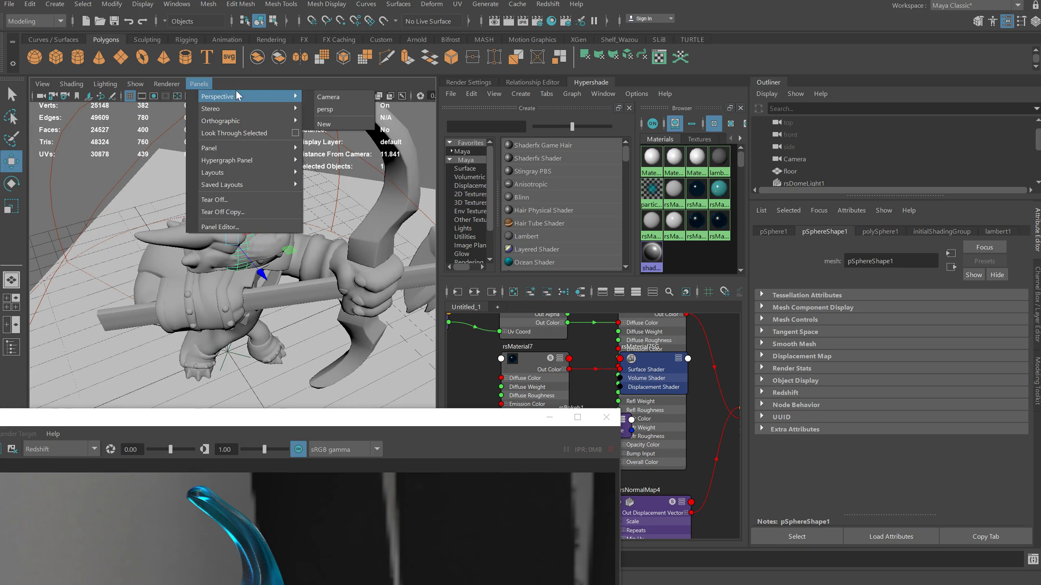
pyautogui.click(325, 100)
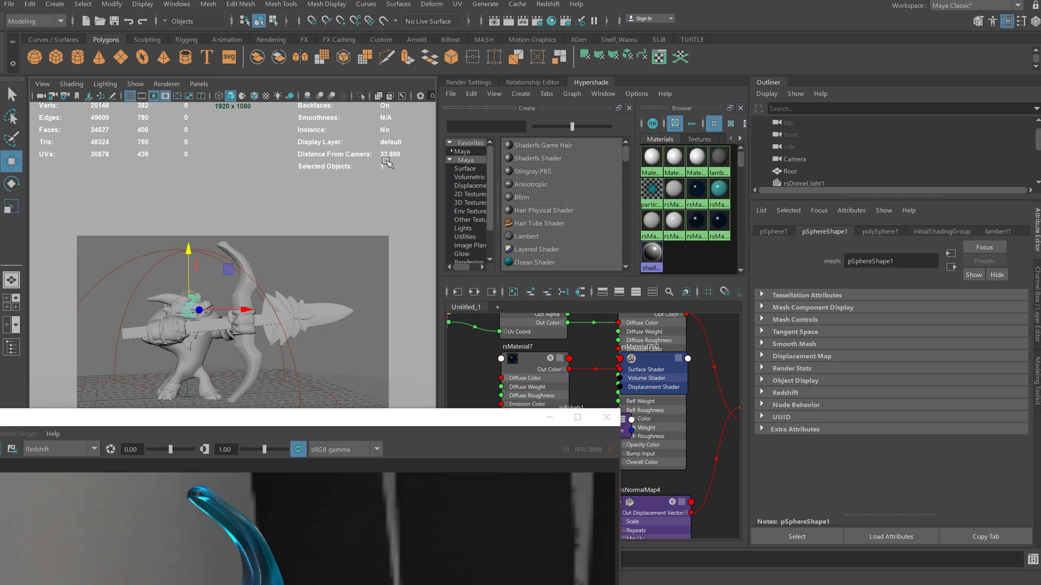
# - Set the camera's bokeh focus distance to 32.890 and its CoC radius to 0.250
pyautogui.click(793, 159)
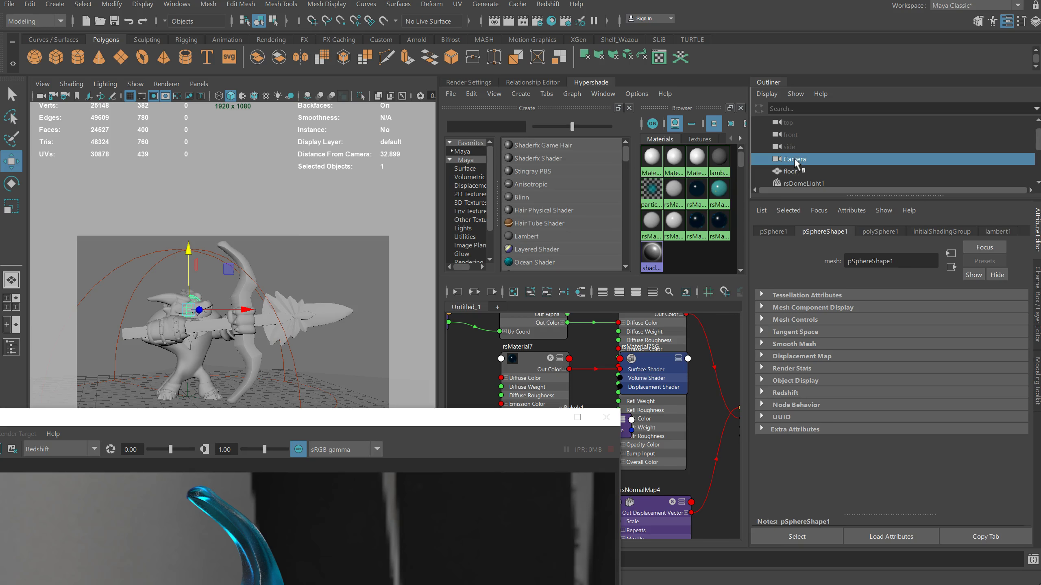
pyautogui.click(865, 232)
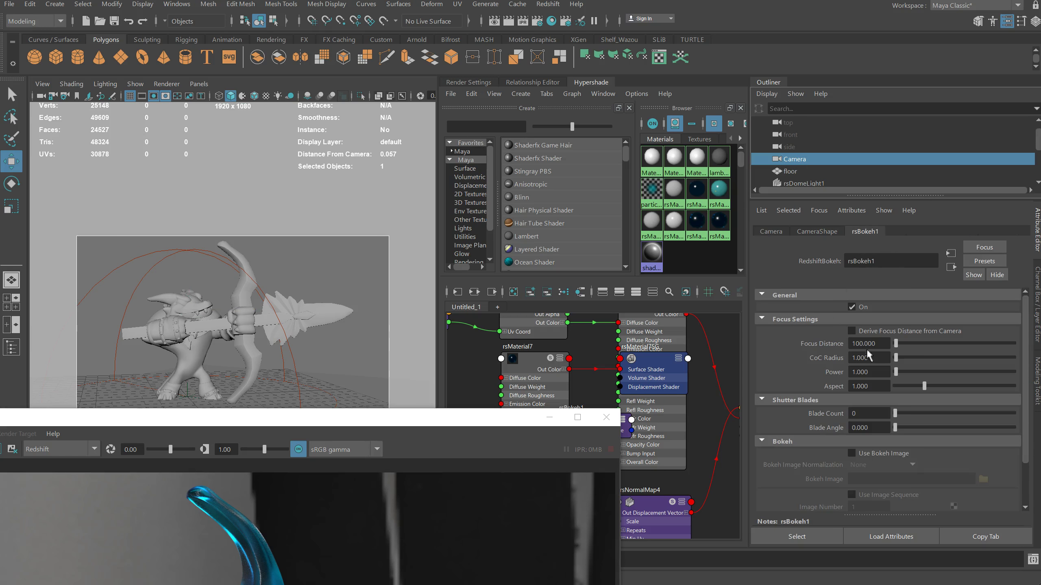
pyautogui.click(889, 344)
pyautogui.write('3')
pyautogui.press('Return')
pyautogui.press('Tab')
pyautogui.write('0.25')
pyautogui.press('Return')
# - Return to the perspective view and delete the reference sphere from the crocodile's head
pyautogui.click(240, 293)
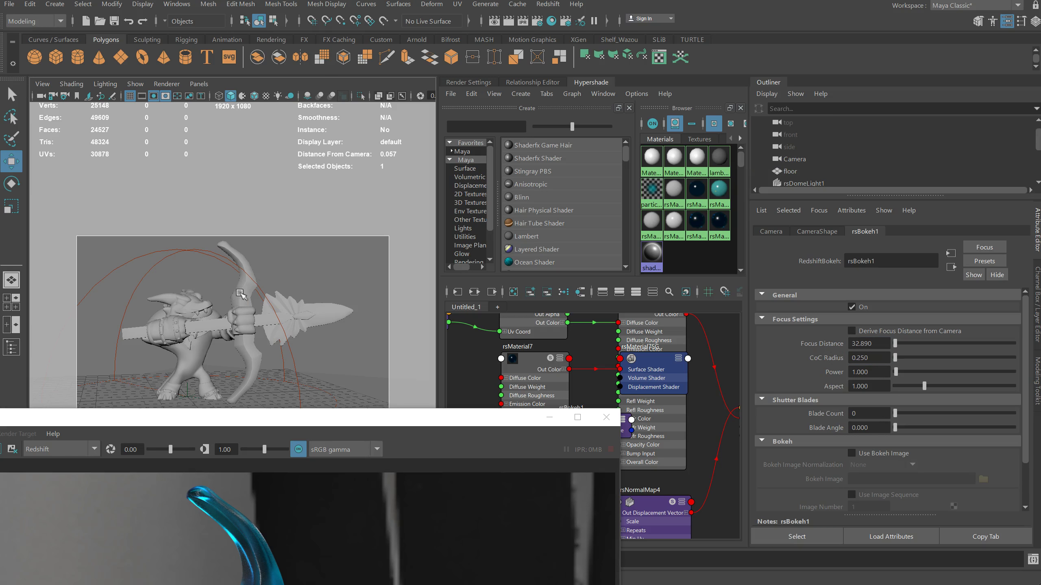
pyautogui.click(240, 293)
pyautogui.press('space')
pyautogui.keyDown('alt'); pyautogui.moveTo(273, 260); pyautogui.dragTo(249, 266); pyautogui.keyUp('alt')
pyautogui.click(240, 238)
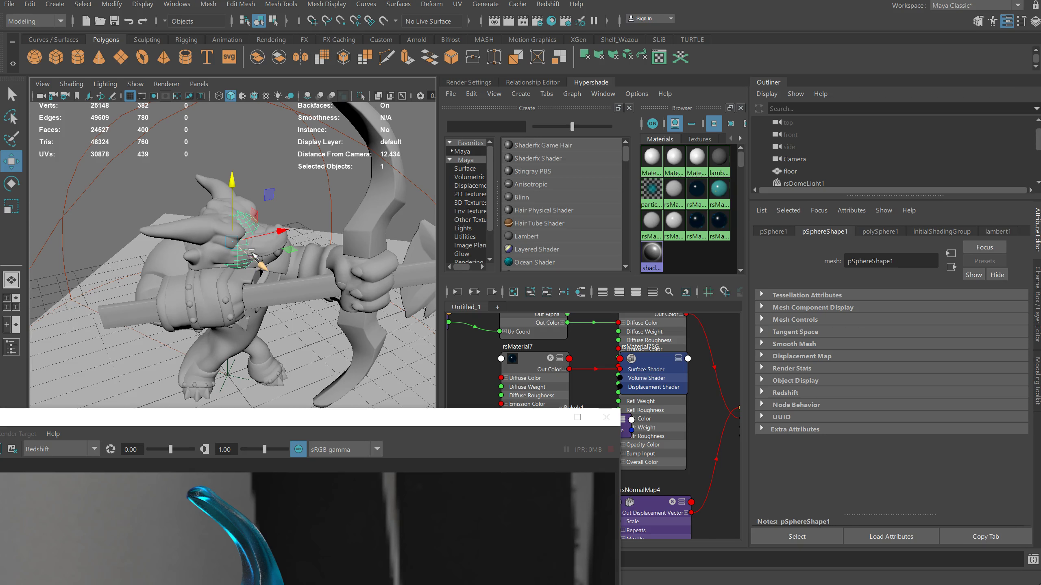
pyautogui.click(247, 259)
# - Bring the render window back into view and start an IPR render from the scene camera to check the depth of field
pyautogui.moveTo(270, 423); pyautogui.dragTo(440, 63)
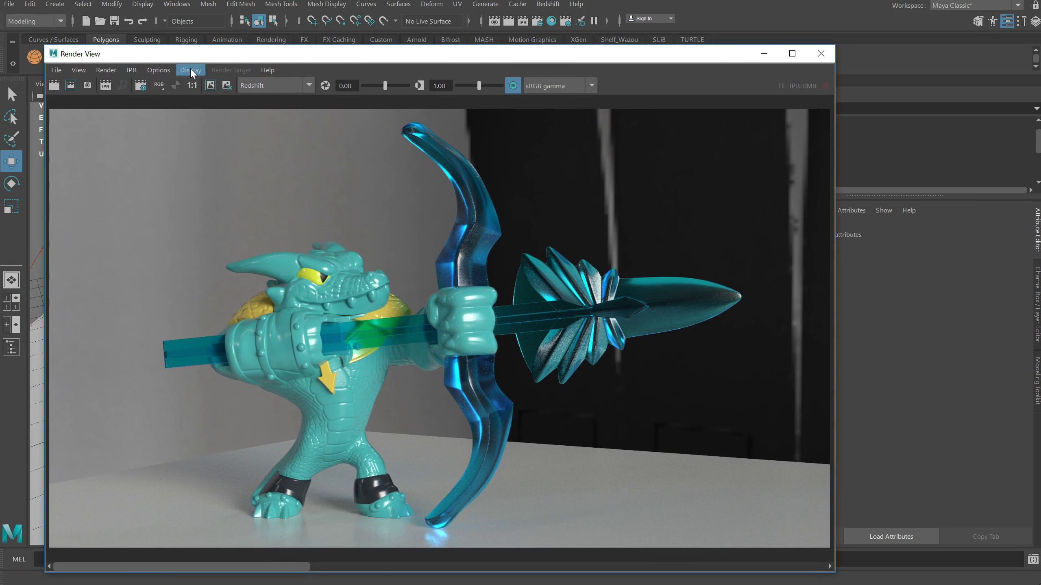
pyautogui.click(132, 69)
pyautogui.moveTo(229, 107)
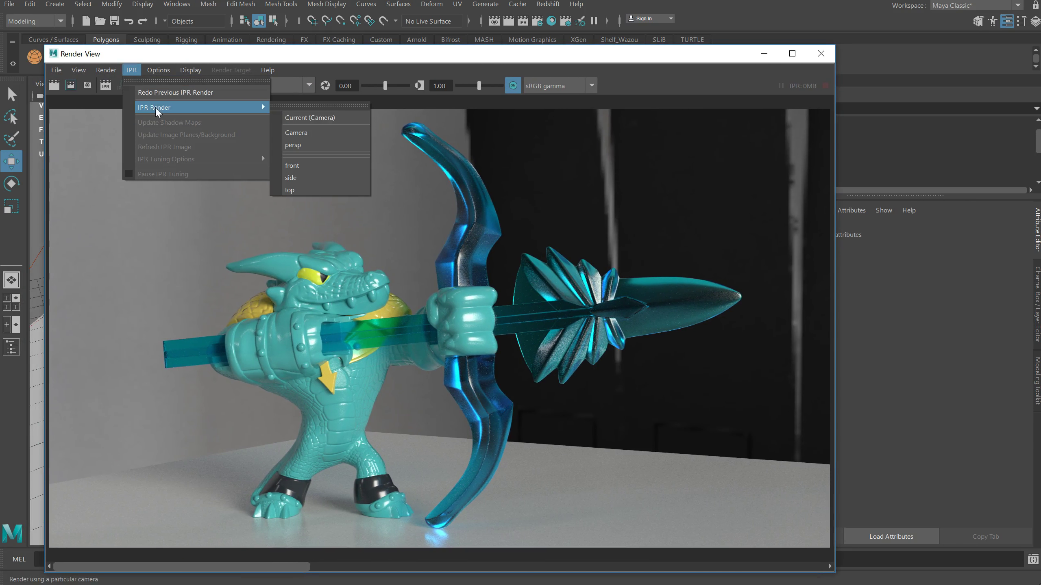
pyautogui.click(306, 118)
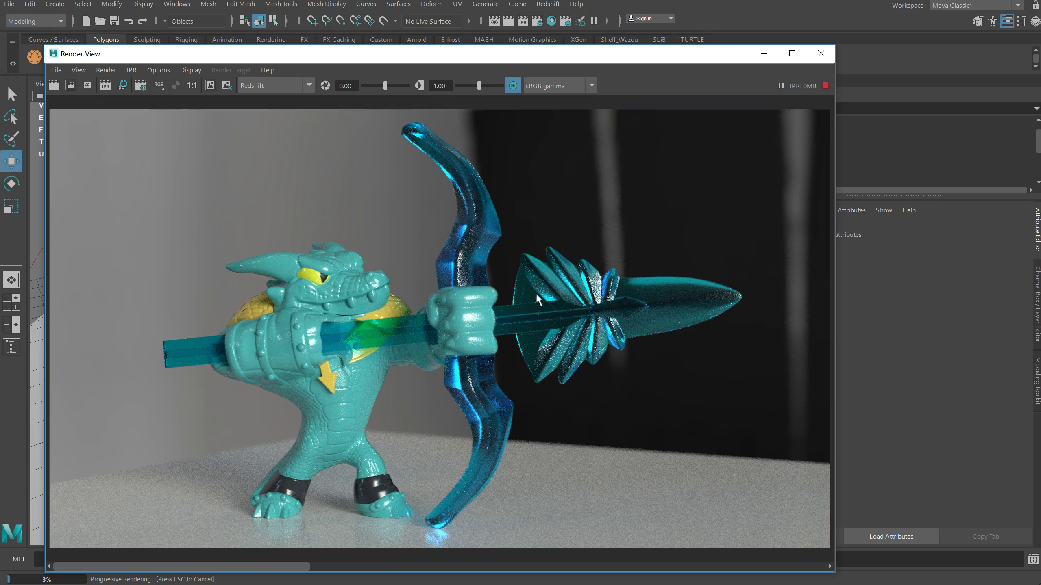
pyautogui.moveTo(384, 60); pyautogui.dragTo(389, 66)
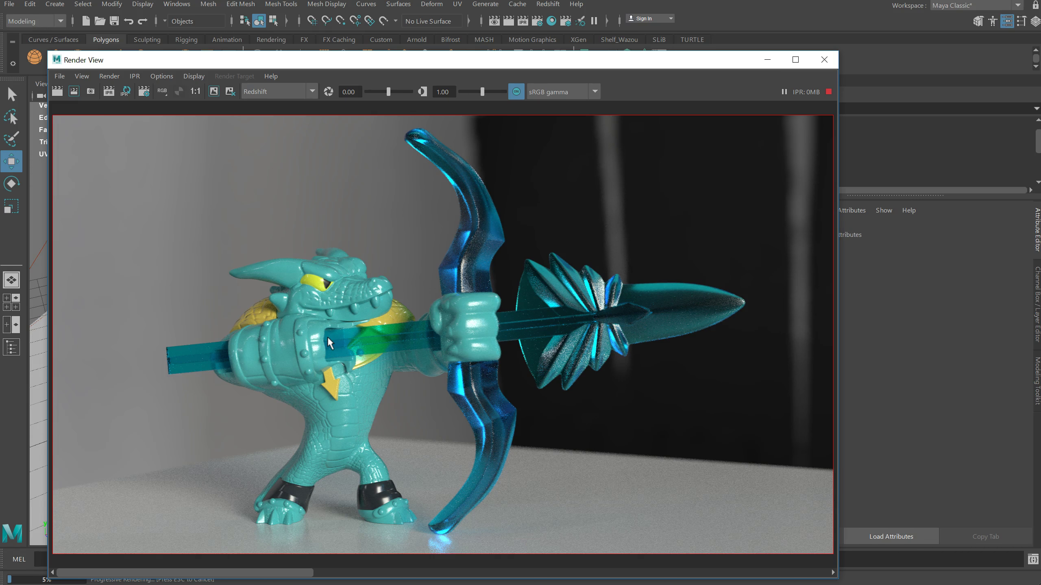
pyautogui.moveTo(361, 63); pyautogui.dragTo(359, 24)
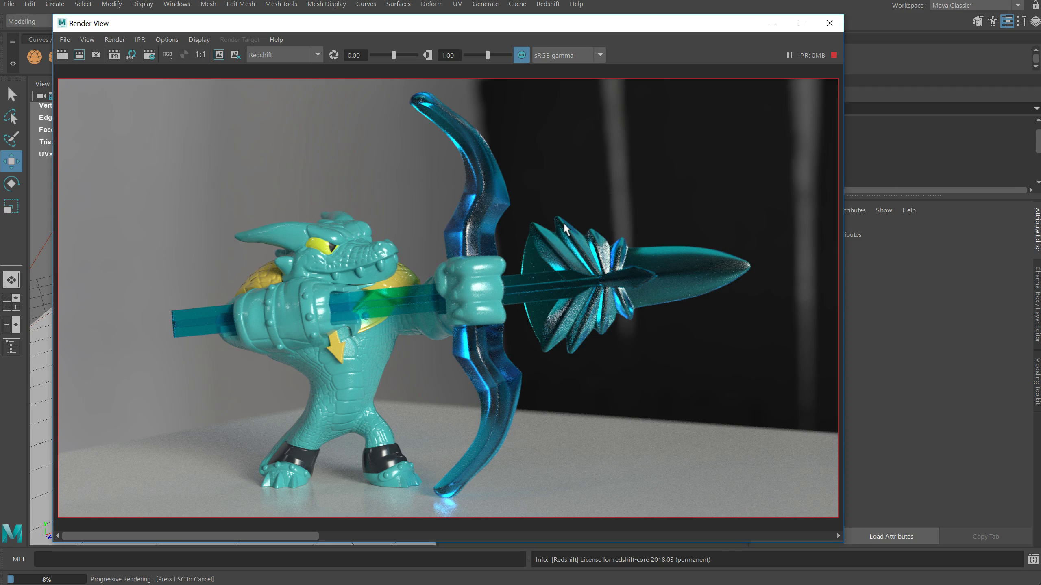
# - Set the Redshift unified sampling to a minimum of 16 and a maximum of 256 samples
pyautogui.moveTo(480, 29); pyautogui.dragTo(68, 37)
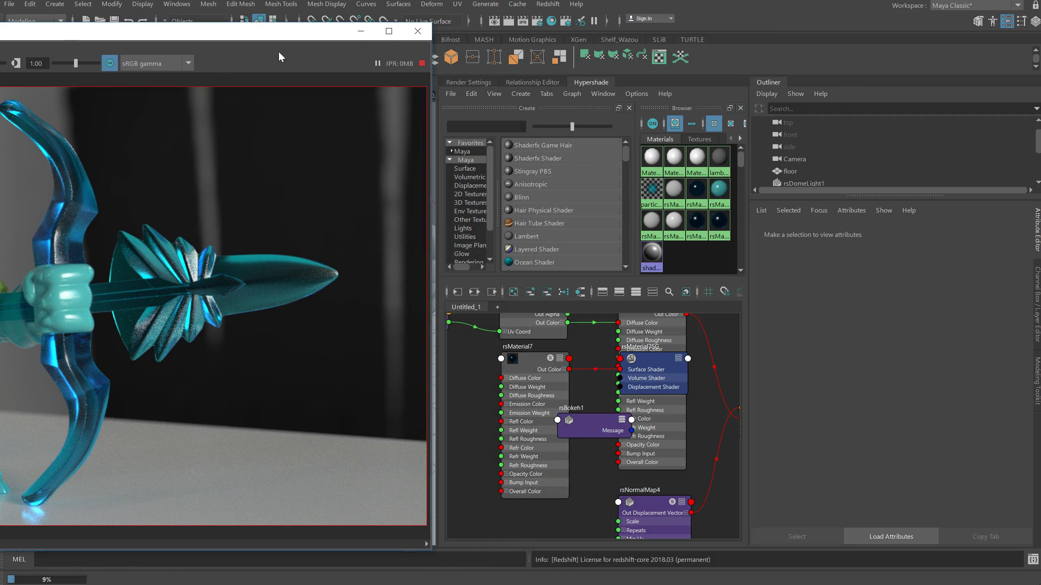
pyautogui.click(470, 82)
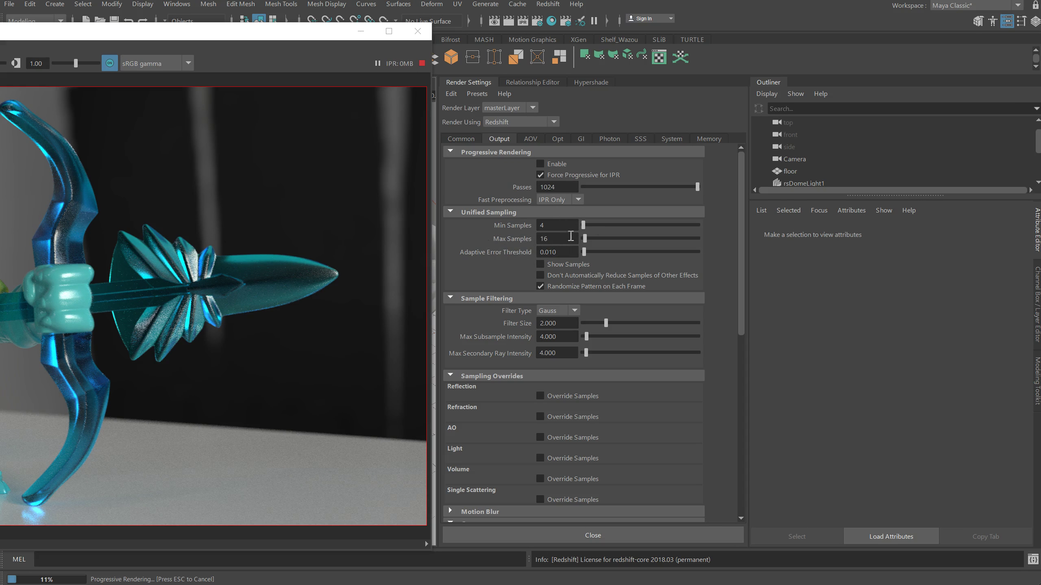
pyautogui.click(560, 223)
pyautogui.write('16')
pyautogui.press('Tab')
pyautogui.write('256')
pyautogui.press('Return')
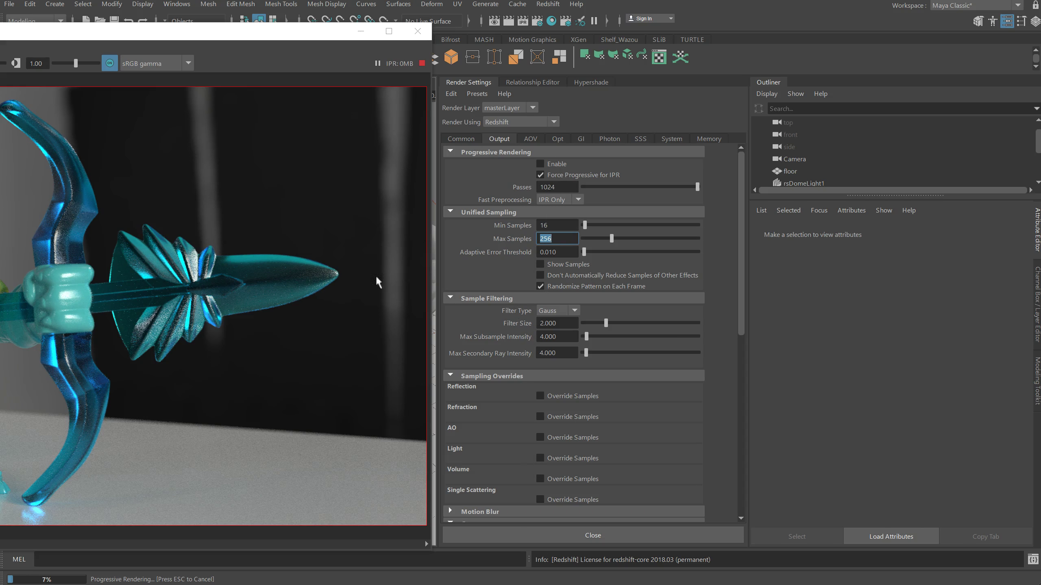
# - Set the Redshift Brute Force GI ray count to 256, bring the render window into full view and render the frame
pyautogui.click(581, 139)
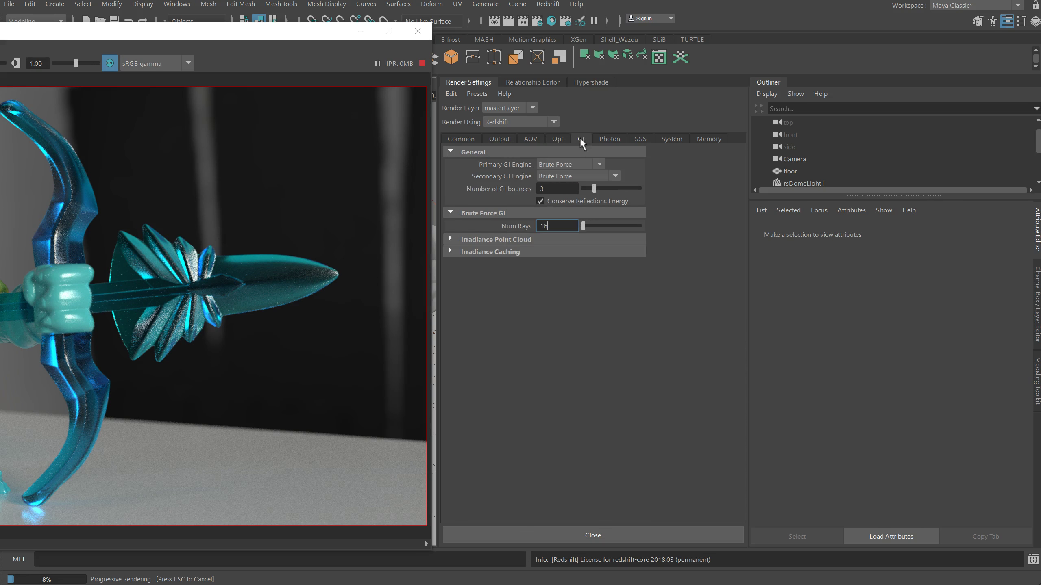
pyautogui.write('256')
pyautogui.press('Return')
pyautogui.moveTo(356, 31); pyautogui.dragTo(729, 18)
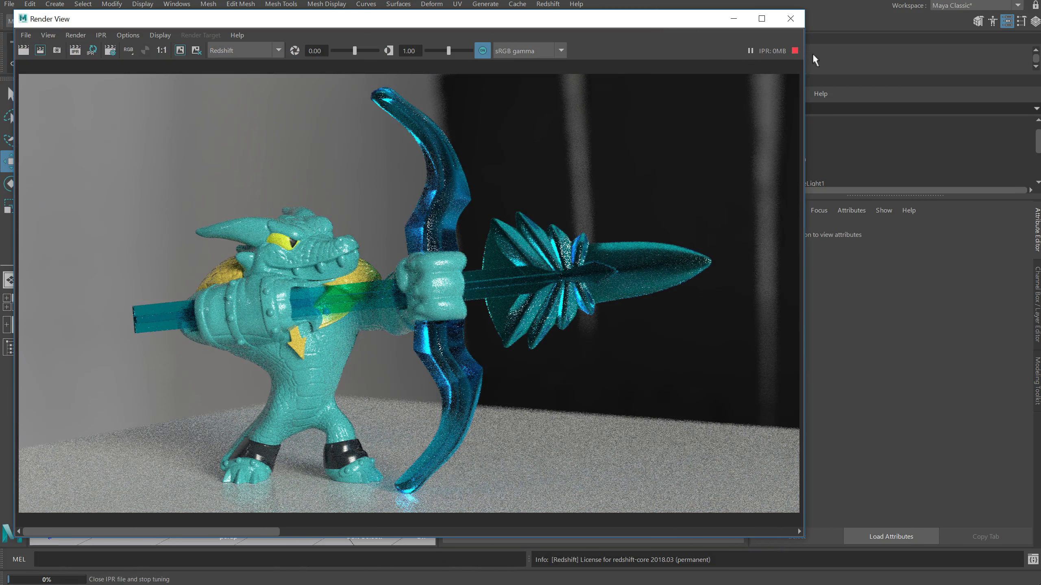
pyautogui.click(24, 50)
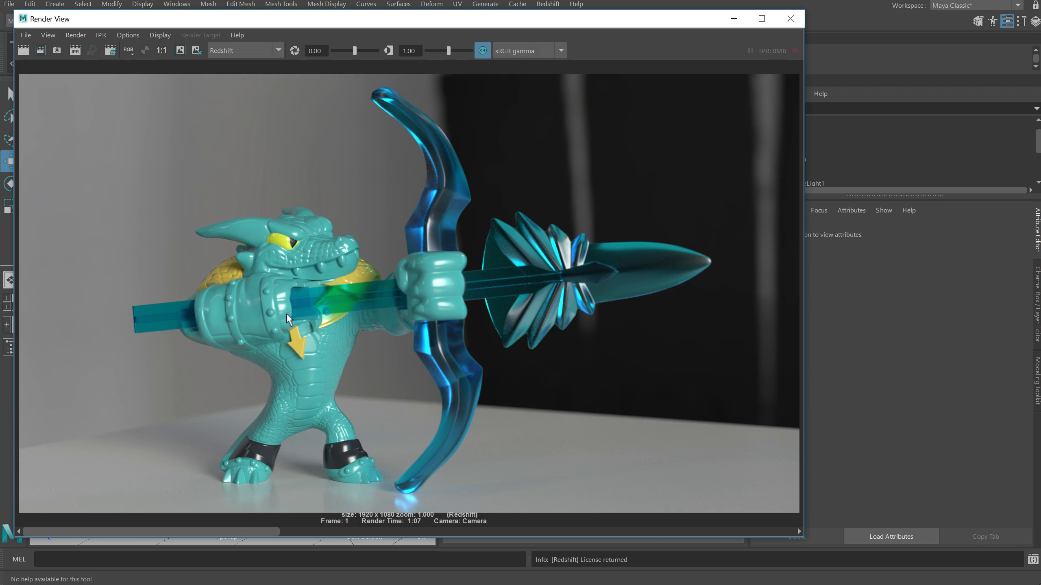
# - Examine the finished Redshift render up close, checking noise and depth of field on the crocodile's head, bow and arrow
pyautogui.scroll(3, 432, 296)
pyautogui.scroll(3, 432, 296)
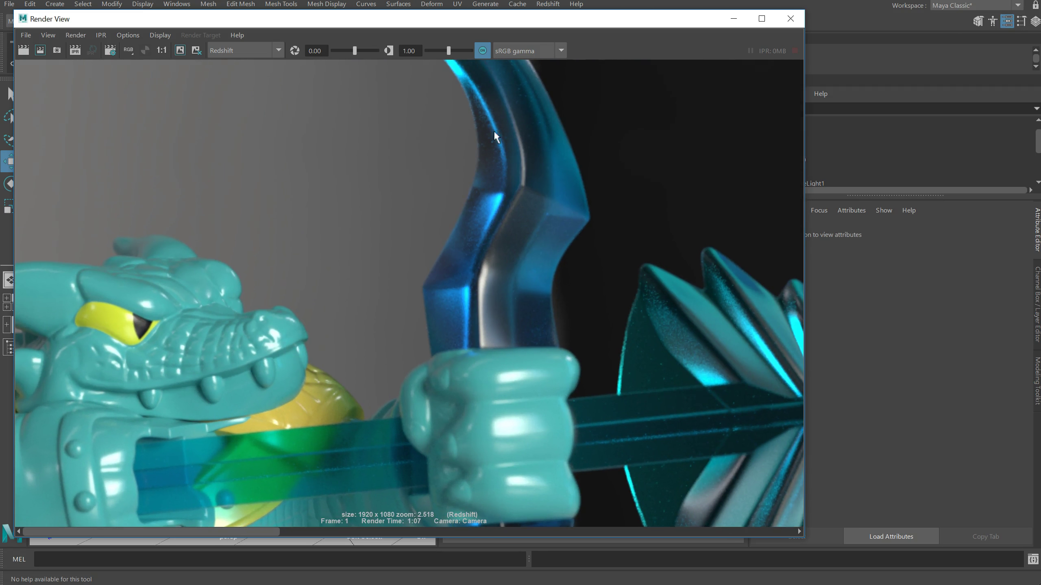
pyautogui.keyDown('alt'); pyautogui.moveTo(453, 302); pyautogui.dragTo(472, 302, button='middle'); pyautogui.keyUp('alt')
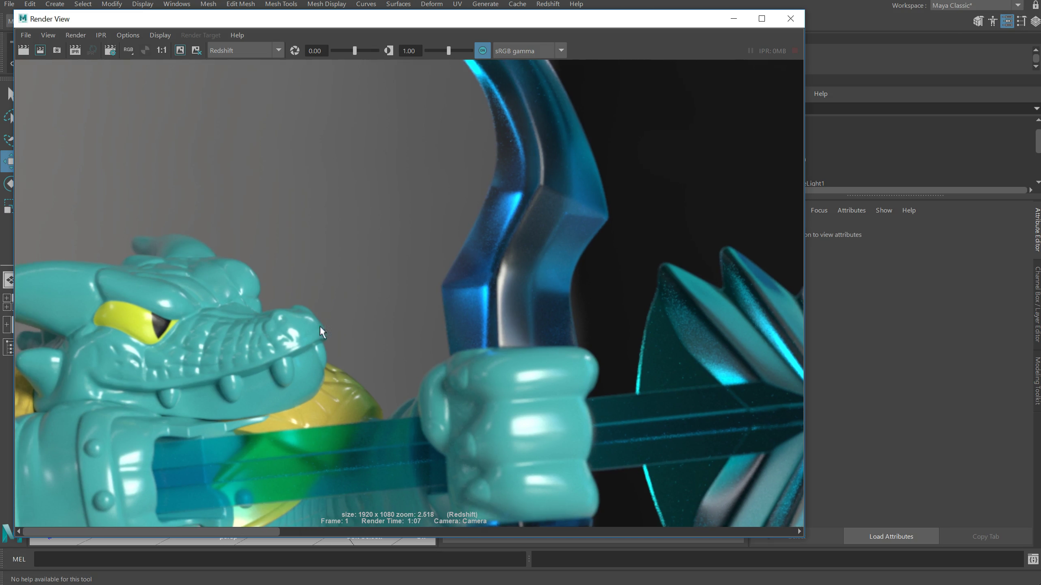
pyautogui.scroll(2, 320, 331)
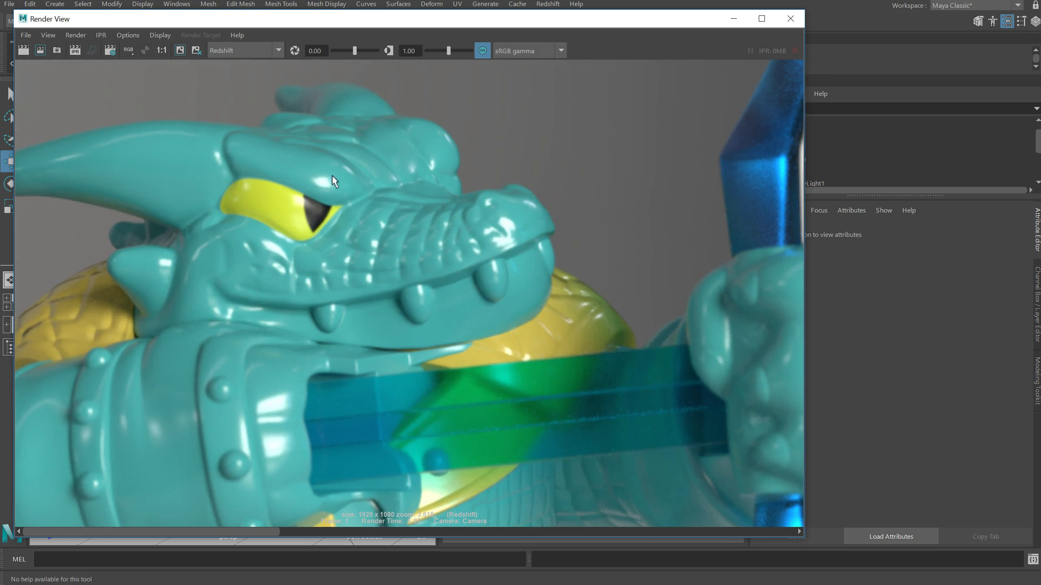
pyautogui.scroll(-5, 452, 239)
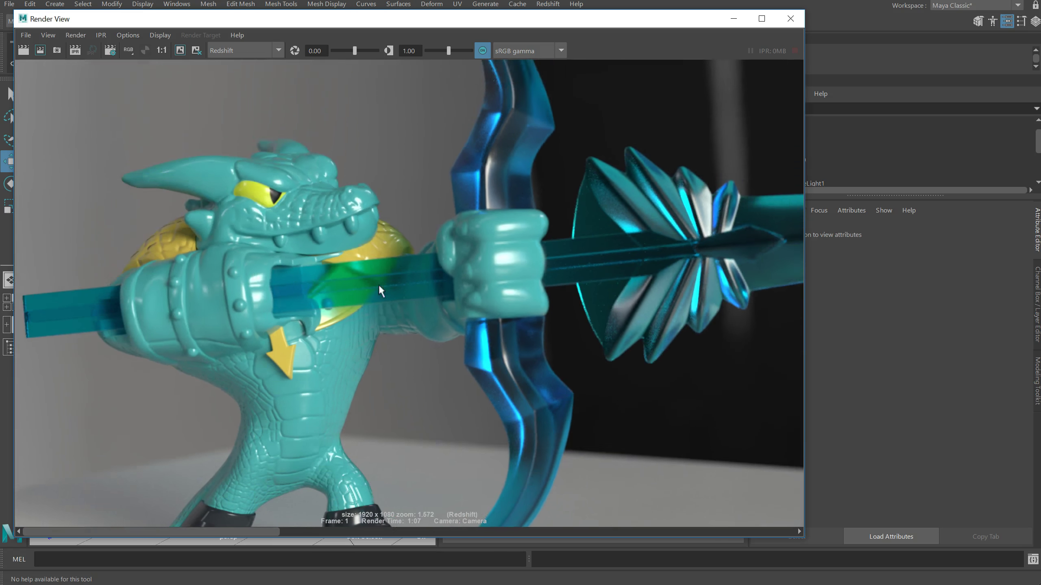
pyautogui.keyDown('alt'); pyautogui.moveTo(380, 291); pyautogui.dragTo(364, 330, button='middle'); pyautogui.keyUp('alt')
pyautogui.scroll(-1, 354, 156)
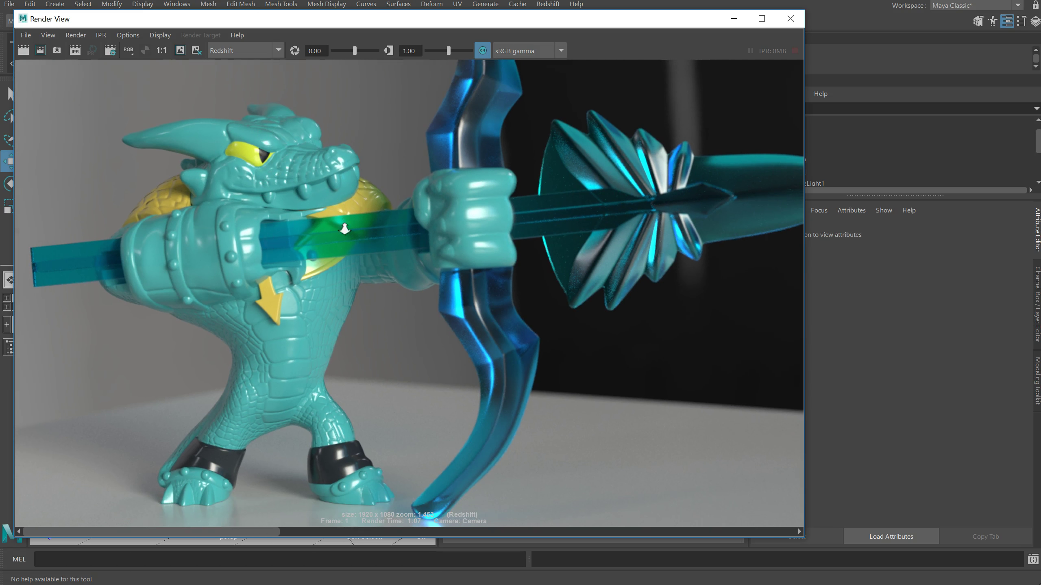
pyautogui.scroll(-1, 383, 217)
pyautogui.scroll(-3, 383, 216)
pyautogui.scroll(1, 411, 225)
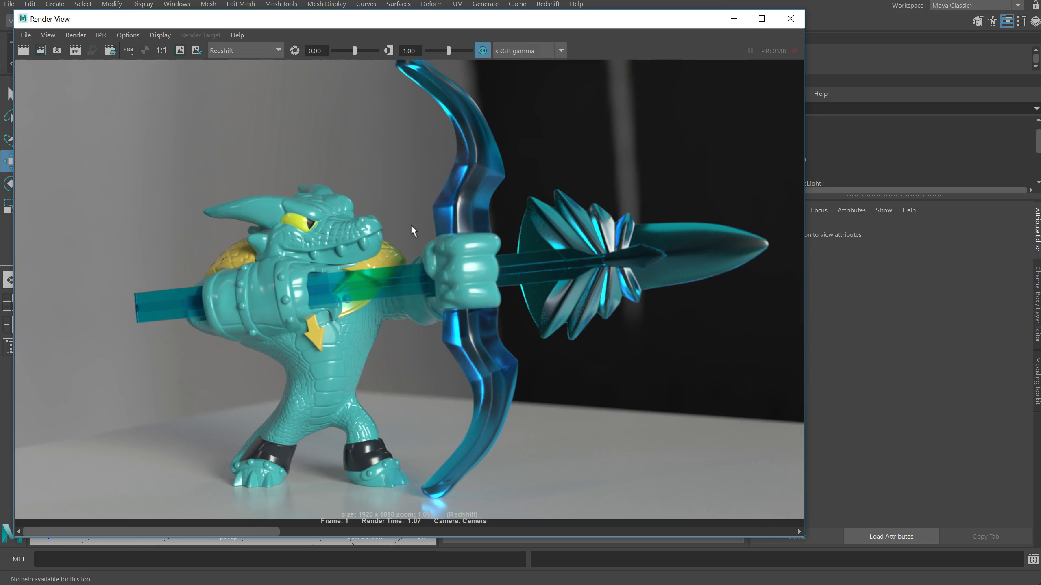
pyautogui.scroll(-2, 404, 224)
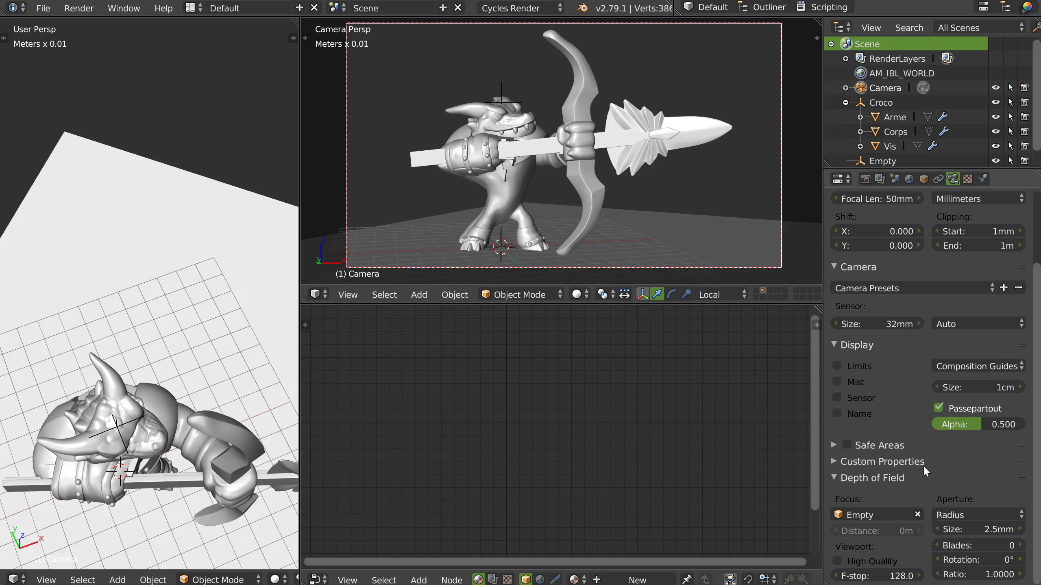
# - Switch to Blender and check the thread and tile size settings in the render Performance section
pyautogui.click(866, 180)
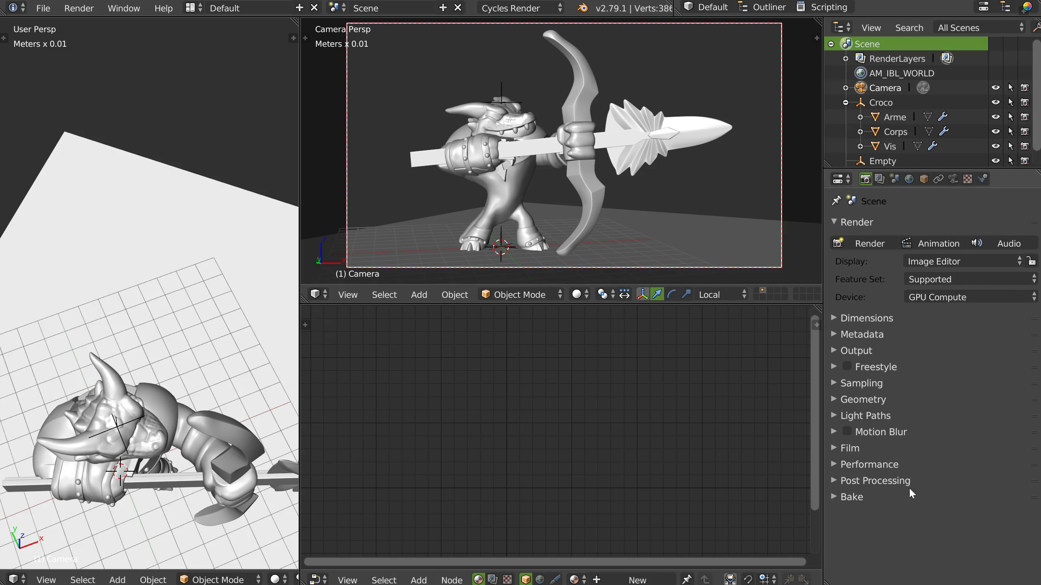
pyautogui.click(861, 464)
pyautogui.click(870, 464)
pyautogui.click(856, 466)
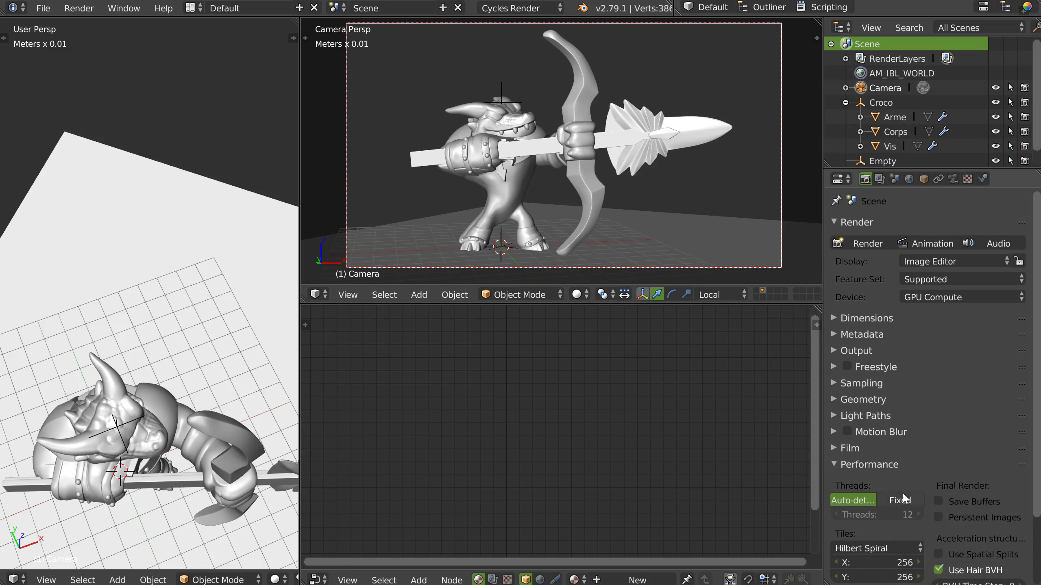
pyautogui.scroll(-4, 903, 495)
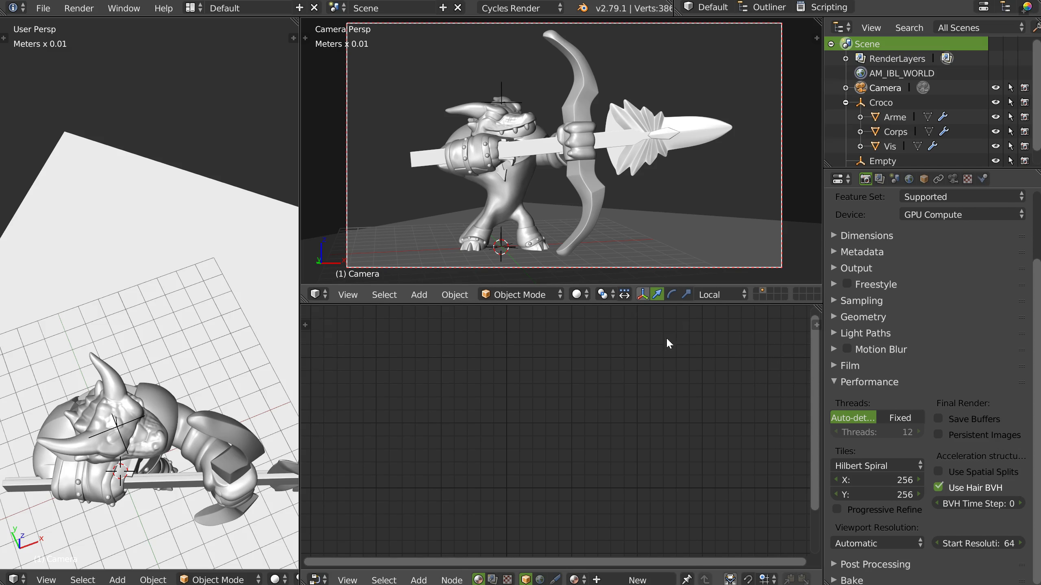
# - Set the Cycles path tracing render samples to 256
pyautogui.click(874, 305)
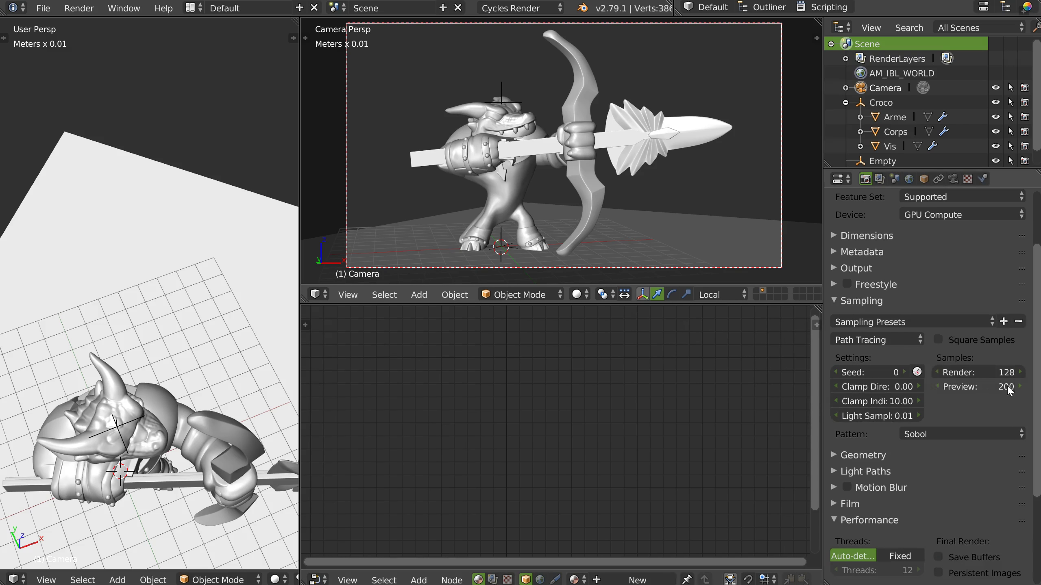
pyautogui.click(998, 374)
pyautogui.write('256')
pyautogui.press('Return')
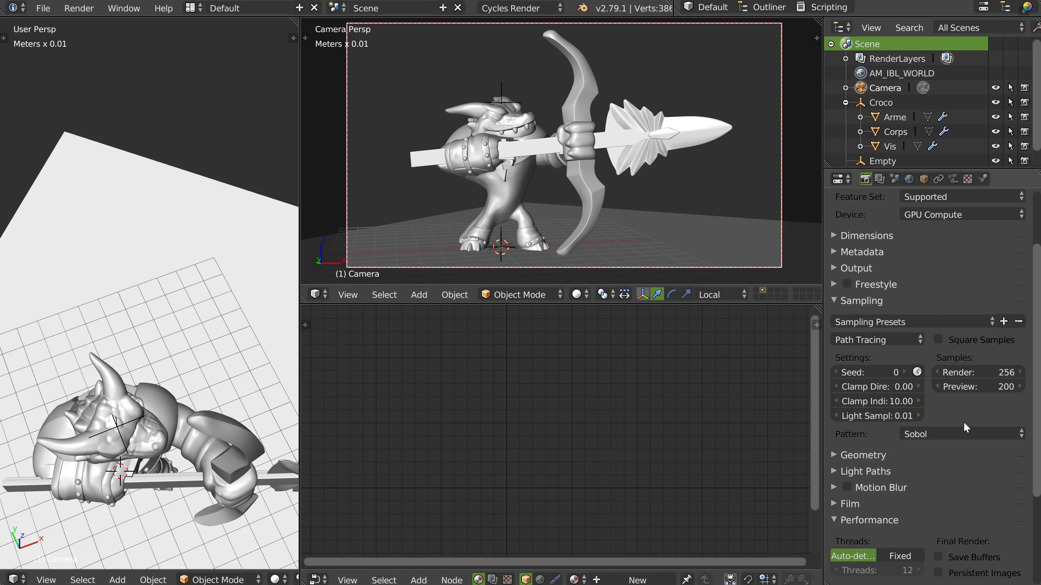
# - Render the crocodile scene with Cycles and maximize the image editor showing the result
pyautogui.scroll(5, 945, 253)
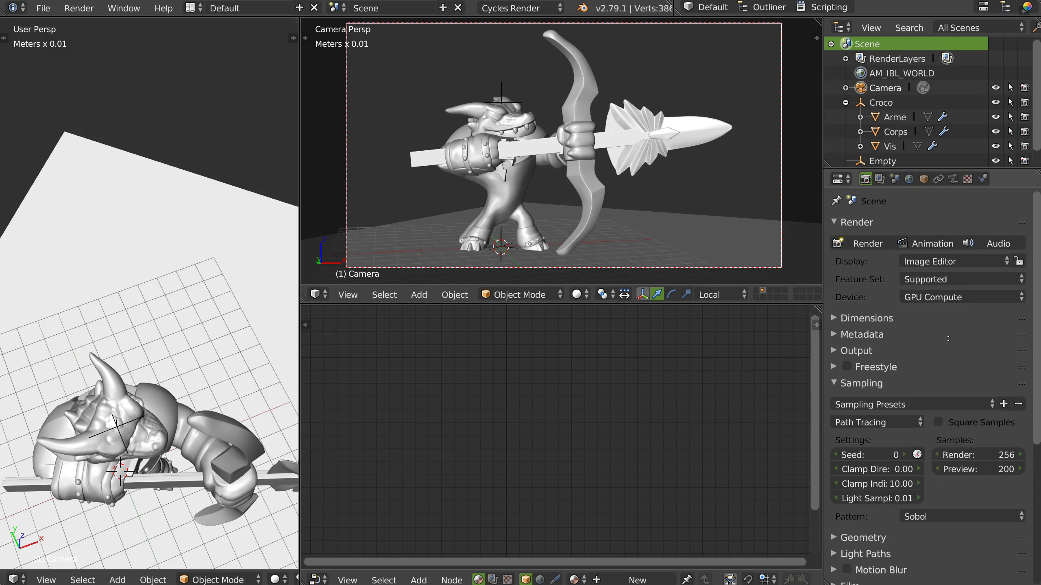
pyautogui.click(862, 237)
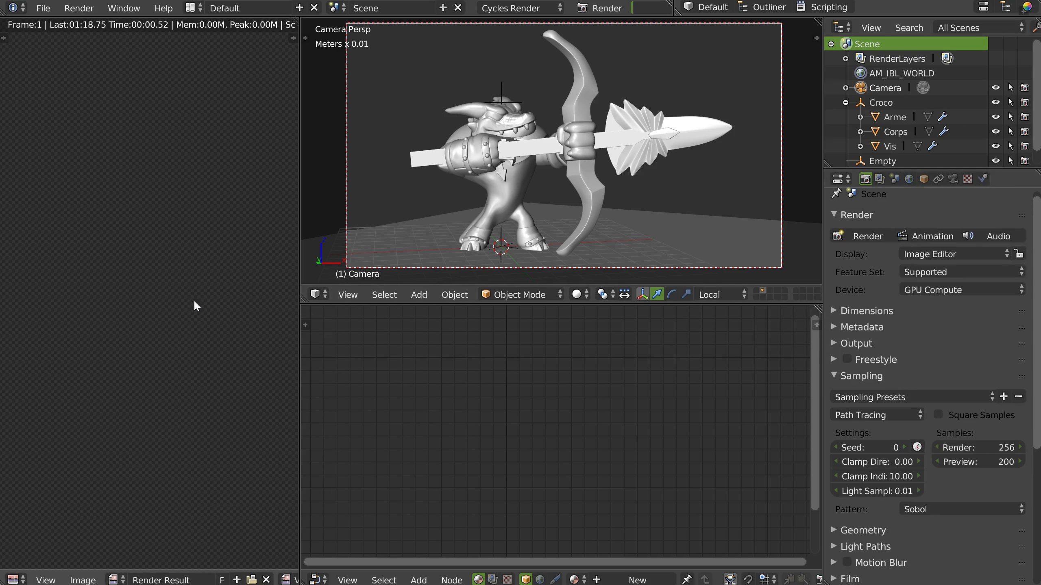
pyautogui.hotkey('ctrl', 'space')
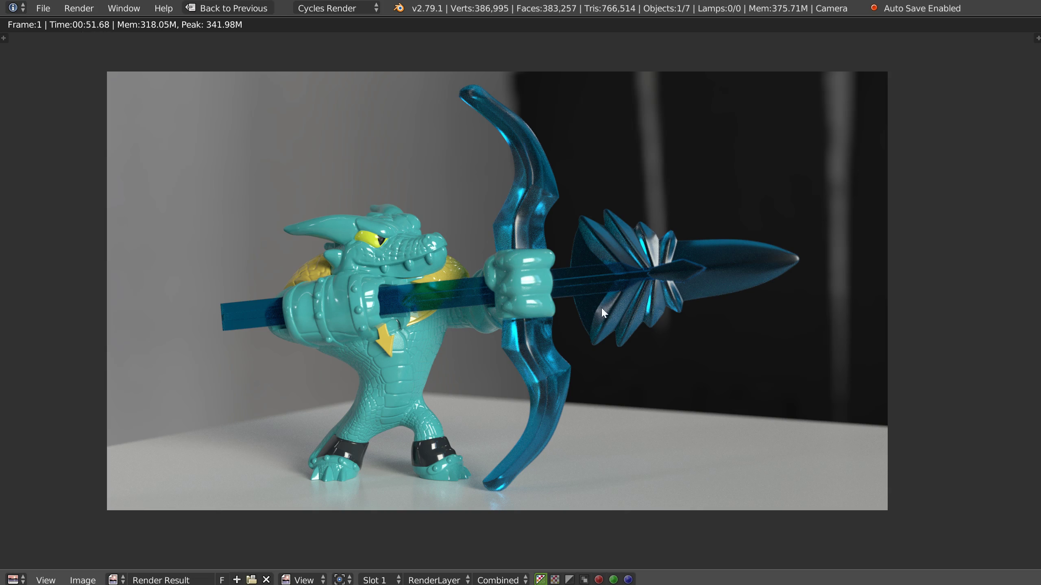
# - Examine the Cycles render up close for noise in the glass bow and arrow, then return to the normal layout
pyautogui.moveTo(450, 237); pyautogui.dragTo(445, 262, button='middle')
pyautogui.scroll(5, 446, 262)
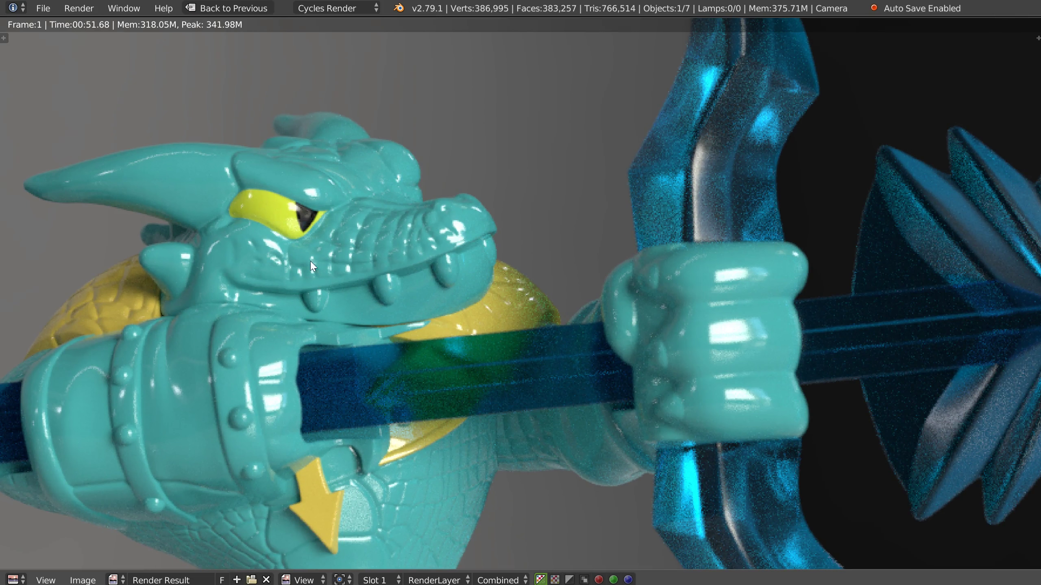
pyautogui.moveTo(388, 266); pyautogui.dragTo(560, 109, button='middle')
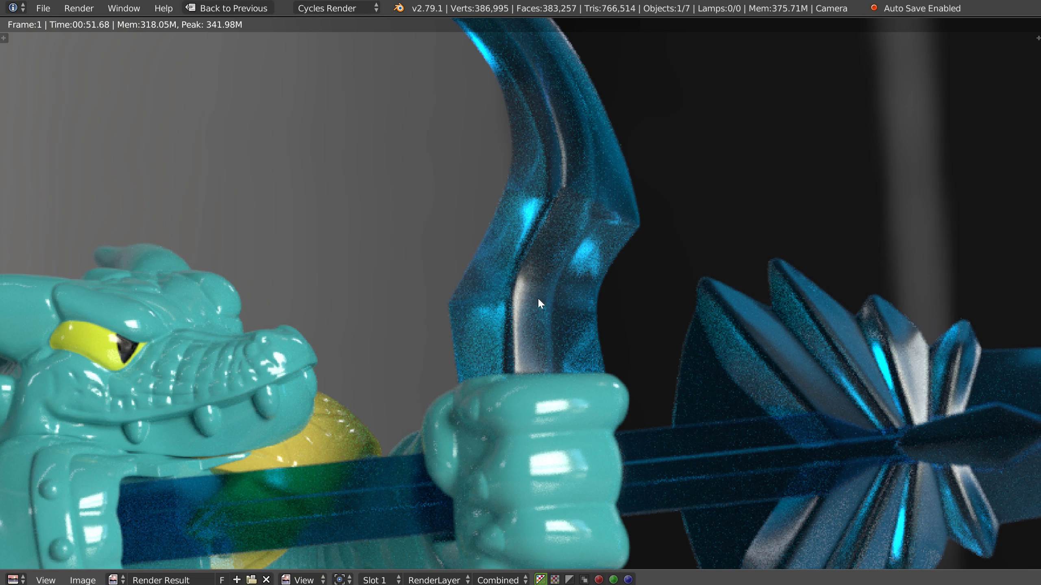
pyautogui.moveTo(539, 300); pyautogui.dragTo(519, 119, button='middle')
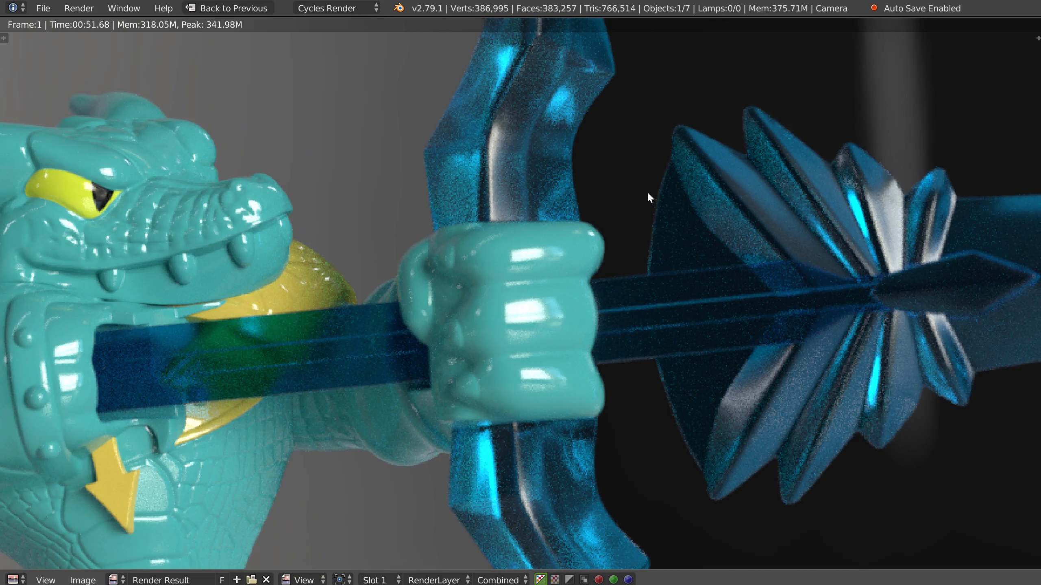
pyautogui.scroll(-3, 606, 220)
pyautogui.moveTo(595, 370); pyautogui.dragTo(539, 317, button='middle')
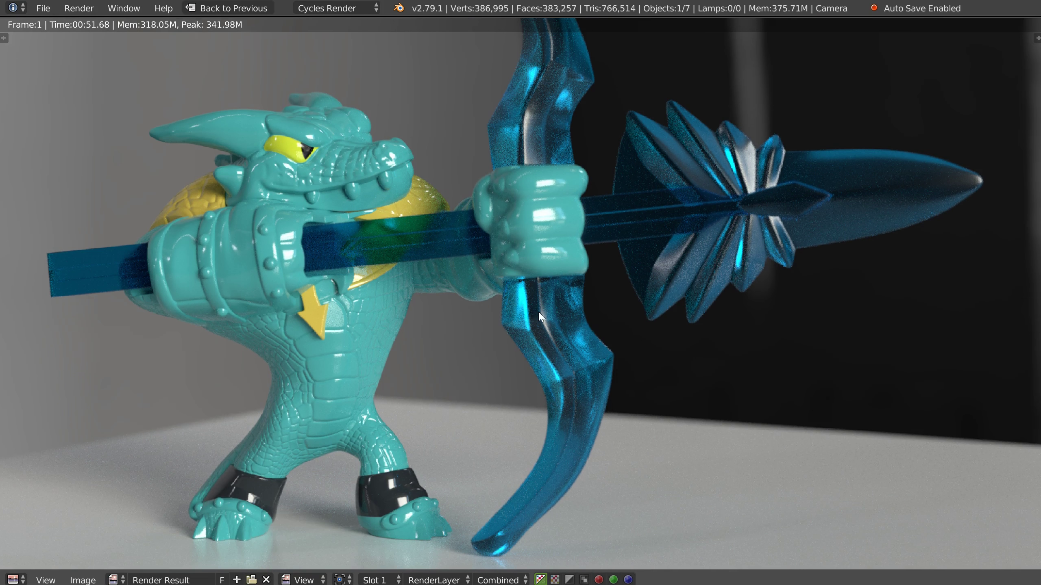
pyautogui.moveTo(548, 278); pyautogui.dragTo(538, 320, button='middle')
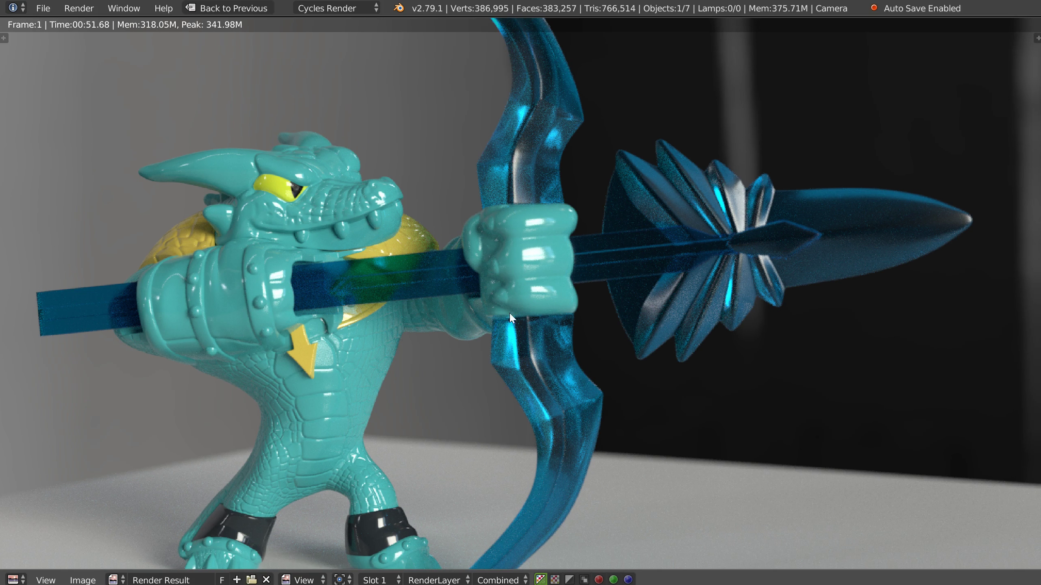
pyautogui.scroll(-3, 511, 318)
pyautogui.scroll(3, 511, 246)
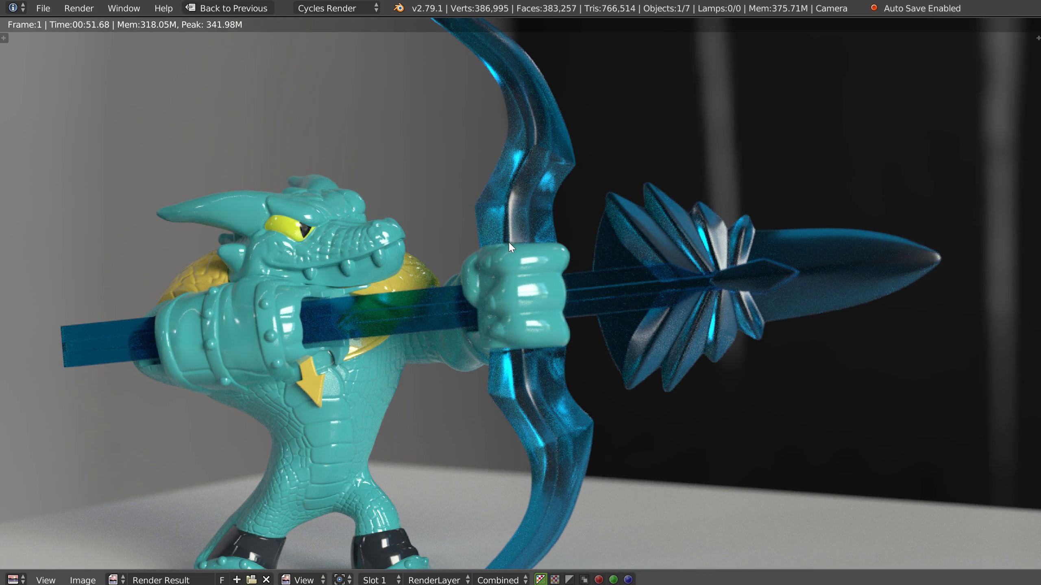
pyautogui.scroll(-2, 510, 244)
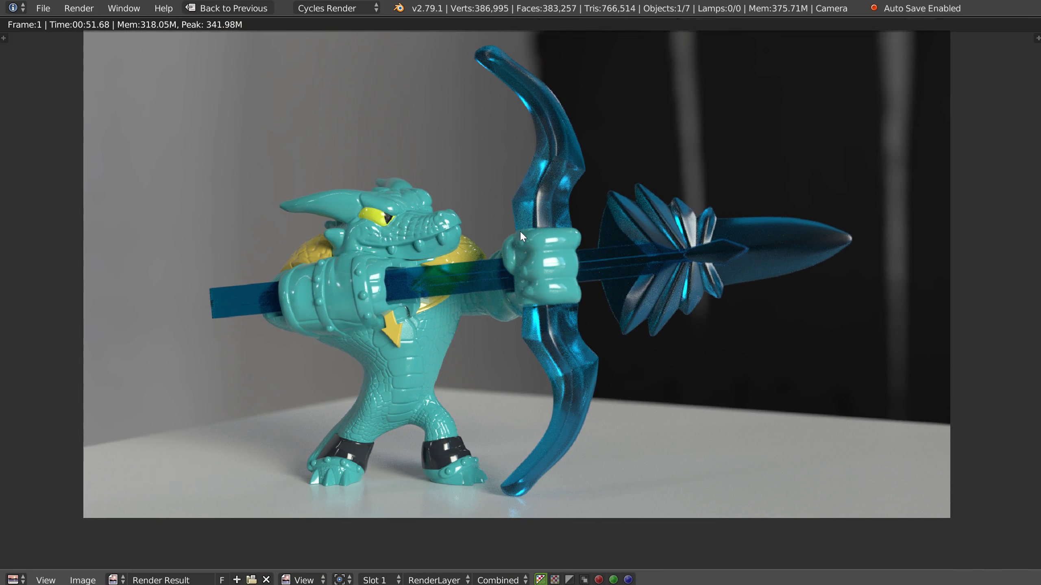
pyautogui.moveTo(520, 233); pyautogui.dragTo(514, 249, button='middle')
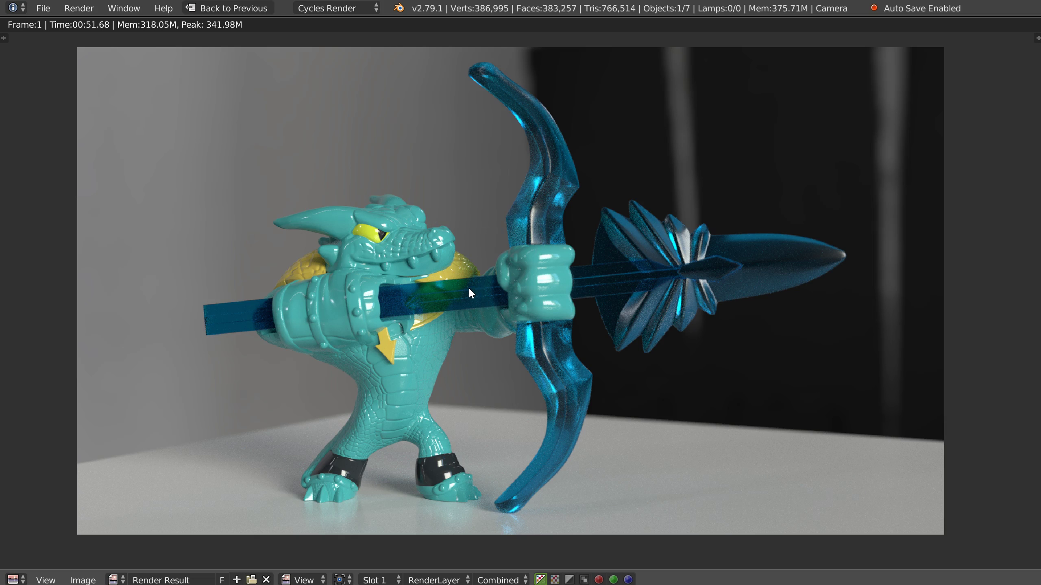
pyautogui.press('Escape')
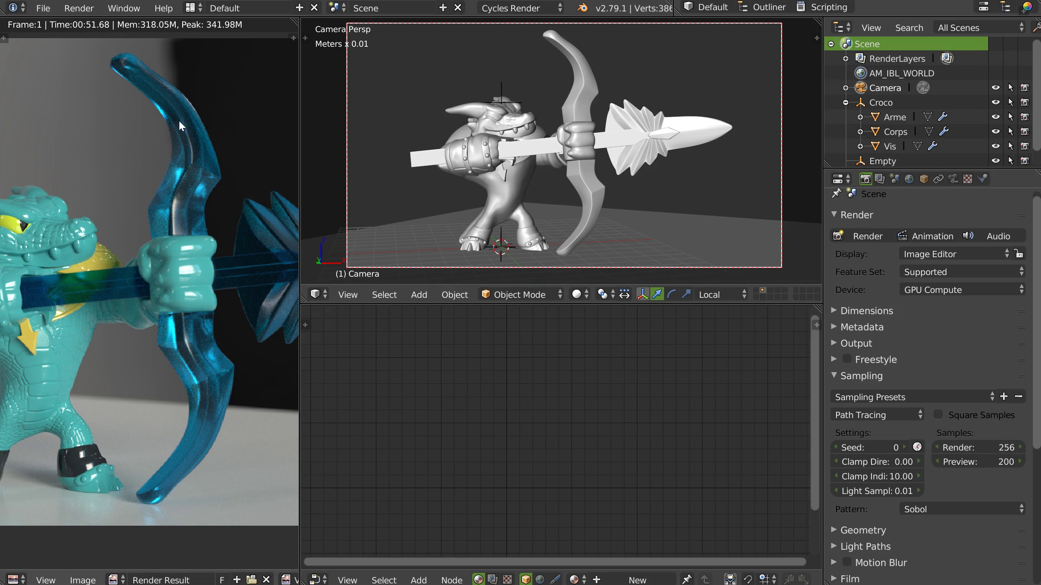
# - Switch the Cycles integrator to Branched Path Tracing and review its sample settings
pyautogui.click(843, 415)
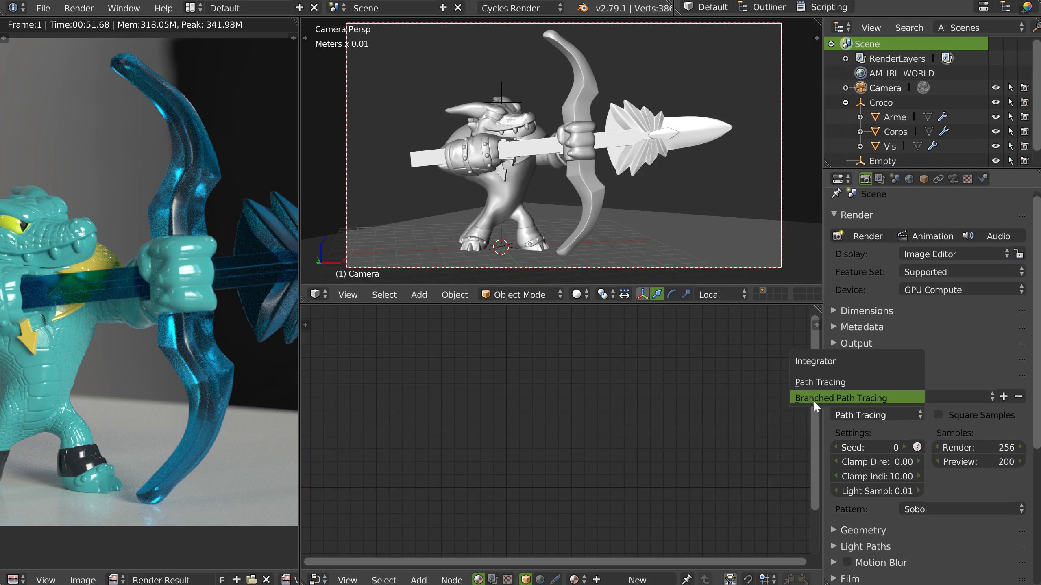
pyautogui.click(826, 398)
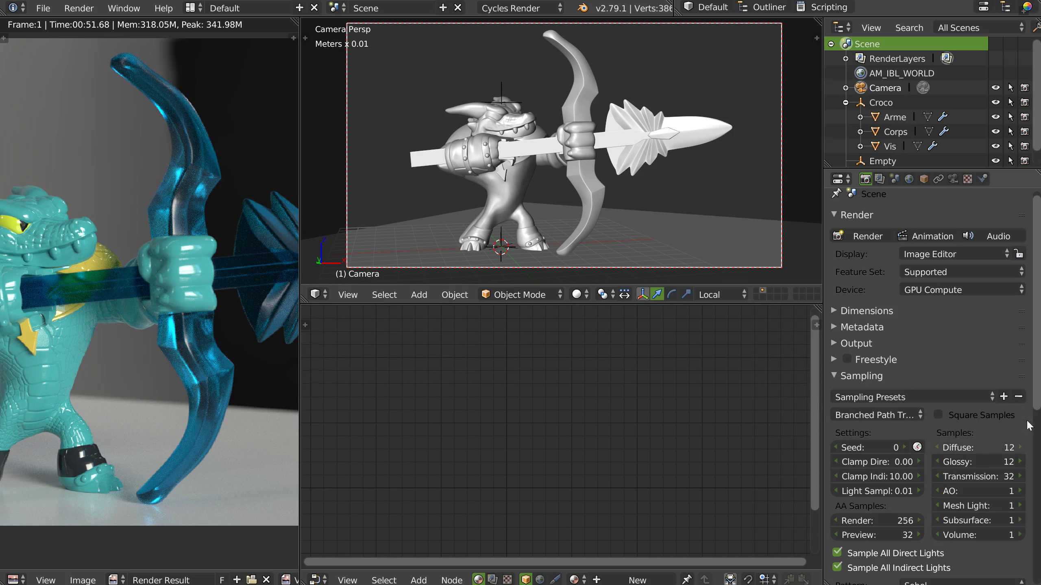
pyautogui.scroll(-5, 947, 517)
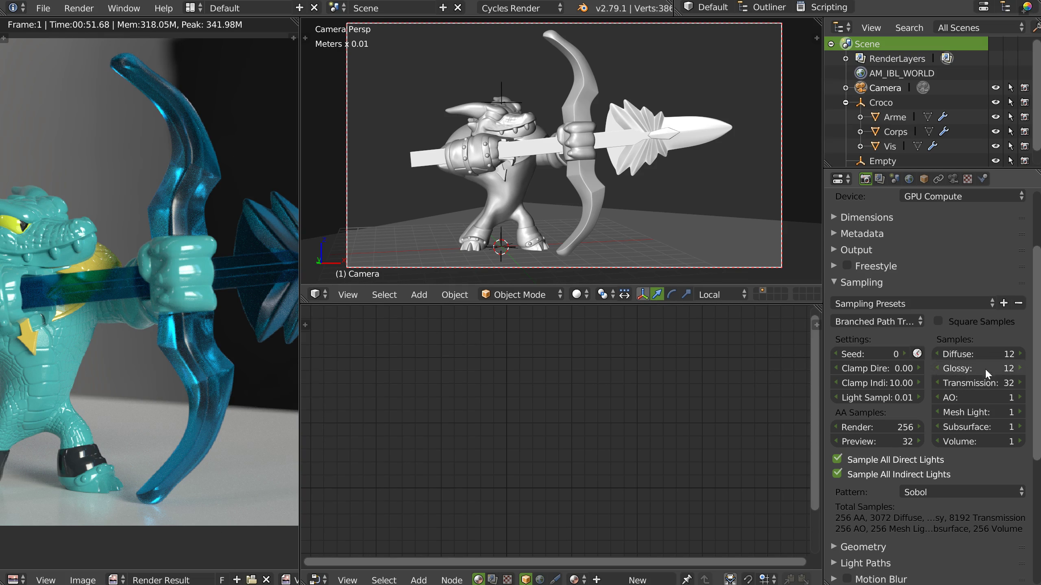
# - Set a render border around the bow's upper limb in the camera view, render that region and inspect its noise
pyautogui.hotkey('ctrl', 'b')
pyautogui.moveTo(608, 56); pyautogui.dragTo(548, 126)
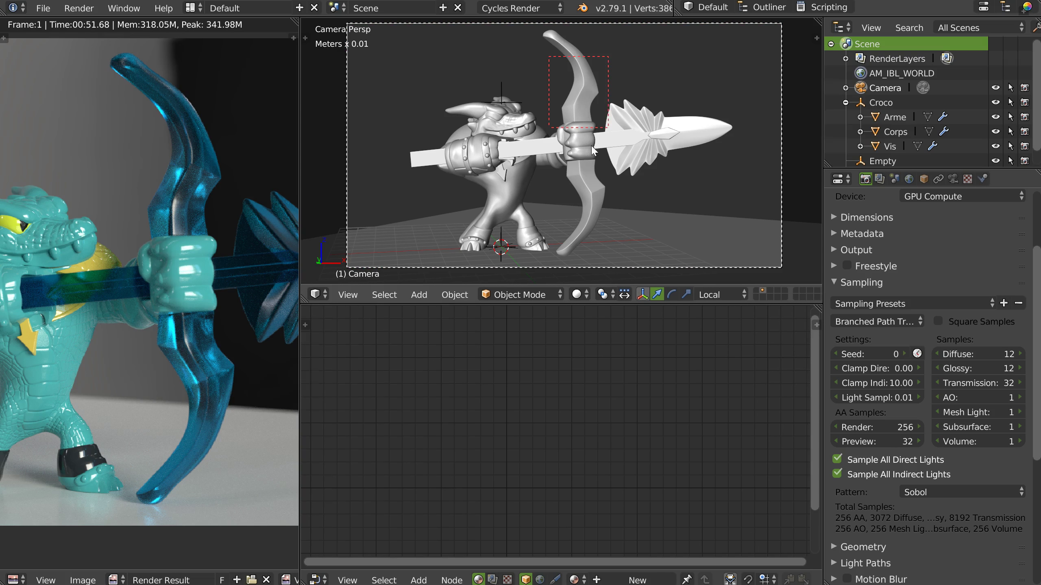
pyautogui.scroll(5, 907, 327)
pyautogui.click(862, 245)
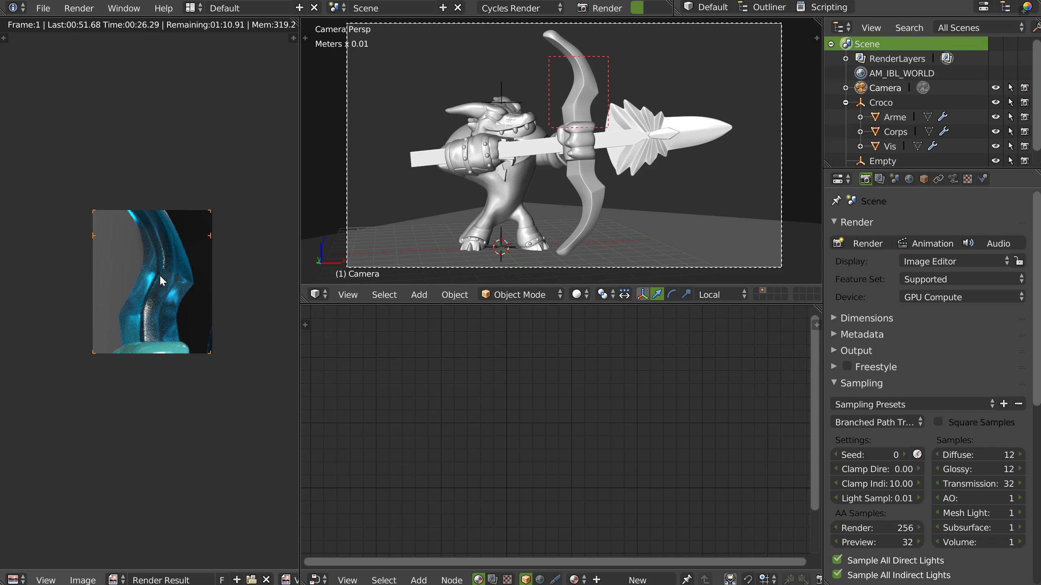
pyautogui.scroll(3, 159, 275)
pyautogui.keyDown('ctrl'); pyautogui.scroll(3, 156, 274); pyautogui.keyUp('ctrl')
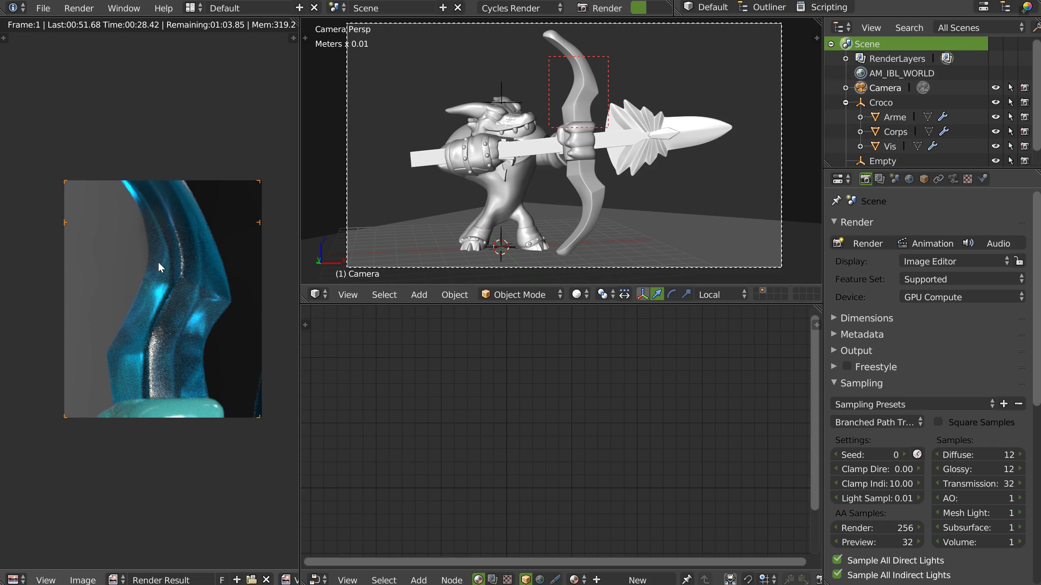
pyautogui.keyDown('ctrl'); pyautogui.scroll(-3, 157, 261); pyautogui.keyUp('ctrl')
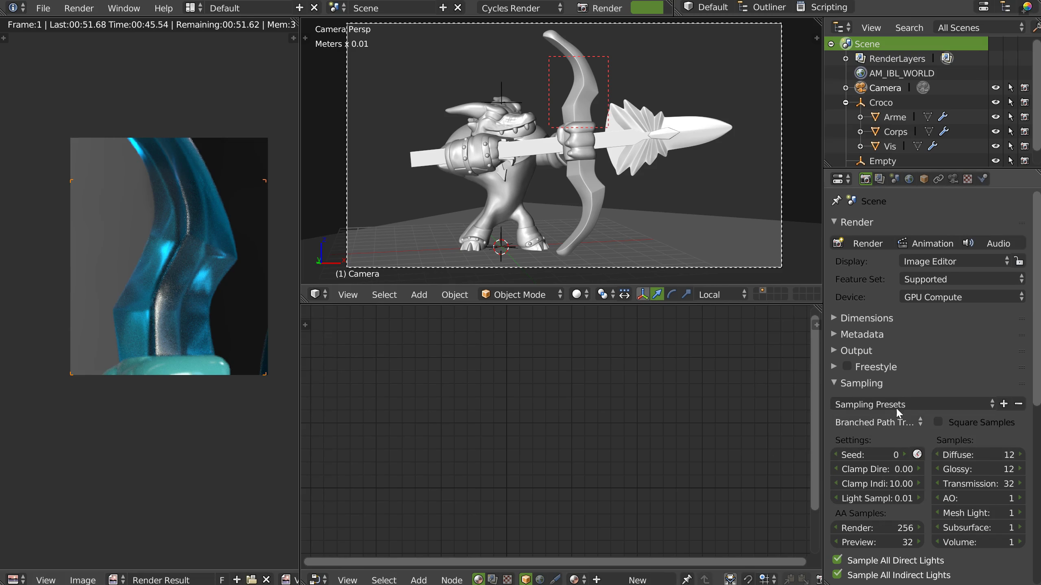
pyautogui.click(873, 427)
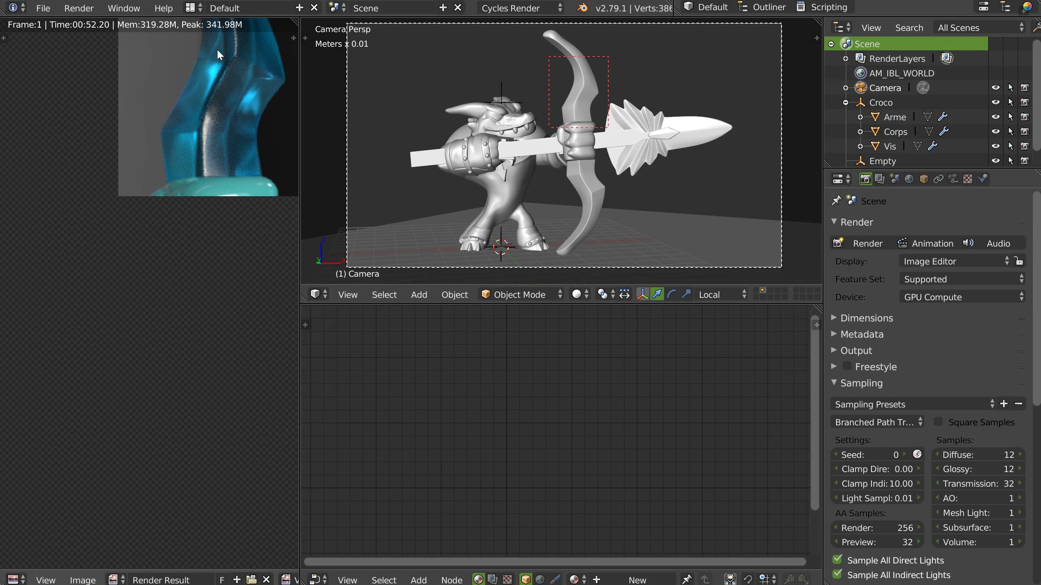
# - Inspect the noise in the rendered bow region, then set the Cycles transmission samples to 64
pyautogui.moveTo(204, 131); pyautogui.dragTo(169, 204, button='middle')
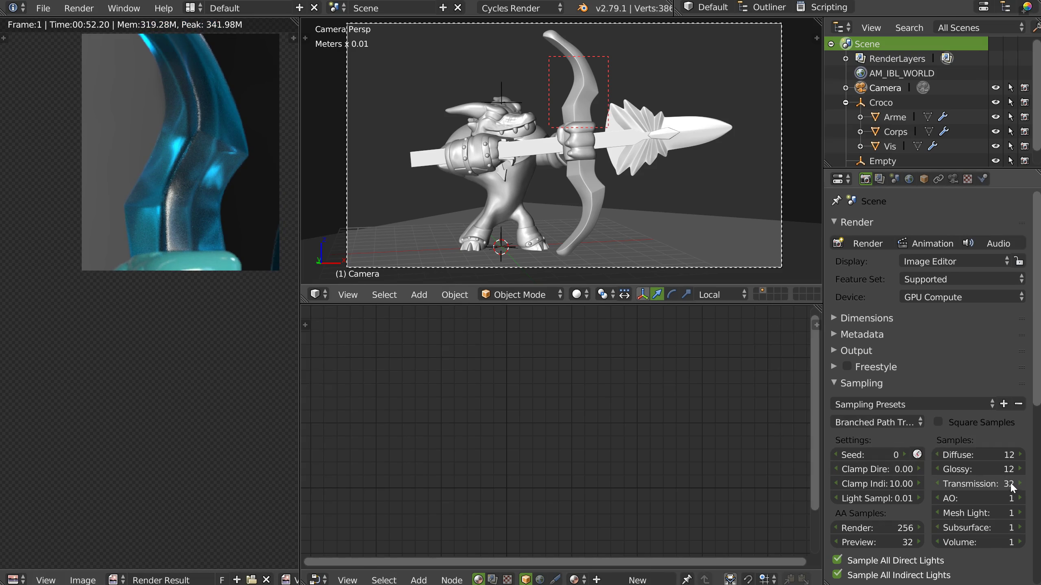
pyautogui.moveTo(193, 235); pyautogui.dragTo(158, 370, button='middle')
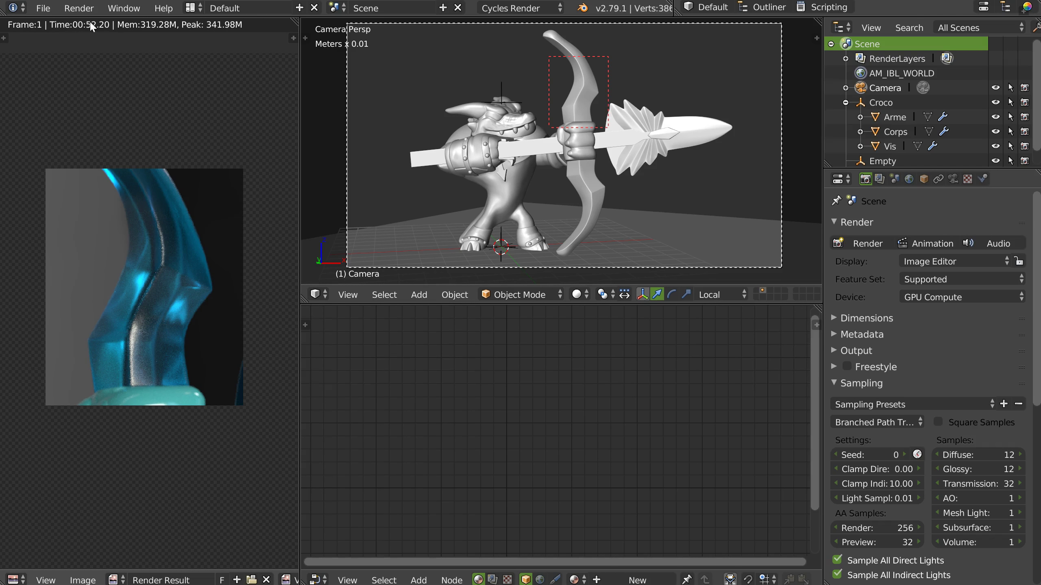
pyautogui.moveTo(145, 282); pyautogui.dragTo(145, 286, button='middle')
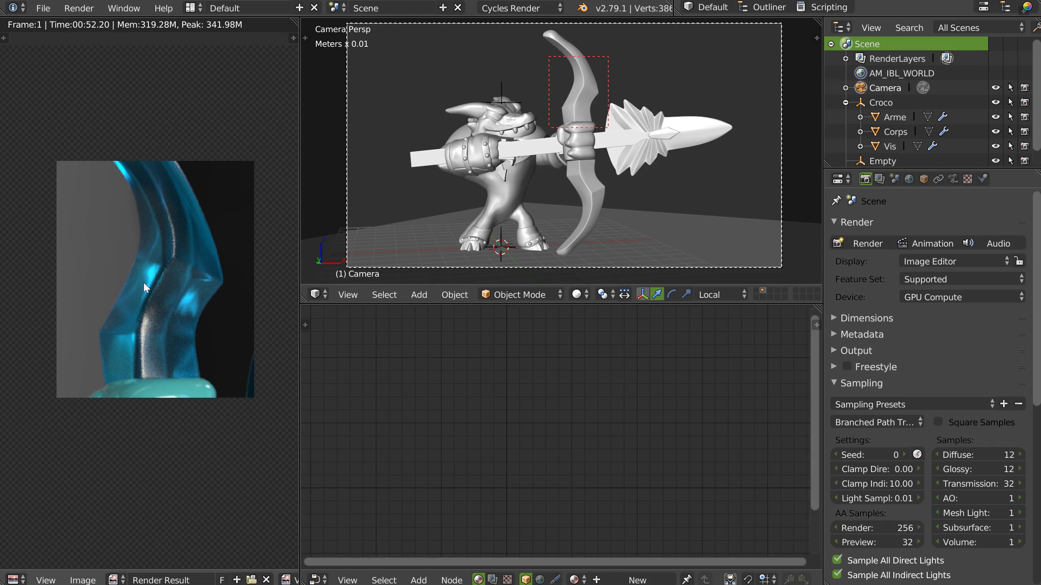
pyautogui.moveTo(153, 246); pyautogui.dragTo(154, 234, button='middle')
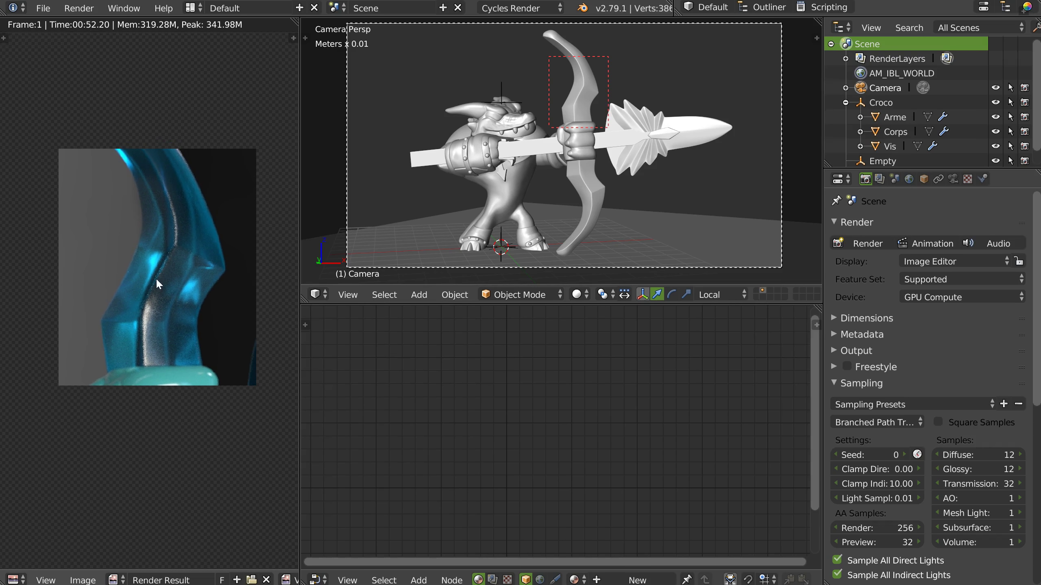
pyautogui.click(982, 485)
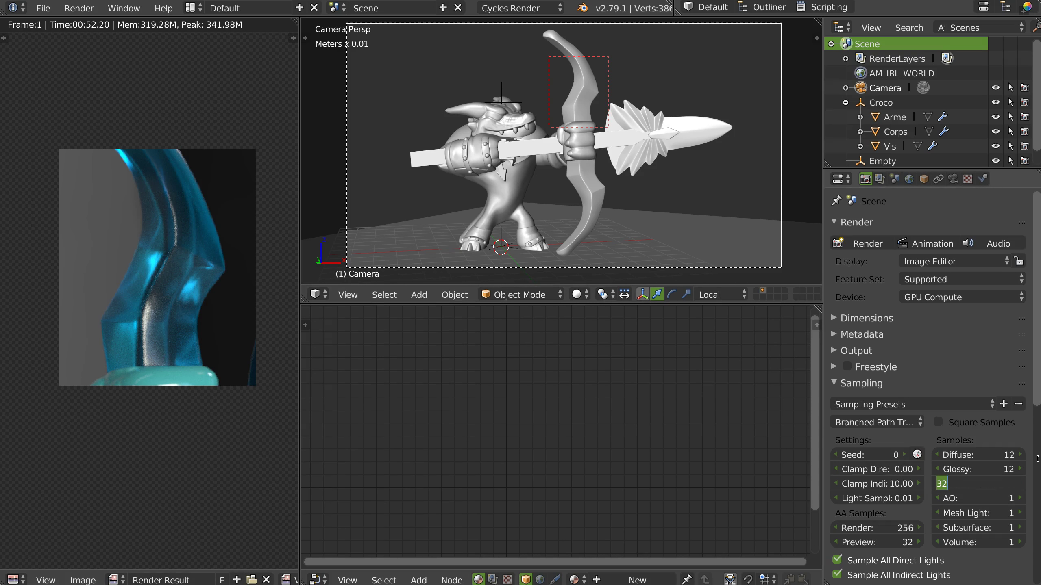
pyautogui.write('64')
pyautogui.press('Return')
# - Render the bordered bow region into render Slot 2 and inspect the result
pyautogui.scroll(-8, 185, 579)
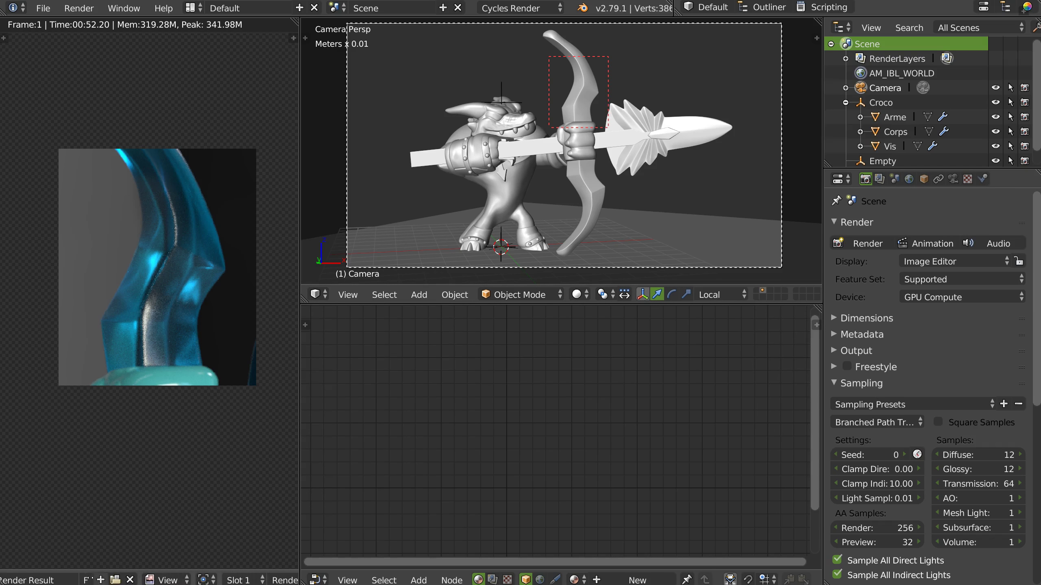
pyautogui.click(242, 580)
pyautogui.click(252, 549)
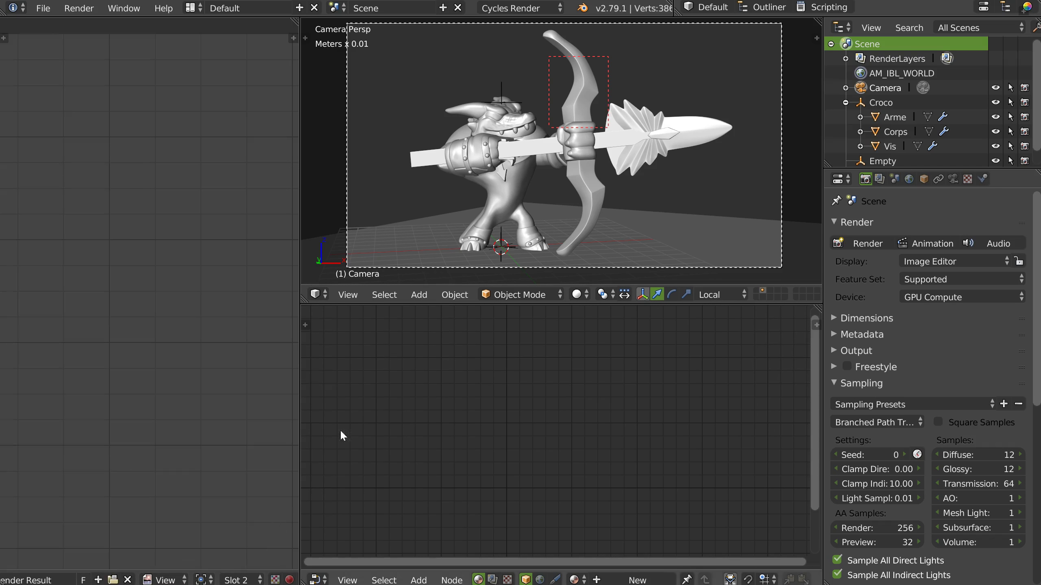
pyautogui.click(868, 244)
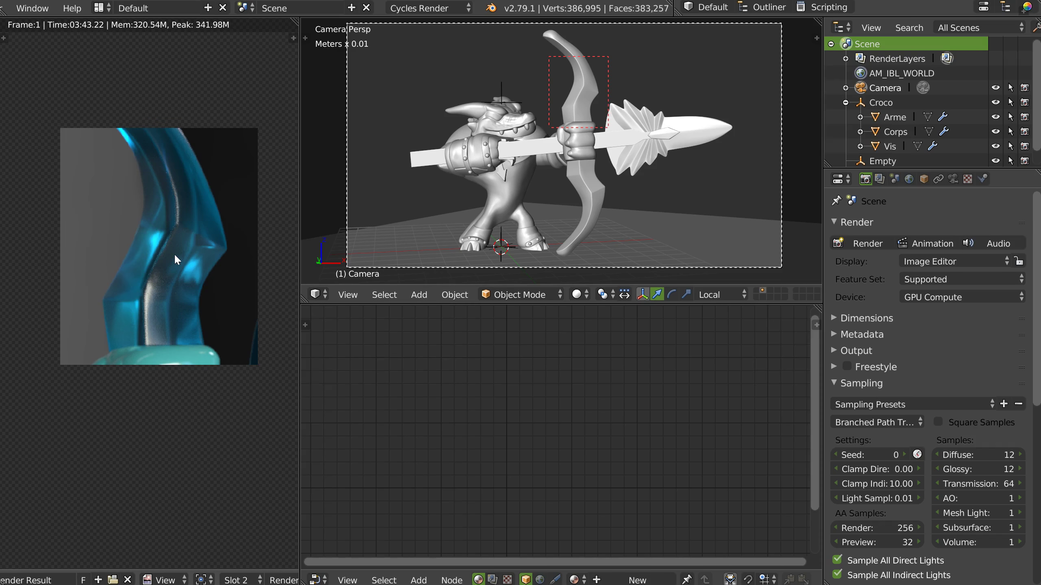
pyautogui.moveTo(174, 218); pyautogui.dragTo(172, 181, button='middle')
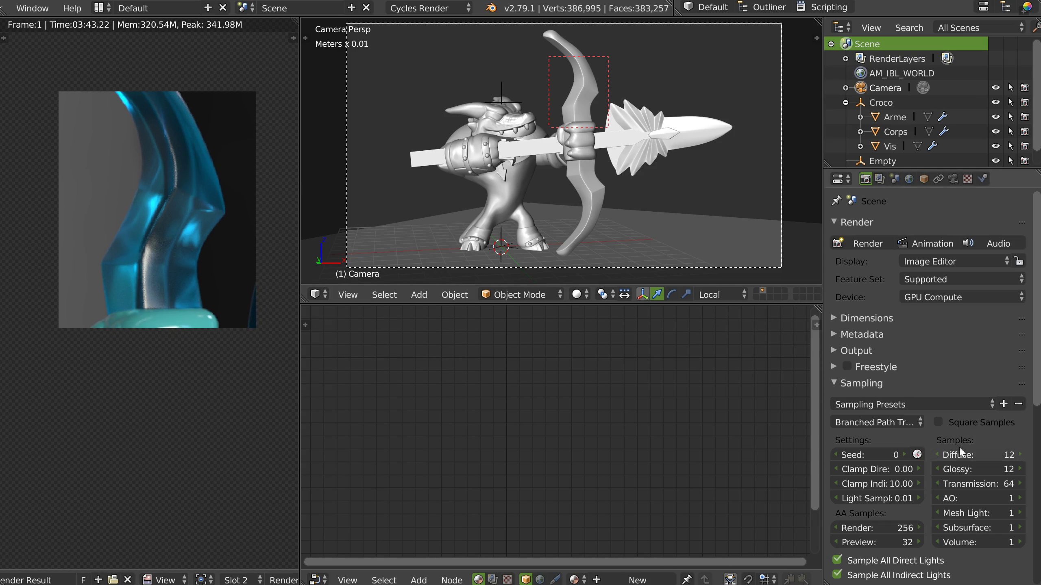
# - Set the Cycles transmission samples back to 32
pyautogui.click(982, 484)
pyautogui.write('32')
pyautogui.press('Return')
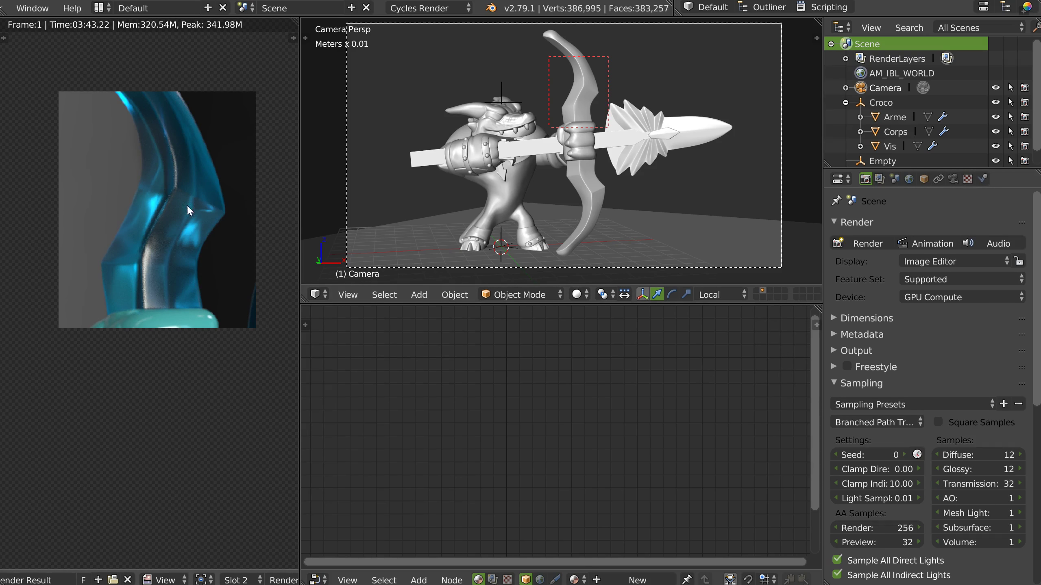
# - Extend the render border over the whole camera frame and render the full crocodile scene with Cycles
pyautogui.hotkey('ctrl', 'b')
pyautogui.moveTo(798, 17); pyautogui.dragTo(355, 278)
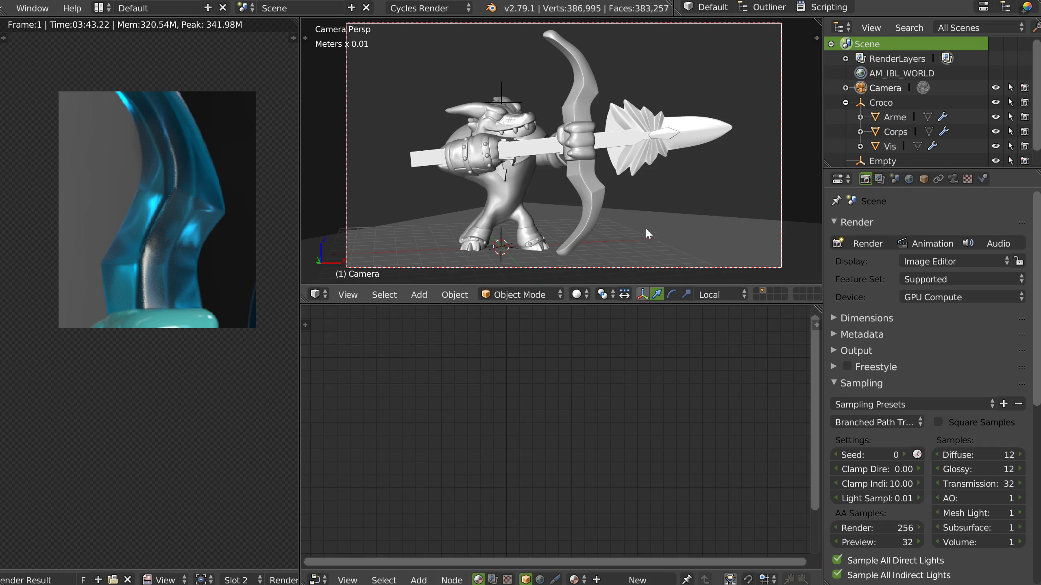
pyautogui.click(864, 244)
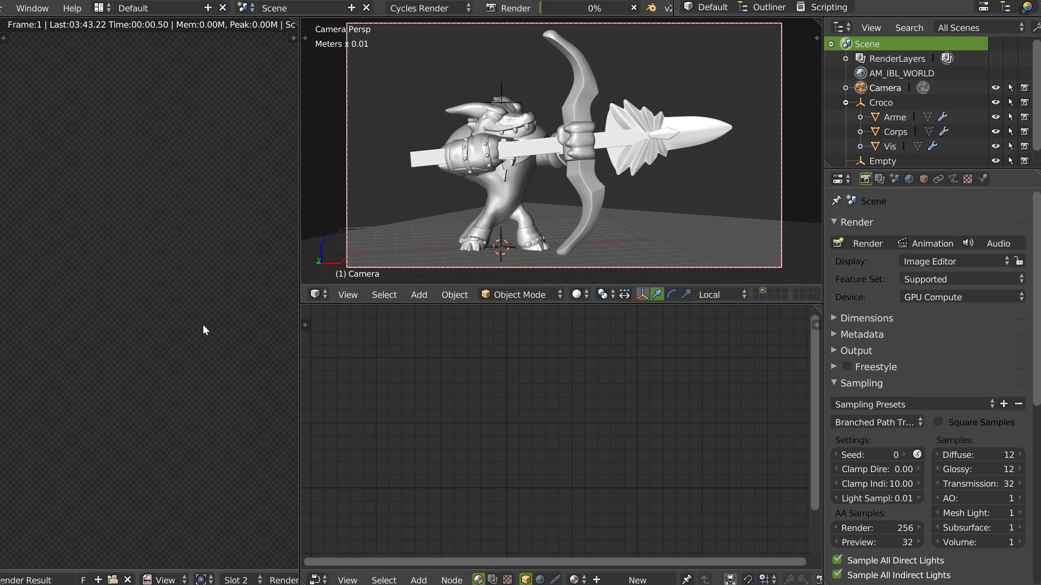
# - Examine the full Cycles render in the maximized image editor, checking the glass bow and arrow up close for noise
pyautogui.hotkey('shift', 'space')
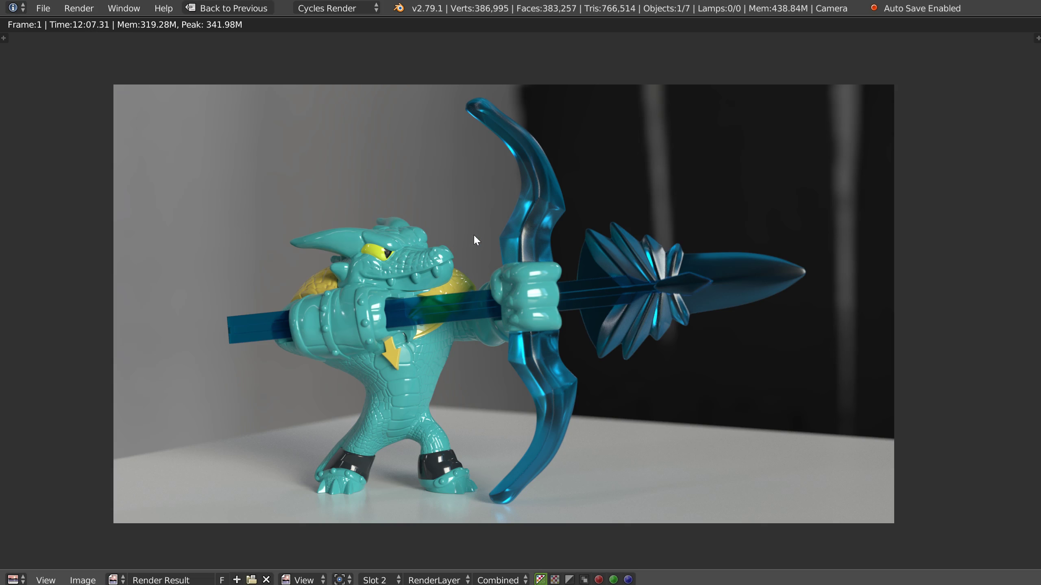
pyautogui.moveTo(492, 236); pyautogui.dragTo(447, 250, button='middle')
pyautogui.scroll(5, 448, 249)
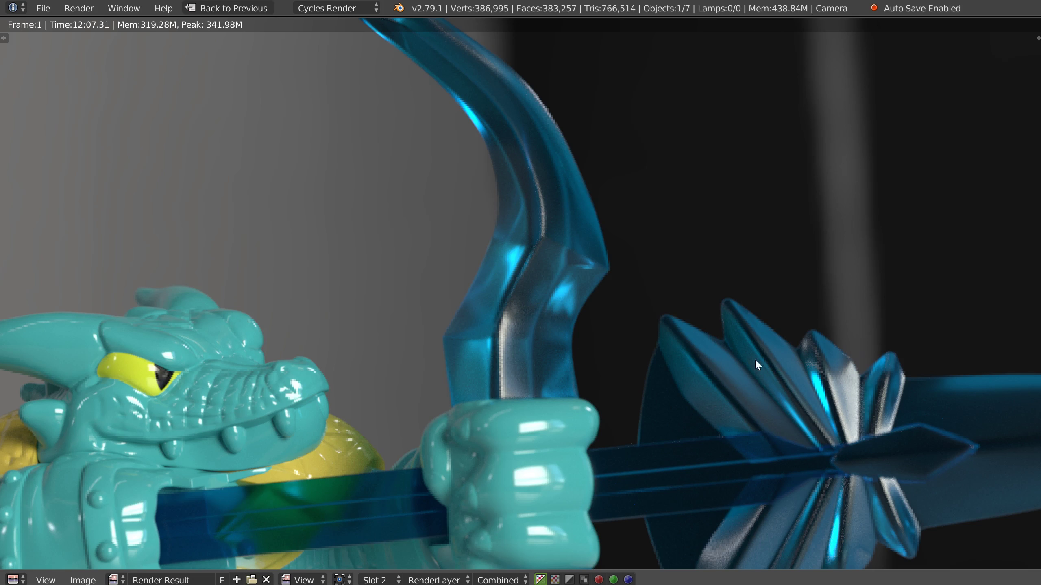
pyautogui.moveTo(561, 330); pyautogui.dragTo(554, 246, button='middle')
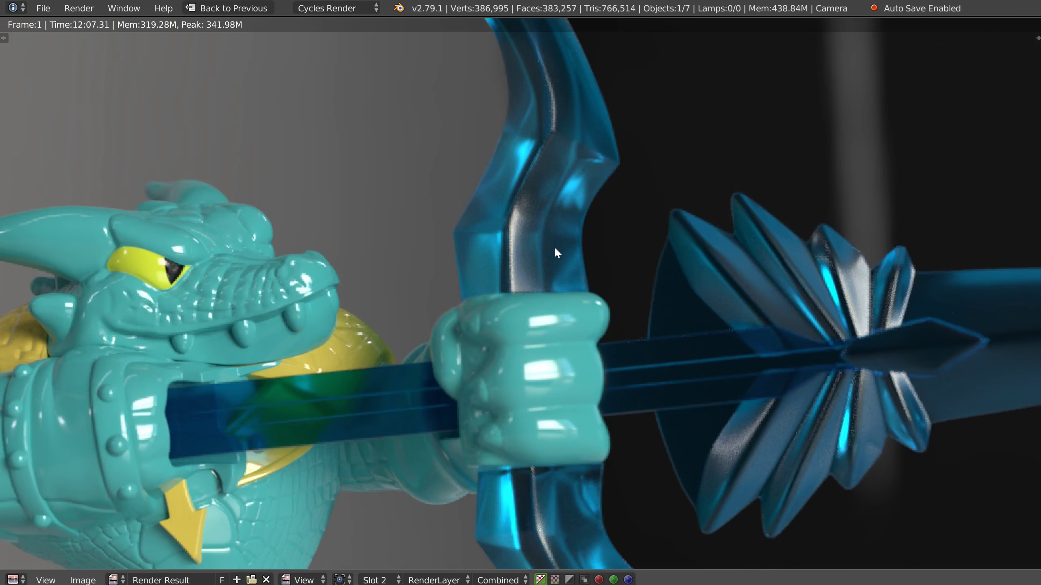
pyautogui.hotkey('ctrl', 'space')
pyautogui.click(975, 469)
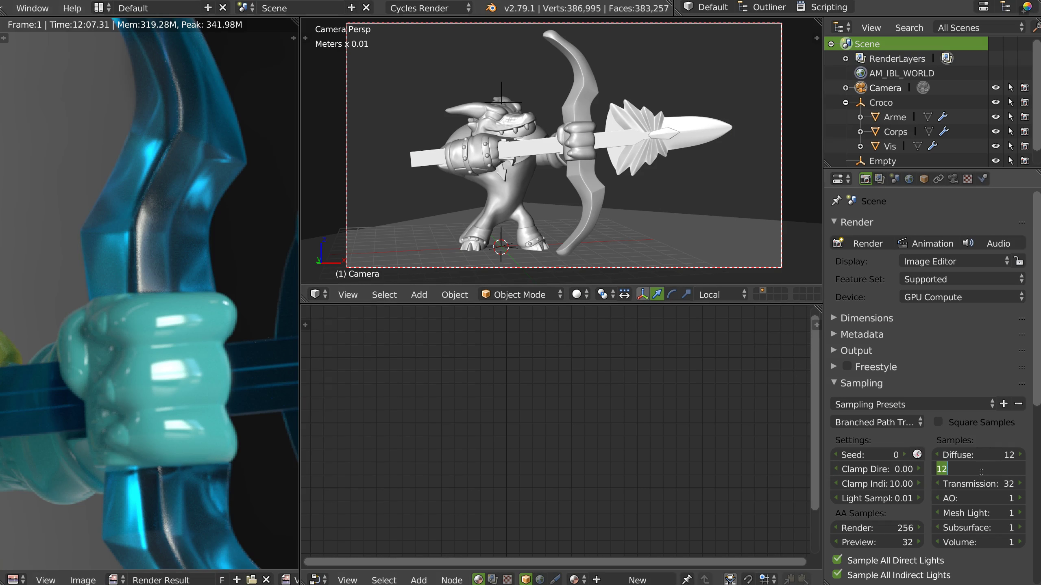
pyautogui.press('Escape')
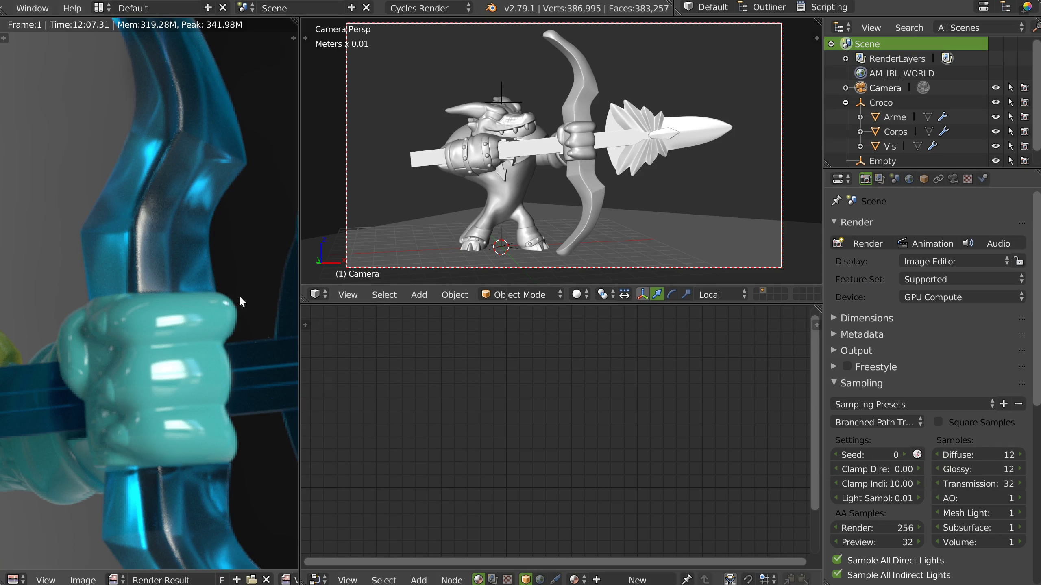
pyautogui.hotkey('ctrl', 'space')
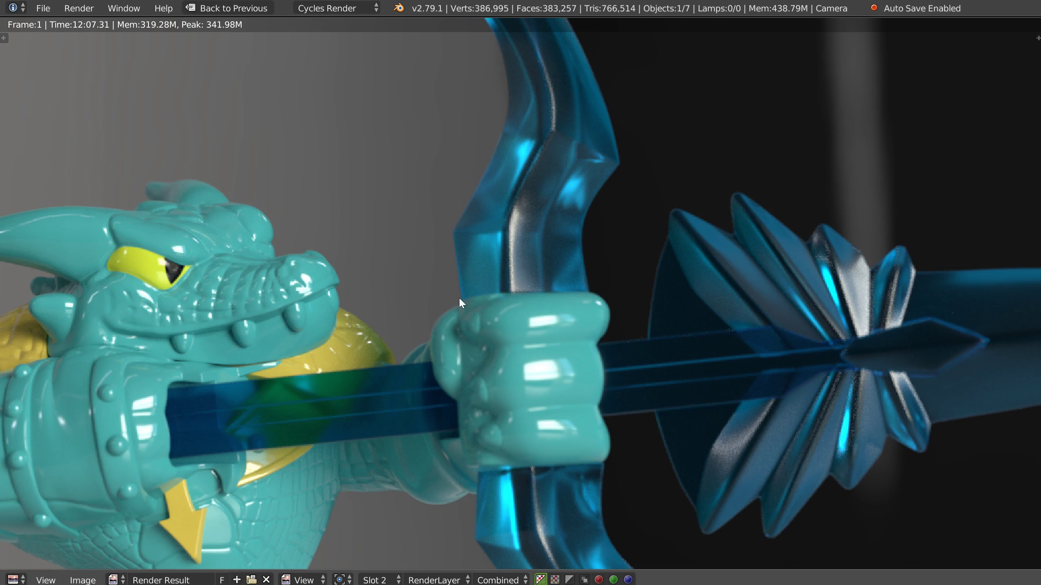
pyautogui.scroll(-3, 458, 296)
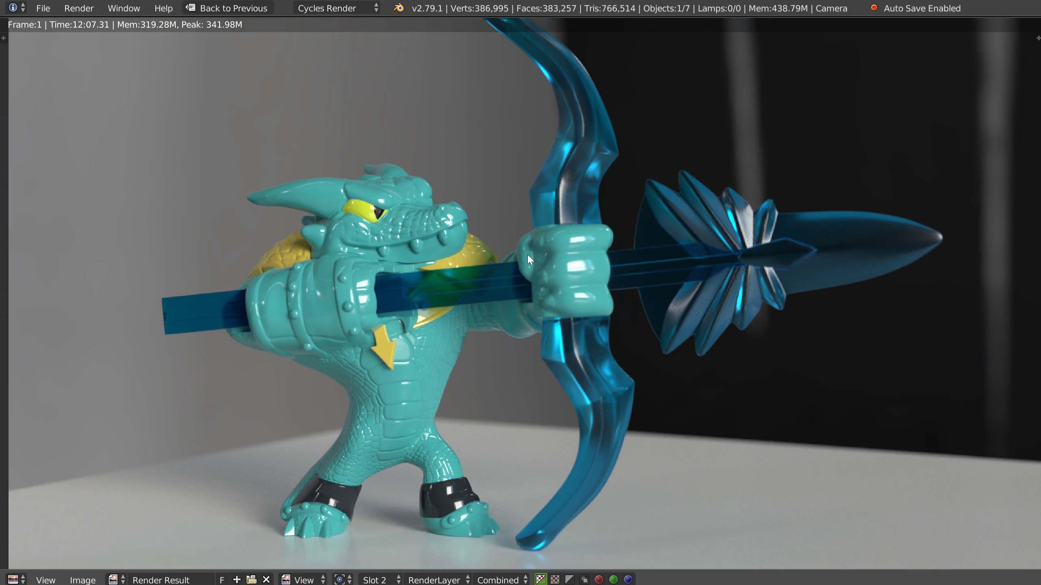
pyautogui.scroll(-2, 527, 254)
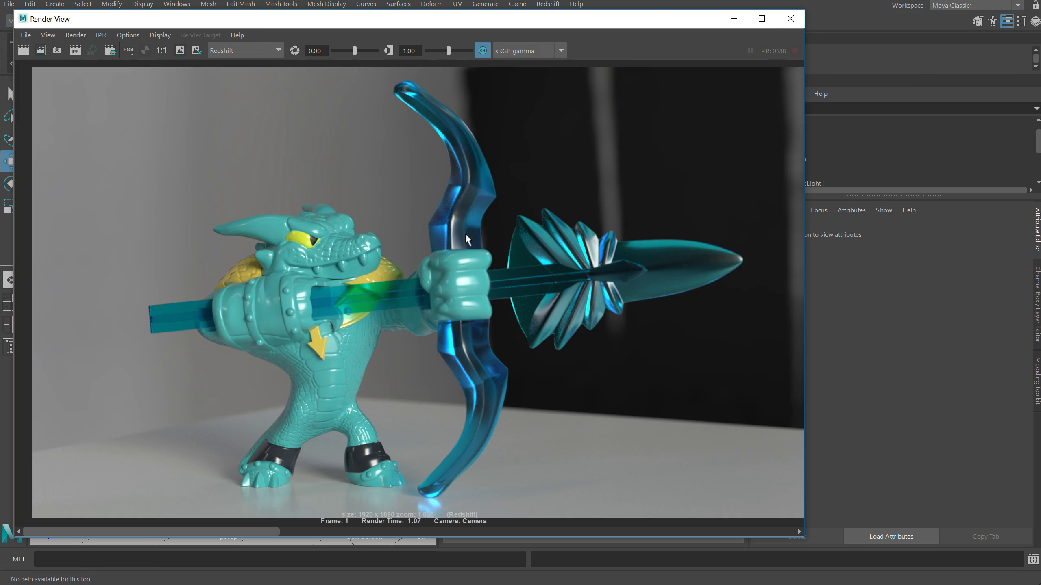
# - Switch to Maya and, in the Redshift output settings, override the refraction samples with a replacement value of 2048
pyautogui.scroll(5, 465, 236)
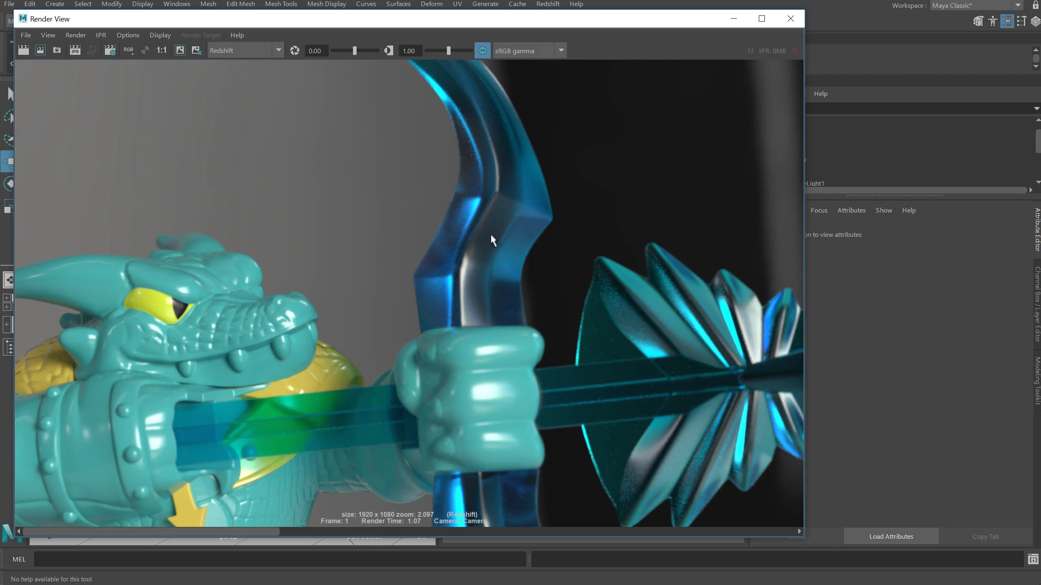
pyautogui.moveTo(580, 22); pyautogui.dragTo(210, 46)
pyautogui.click(500, 137)
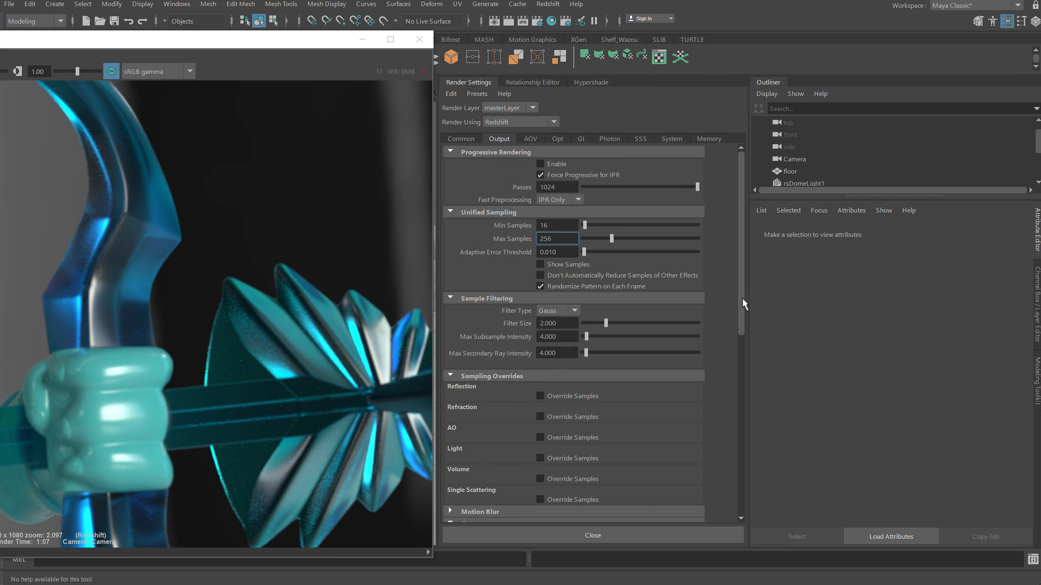
pyautogui.moveTo(741, 297); pyautogui.dragTo(738, 350)
pyautogui.click(541, 304)
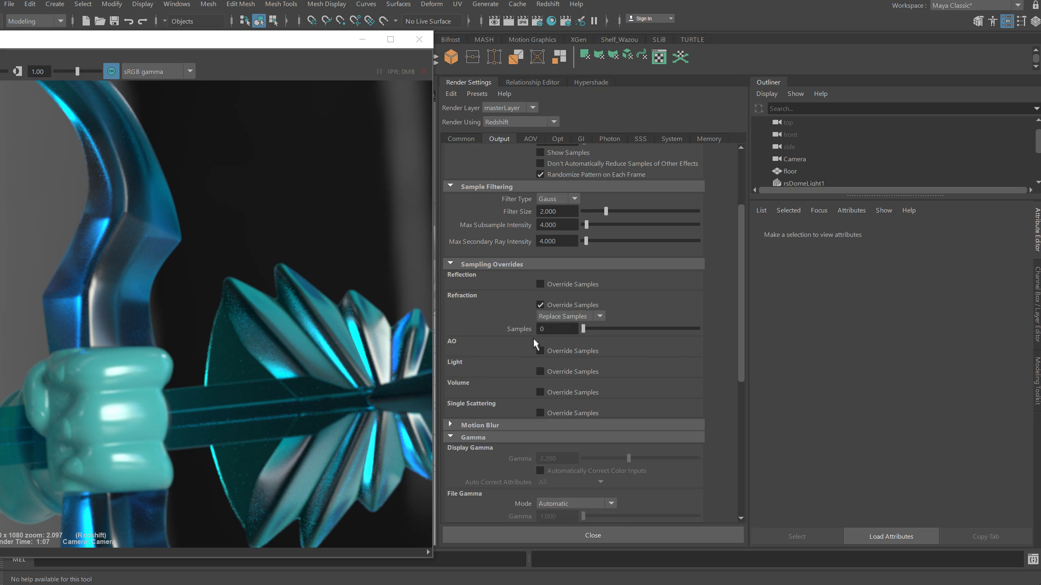
pyautogui.write('2048')
pyautogui.press('Return')
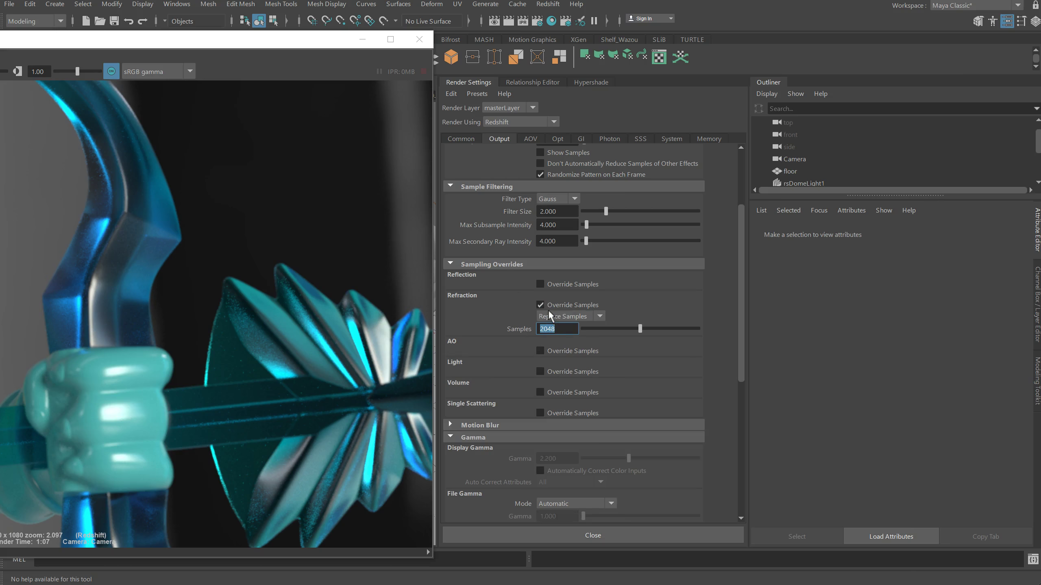
# - Override the light and reflection samples in the Redshift sampling overrides, replacing each with 512
pyautogui.click(540, 371)
pyautogui.click(541, 397)
pyautogui.write('512')
pyautogui.press('Return')
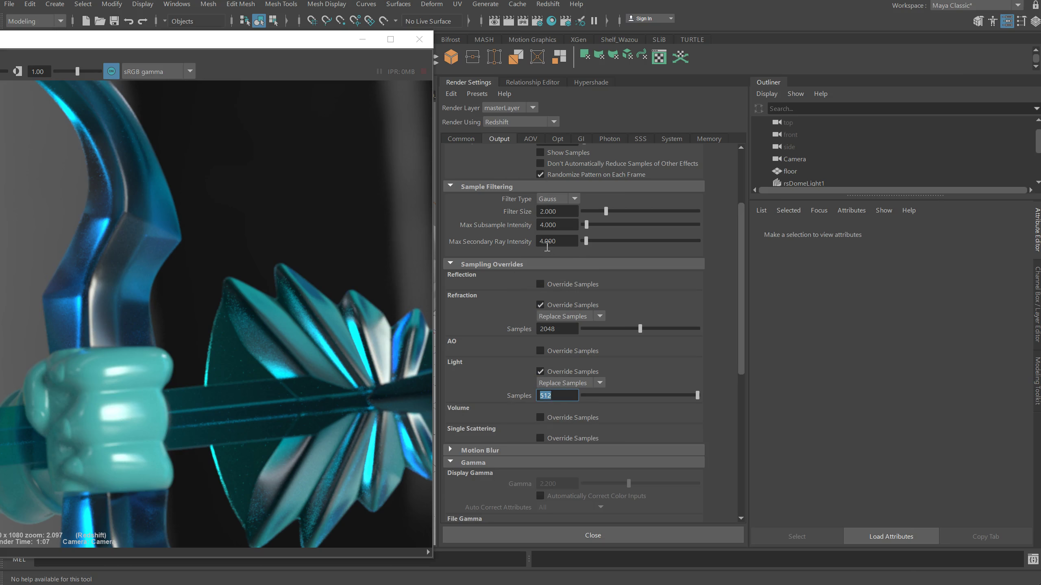
pyautogui.click(540, 285)
pyautogui.click(544, 308)
pyautogui.write('512')
pyautogui.press('Return')
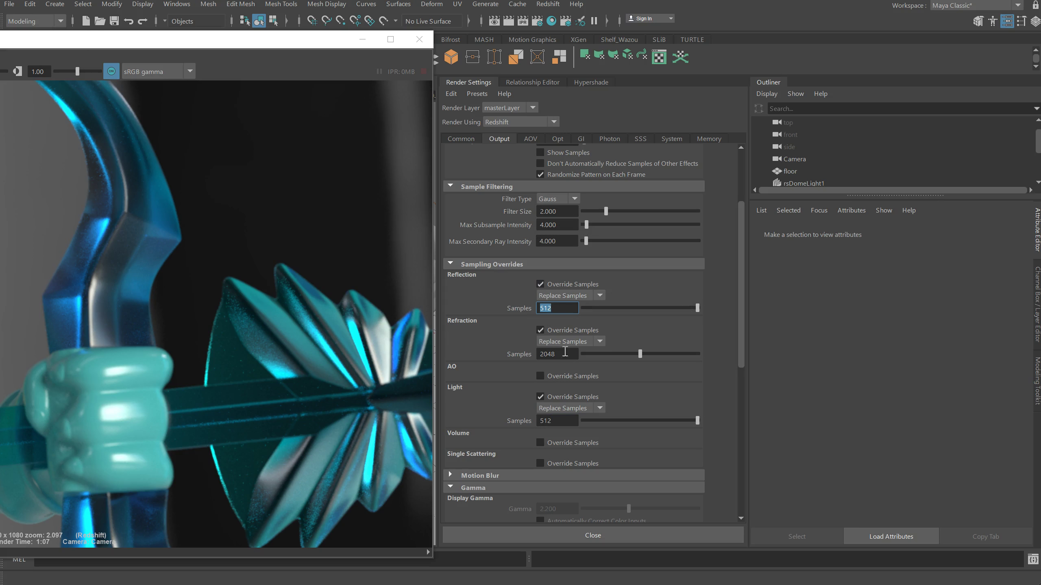
# - Check the Brute Force GI ray count and review the unified sampling and override values in the Redshift settings
pyautogui.click(580, 139)
pyautogui.click(553, 227)
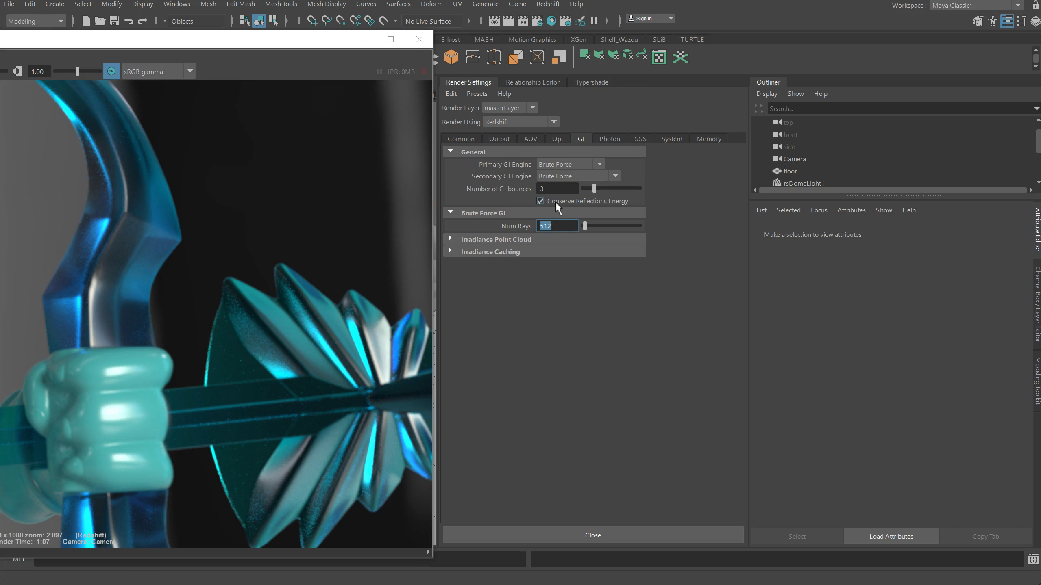
pyautogui.click(498, 139)
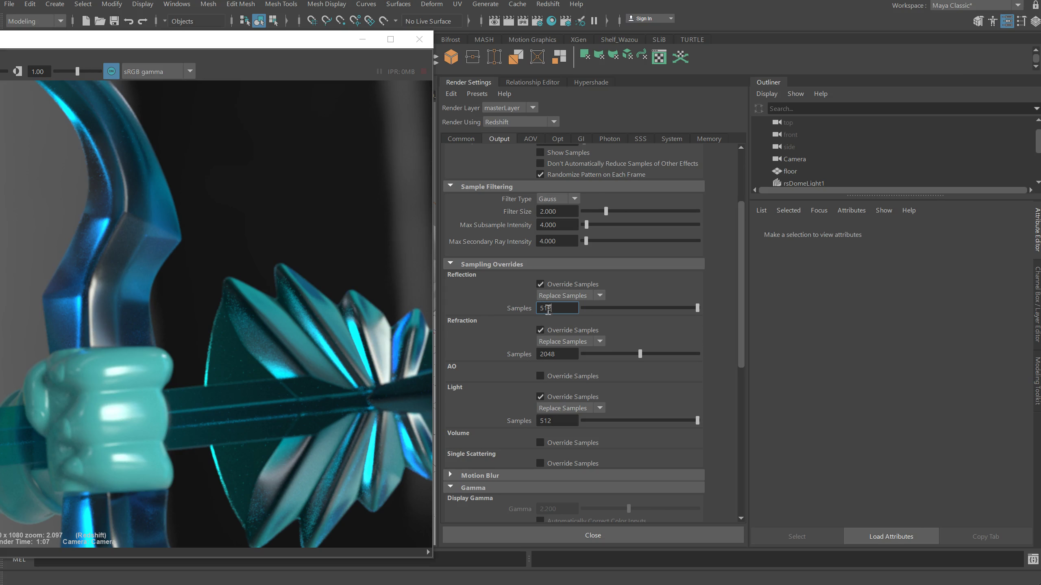
pyautogui.scroll(5, 742, 289)
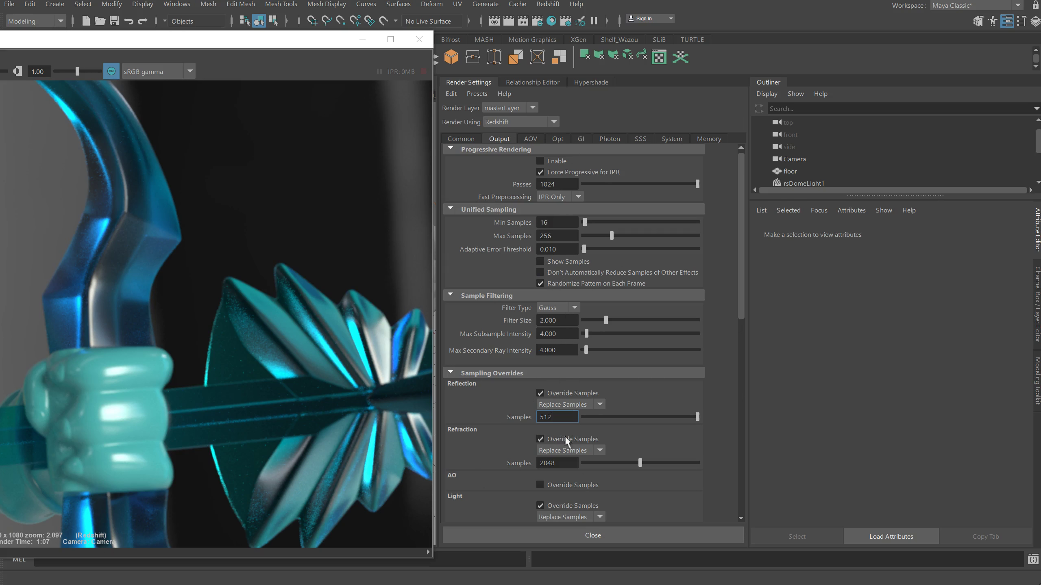
pyautogui.scroll(-1, 743, 286)
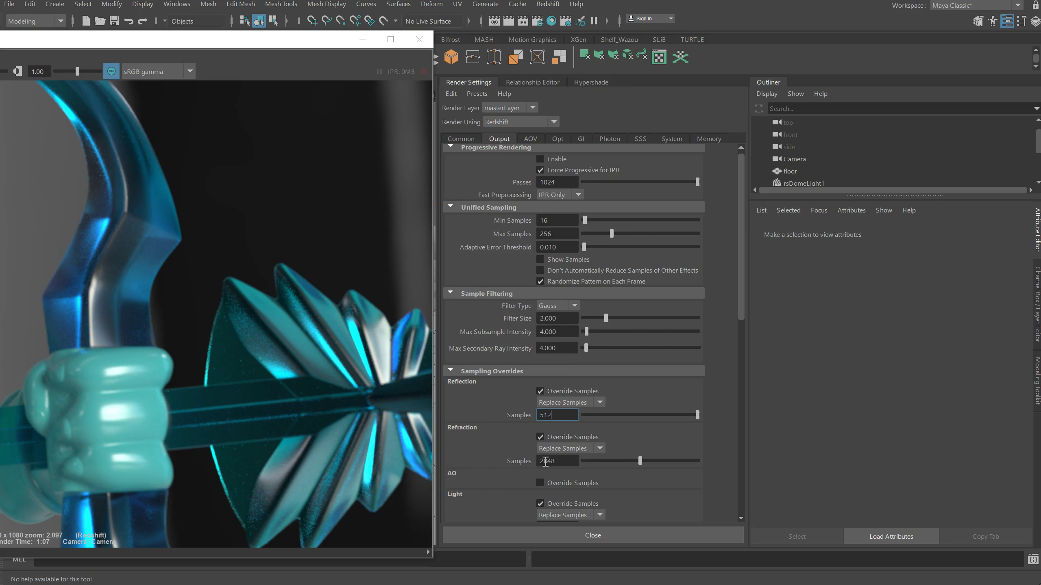
# - Render the scene again with Redshift in the Render View and inspect the bow and arrow up close, finishing at real size
pyautogui.moveTo(210, 42); pyautogui.dragTo(605, 36)
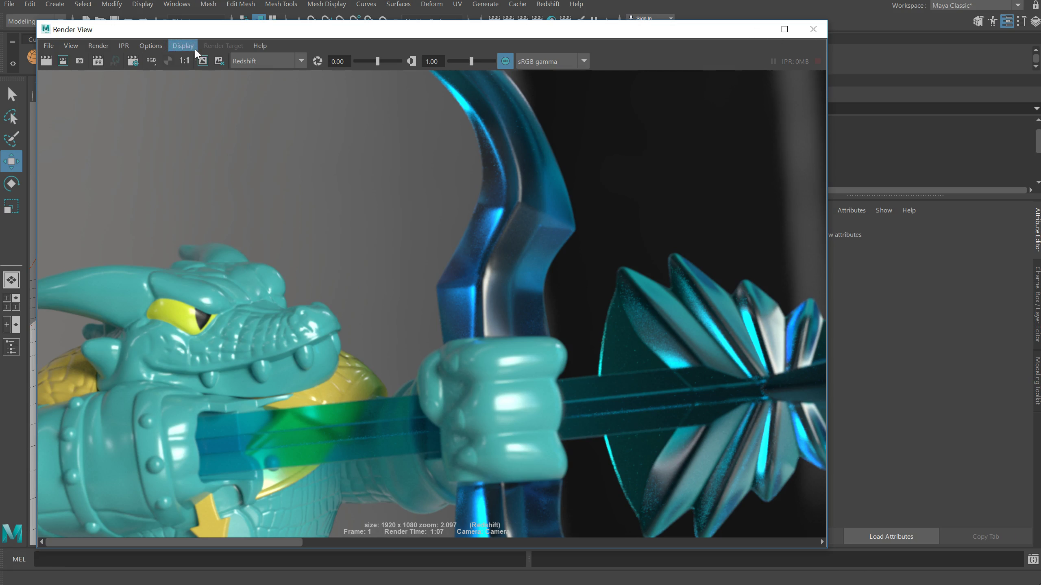
pyautogui.click(47, 60)
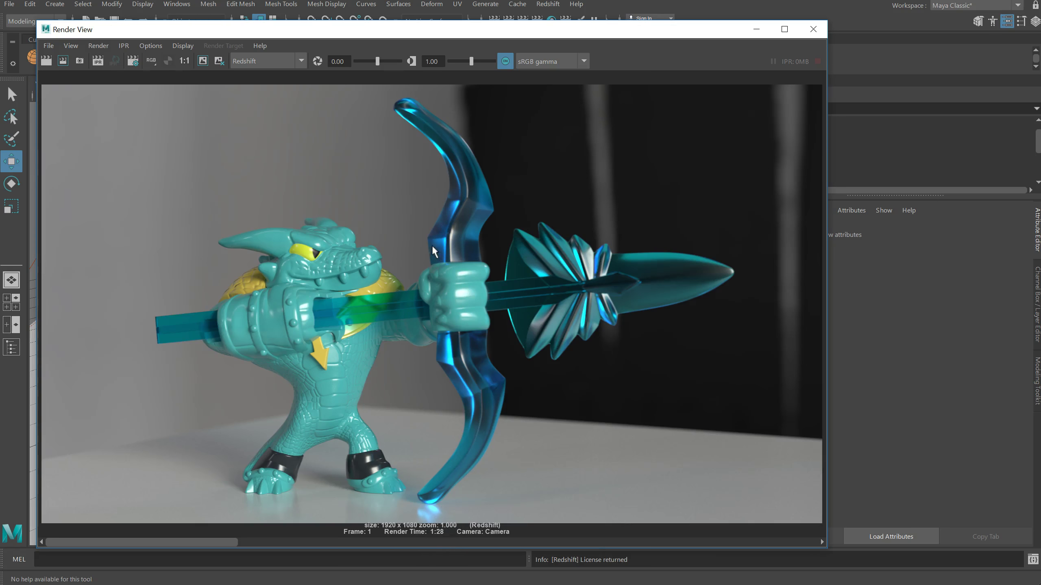
pyautogui.scroll(5, 505, 167)
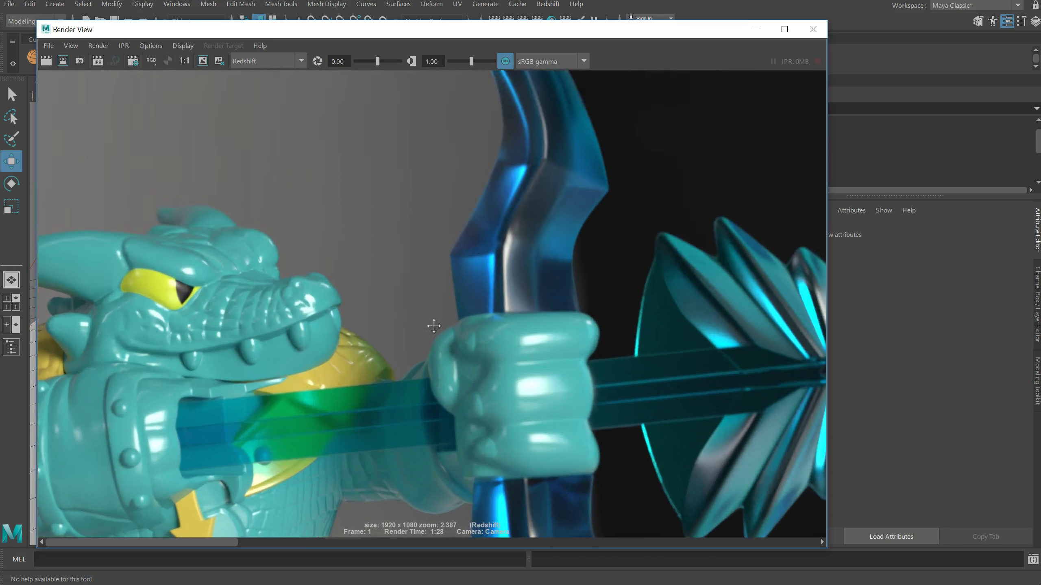
pyautogui.keyDown('alt'); pyautogui.moveTo(454, 325); pyautogui.dragTo(409, 164, button='middle'); pyautogui.keyUp('alt')
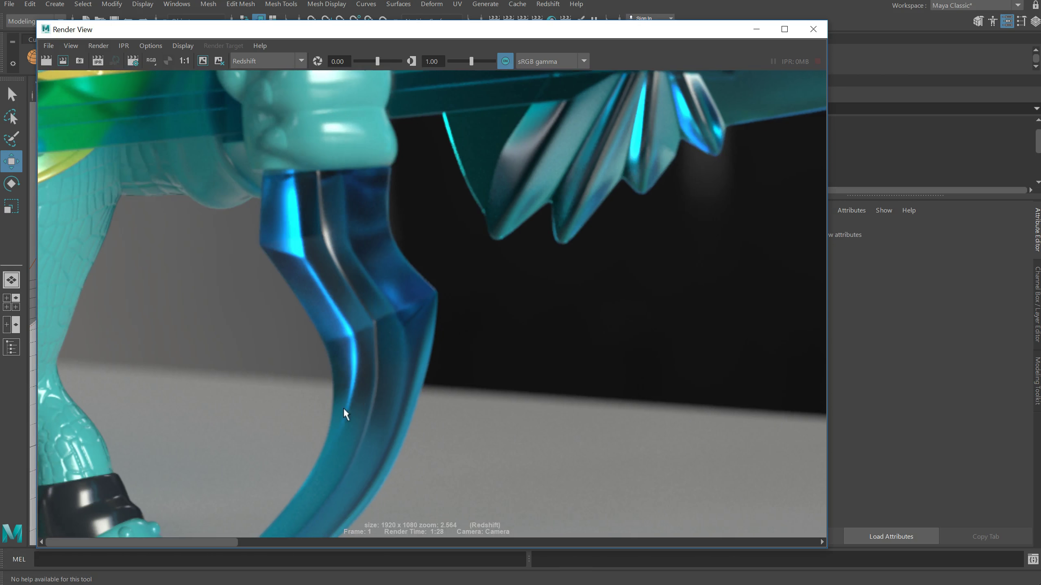
pyautogui.keyDown('alt'); pyautogui.moveTo(344, 413); pyautogui.dragTo(475, 279, button='middle'); pyautogui.keyUp('alt')
pyautogui.keyDown('alt'); pyautogui.moveTo(326, 276); pyautogui.dragTo(591, 304, button='middle'); pyautogui.keyUp('alt')
pyautogui.keyDown('alt'); pyautogui.moveTo(414, 290); pyautogui.dragTo(407, 317, button='middle'); pyautogui.keyUp('alt')
pyautogui.keyDown('alt'); pyautogui.moveTo(486, 205); pyautogui.dragTo(484, 318, button='middle'); pyautogui.keyUp('alt')
pyautogui.click(185, 60)
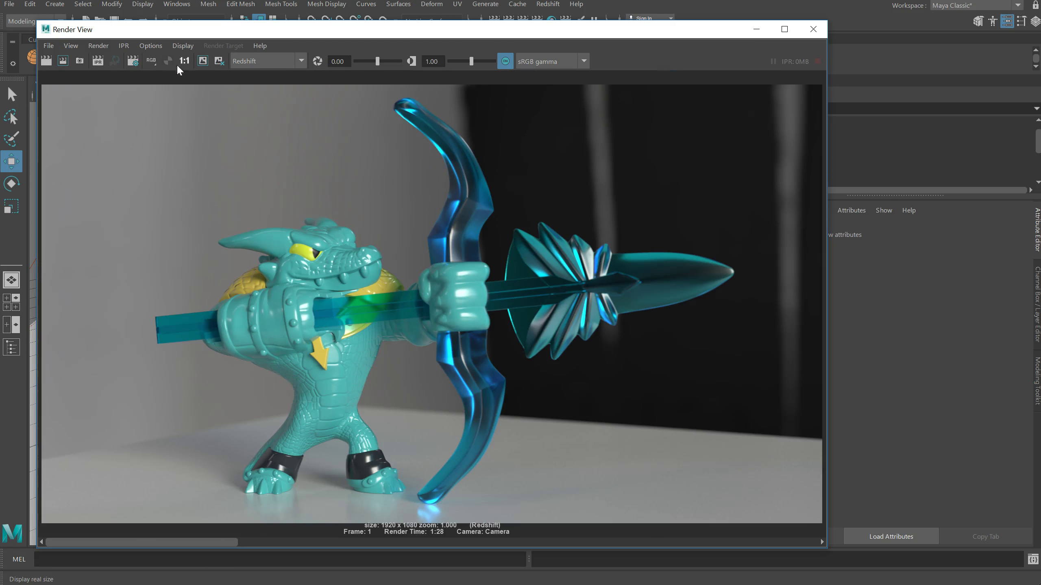
# - Compare the finished Redshift render in Maya with the Cycles render in Blender, switching repeatedly between the two programs
pyautogui.keyDown('alt'); pyautogui.moveTo(429, 298); pyautogui.dragTo(430, 289, button='middle'); pyautogui.keyUp('alt')
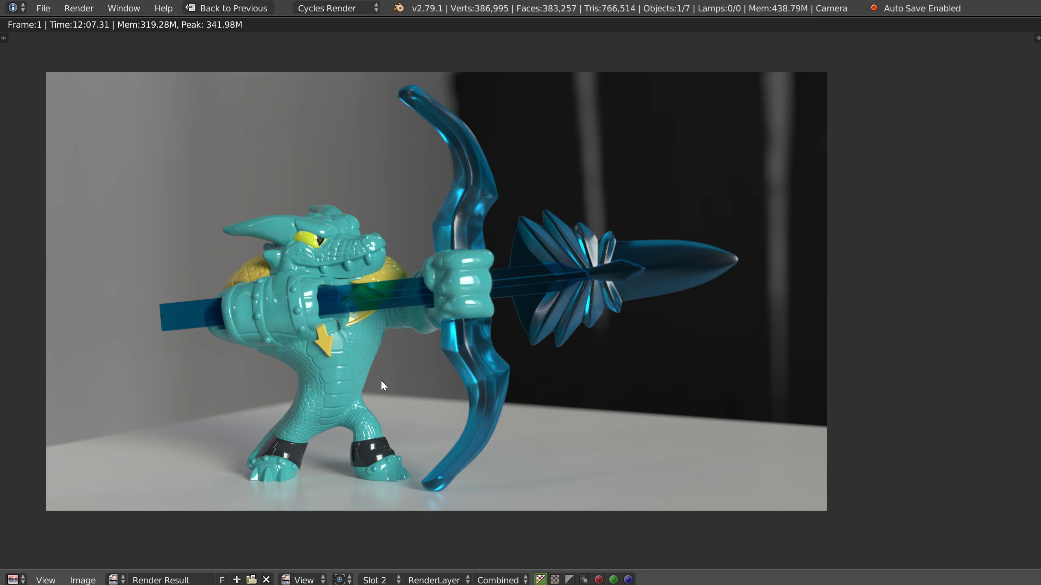
pyautogui.hotkey('alt', 'Tab')
pyautogui.hotkey('alt', 'Tab')
pyautogui.hotkey('alt', 'Tab')
pyautogui.hotkey('alt', 'Tab')
pyautogui.hotkey('alt', 'Tab')
pyautogui.hotkey('alt', 'Tab')
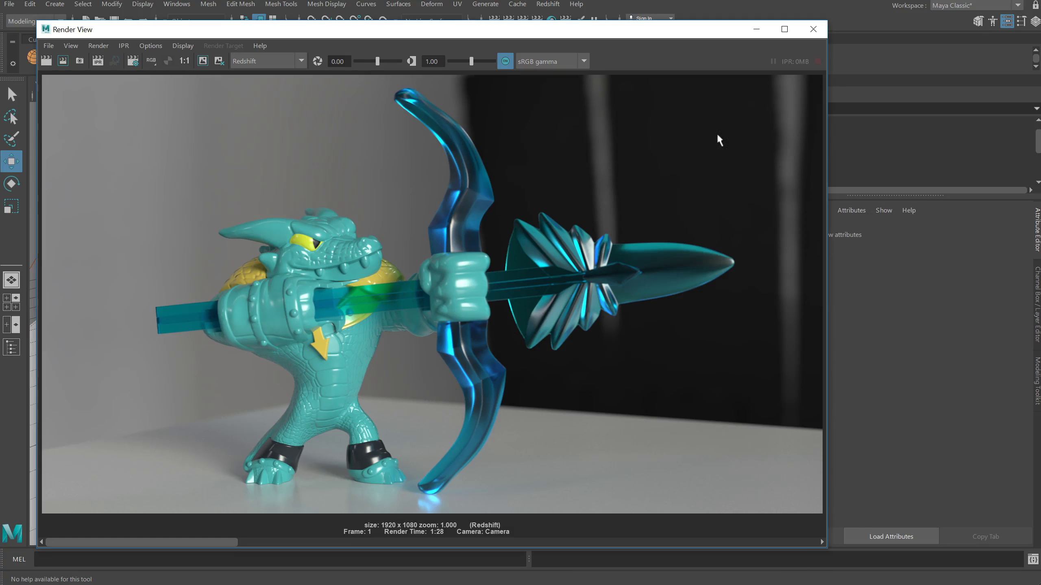
# - Move the Render View aside and review the reflection, refraction and light sample overrides in the Redshift output settings
pyautogui.moveTo(641, 35); pyautogui.dragTo(260, 47)
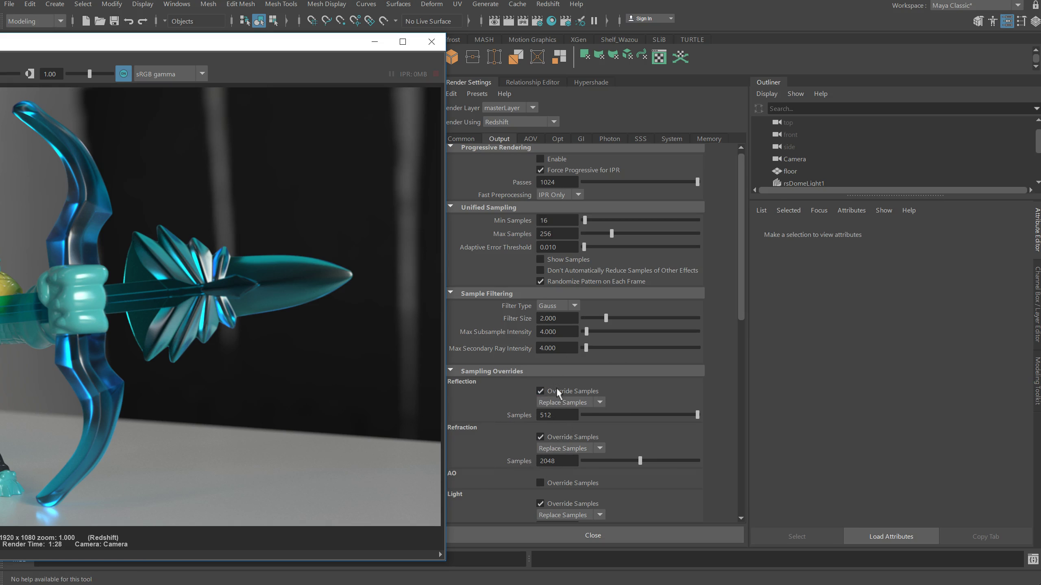
pyautogui.click(554, 415)
pyautogui.moveTo(738, 284); pyautogui.dragTo(748, 319)
pyautogui.moveTo(301, 47); pyautogui.dragTo(226, 39)
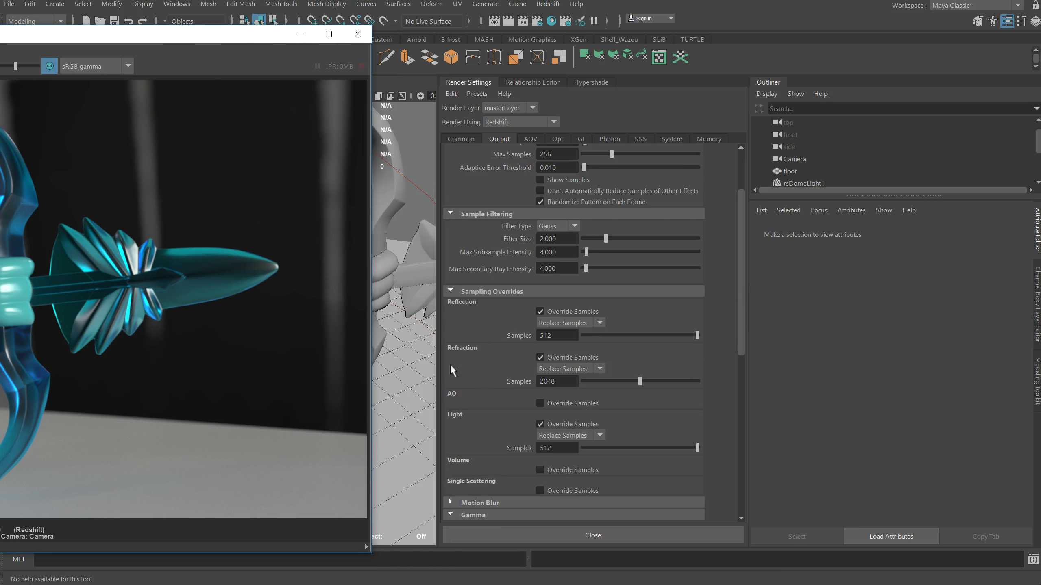
pyautogui.moveTo(561, 385); pyautogui.dragTo(538, 383)
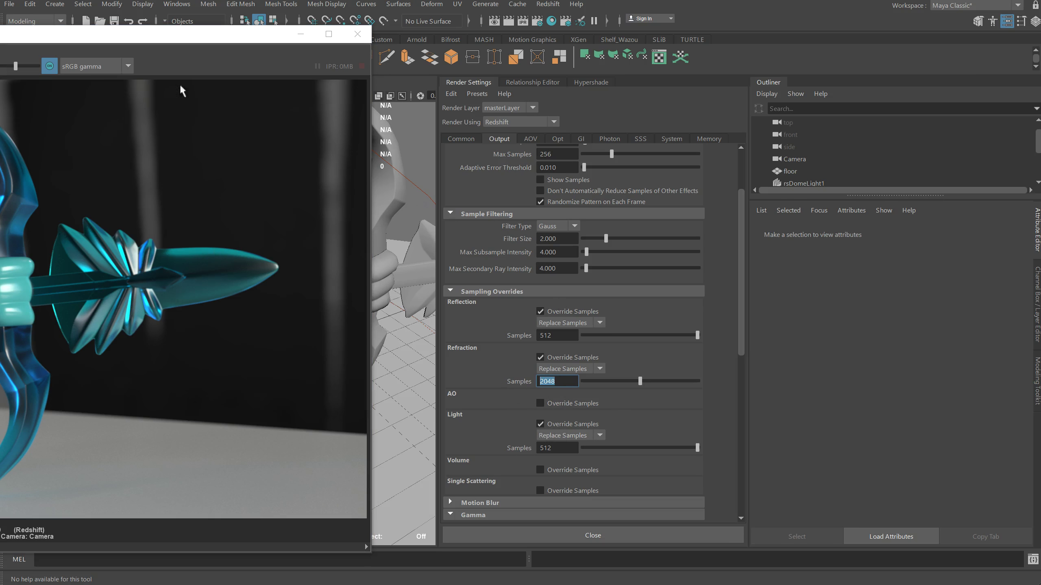
# - Bring the full Redshift render back into view and compare it again with the Cycles render in Blender
pyautogui.moveTo(157, 35); pyautogui.dragTo(641, 13)
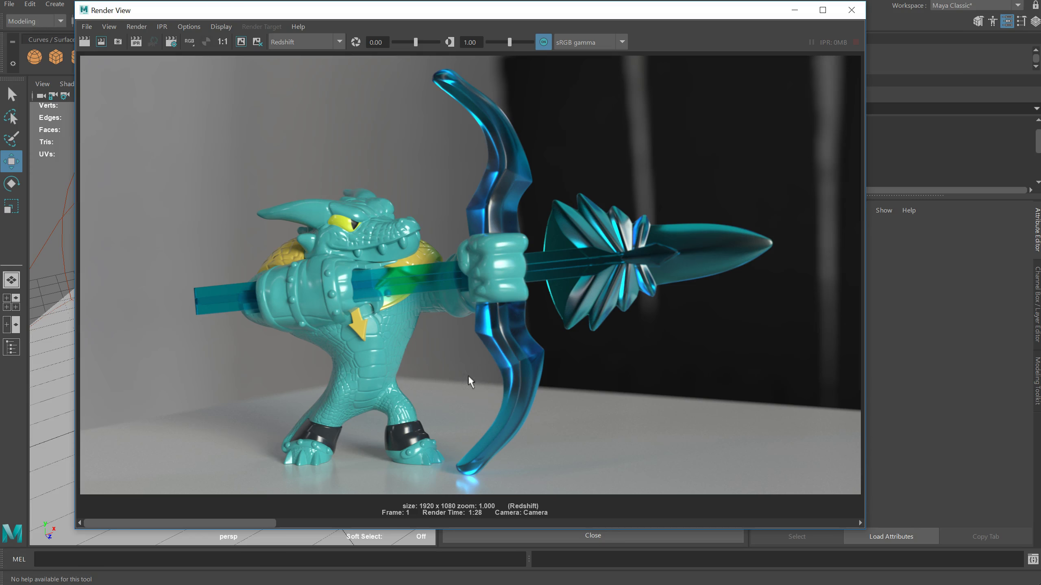
pyautogui.moveTo(406, 16); pyautogui.dragTo(384, 30)
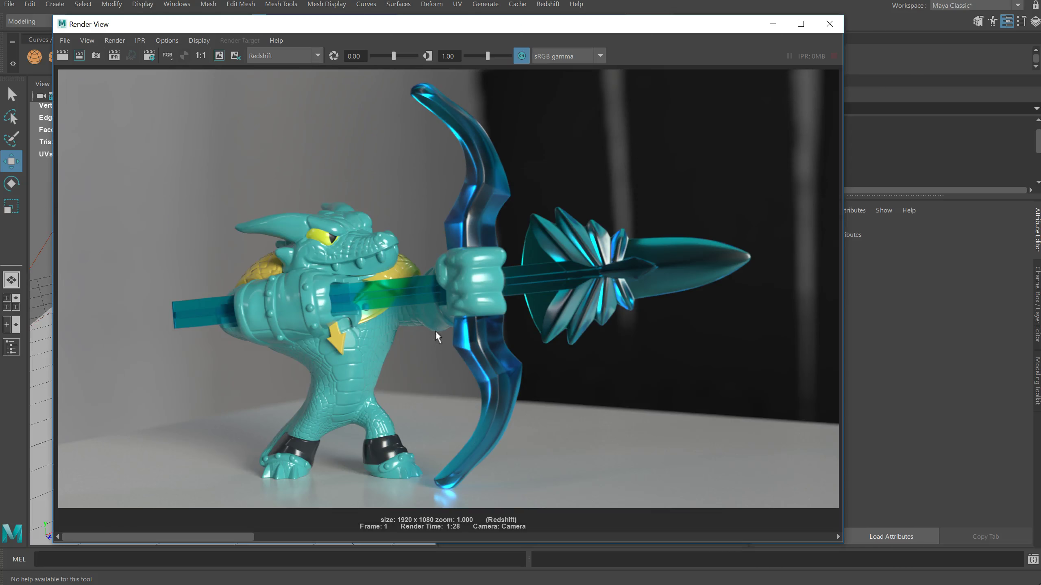
pyautogui.hotkey('alt', 'Tab')
pyautogui.hotkey('alt', 'Tab')
pyautogui.hotkey('alt', 'Tab')
pyautogui.hotkey('alt', 'Tab')
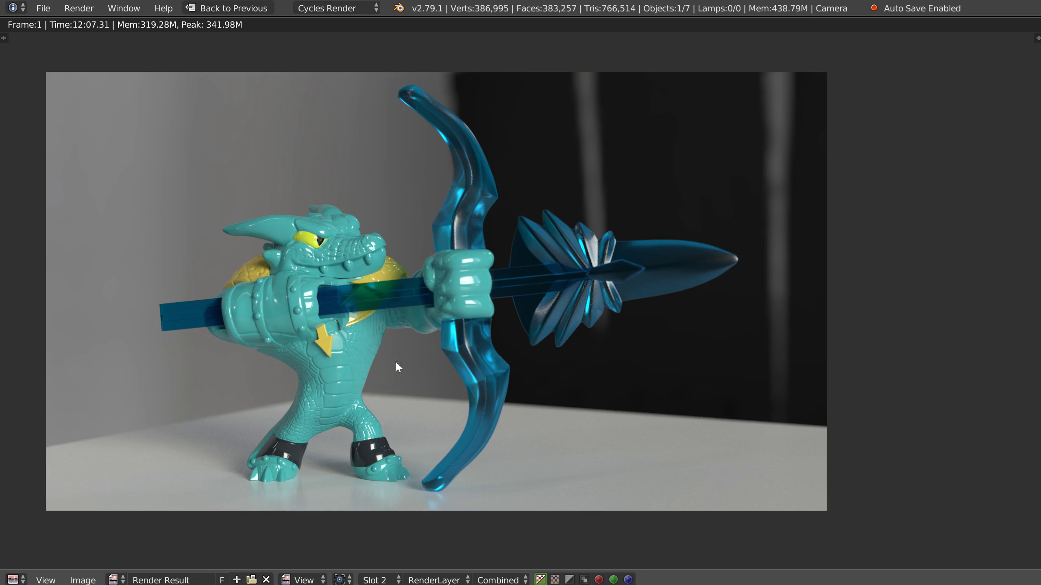